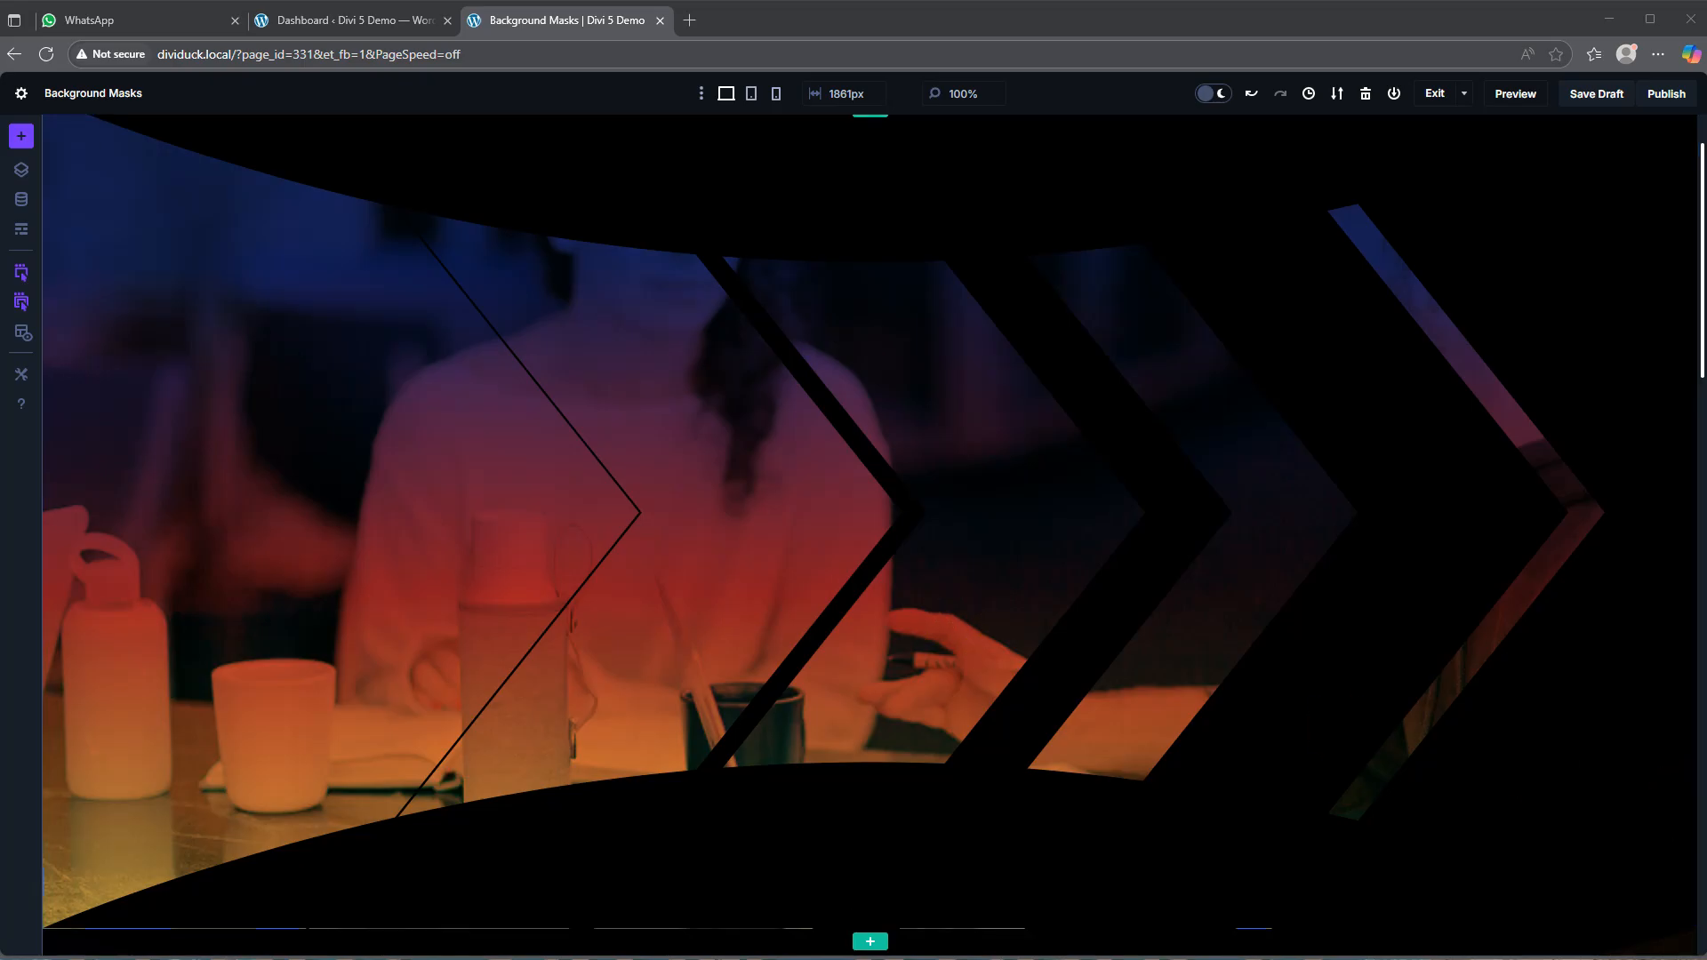
# - Review the finished Background Masks page, examining the mask, gradient and divider effects in each section down to the footer
pyautogui.click(943, 532)
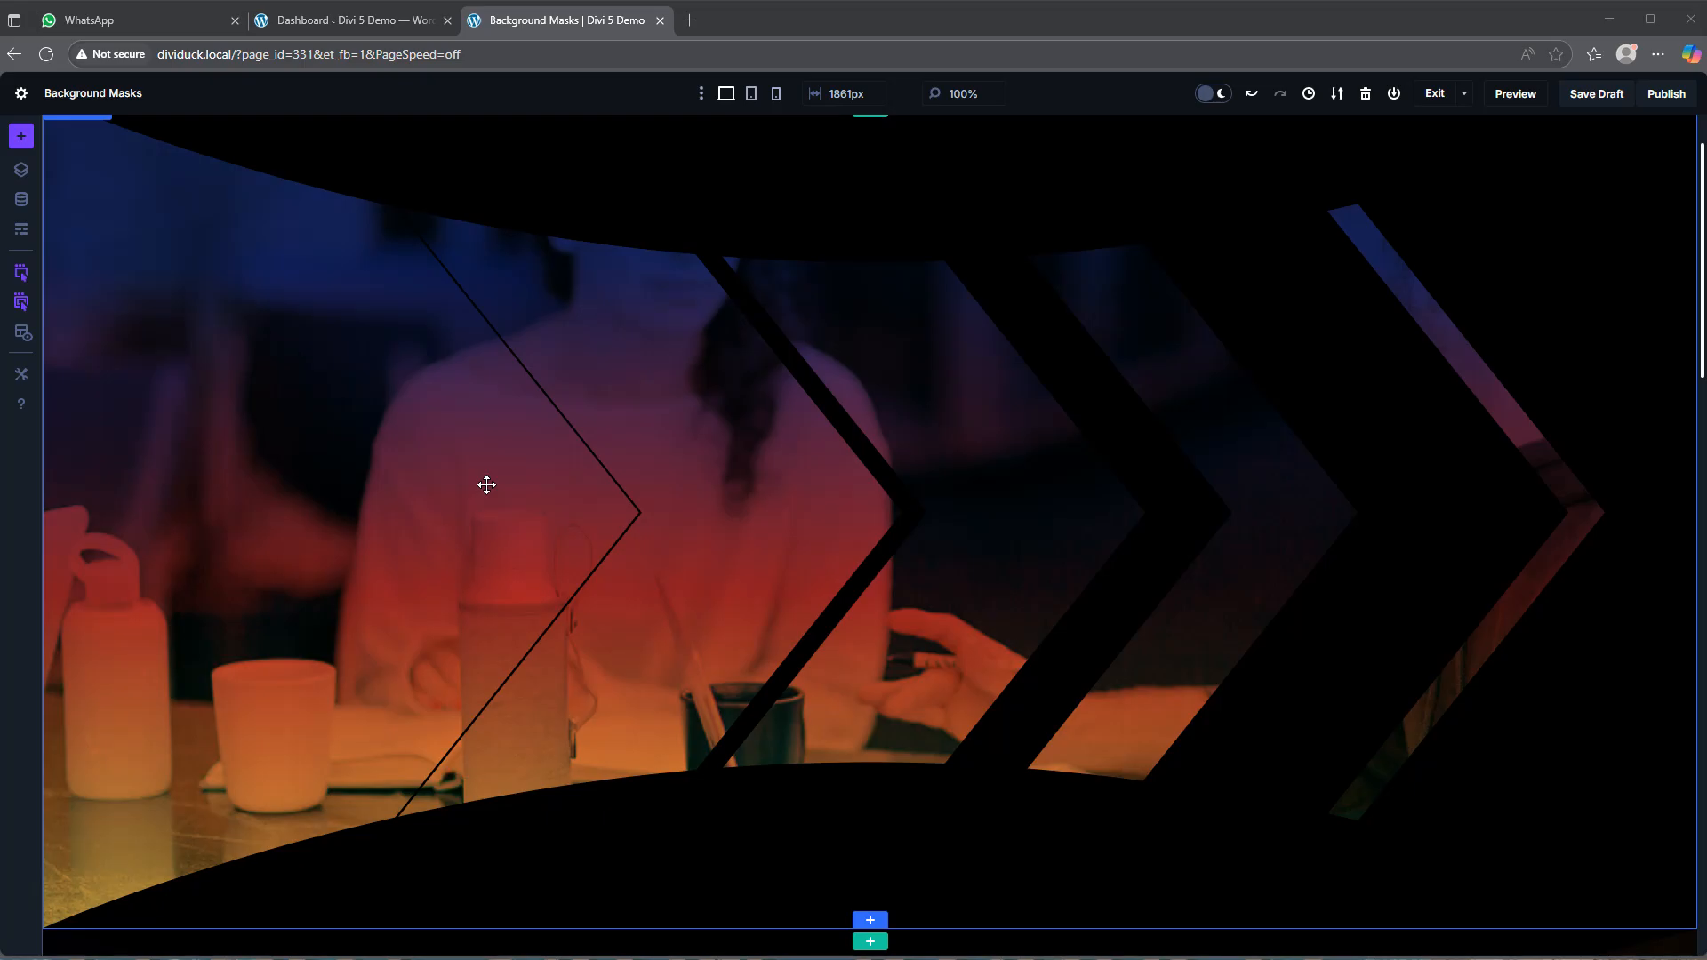
pyautogui.scroll(-9, 487, 485)
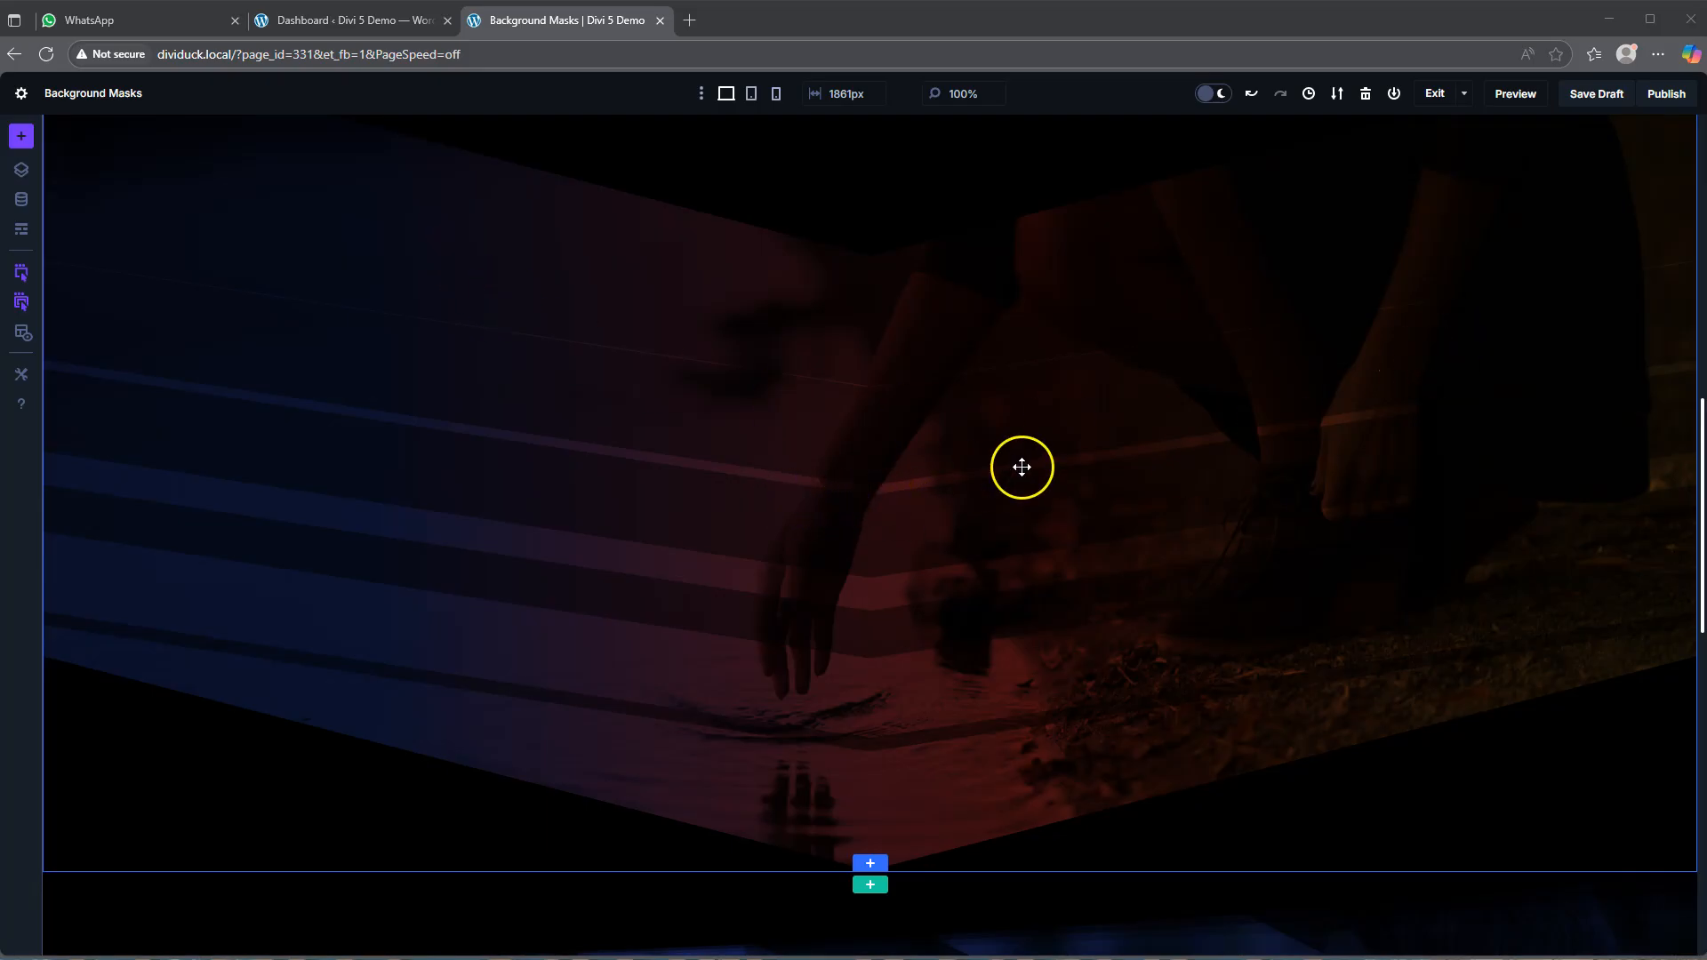
pyautogui.scroll(-3, 1147, 449)
pyautogui.scroll(-5, 1147, 449)
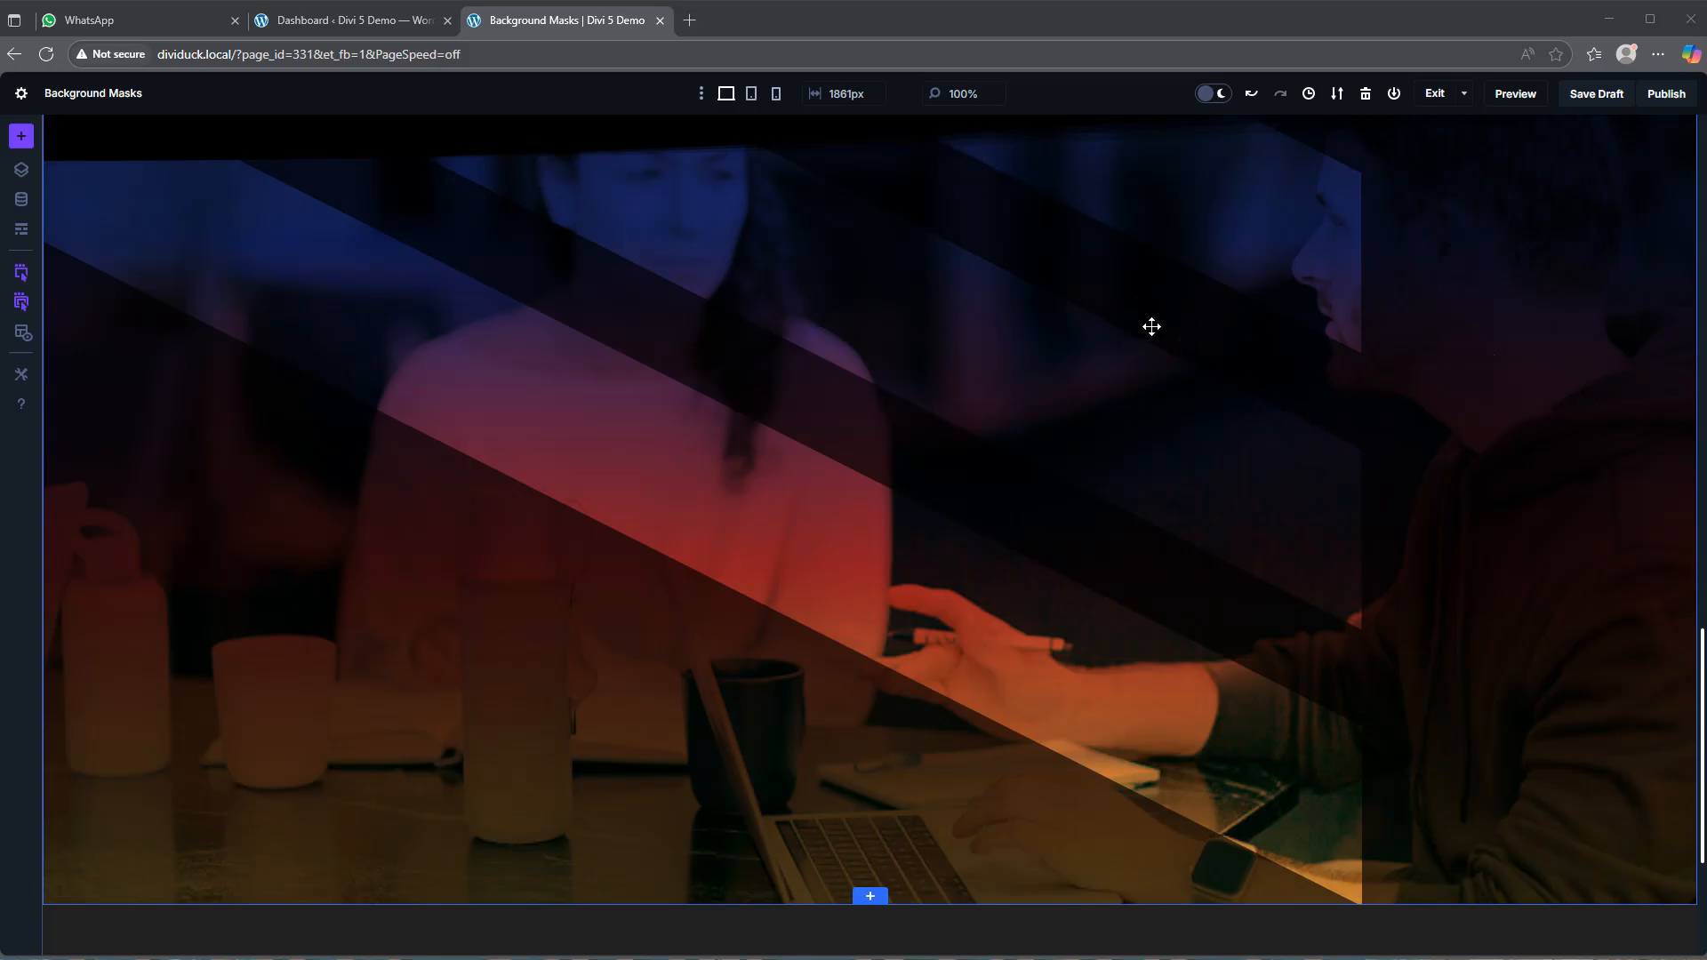
pyautogui.scroll(-3, 1151, 326)
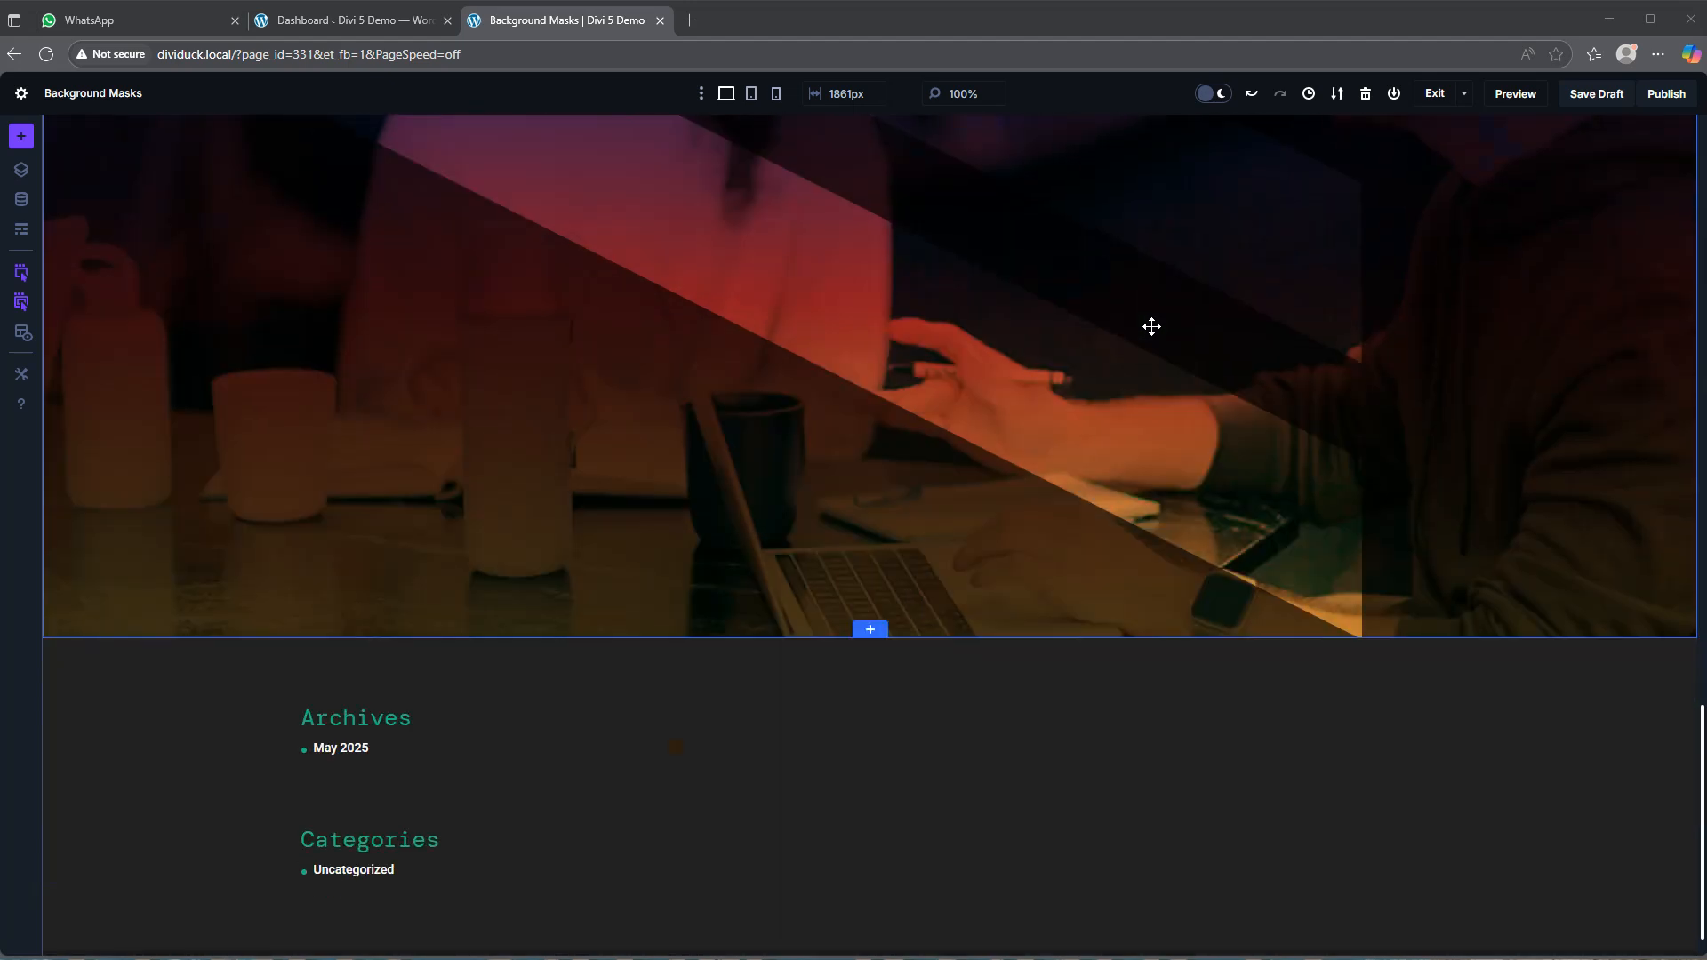
pyautogui.scroll(5, 1151, 326)
pyautogui.click(1168, 357)
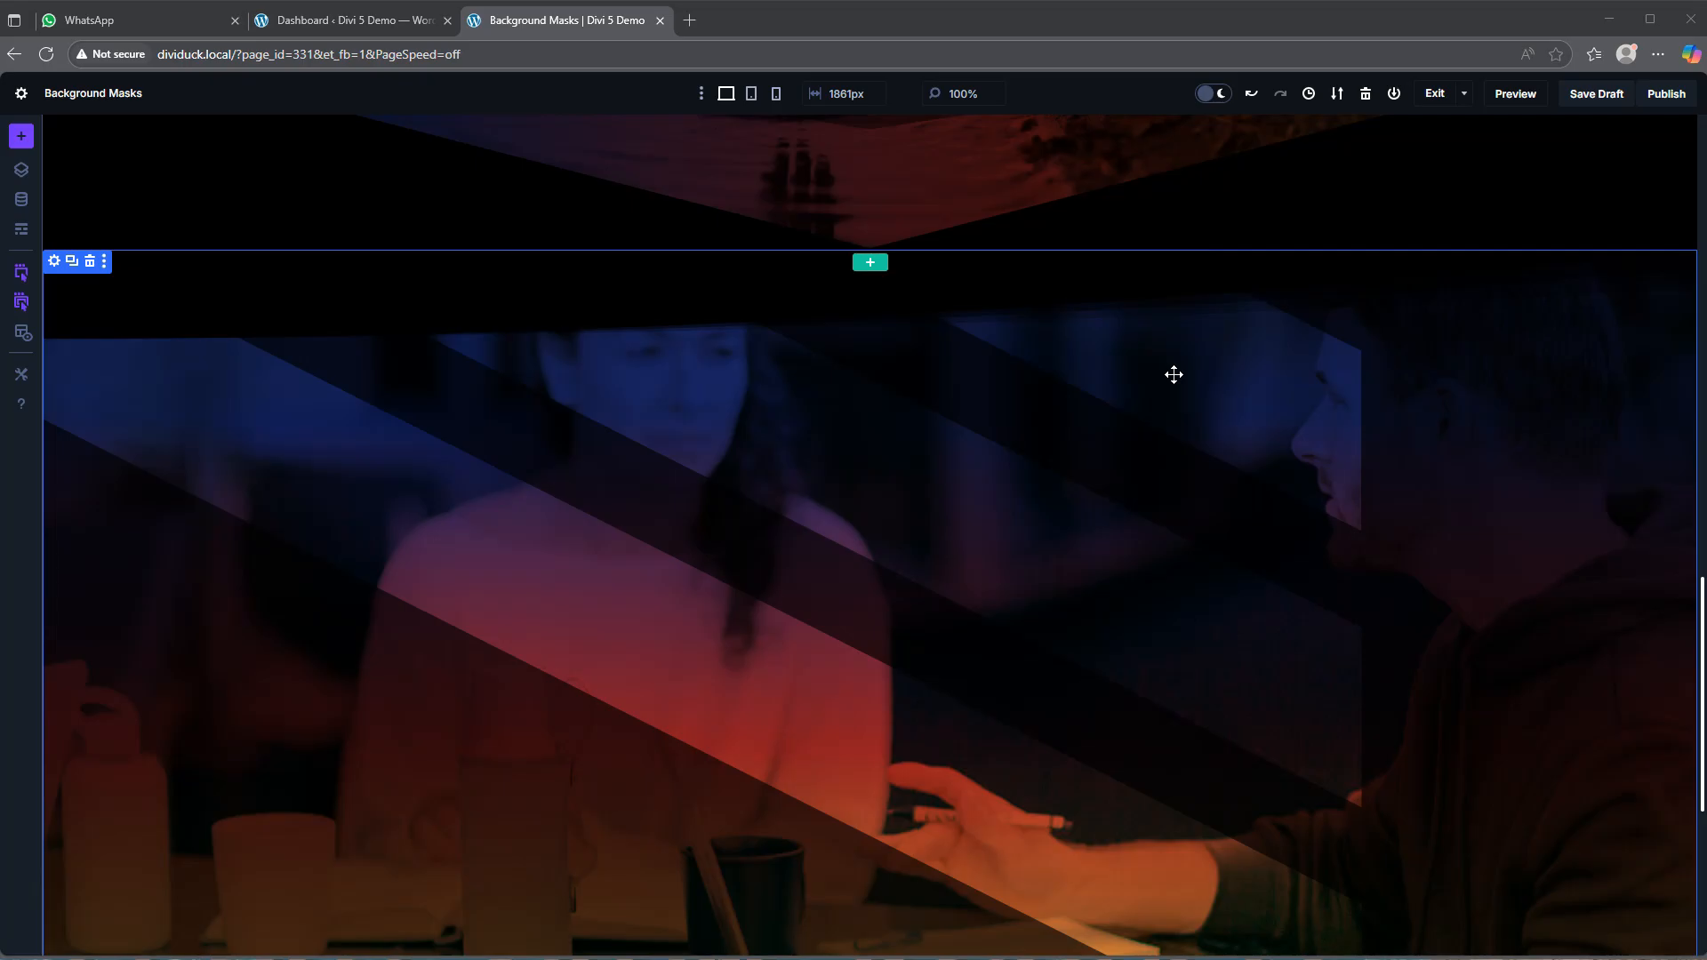
# - Go to the site's Pages list in the WordPress dashboard and open the new-page editor in a separate browser tab
pyautogui.click(374, 20)
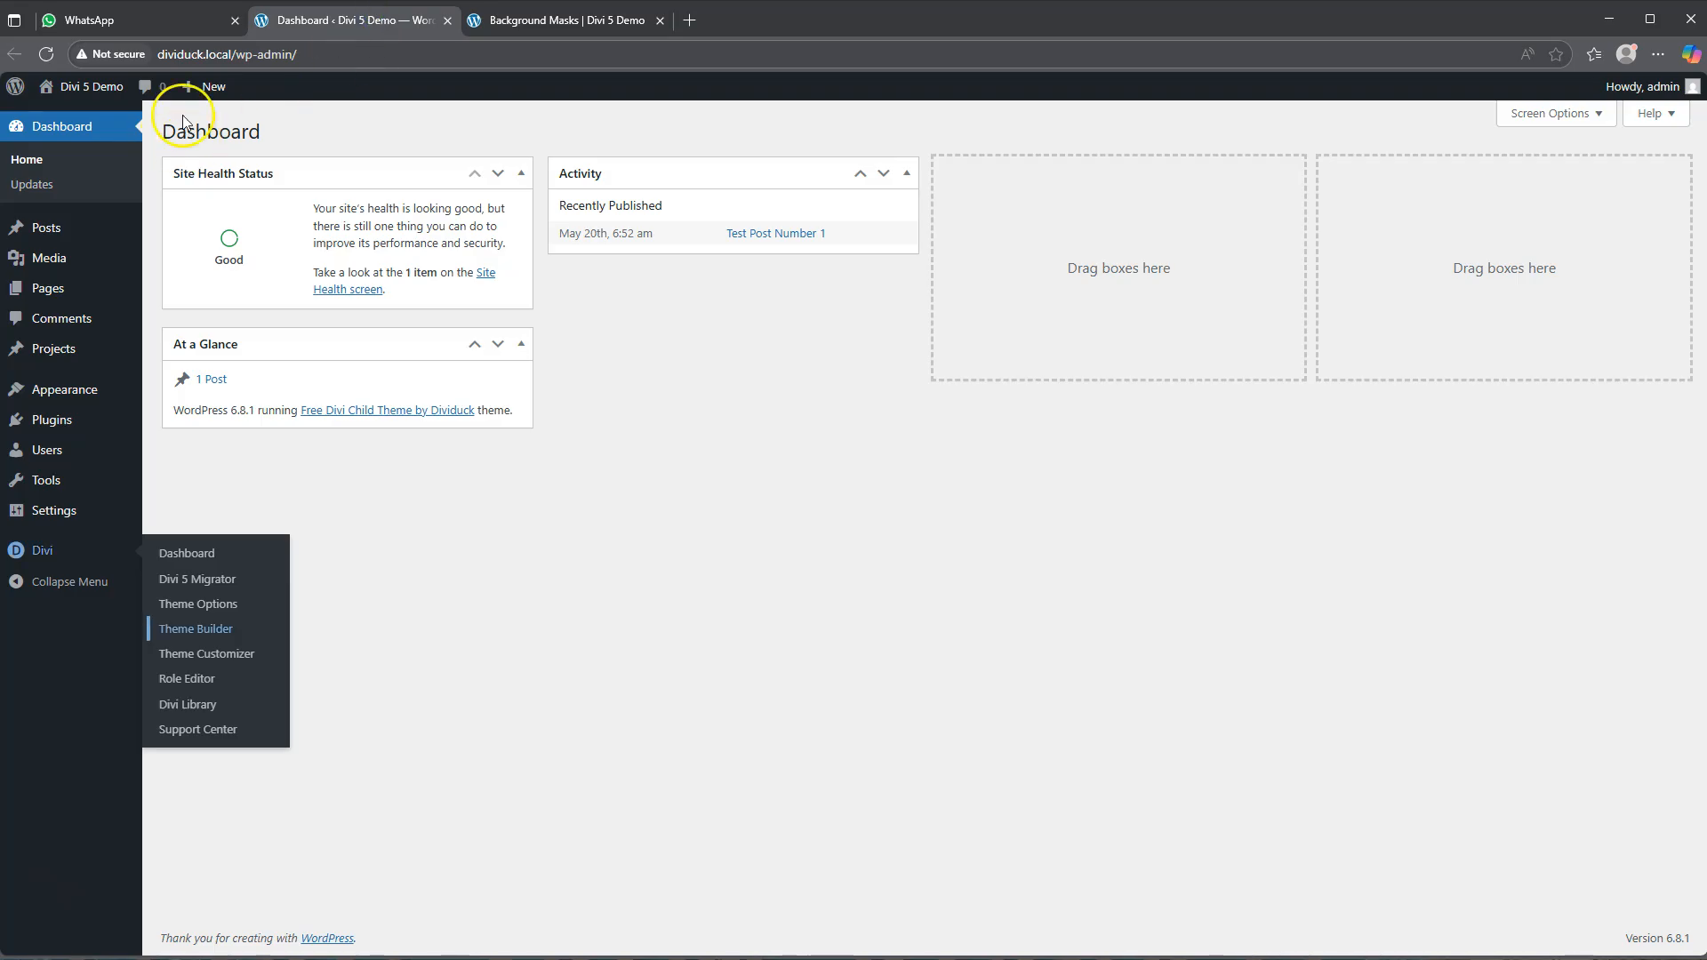
pyautogui.click(49, 289)
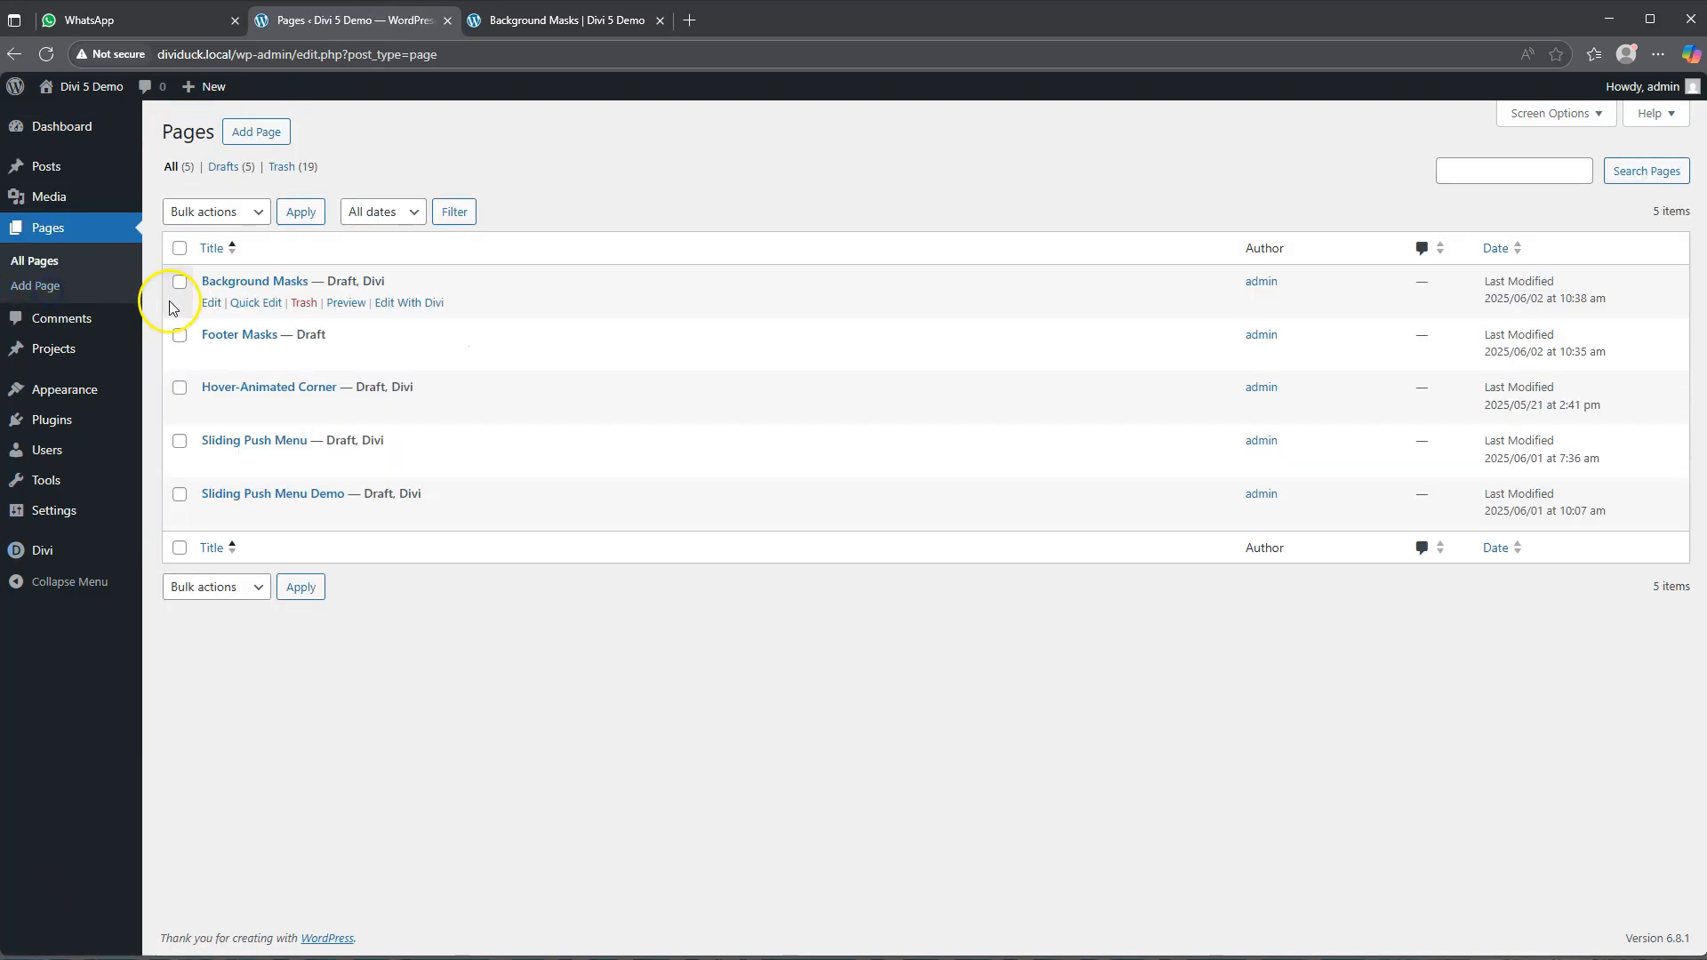
pyautogui.rightClick(244, 134)
pyautogui.click(296, 144)
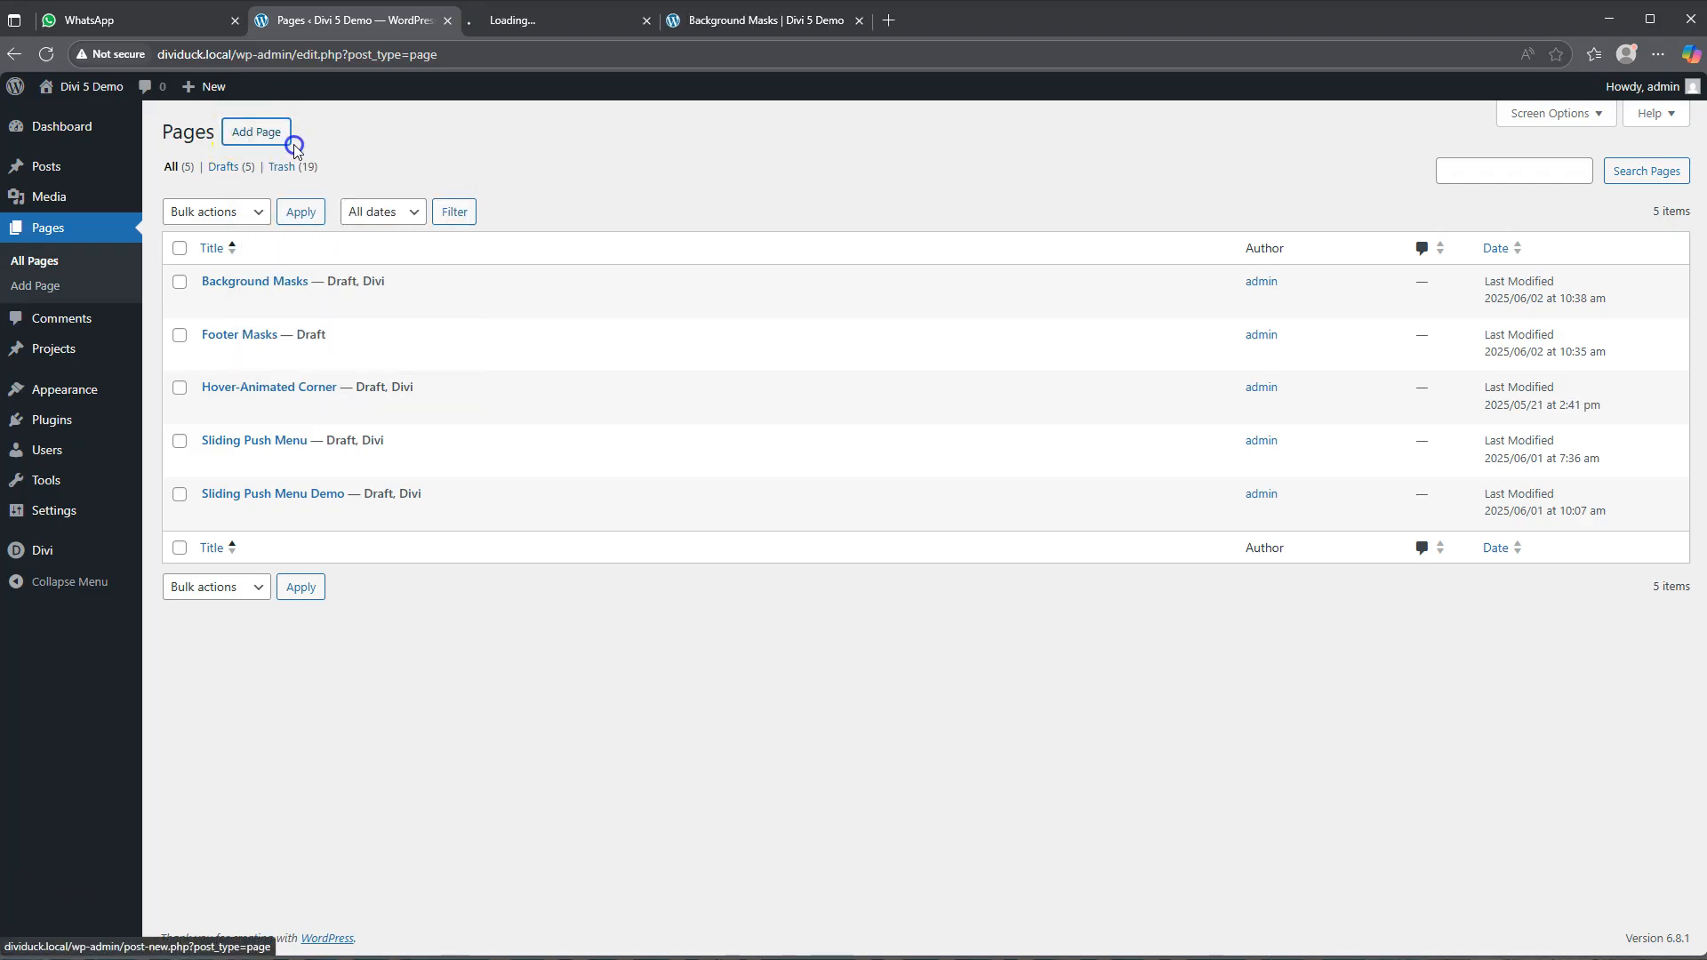
# - Title the new page Background Masks Demo and start editing it with the Divi Builder
pyautogui.click(583, 19)
pyautogui.click(454, 189)
pyautogui.write('Background Masks Demo')
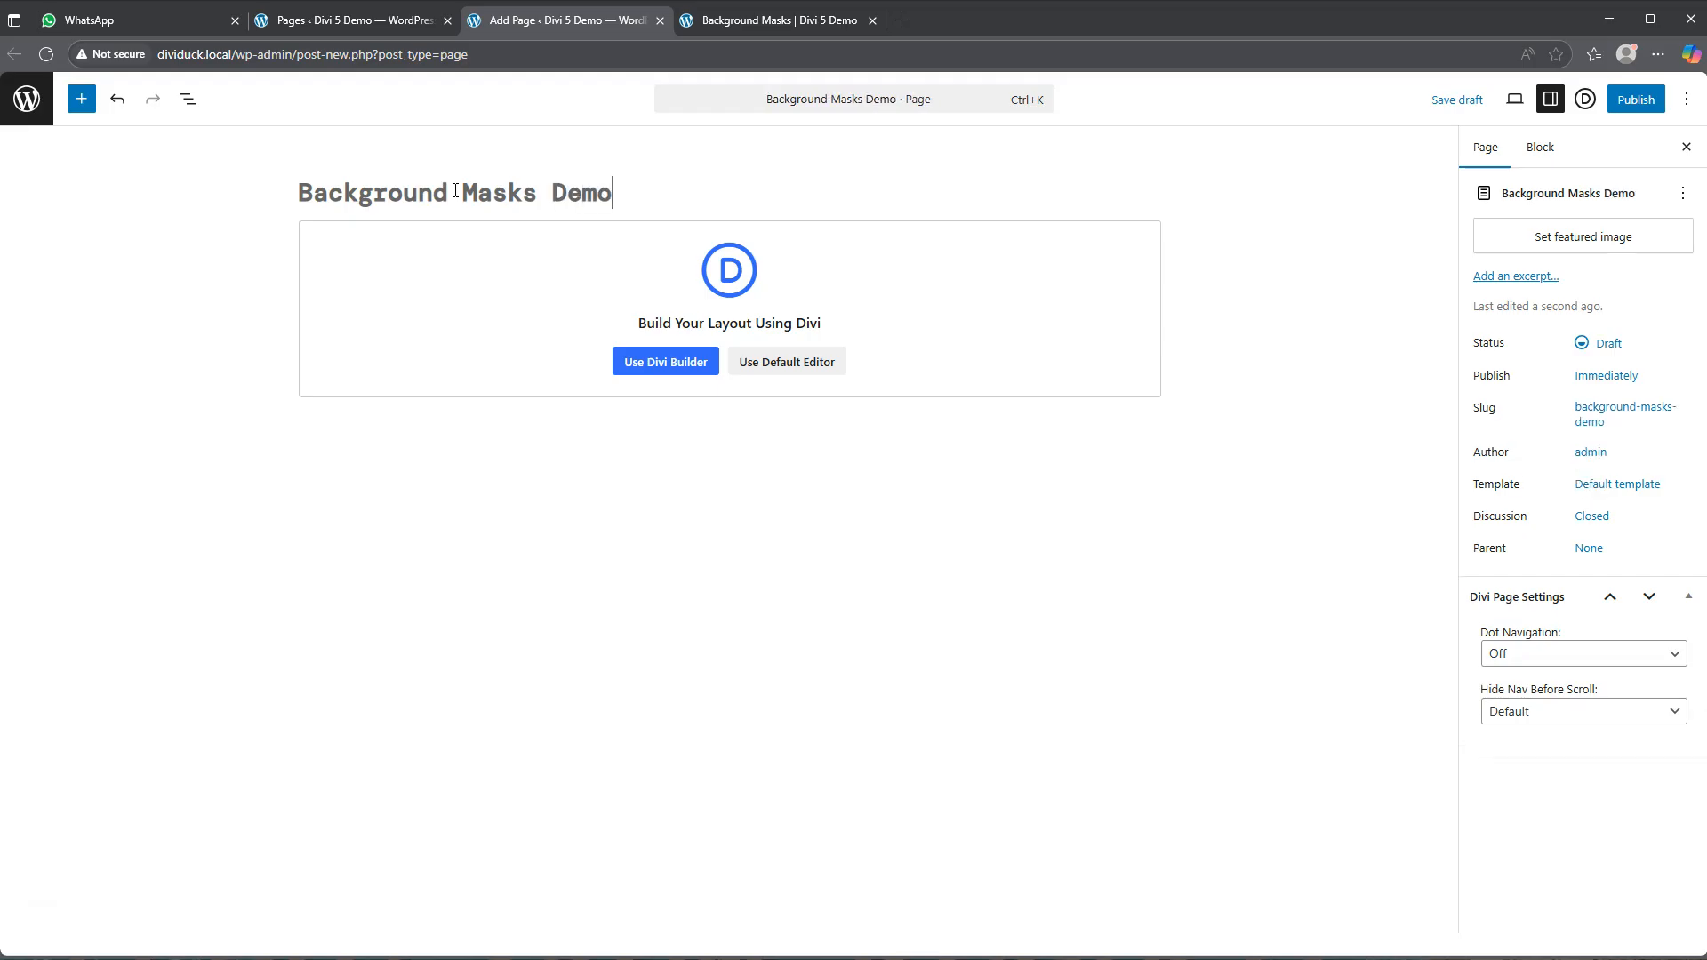
pyautogui.click(646, 373)
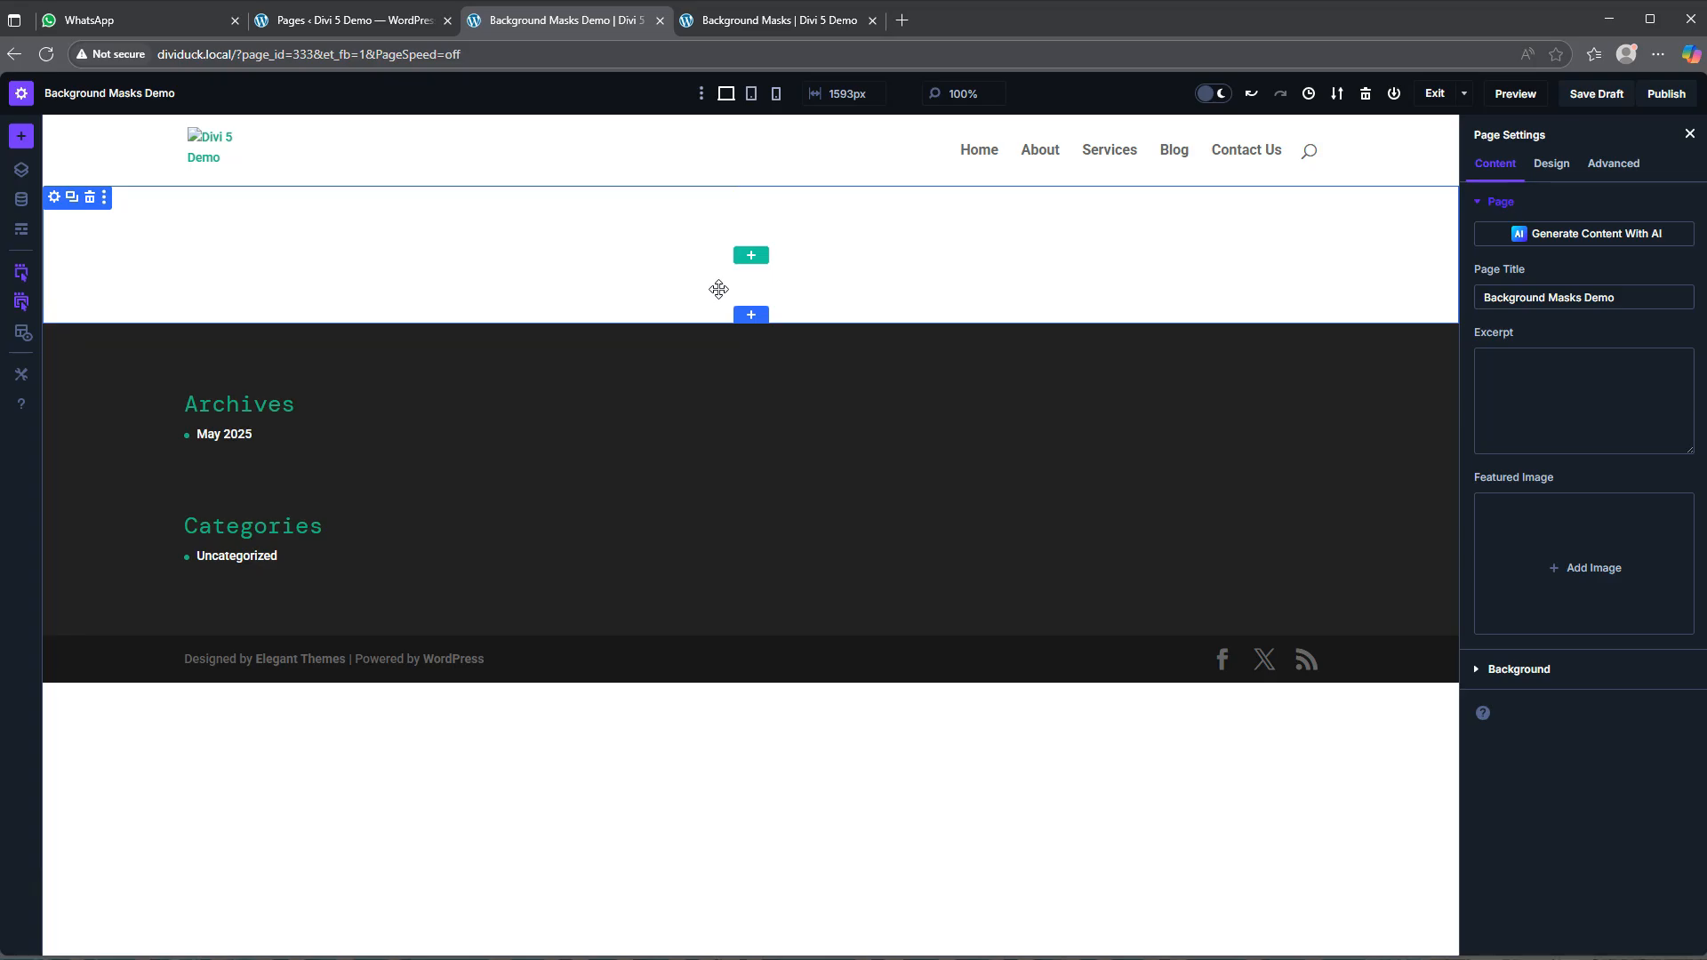
# - Set the empty section's minimum height to 50vw in its sizing settings
pyautogui.click(137, 205)
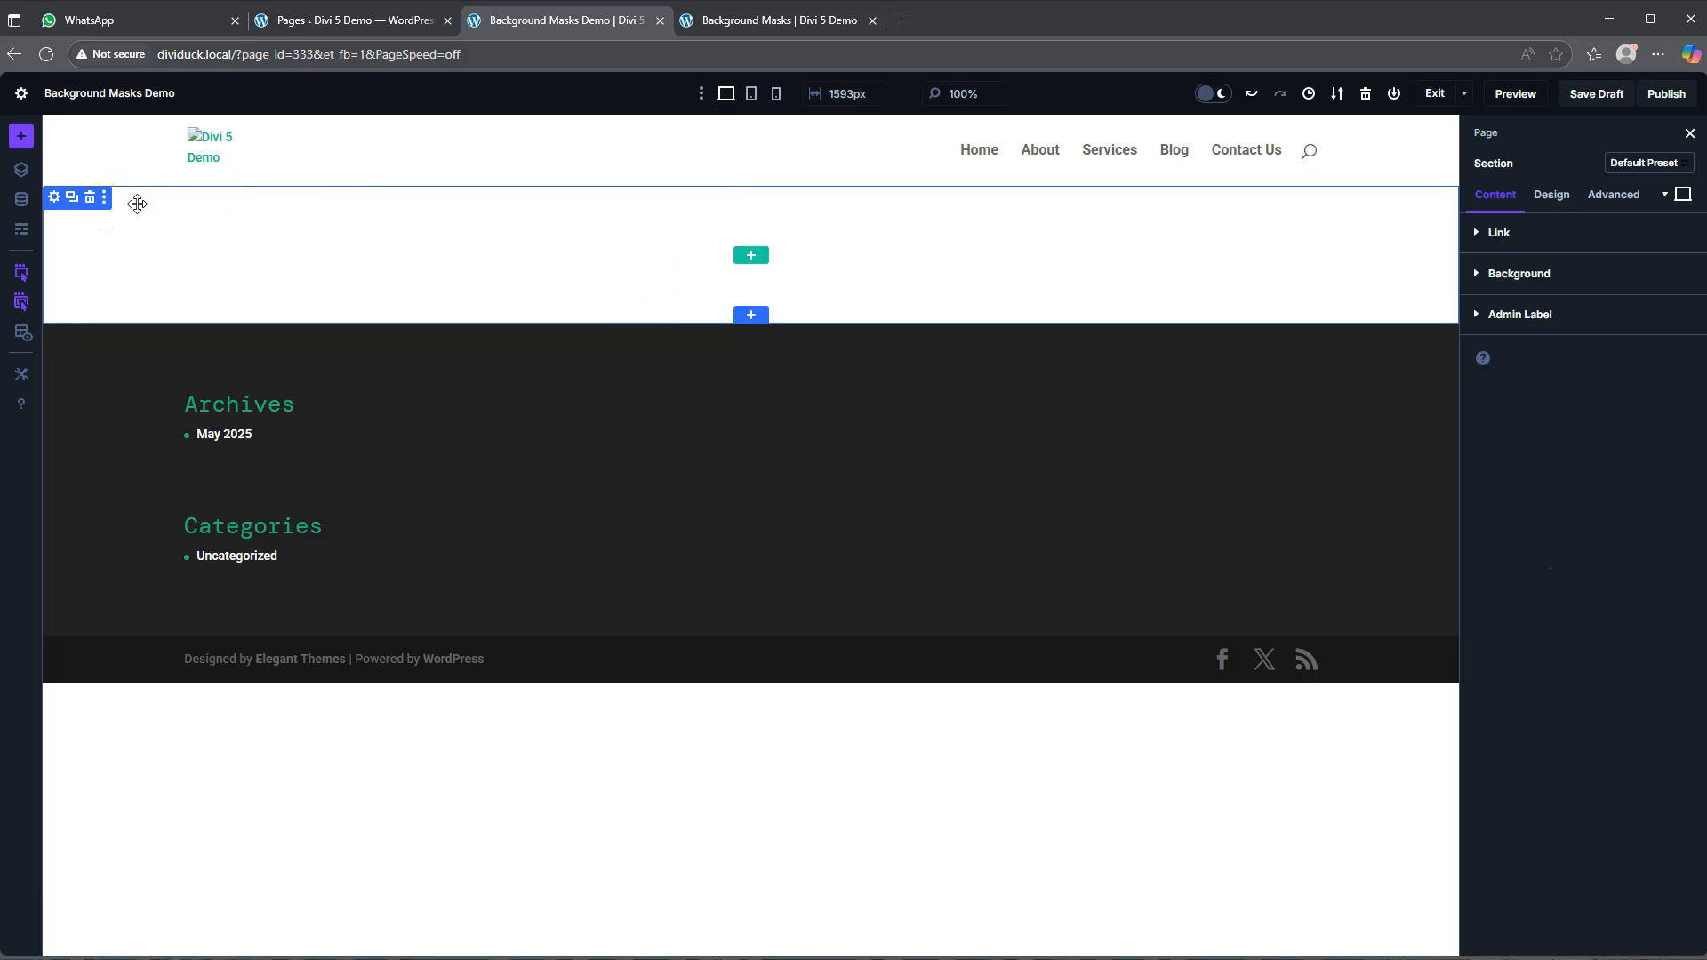
pyautogui.click(1552, 196)
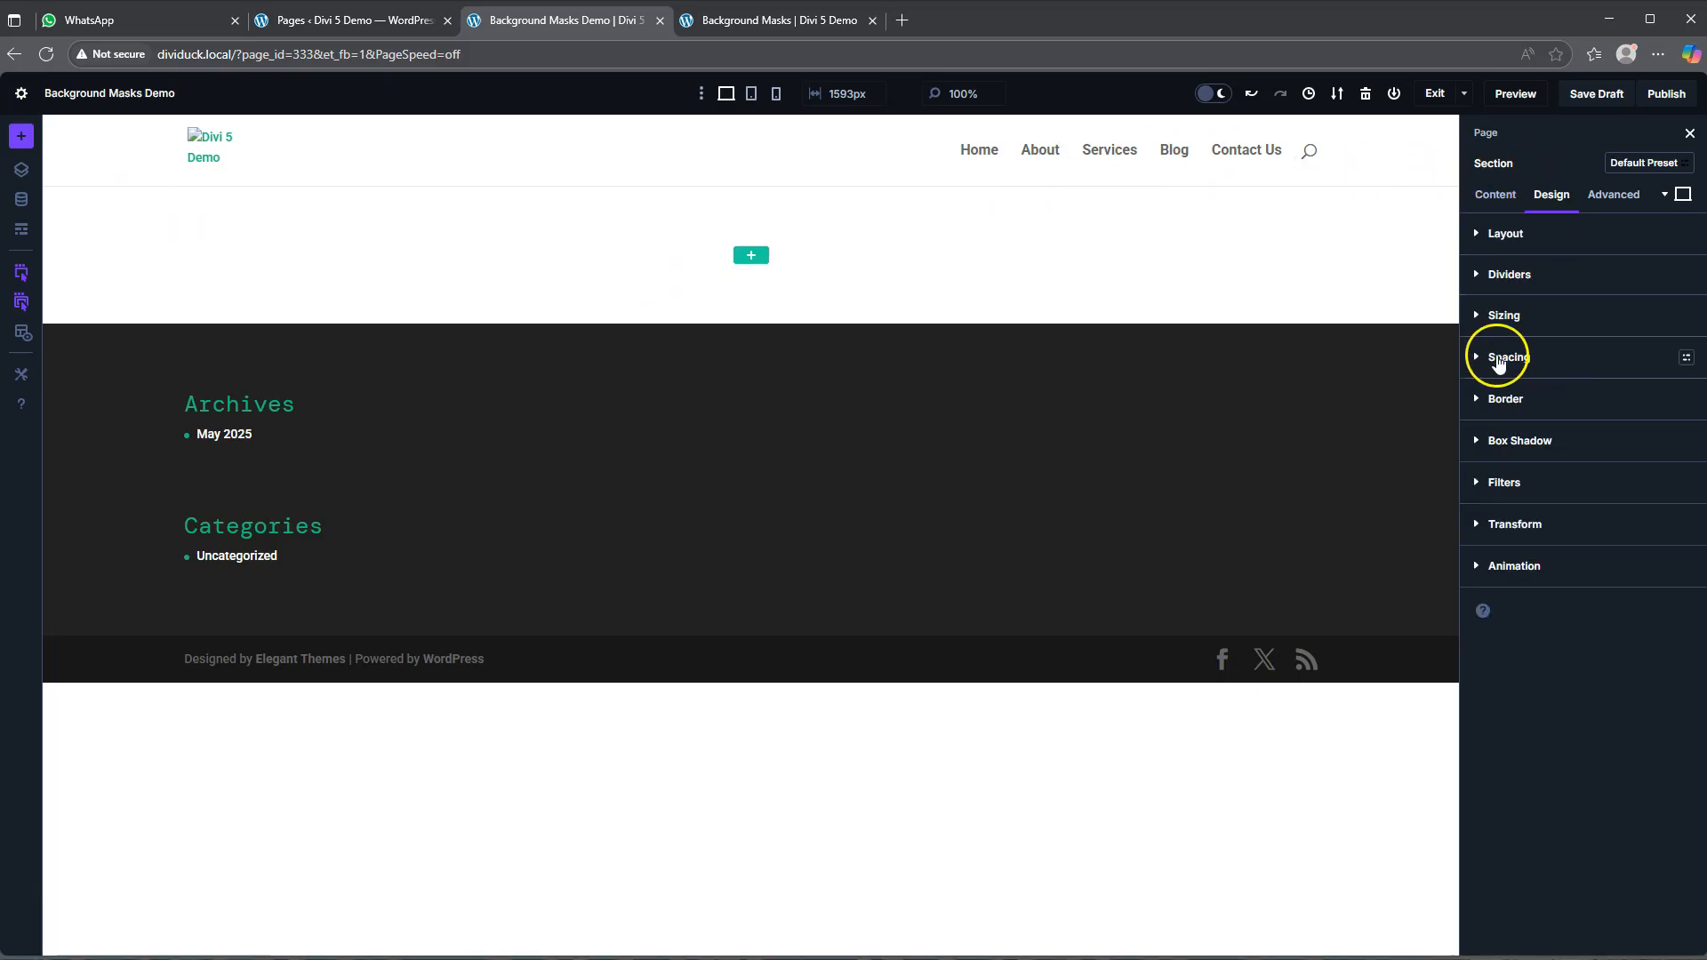
pyautogui.click(1509, 320)
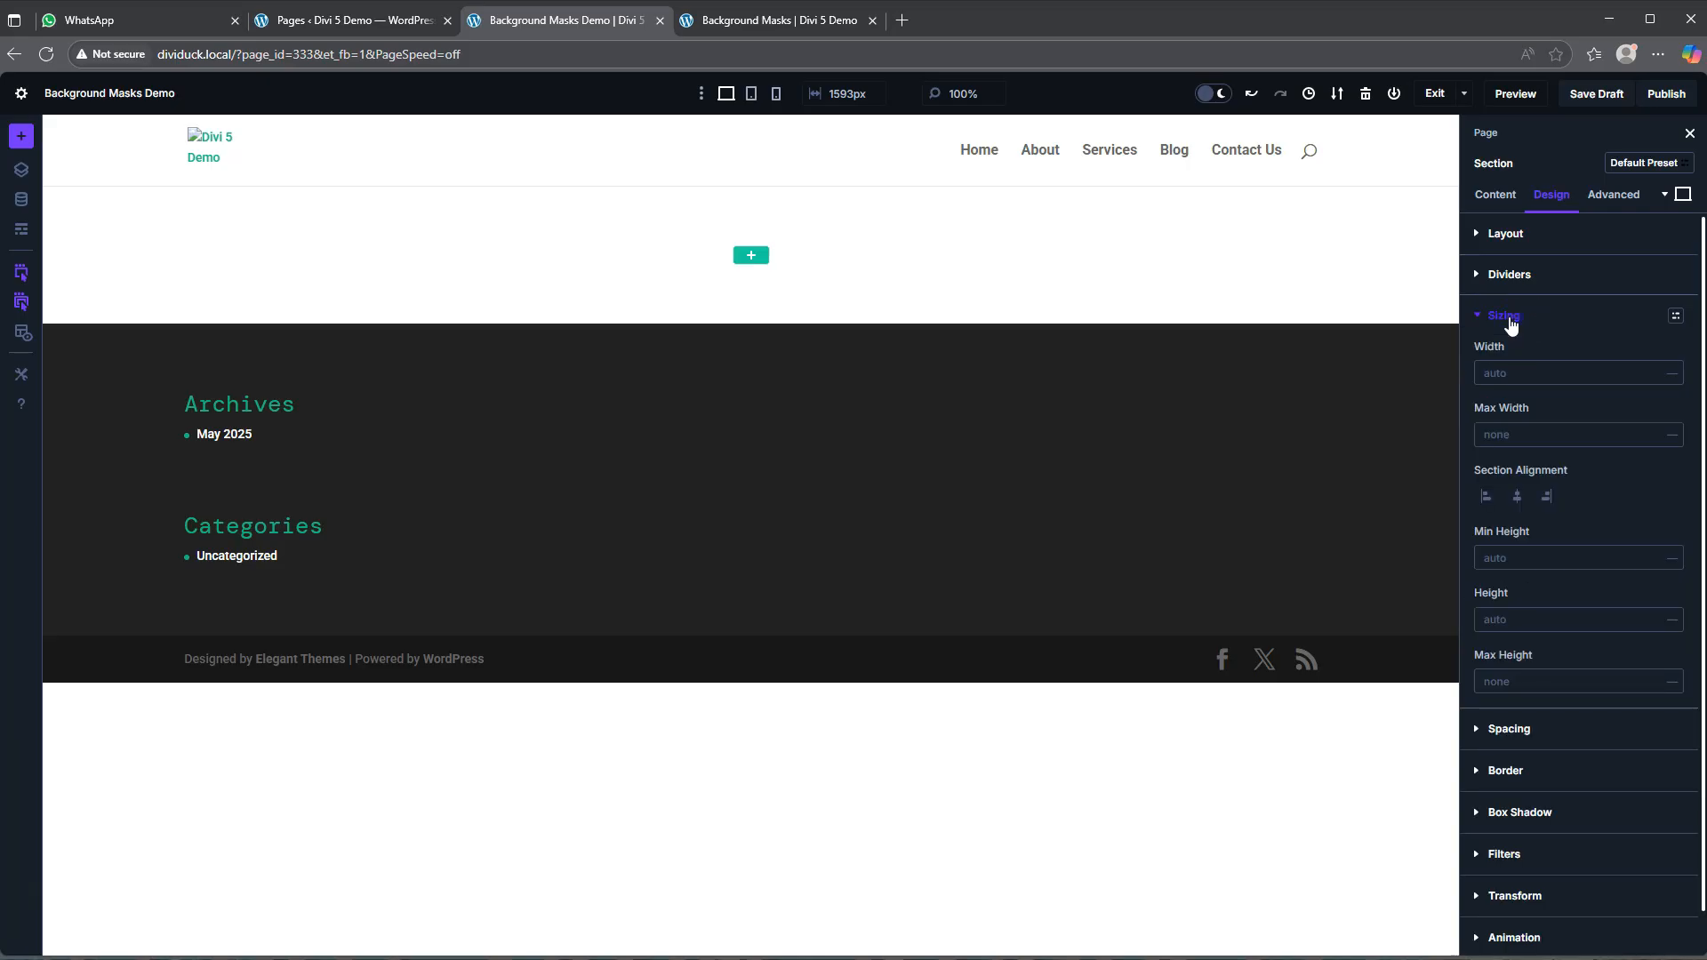
pyautogui.click(1519, 559)
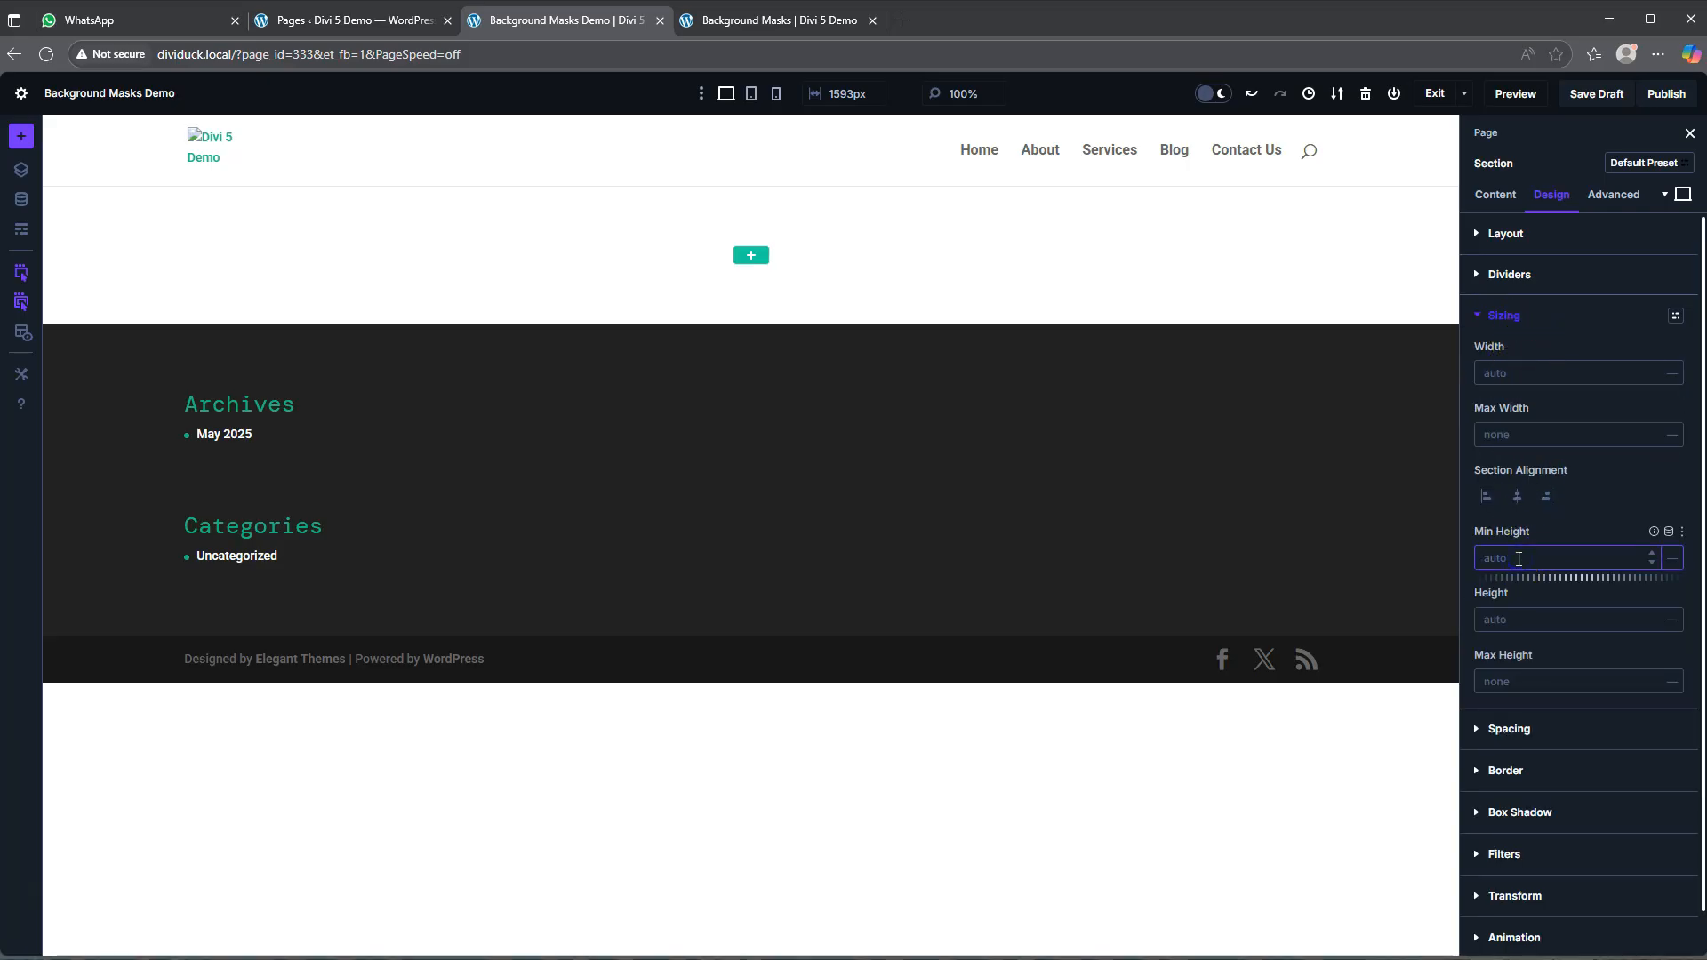
pyautogui.write('50vw')
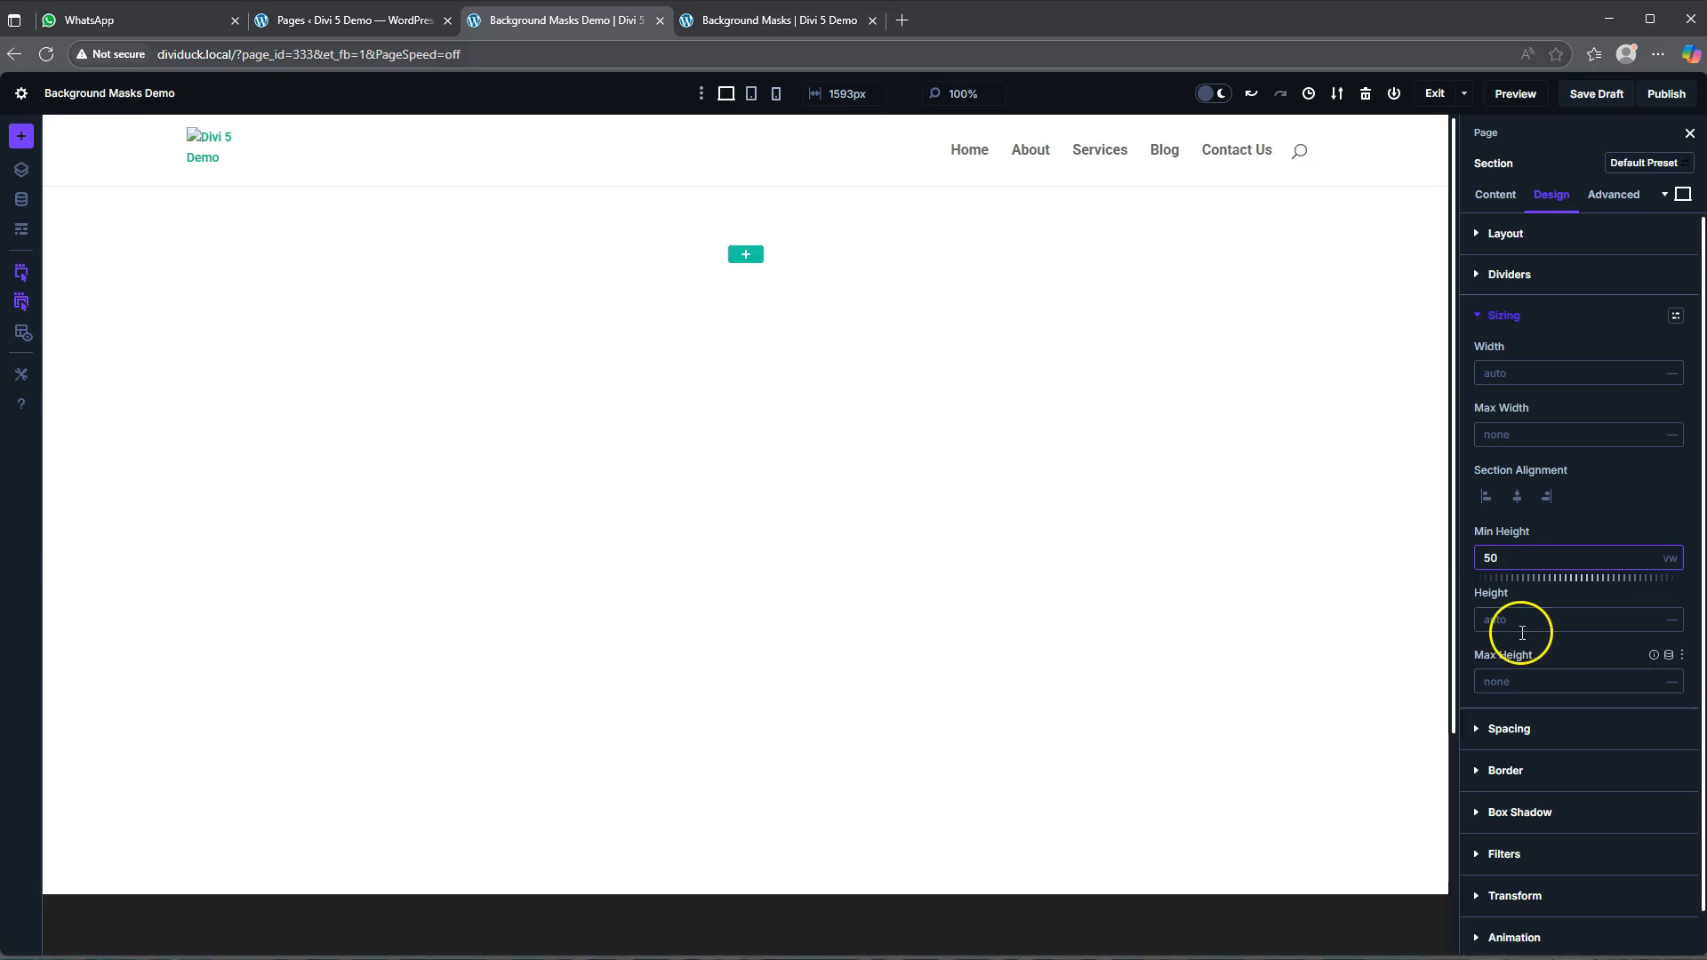
# - Set the section's top and bottom padding to 0 as linked values
pyautogui.click(1519, 730)
pyautogui.click(1513, 549)
pyautogui.write('0')
pyautogui.click(1584, 571)
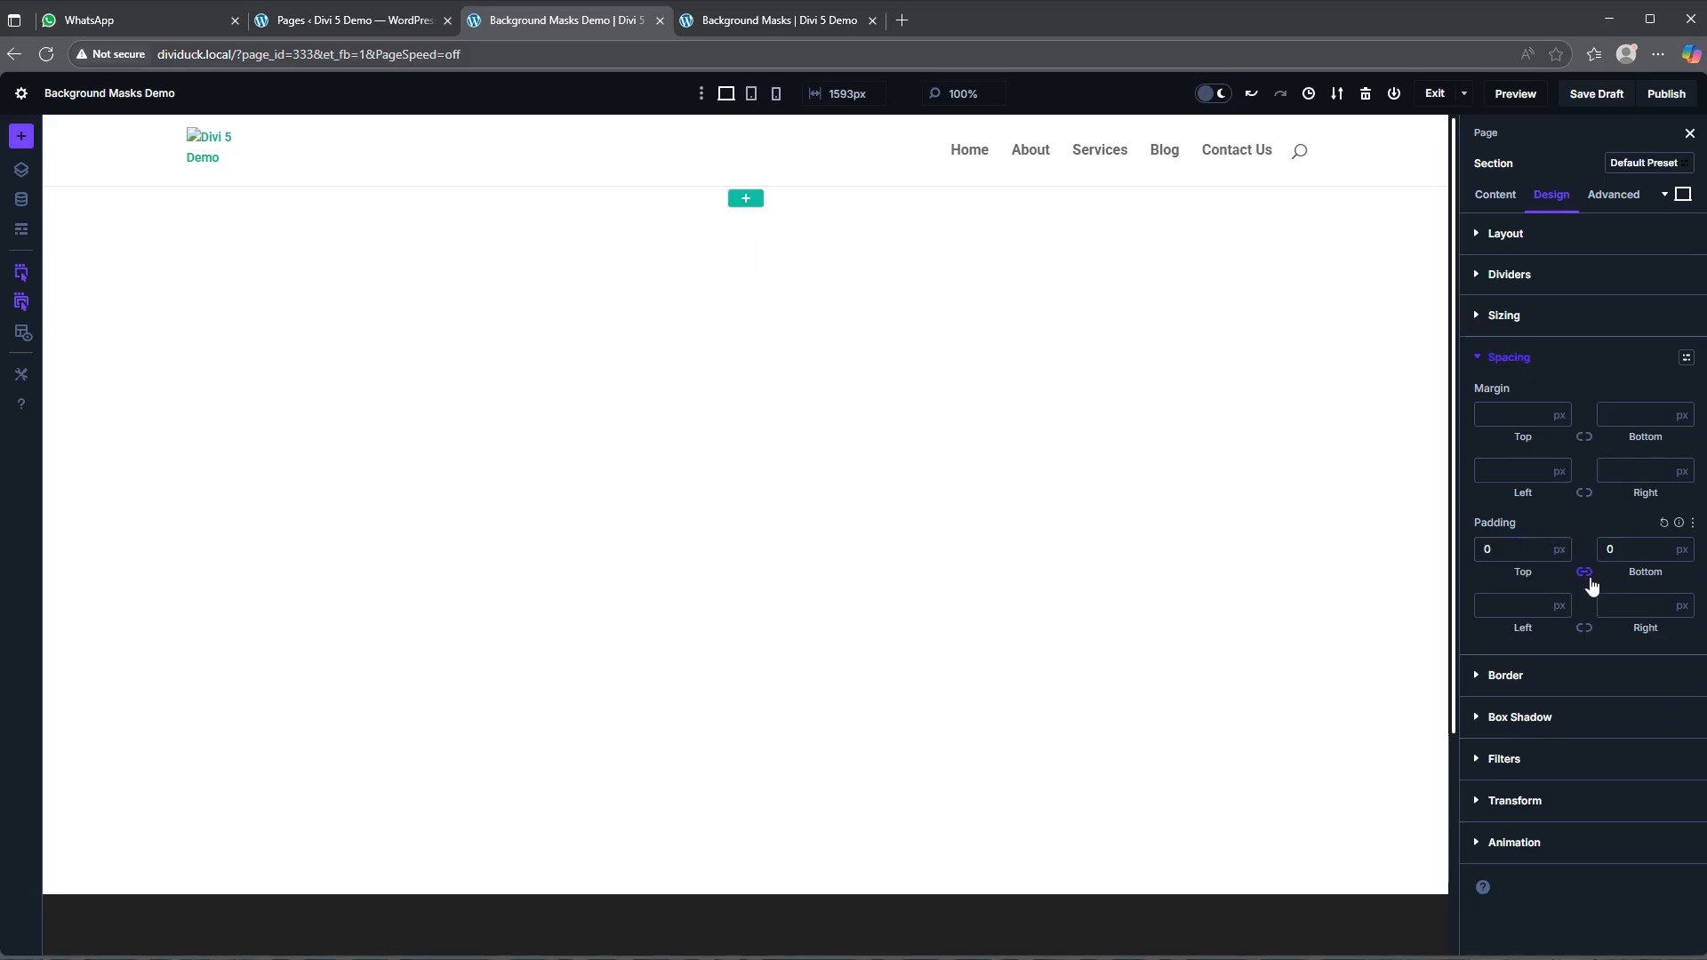
pyautogui.click(1591, 585)
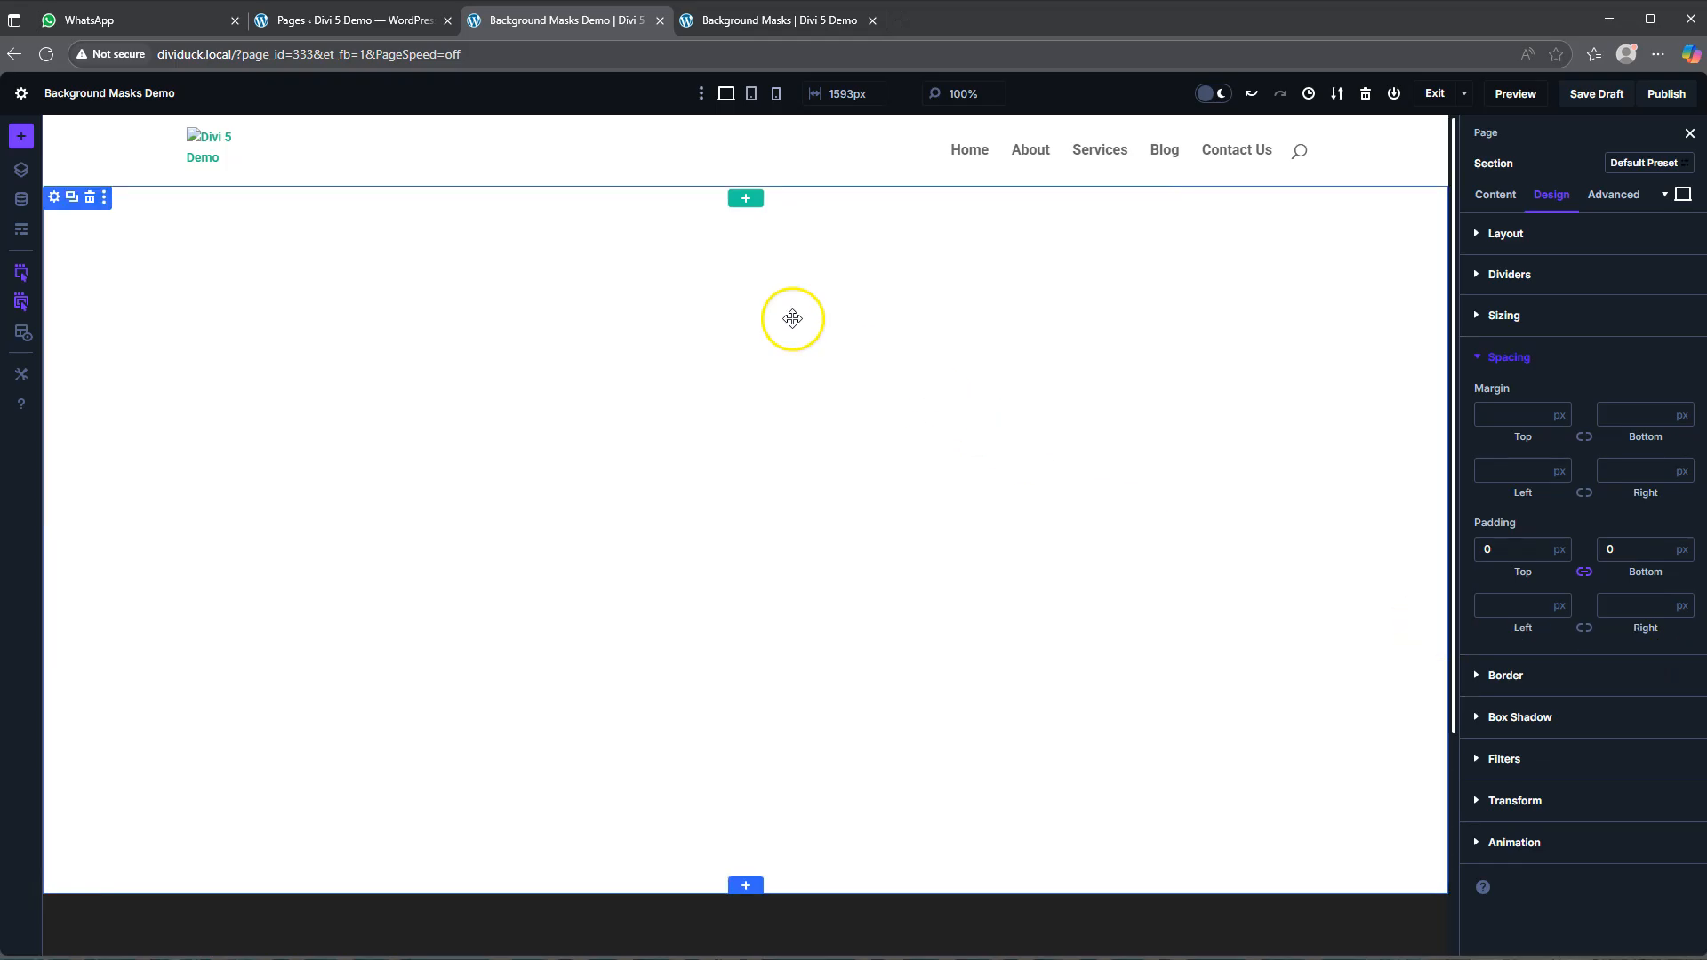
# - Add a background gradient to the section, checking the first section of the finished Background Masks page as a reference
pyautogui.click(55, 197)
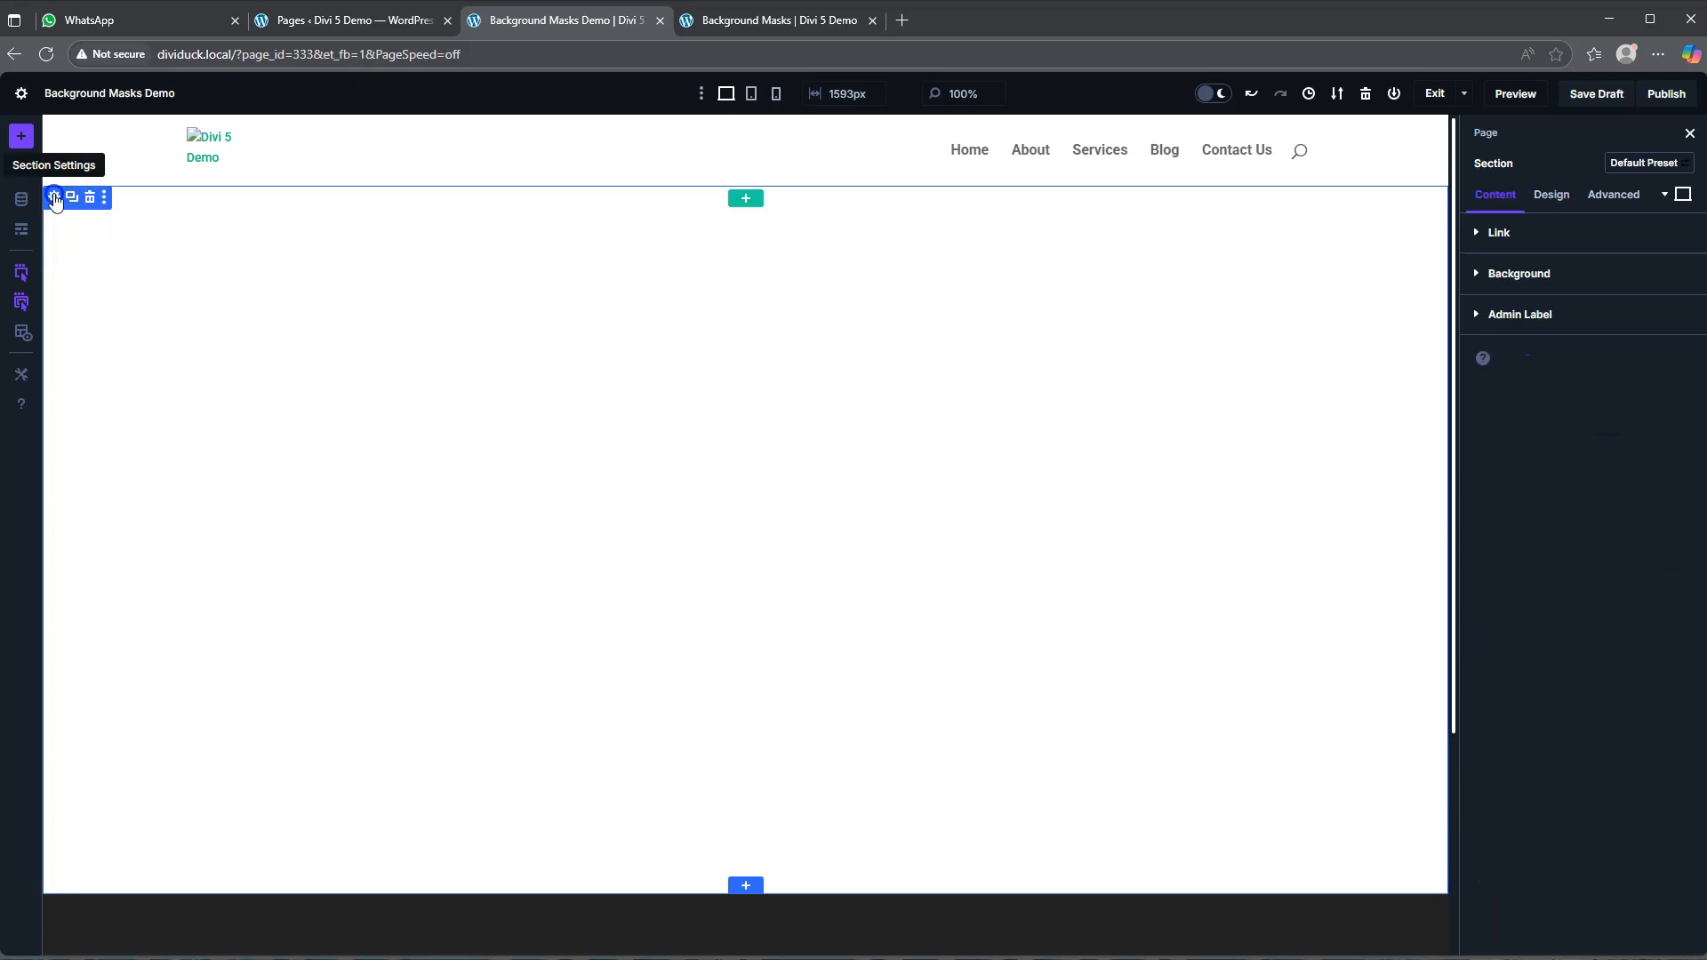
pyautogui.click(1529, 273)
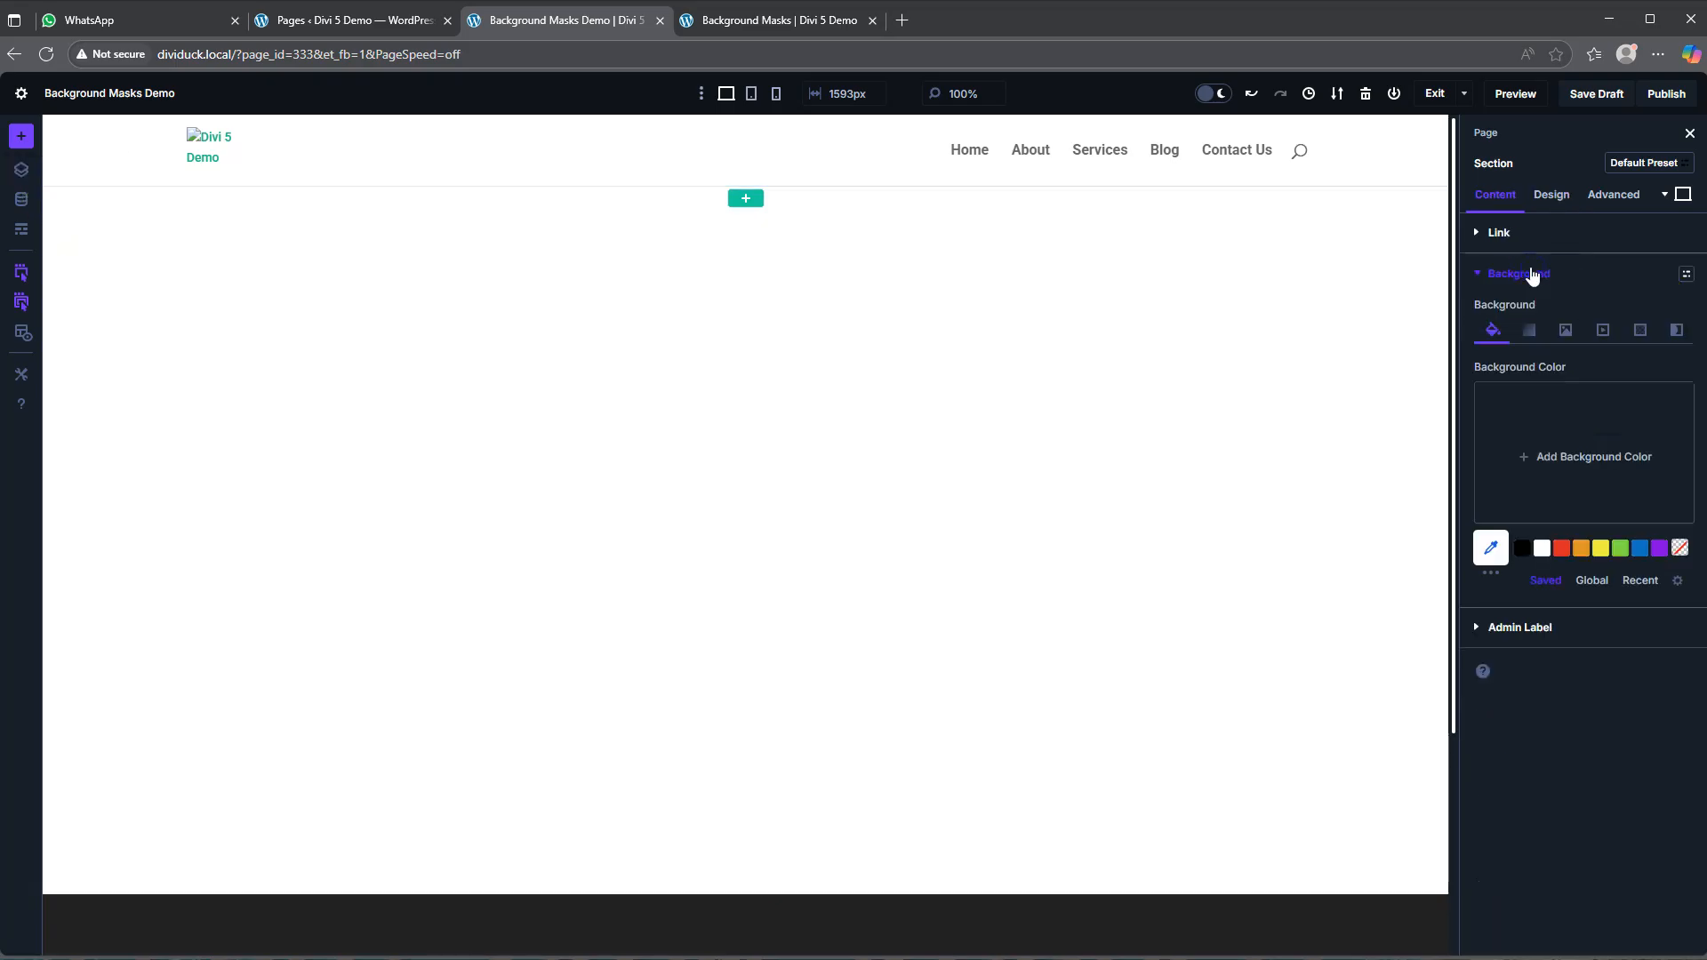
pyautogui.click(1530, 333)
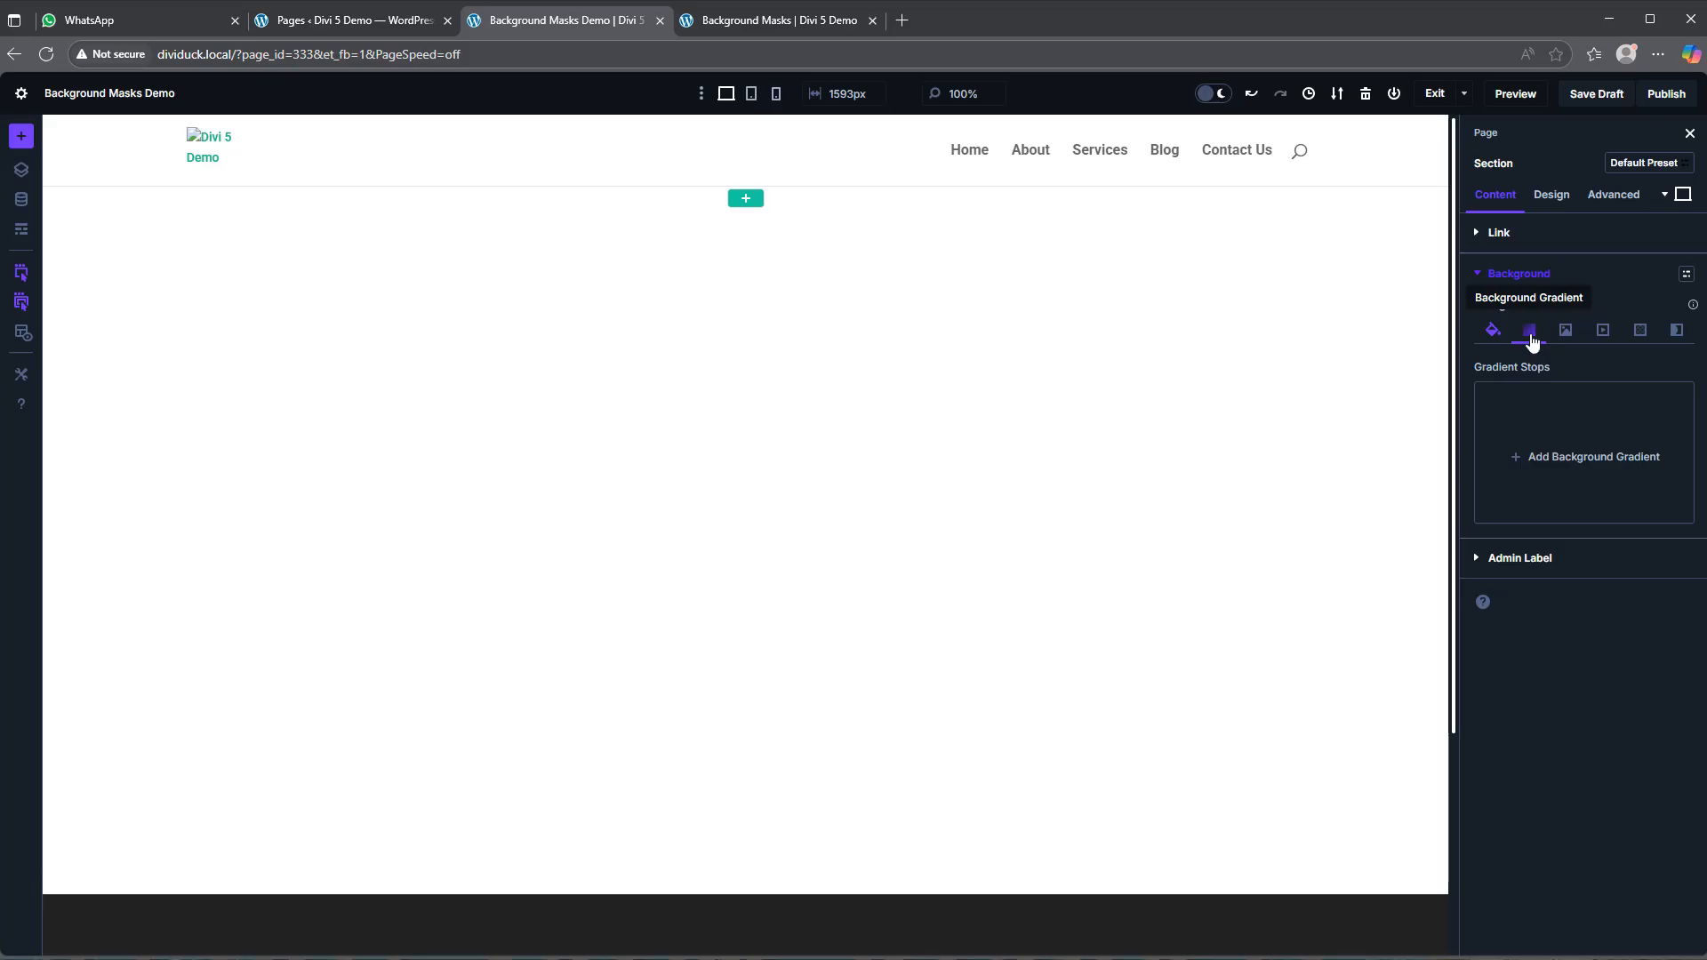
pyautogui.click(758, 21)
pyautogui.scroll(10, 707, 417)
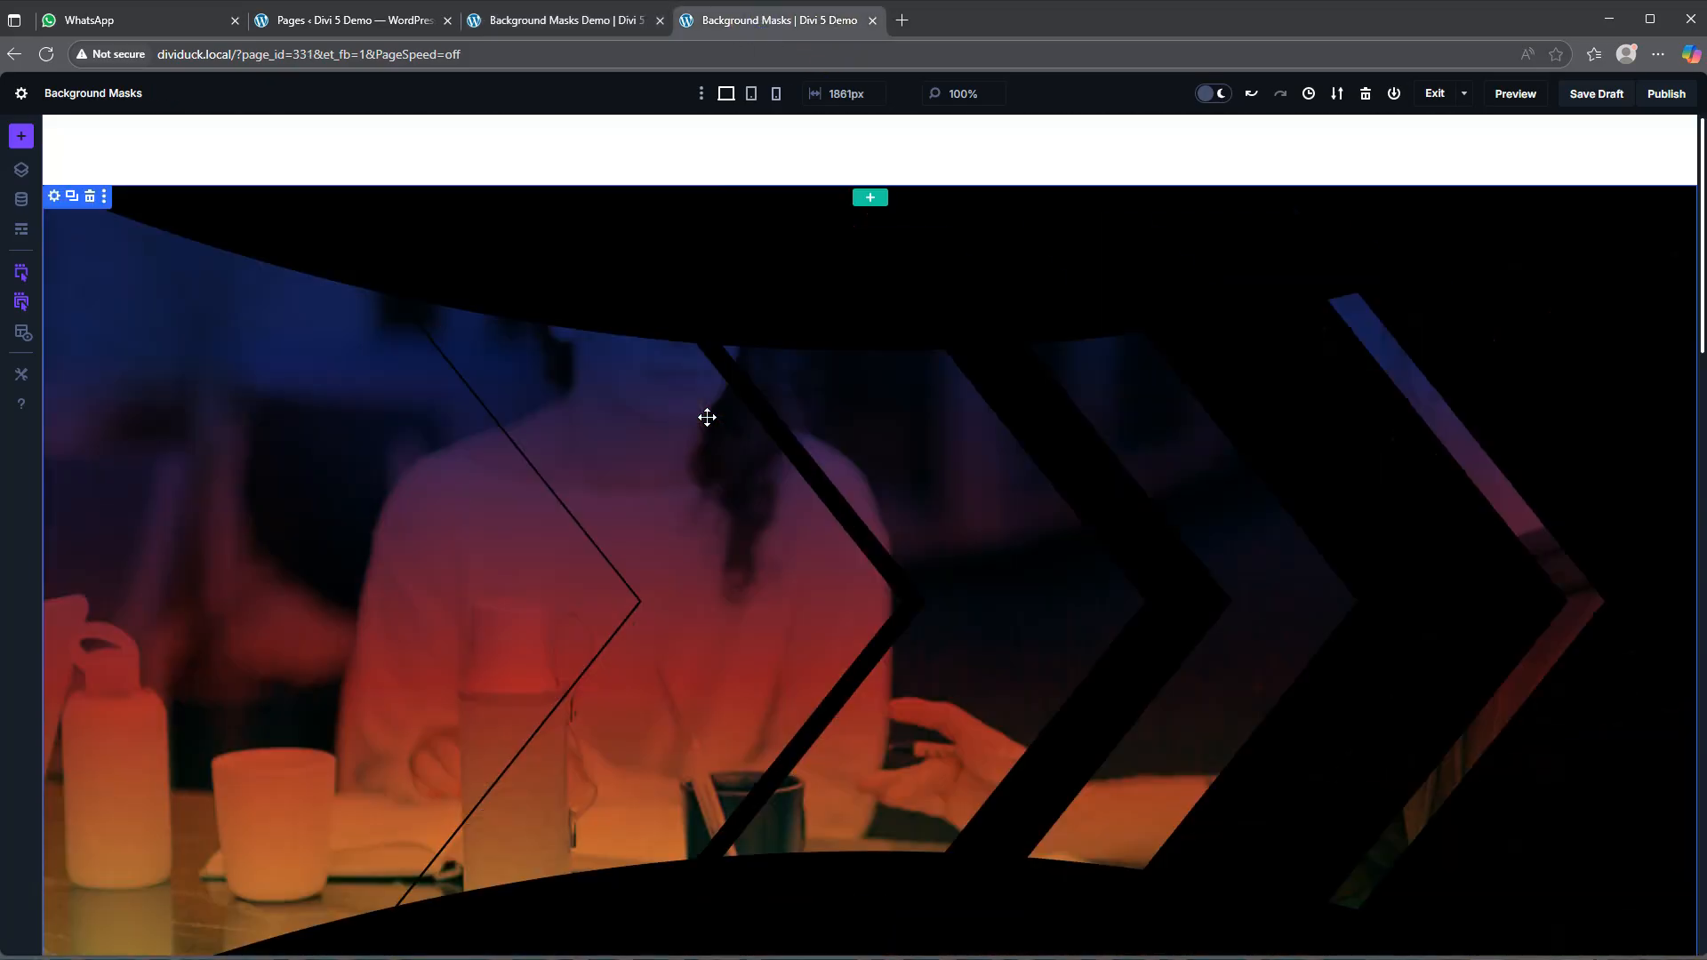
pyautogui.click(552, 32)
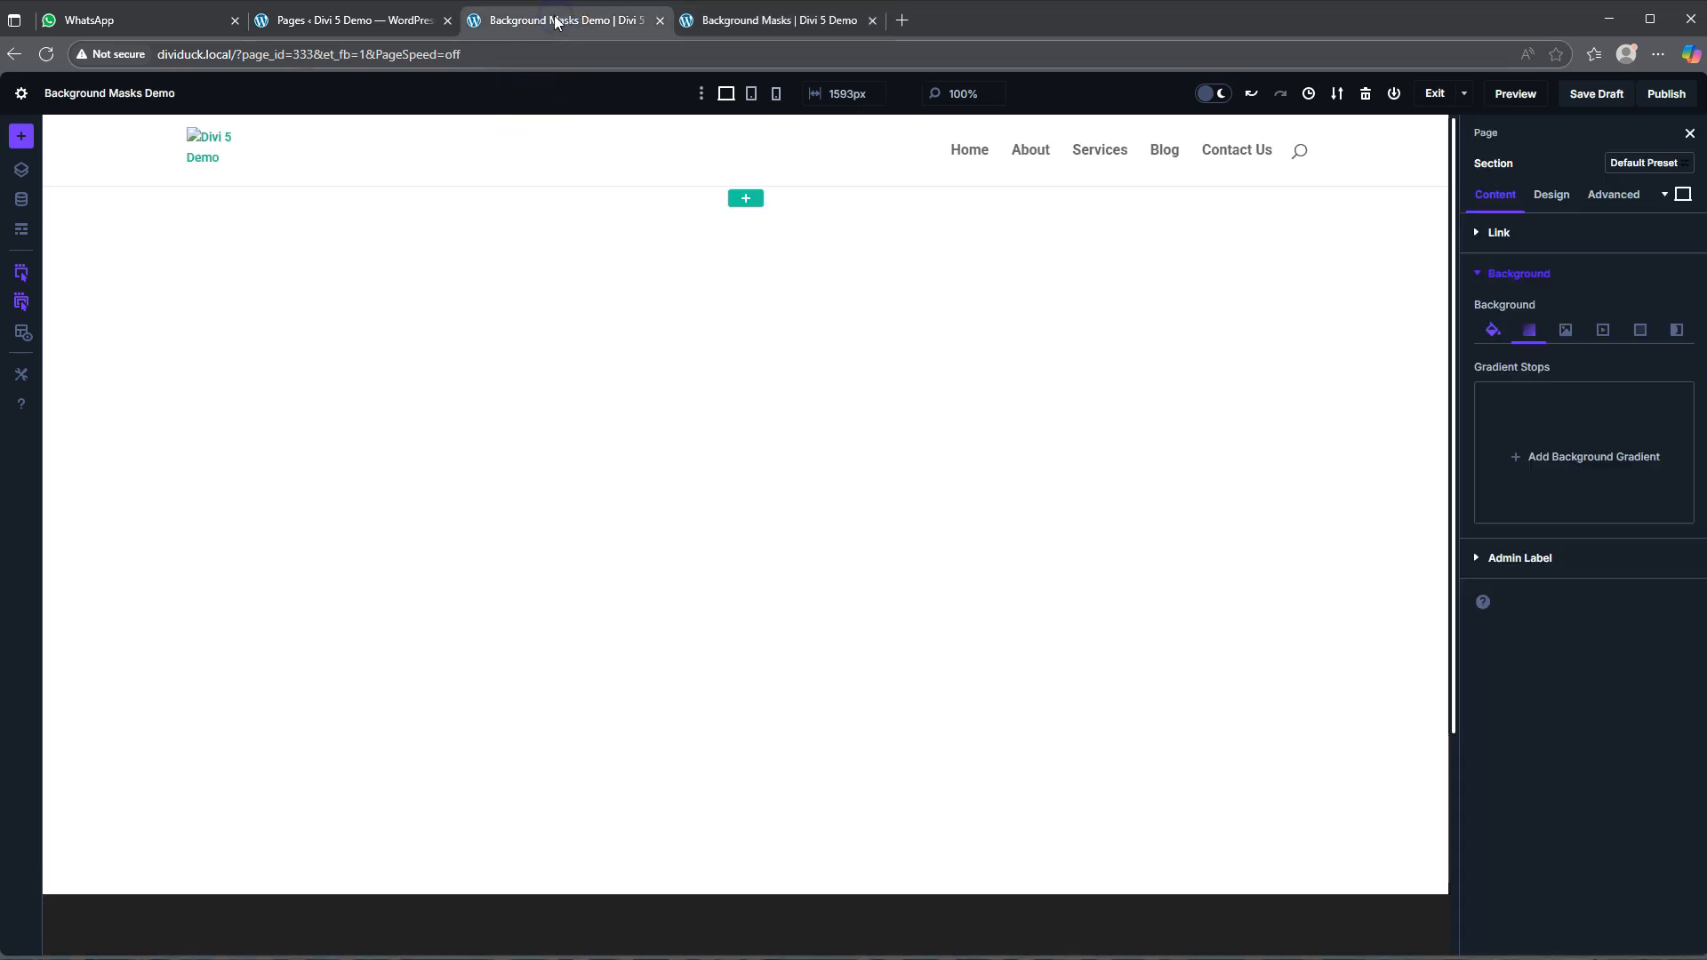
pyautogui.click(1566, 470)
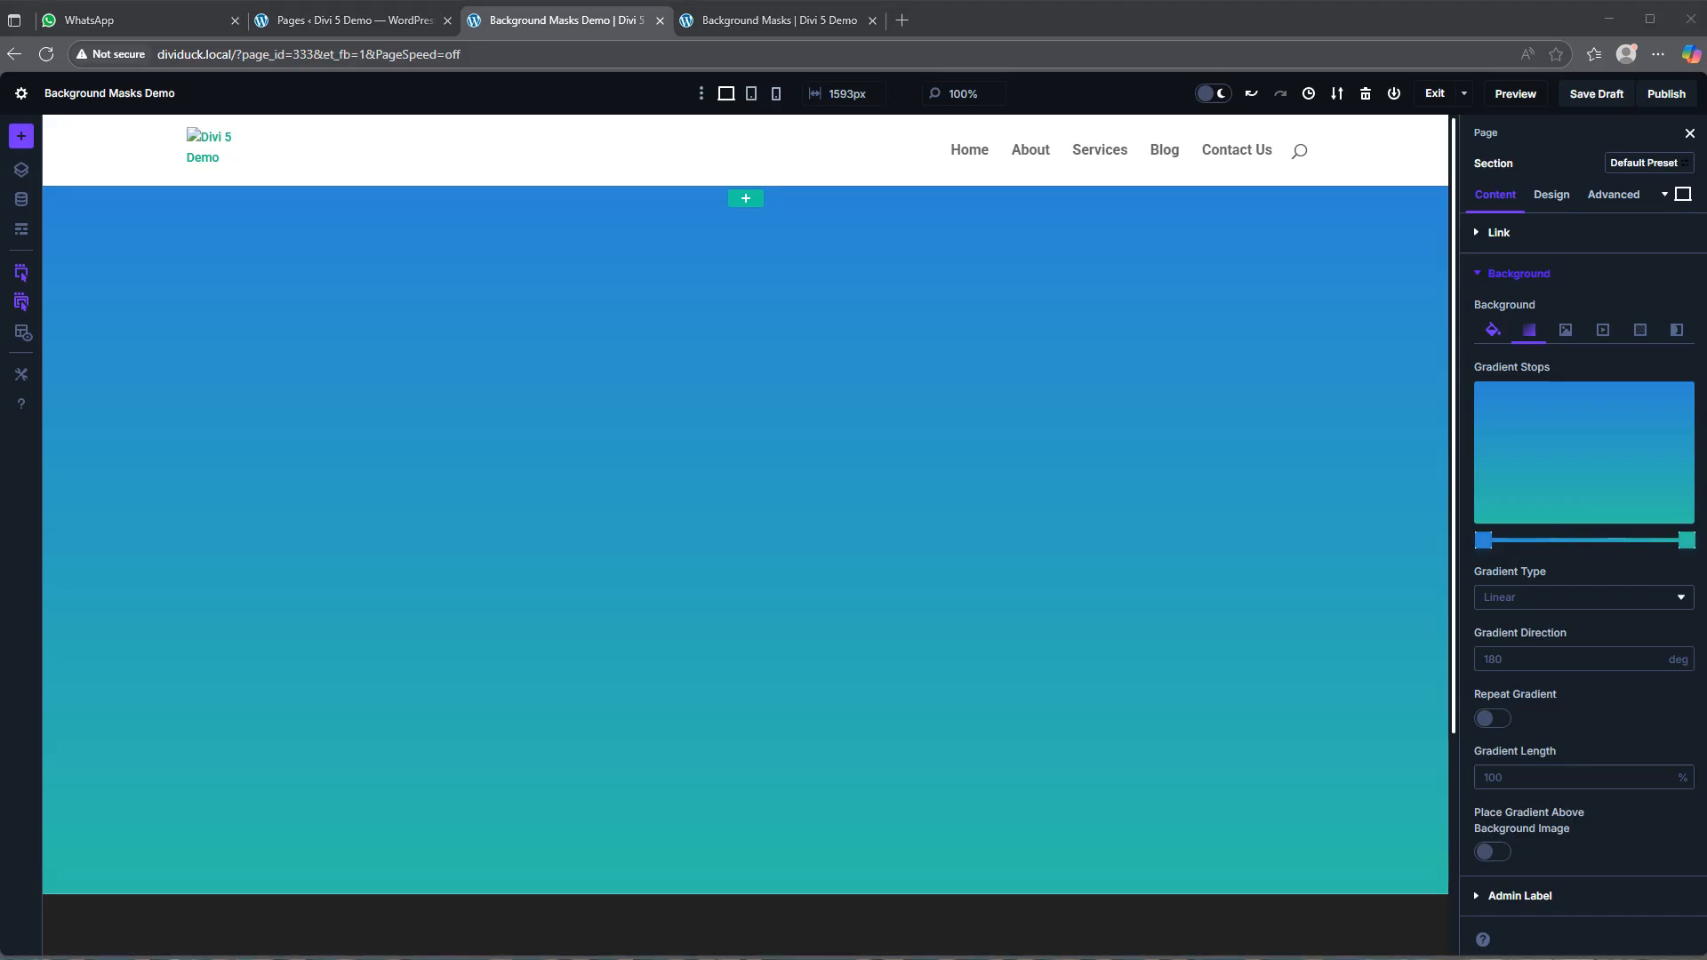
# - Set the first gradient stop's colour to #1a2a6c and move that stop to about 20% along the gradient
pyautogui.click(1483, 540)
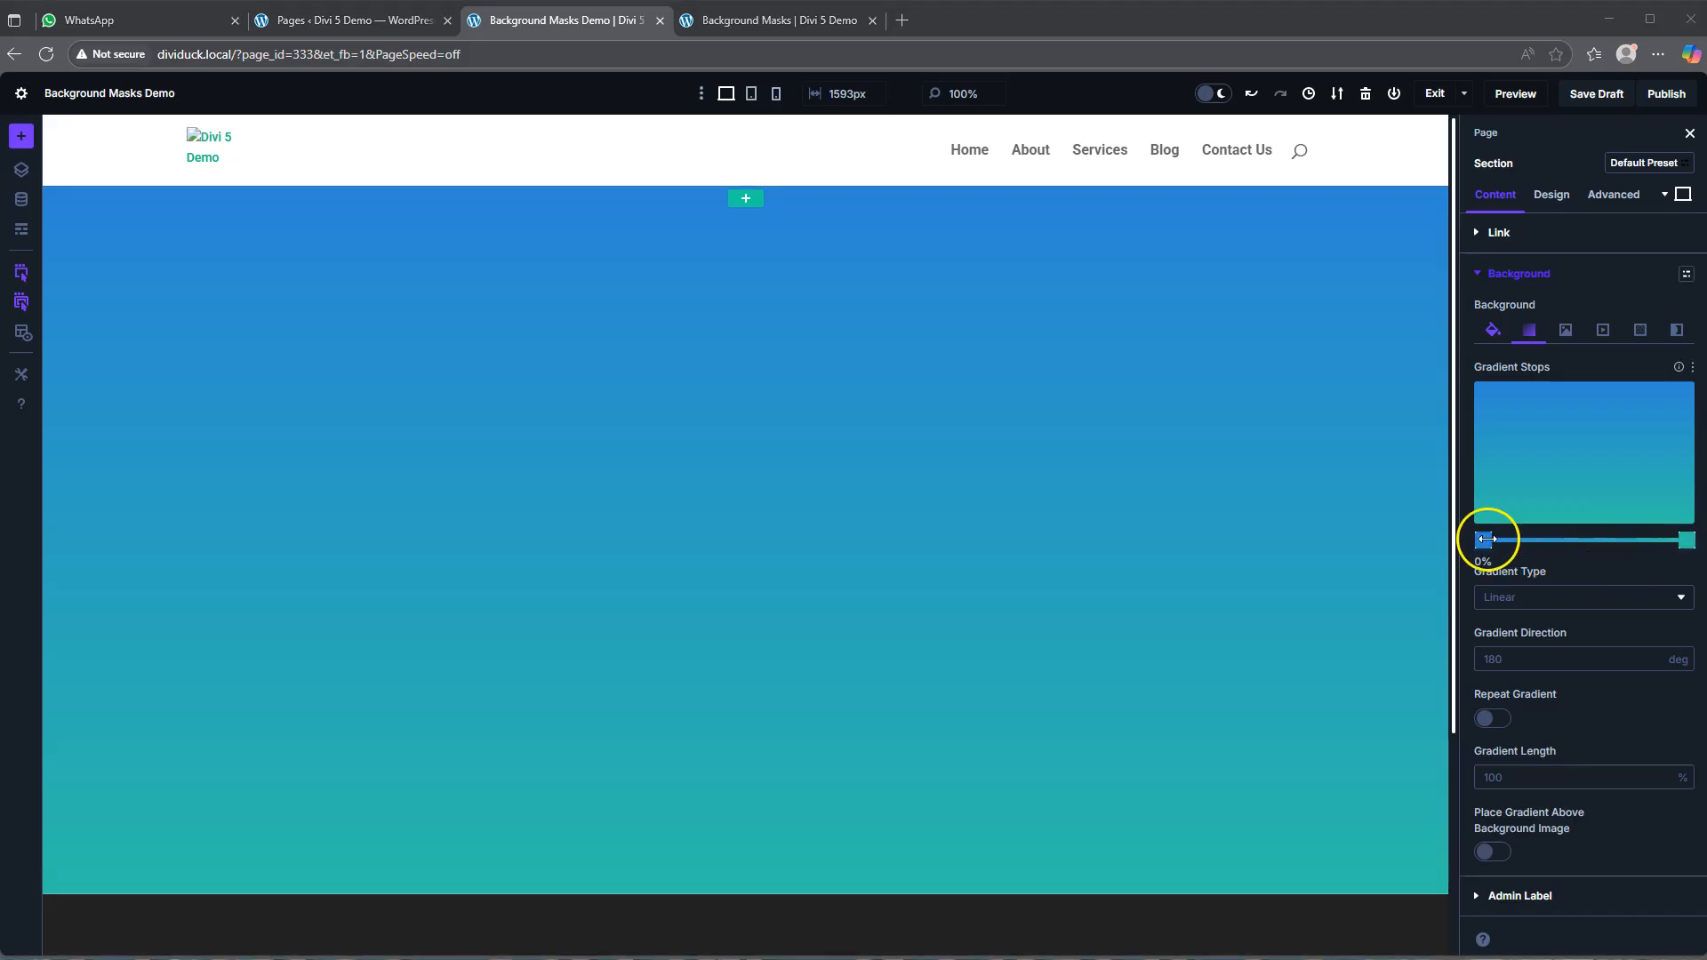
pyautogui.click(1522, 405)
pyautogui.write('#1a2a6c')
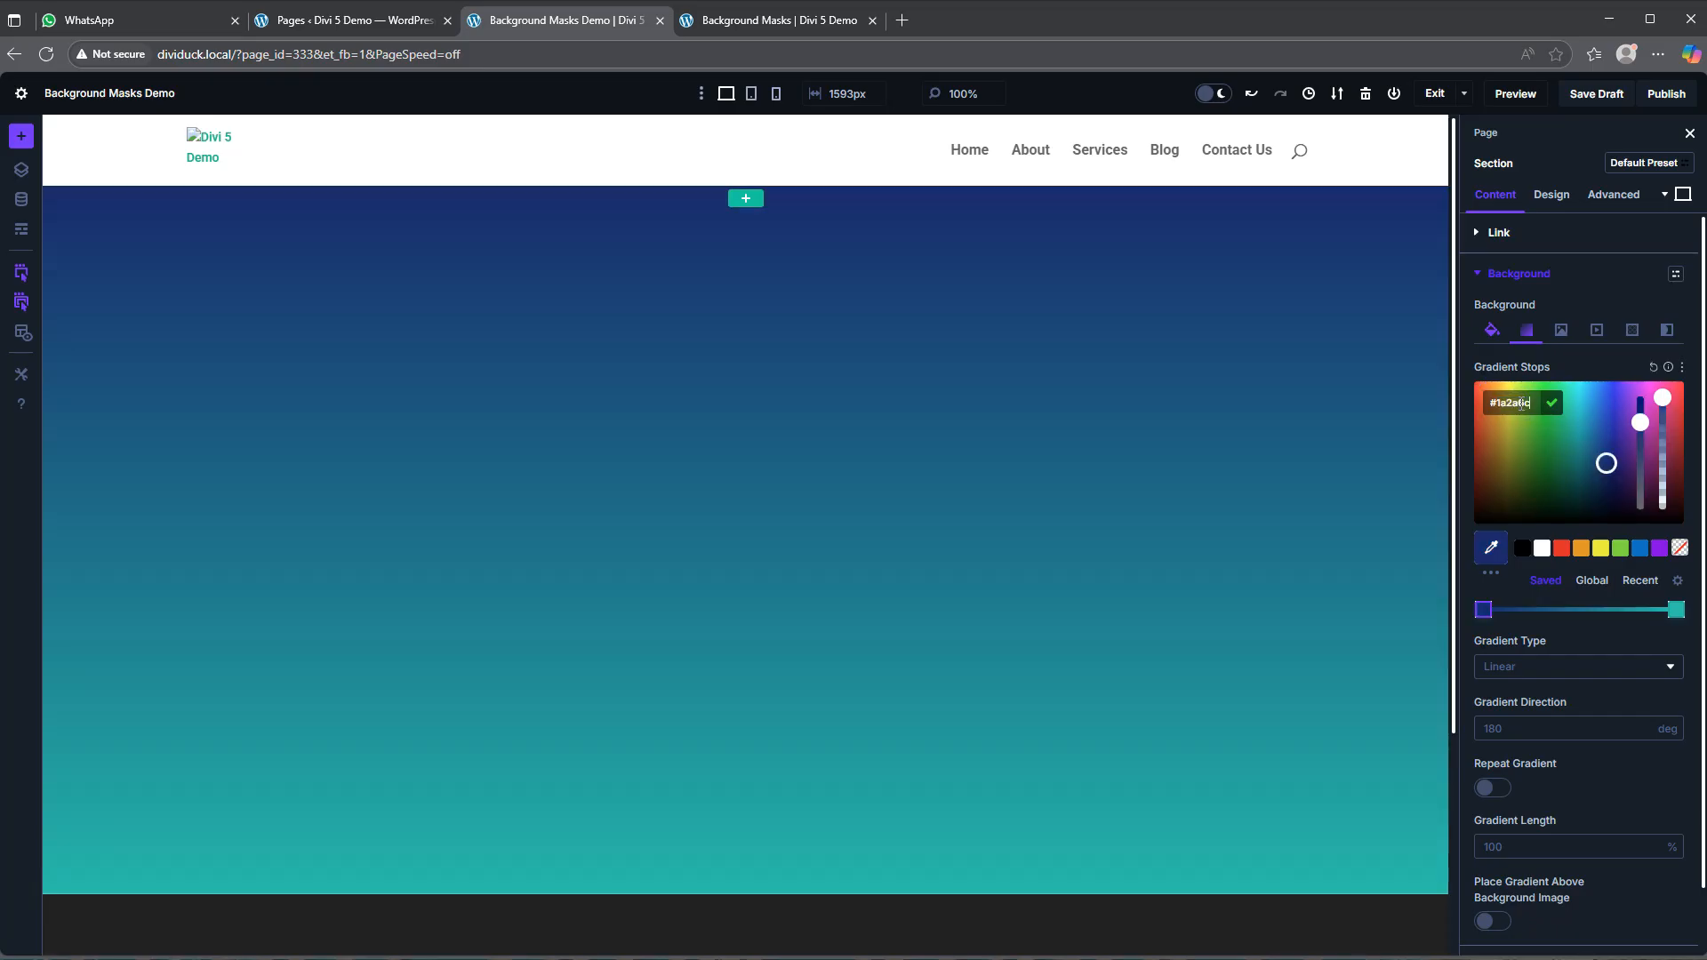
pyautogui.moveTo(1483, 610); pyautogui.dragTo(1522, 610)
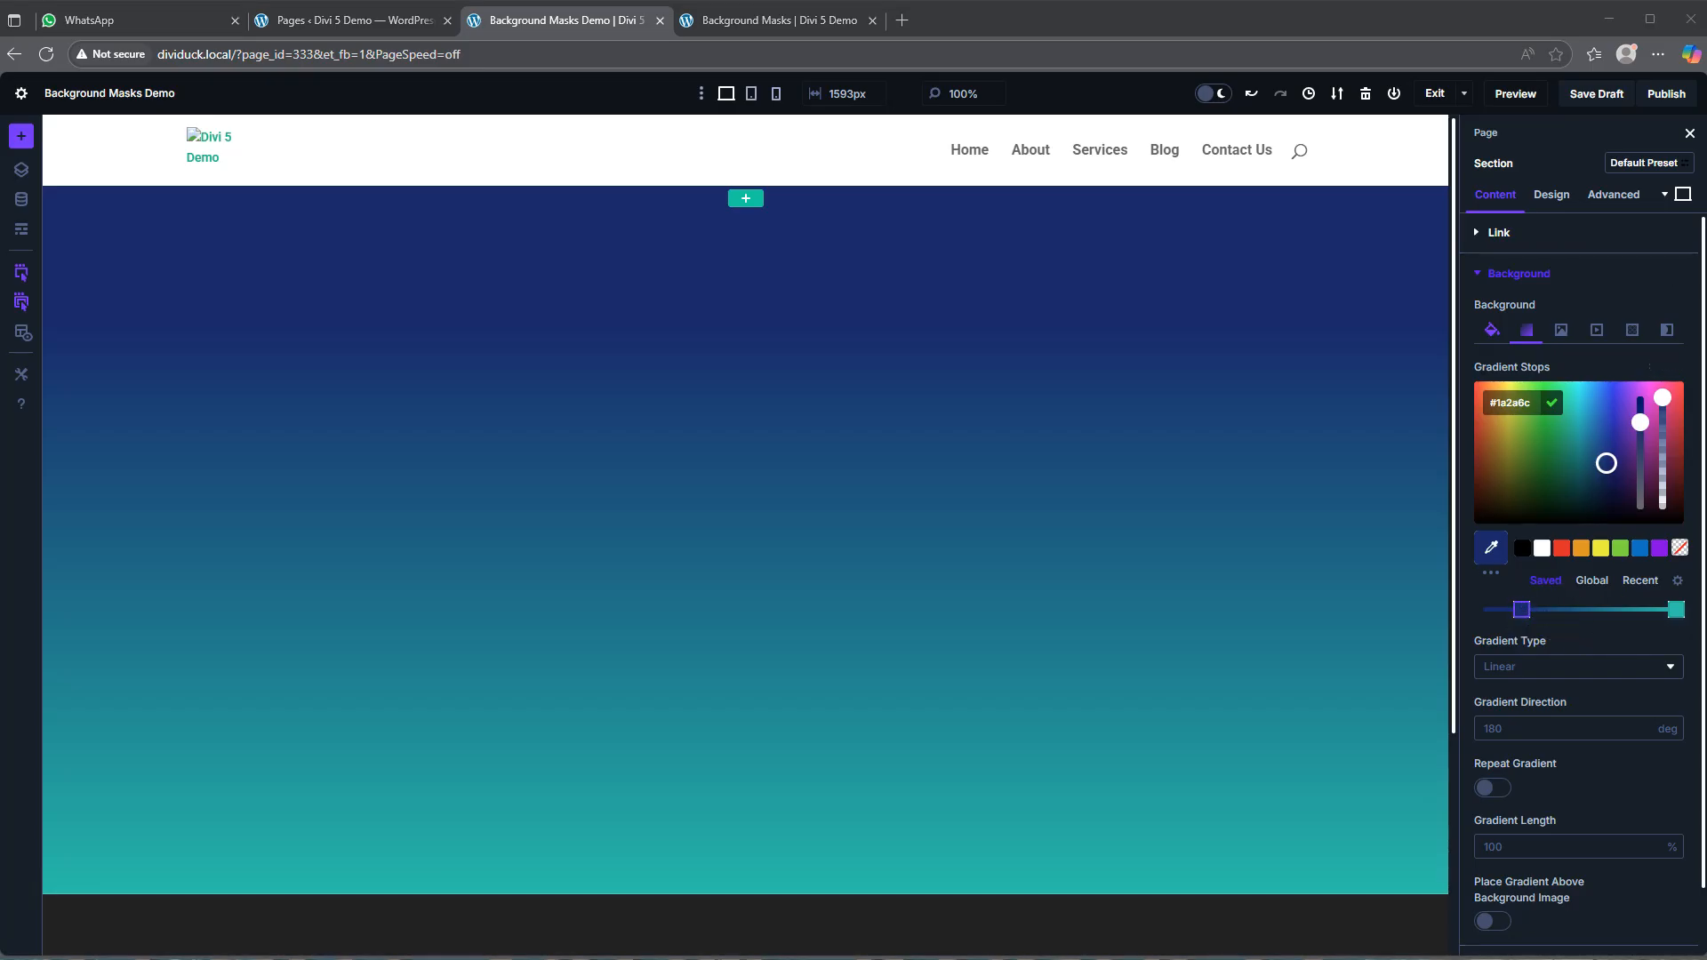
# - Add a middle gradient stop at 60% with the colour #b21f1f
pyautogui.click(1598, 610)
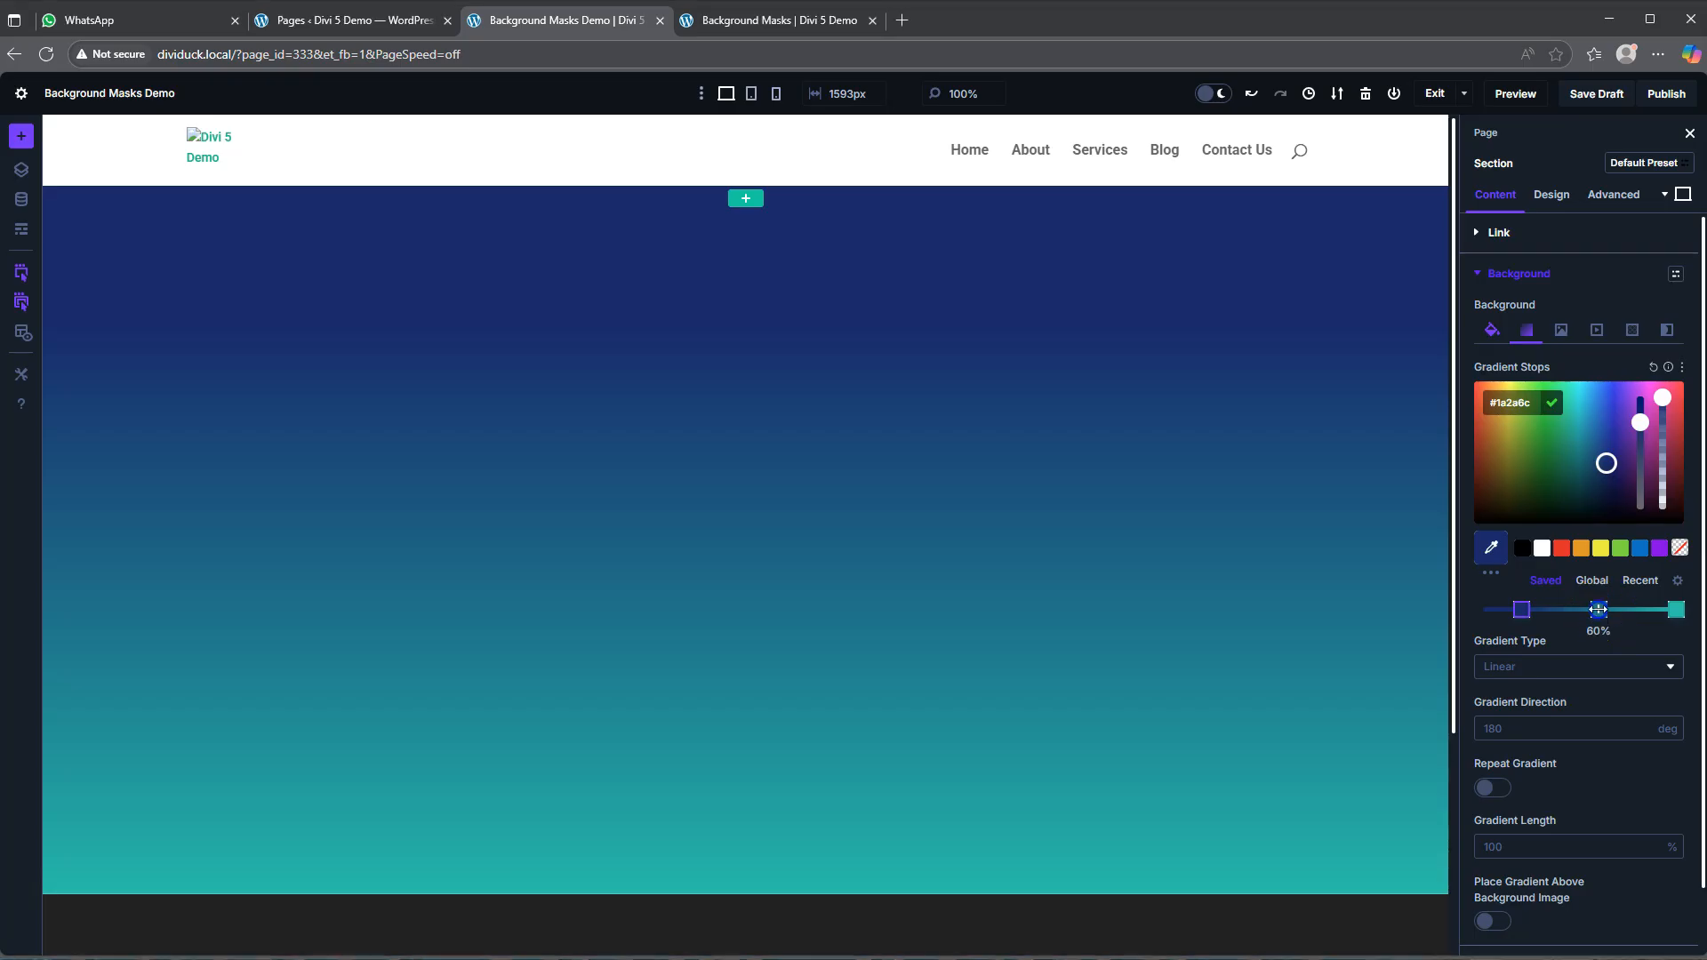
pyautogui.doubleClick(1517, 407)
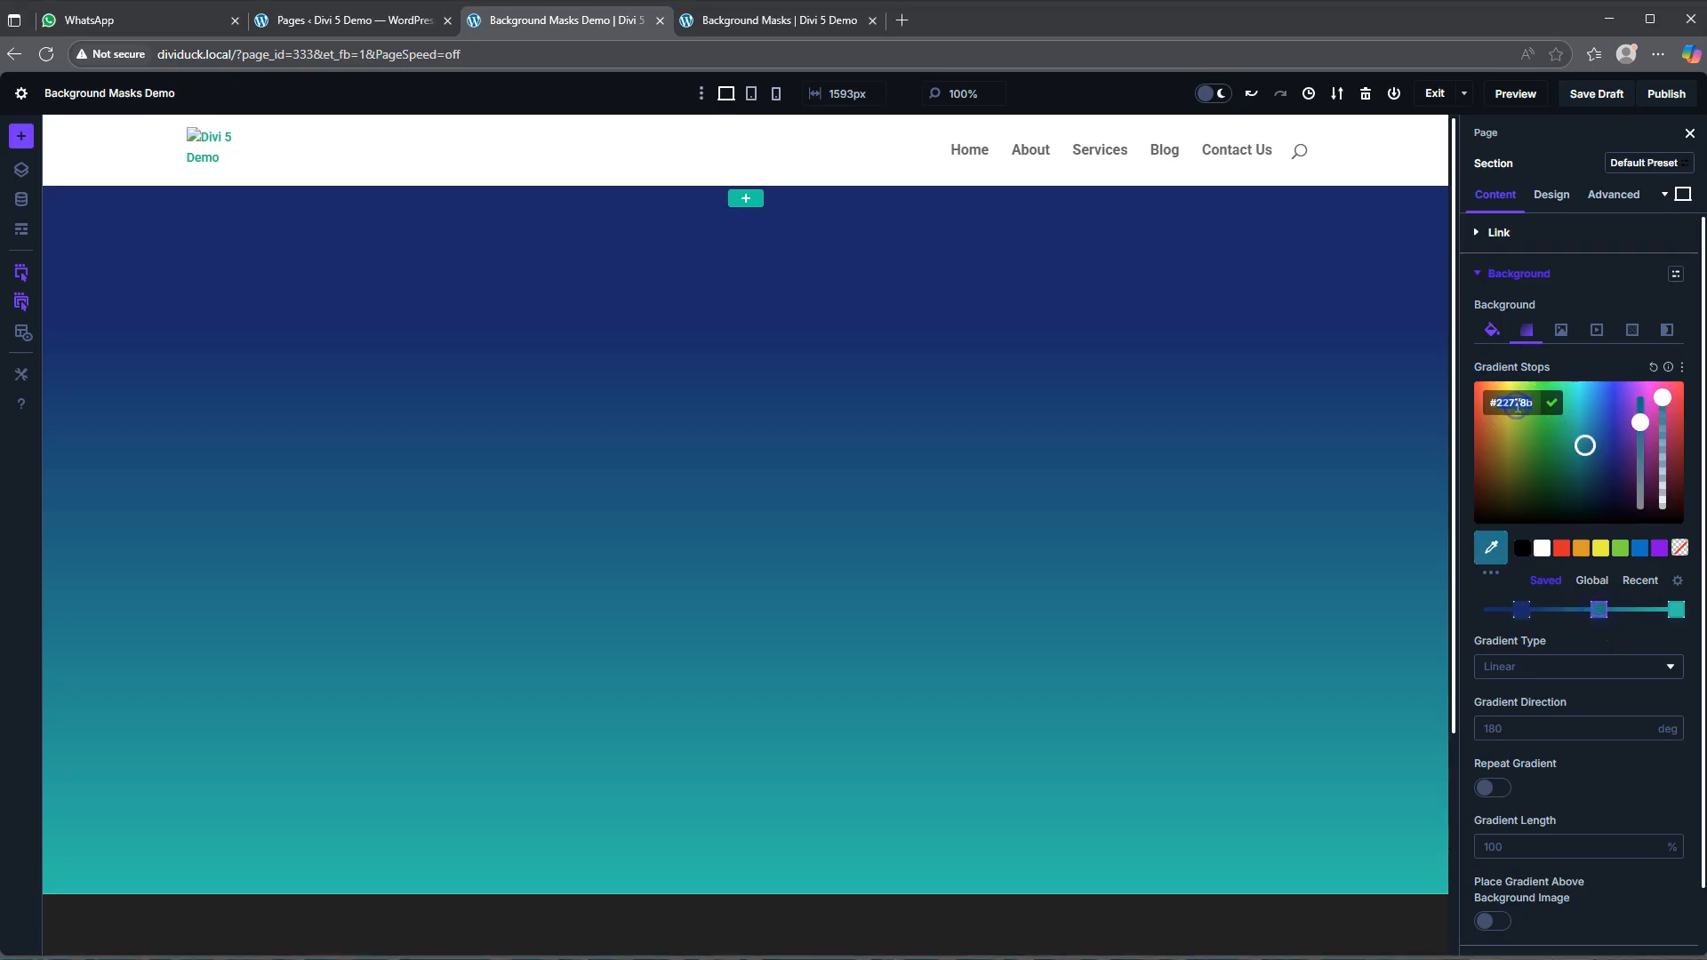
pyautogui.write('#b21f1f')
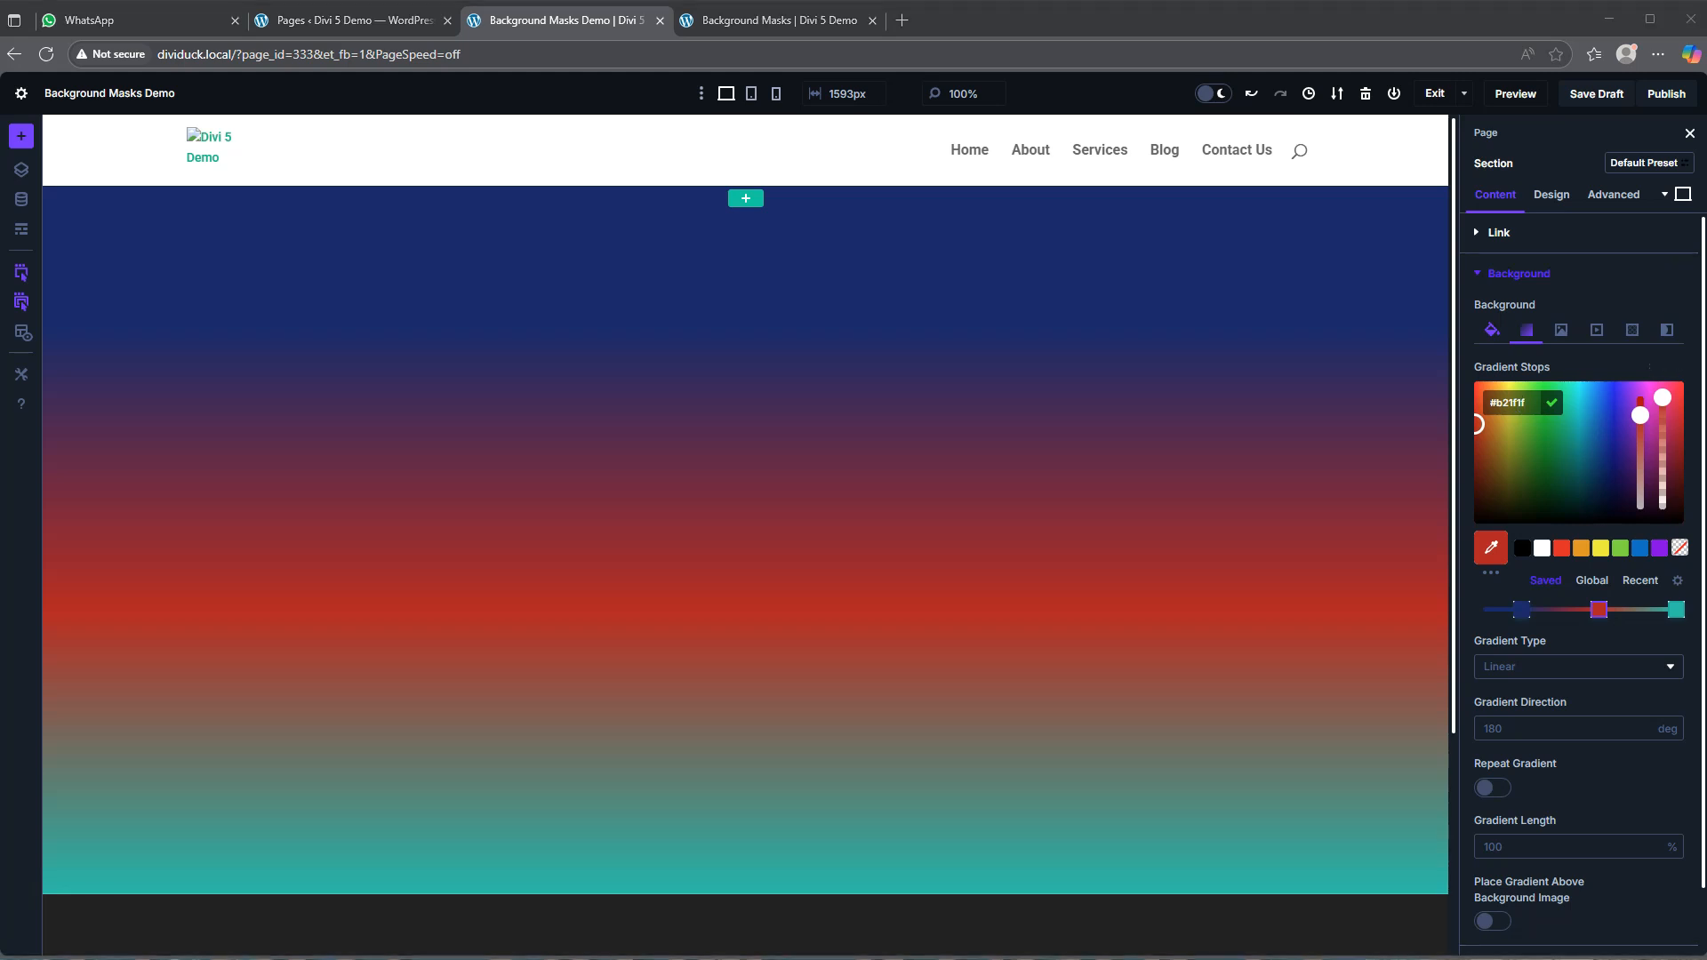
# - Set the last gradient stop's colour to #fdbb2d
pyautogui.click(1676, 609)
pyautogui.doubleClick(1517, 407)
pyautogui.write('fdbb2d')
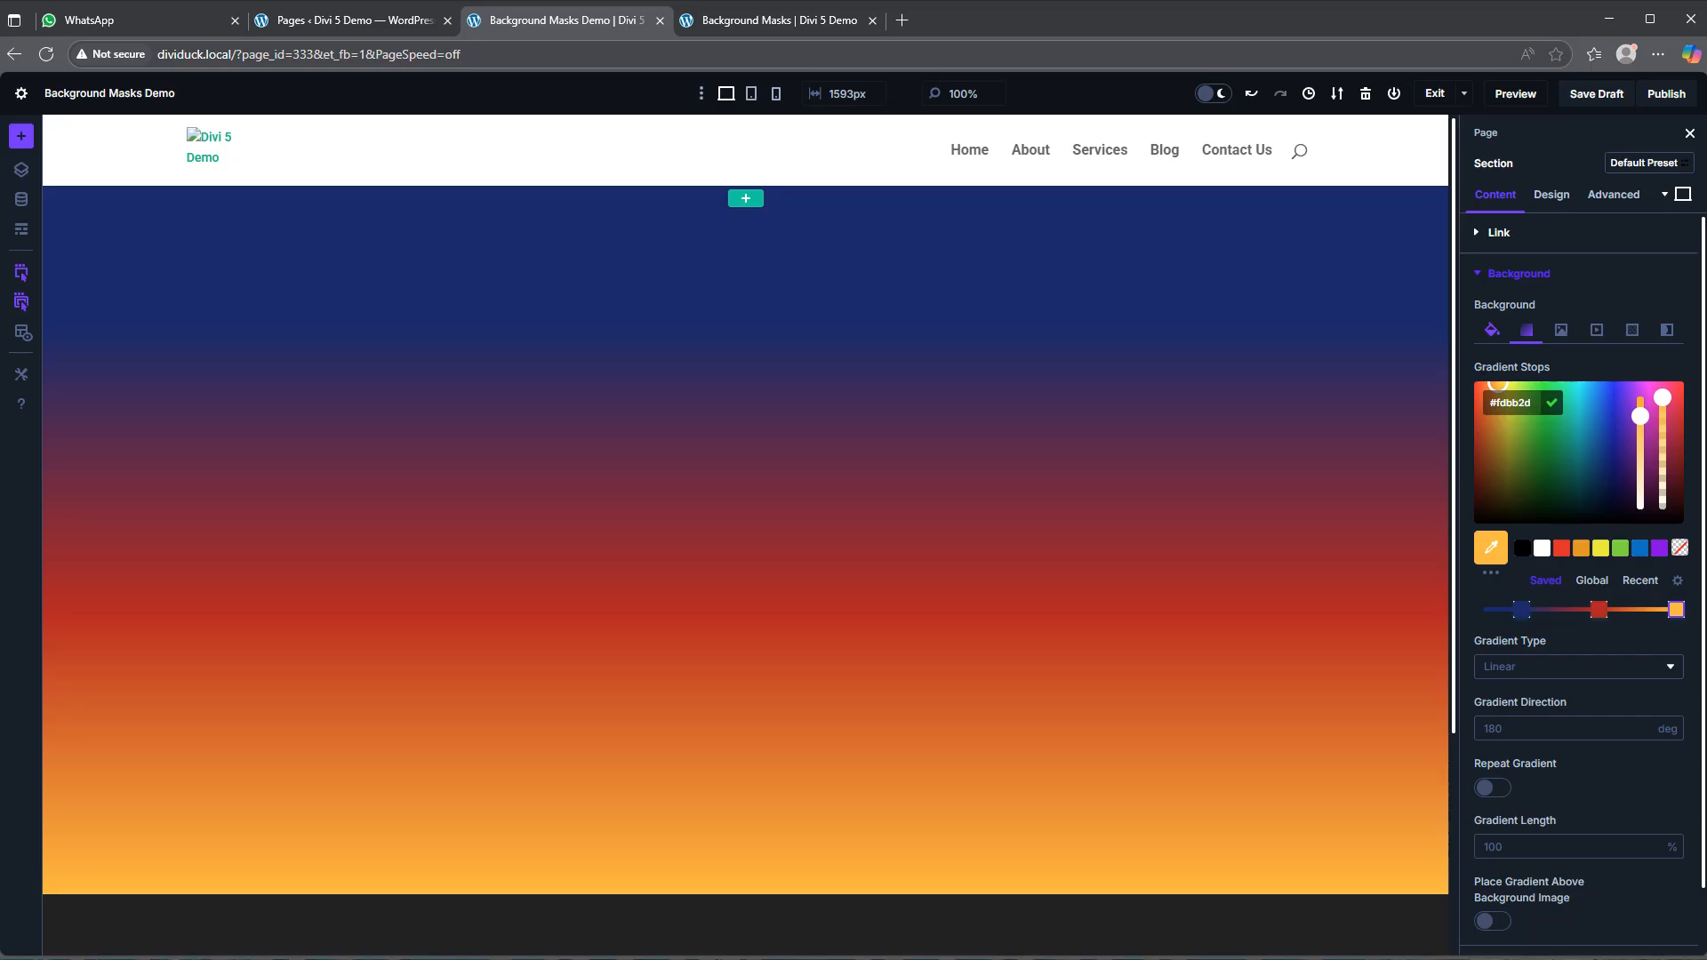
# - Add a background mask to the section using the Chevrons shape with black #000000 as the mask colour
pyautogui.click(1666, 334)
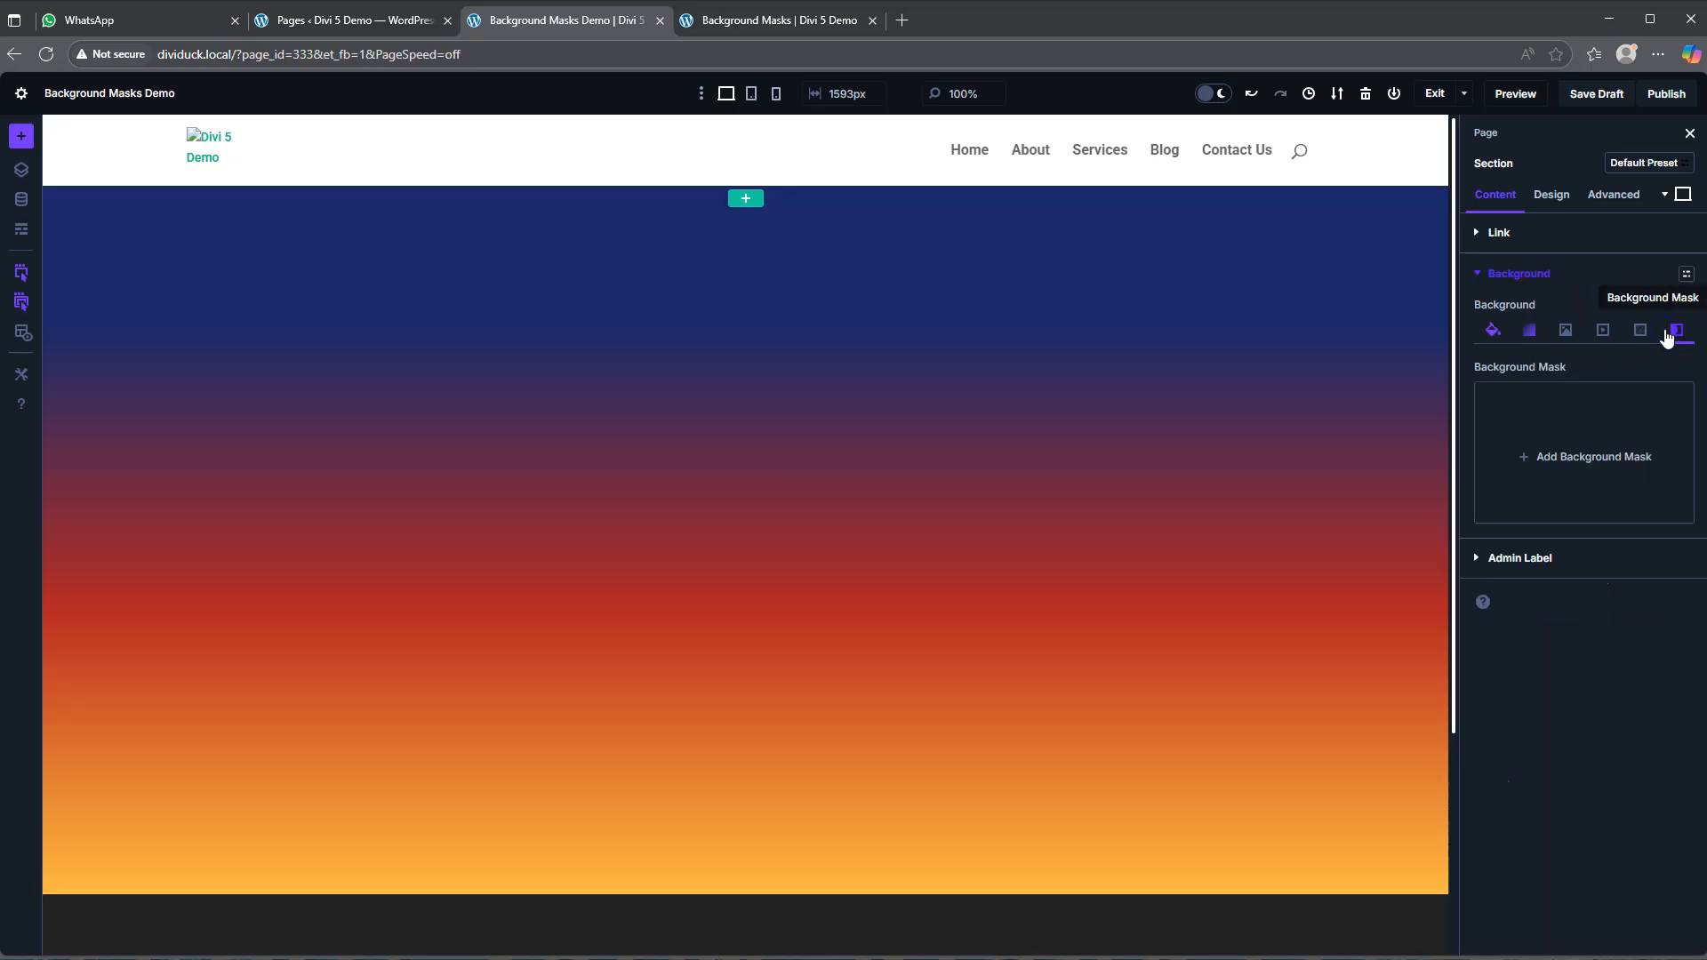
pyautogui.click(1576, 459)
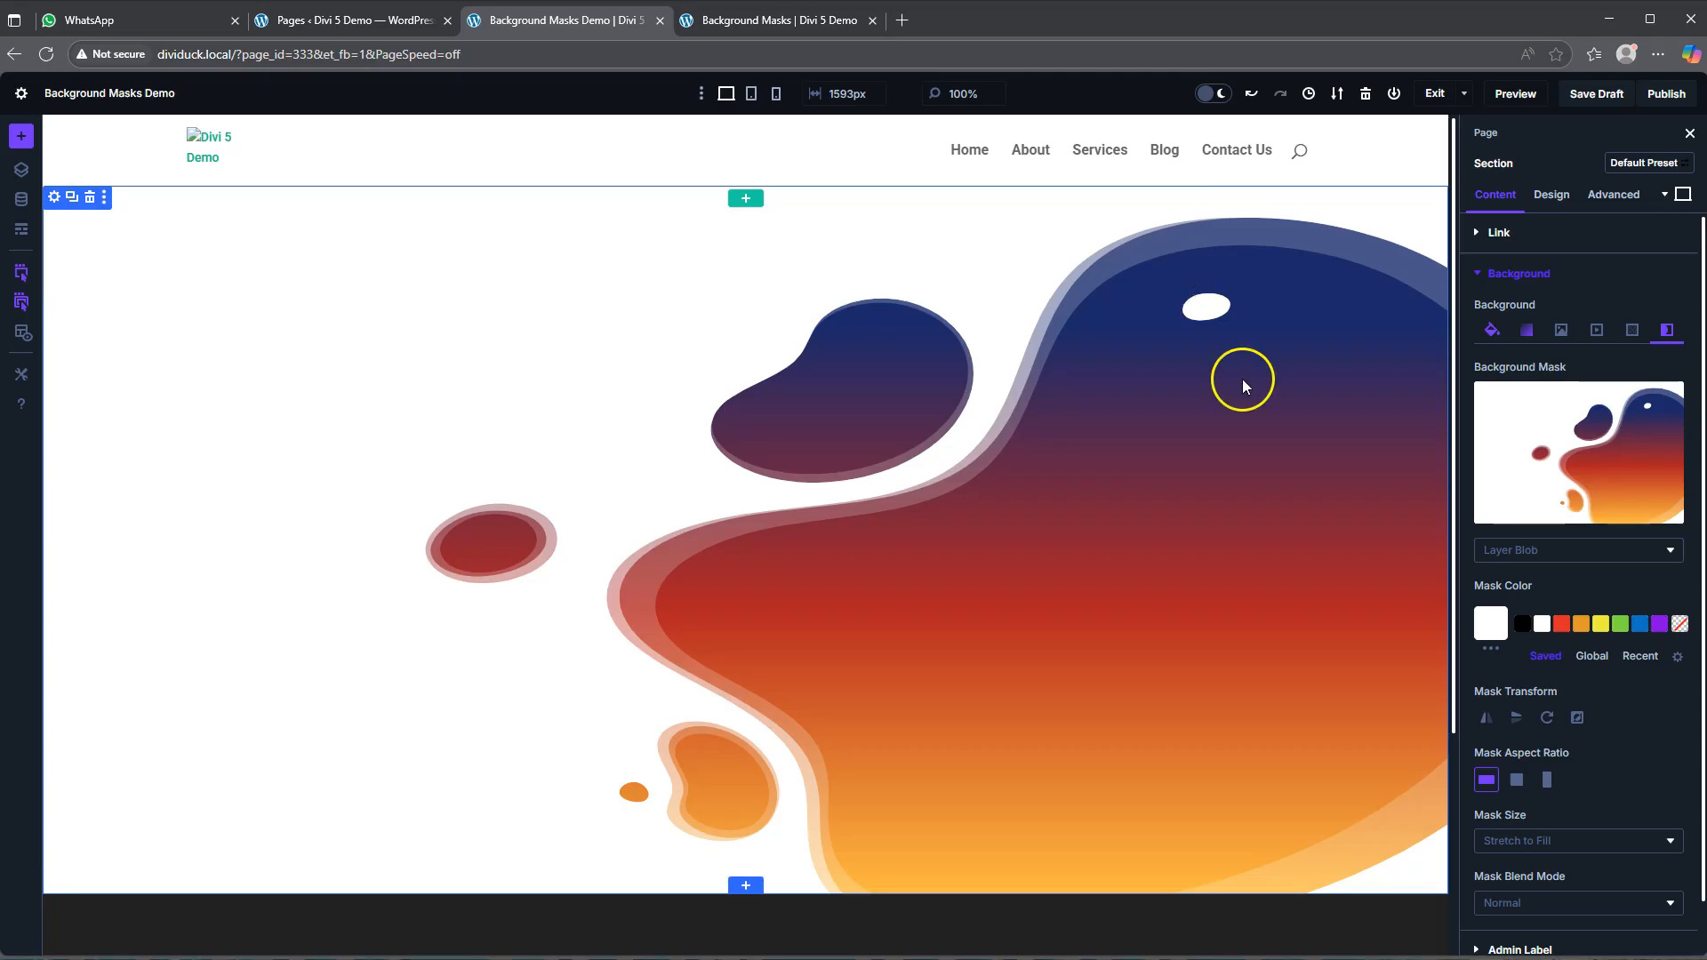
pyautogui.click(1522, 549)
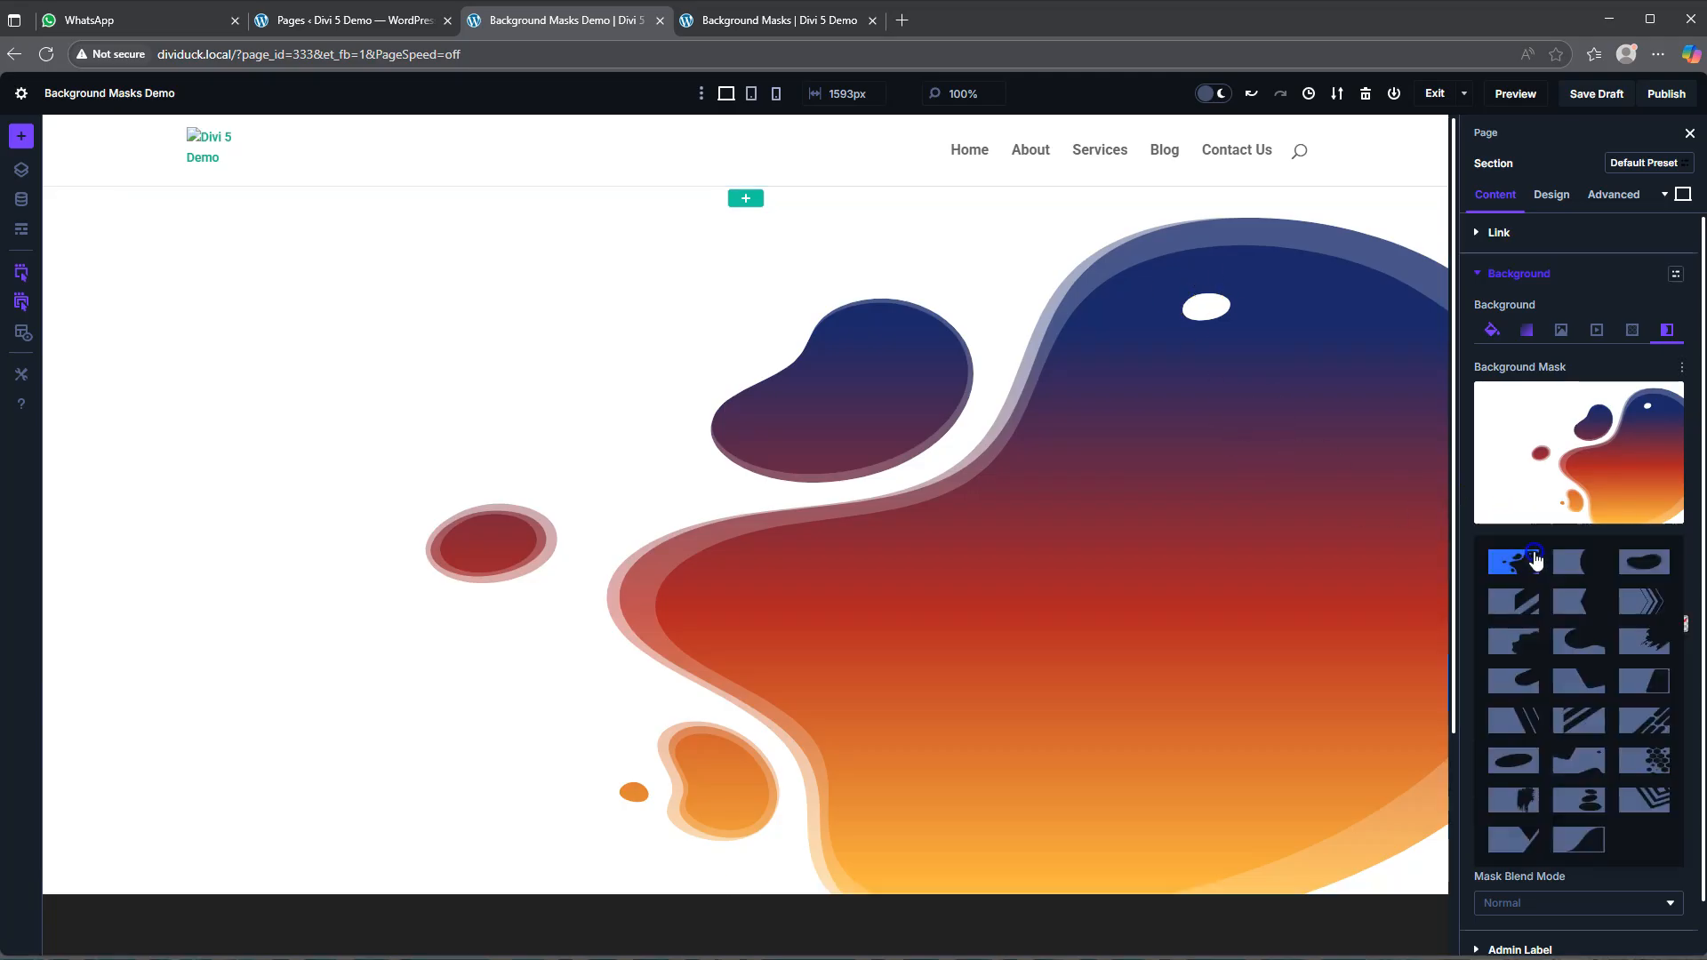
pyautogui.click(1645, 601)
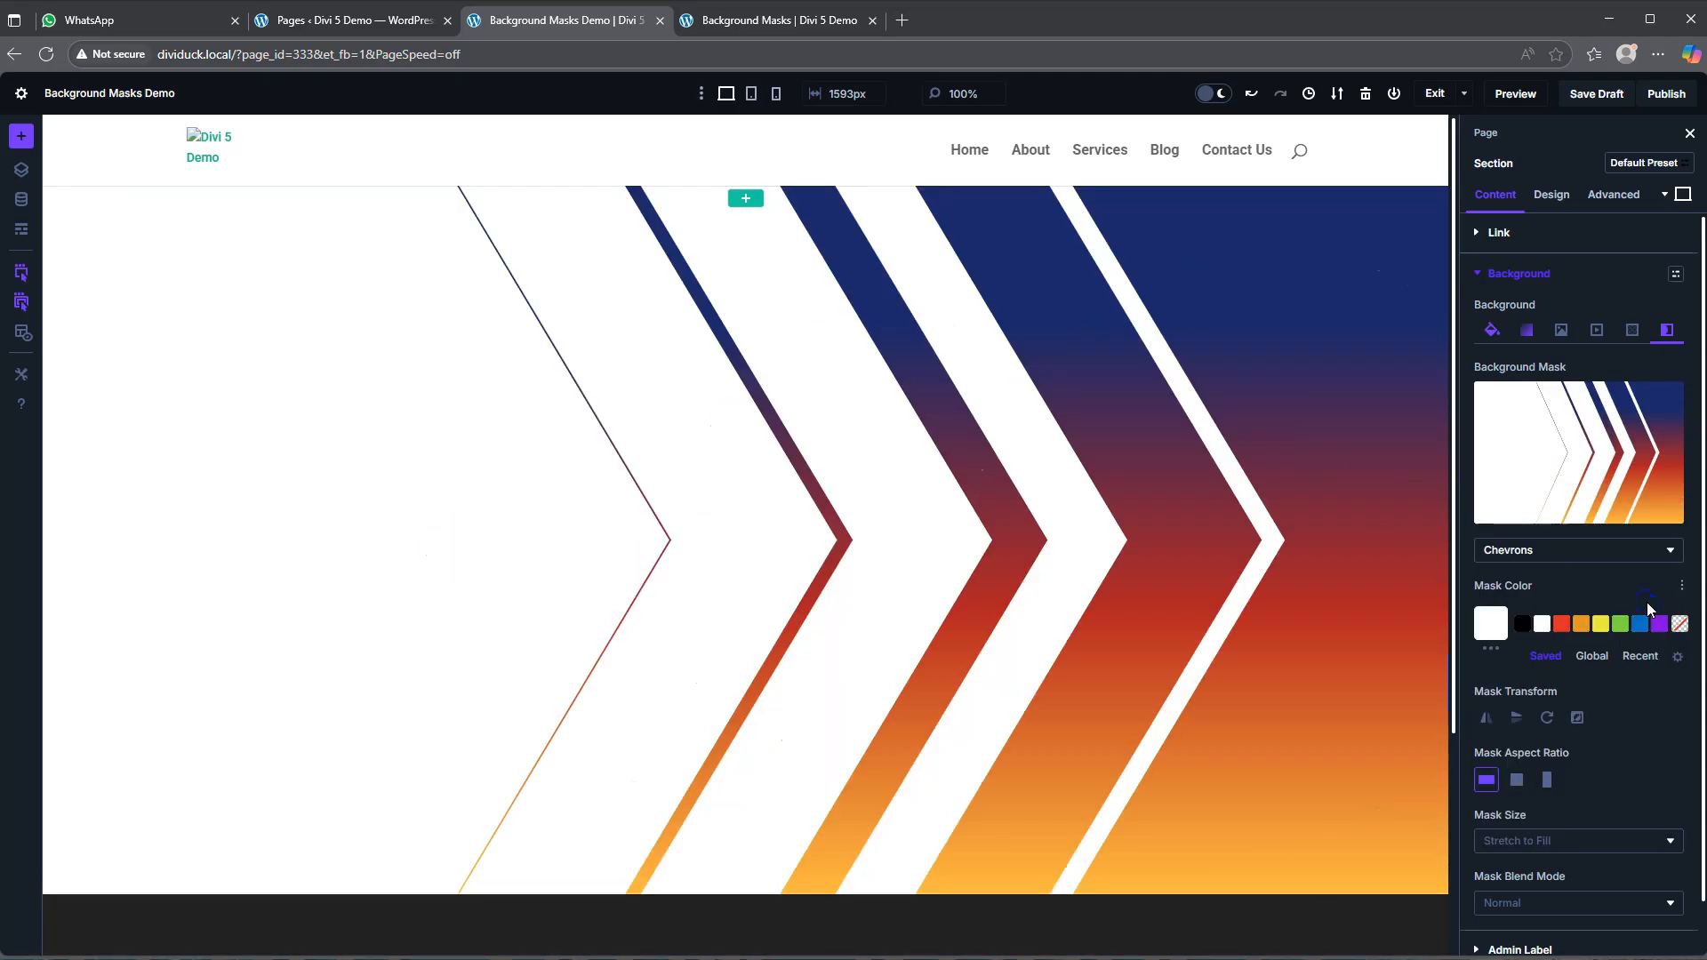
pyautogui.click(1523, 625)
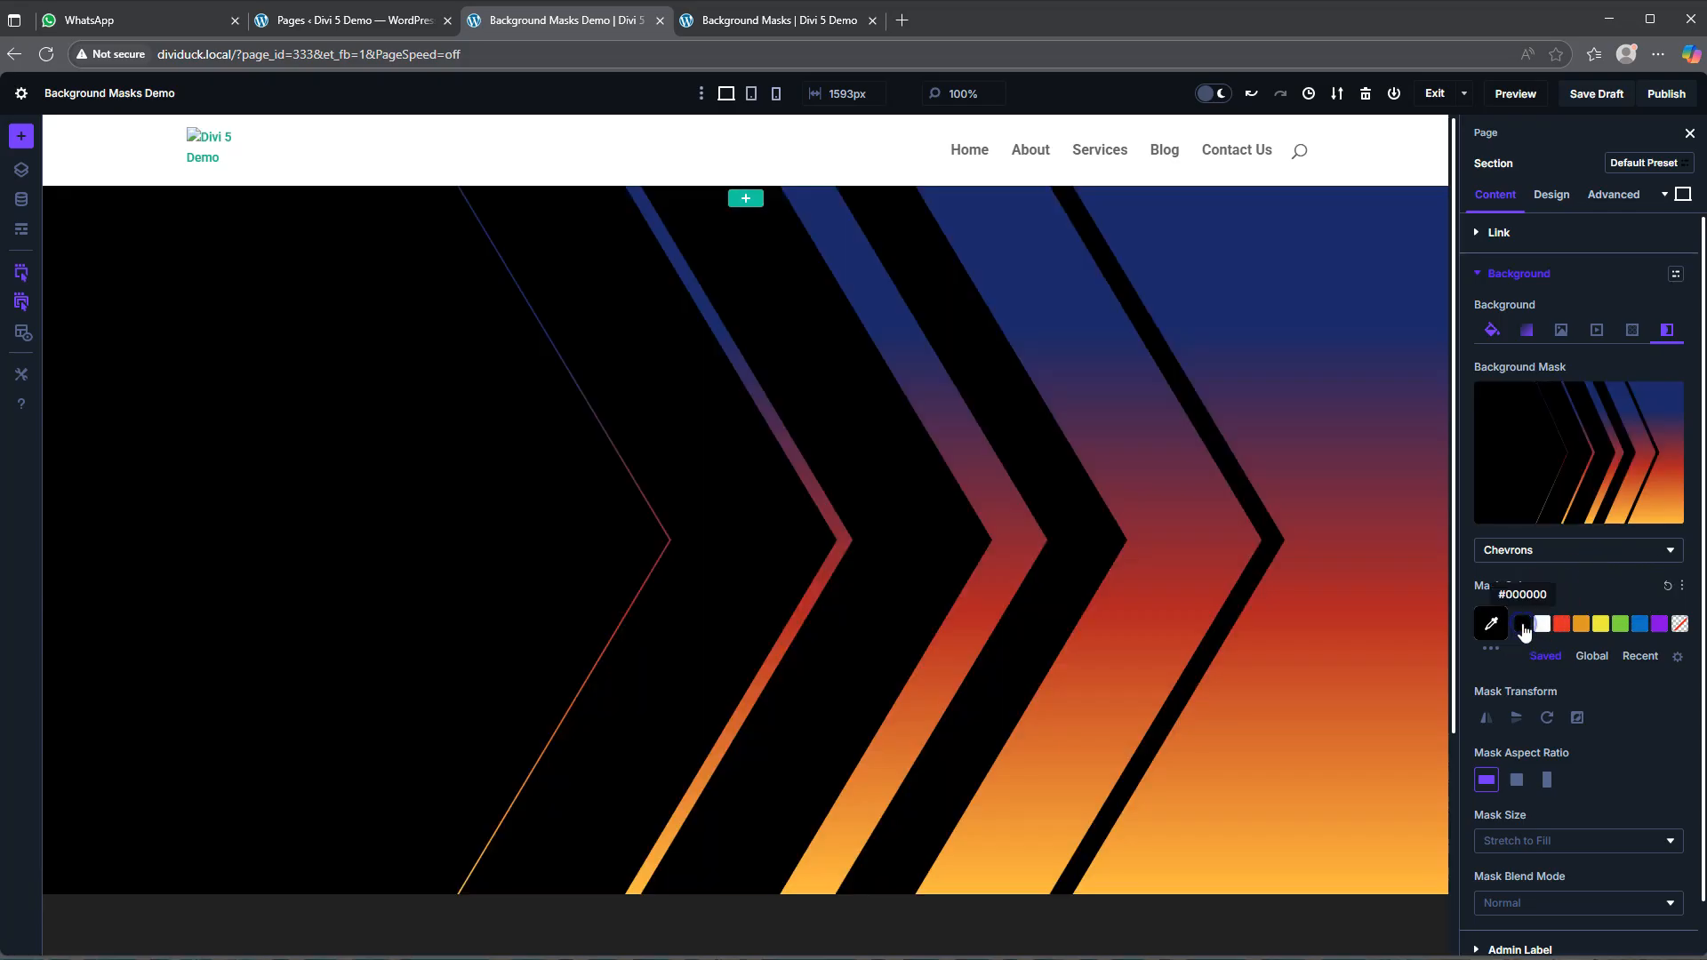
# - Invert the Chevrons background mask and set its aspect ratio to square
pyautogui.click(1578, 720)
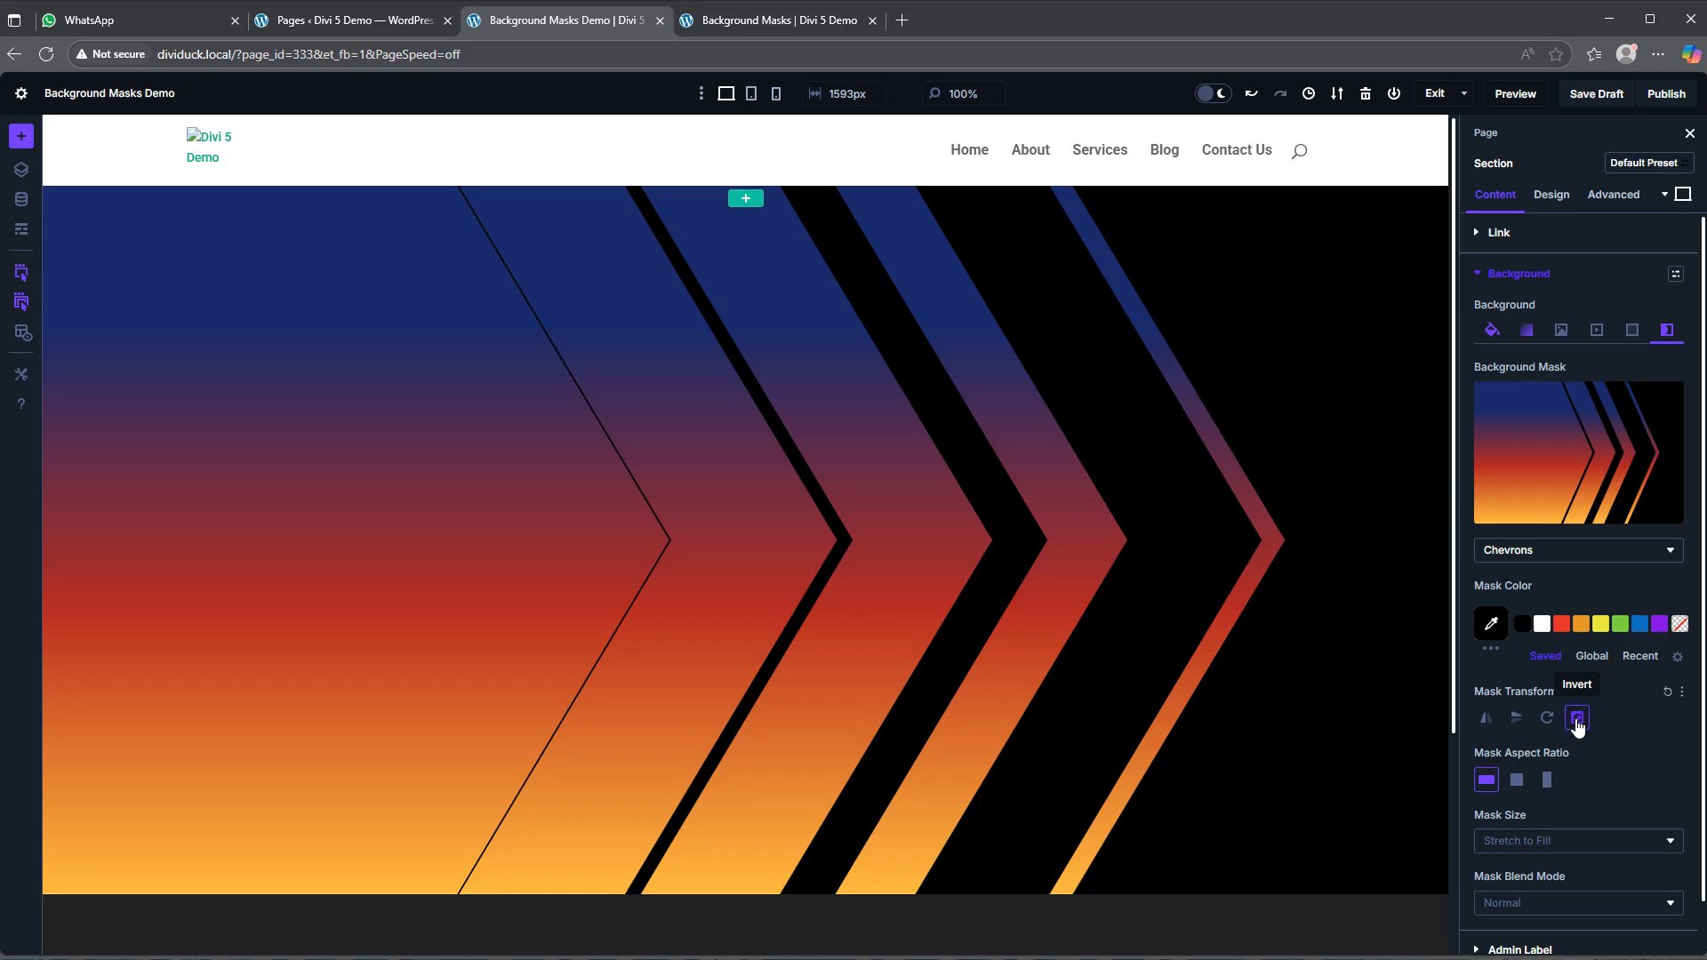
pyautogui.click(1517, 781)
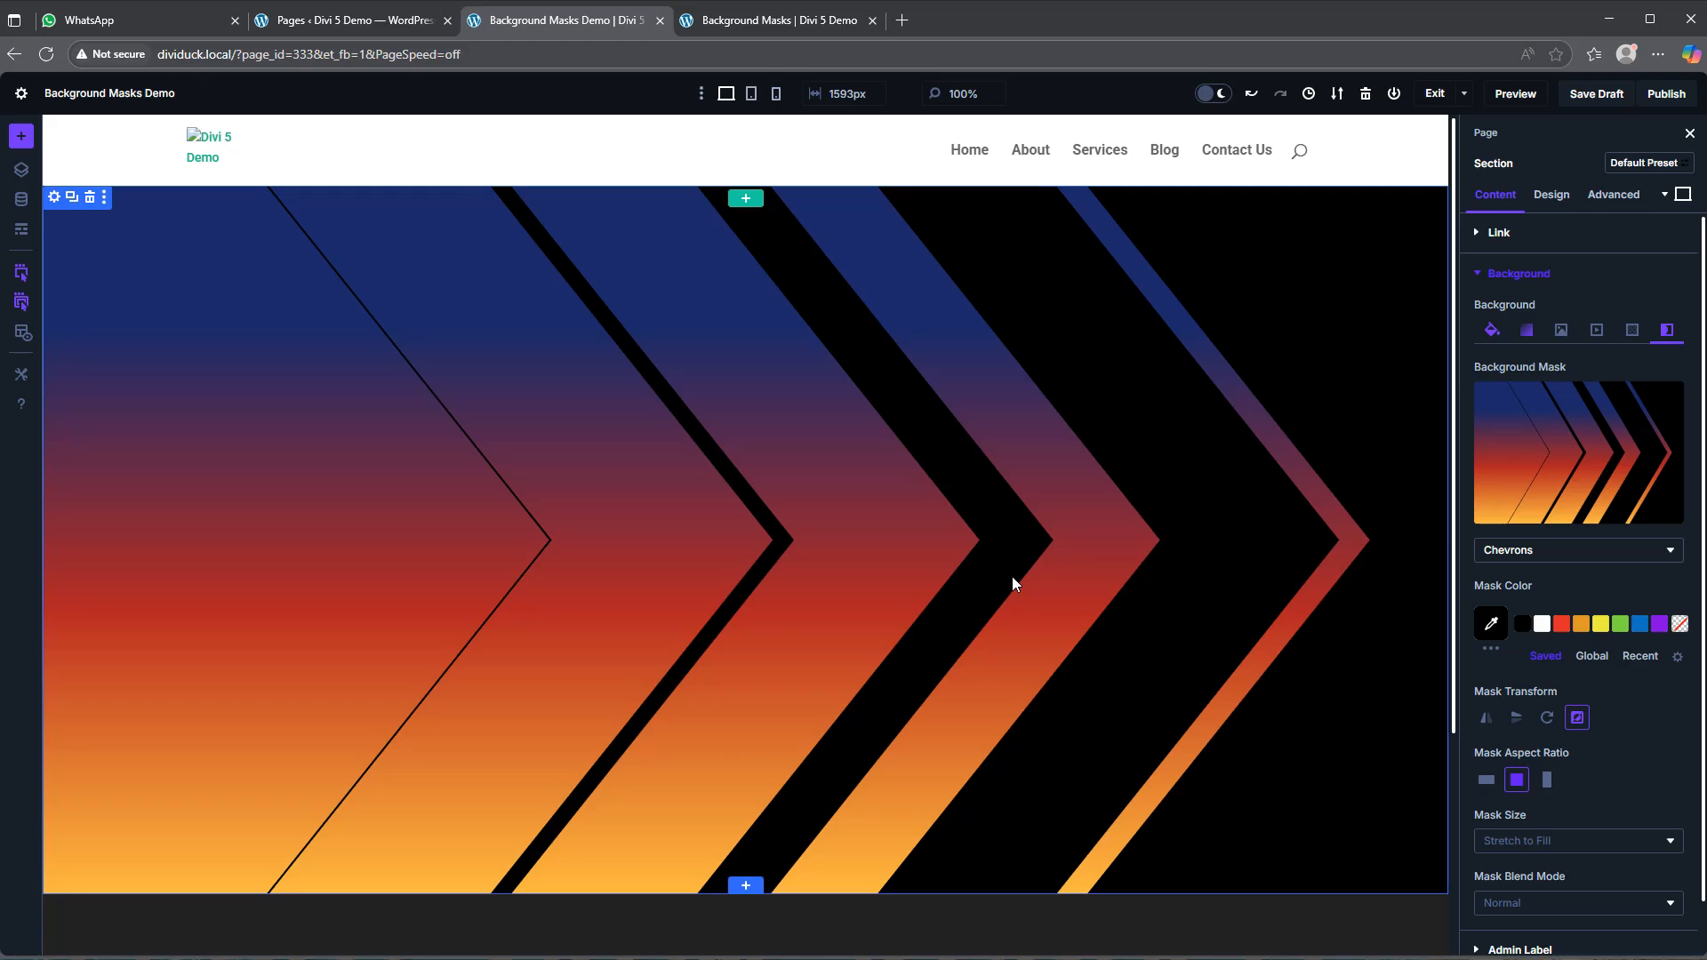
# - Add a curved top divider to the section in black #000000 with a height of 10vw
pyautogui.click(1552, 198)
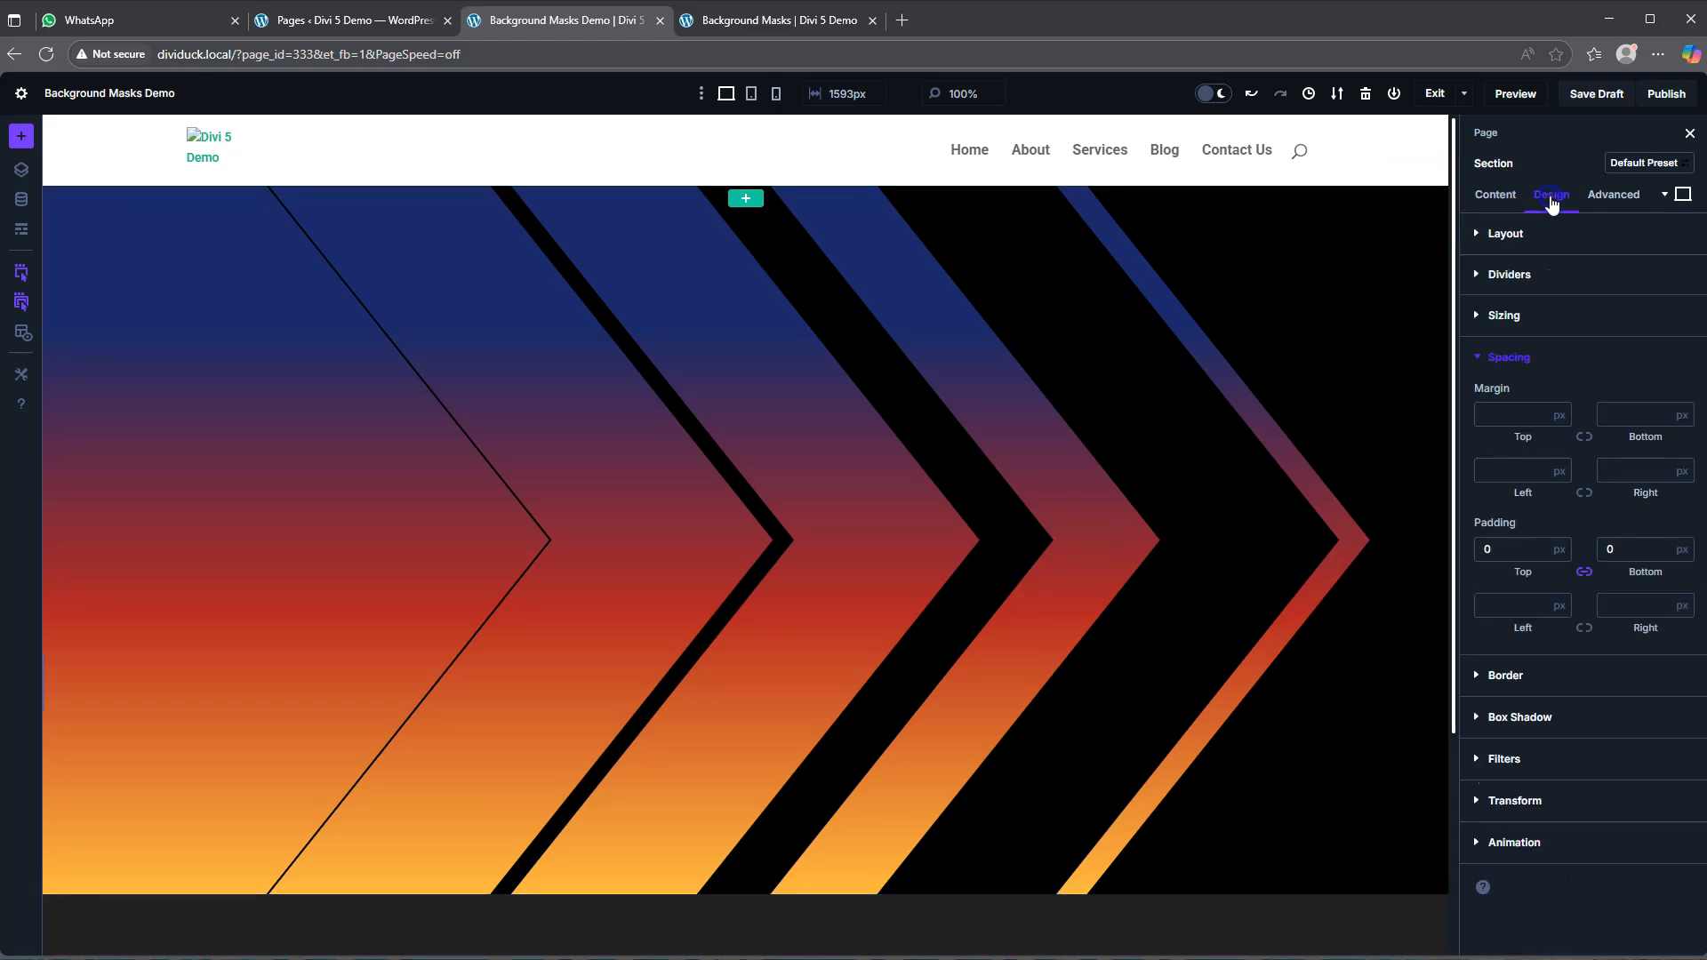
pyautogui.click(1522, 275)
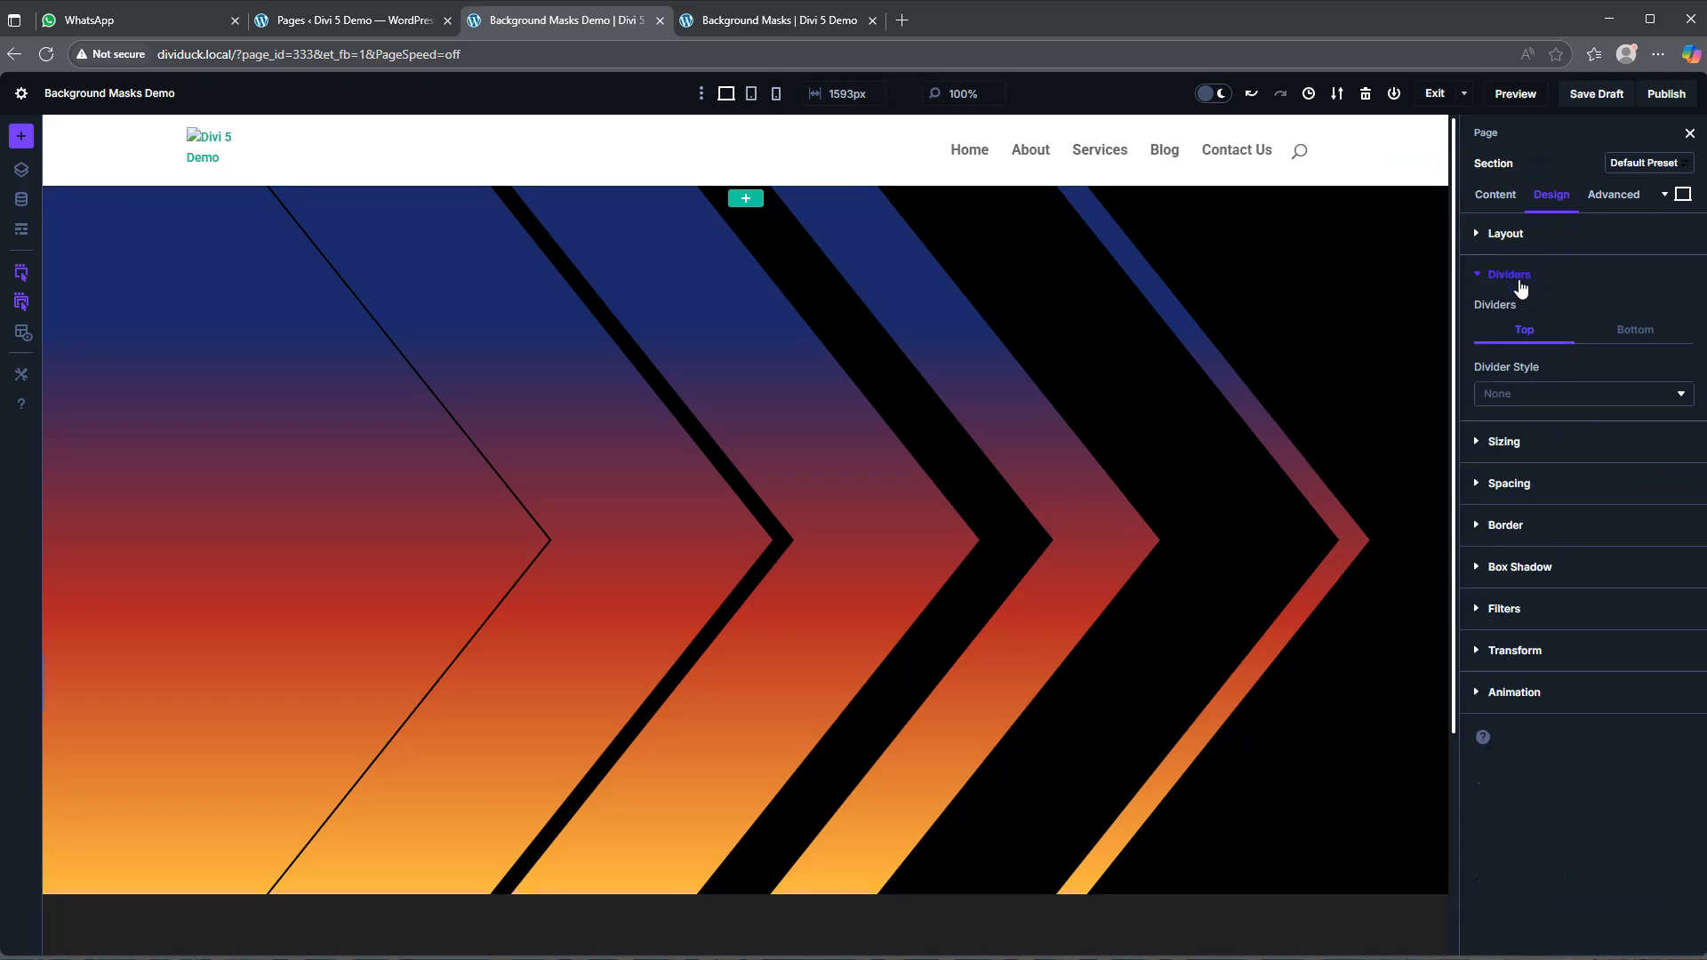
pyautogui.click(1524, 394)
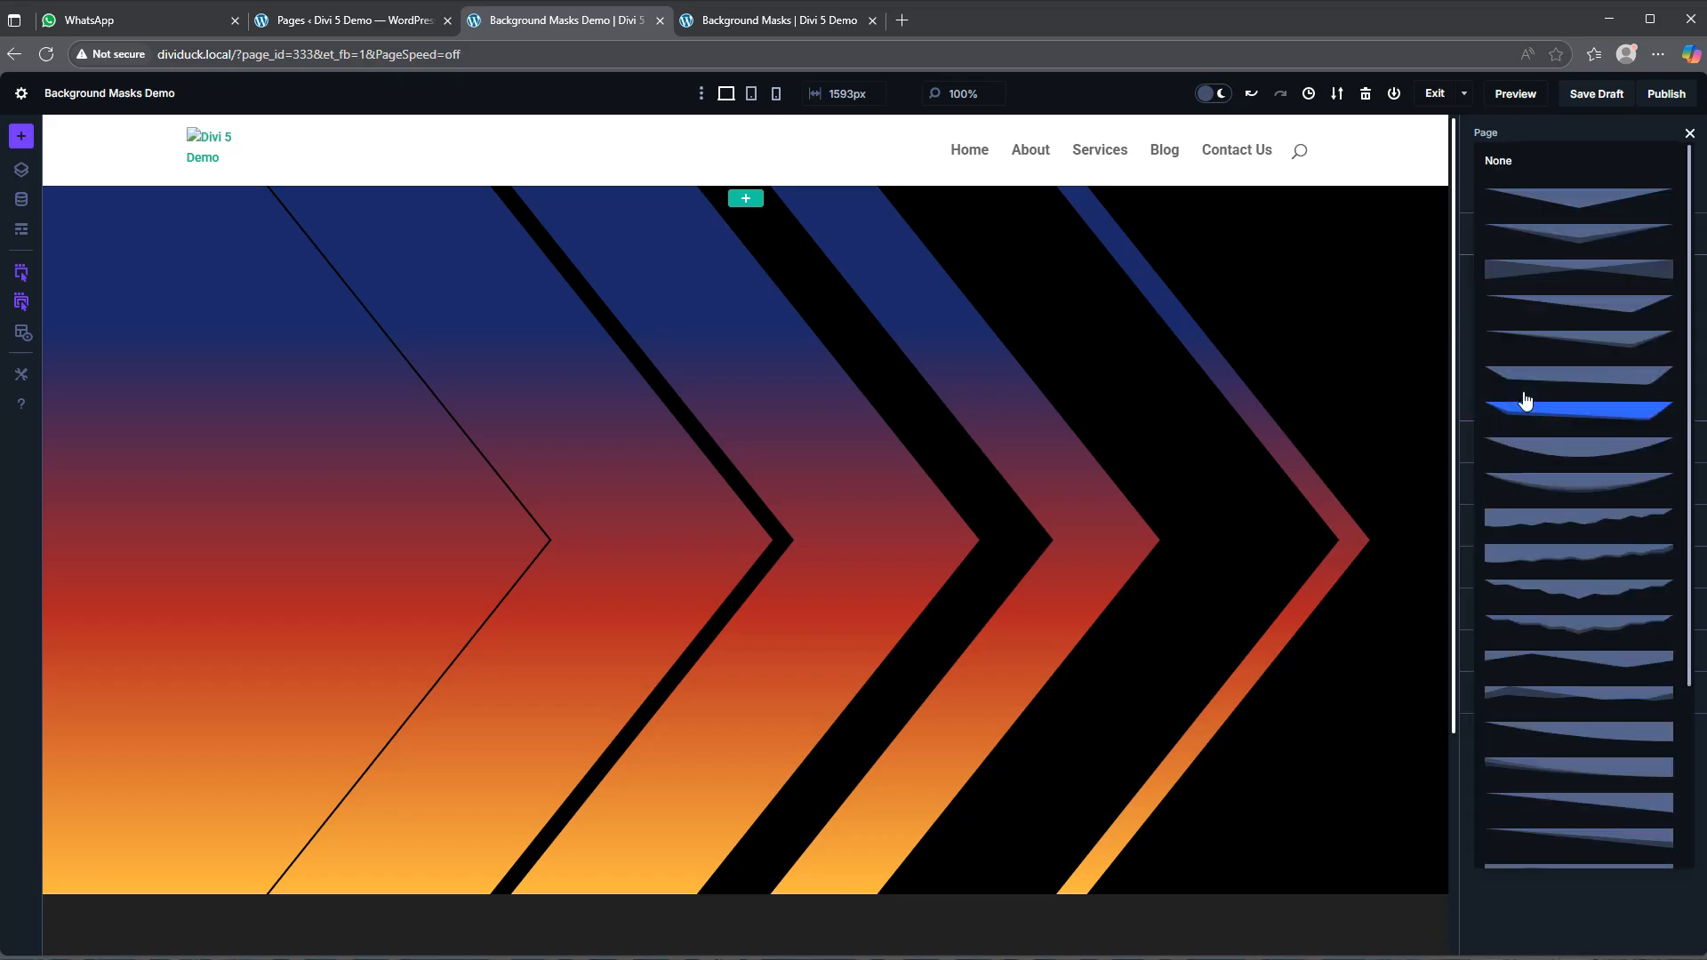
pyautogui.click(1556, 447)
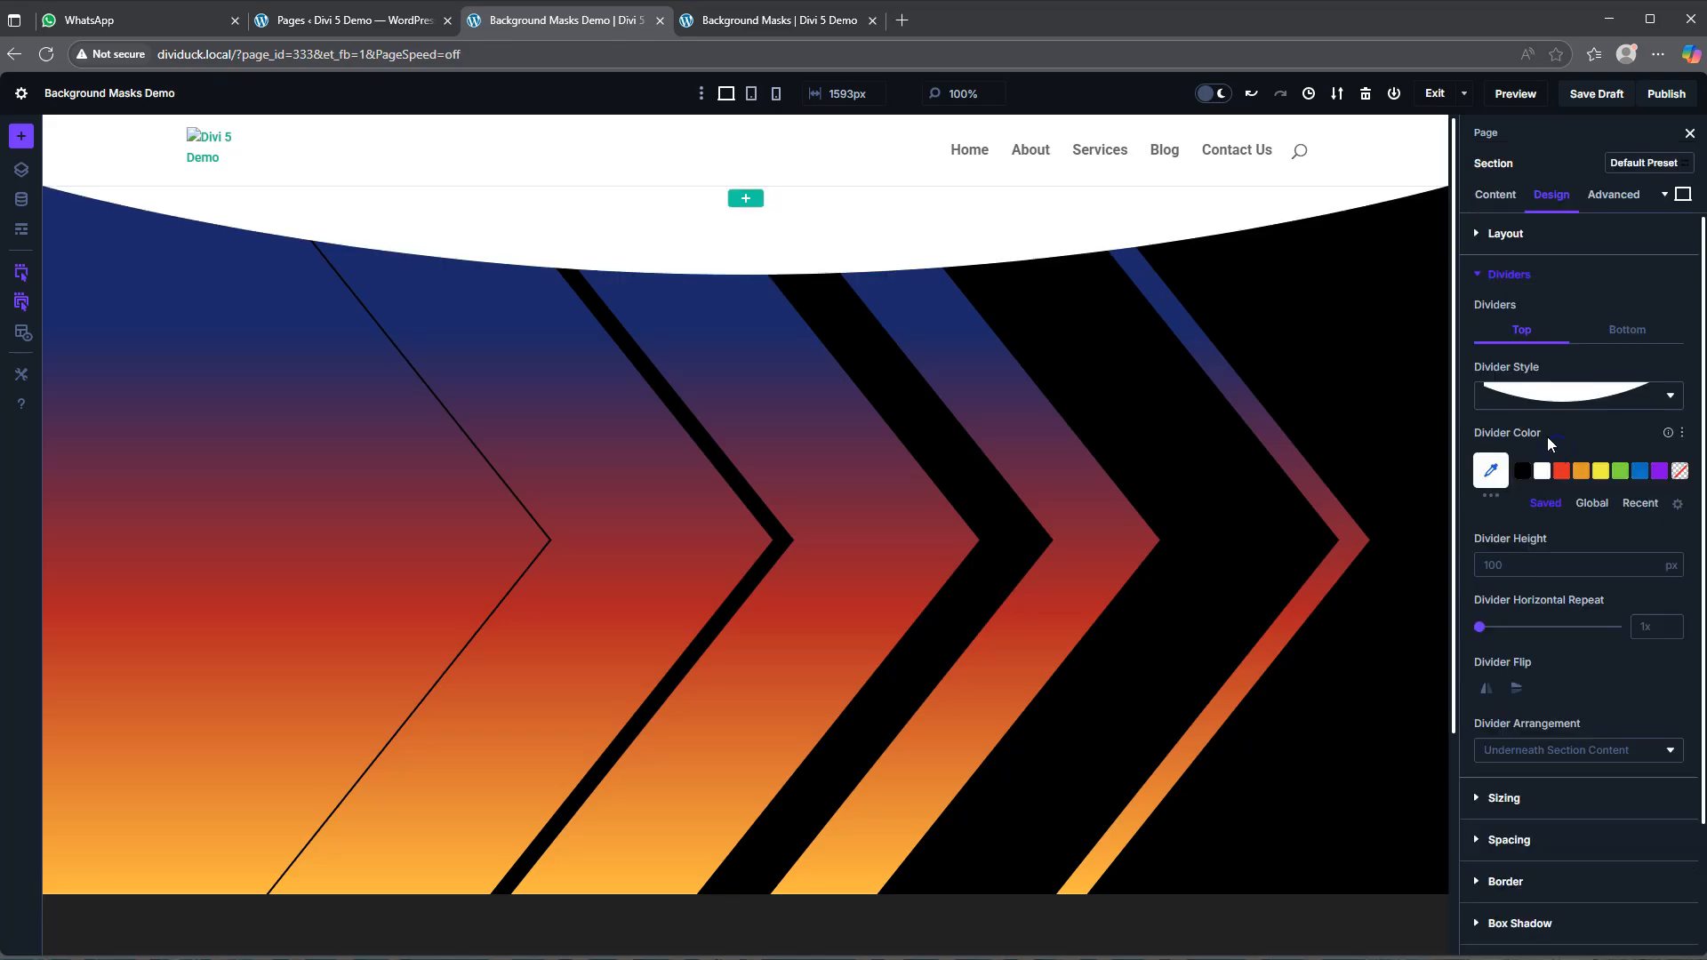
pyautogui.click(1523, 473)
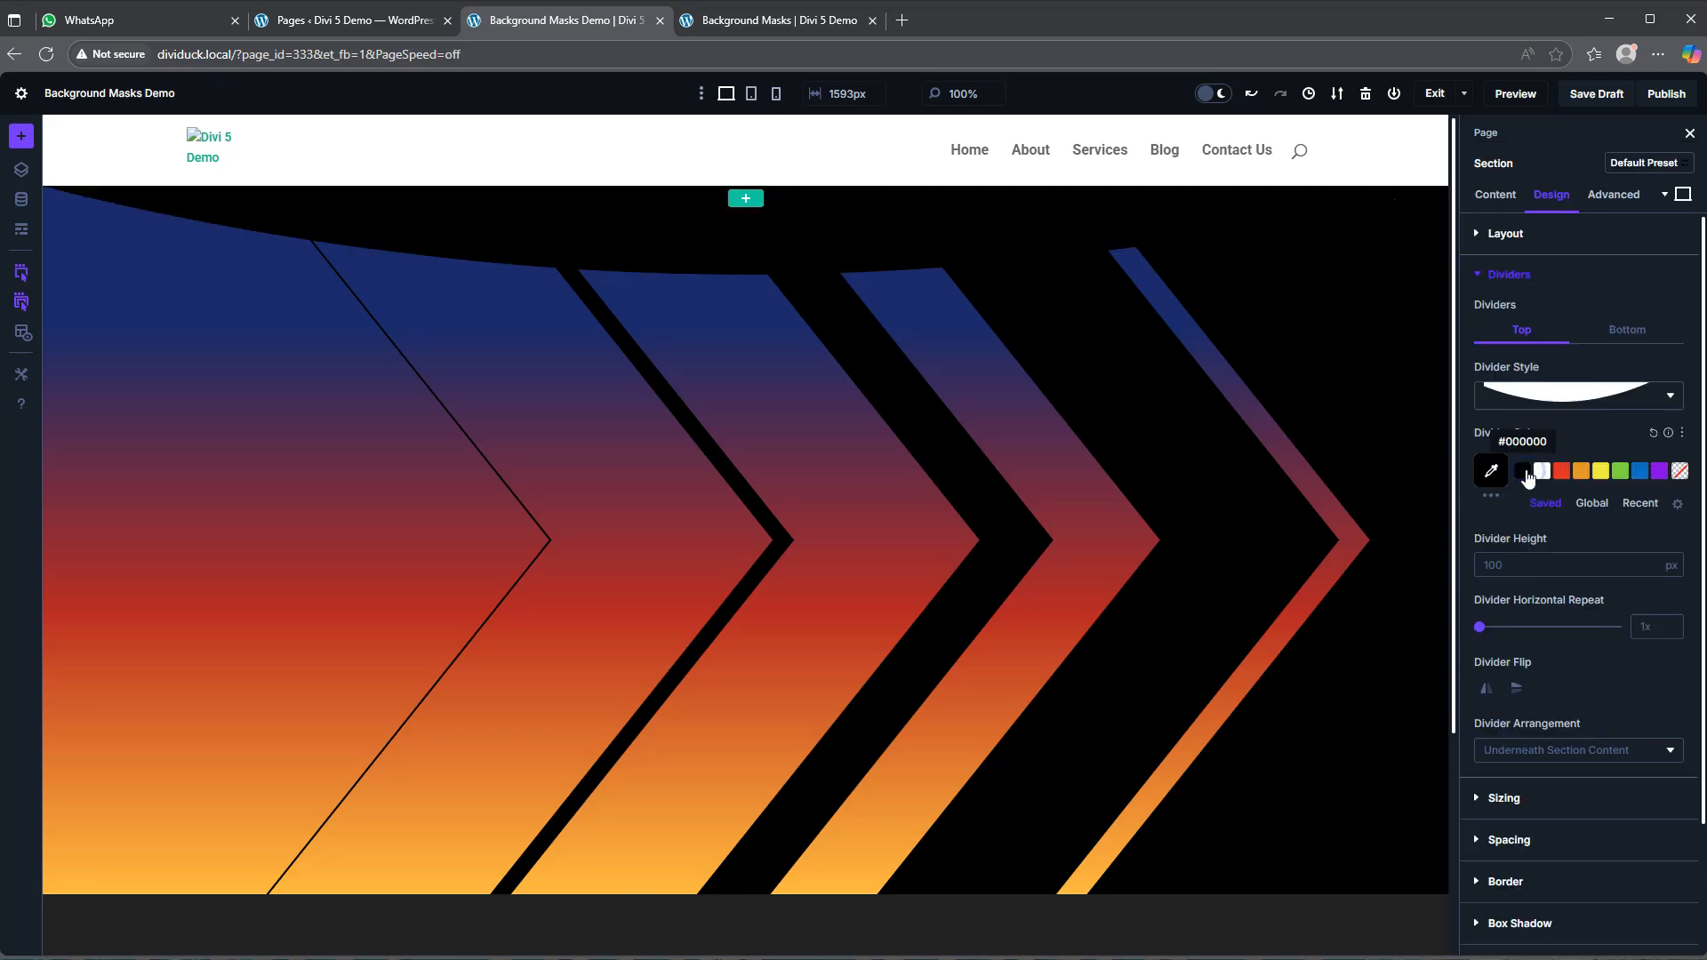
pyautogui.click(1524, 565)
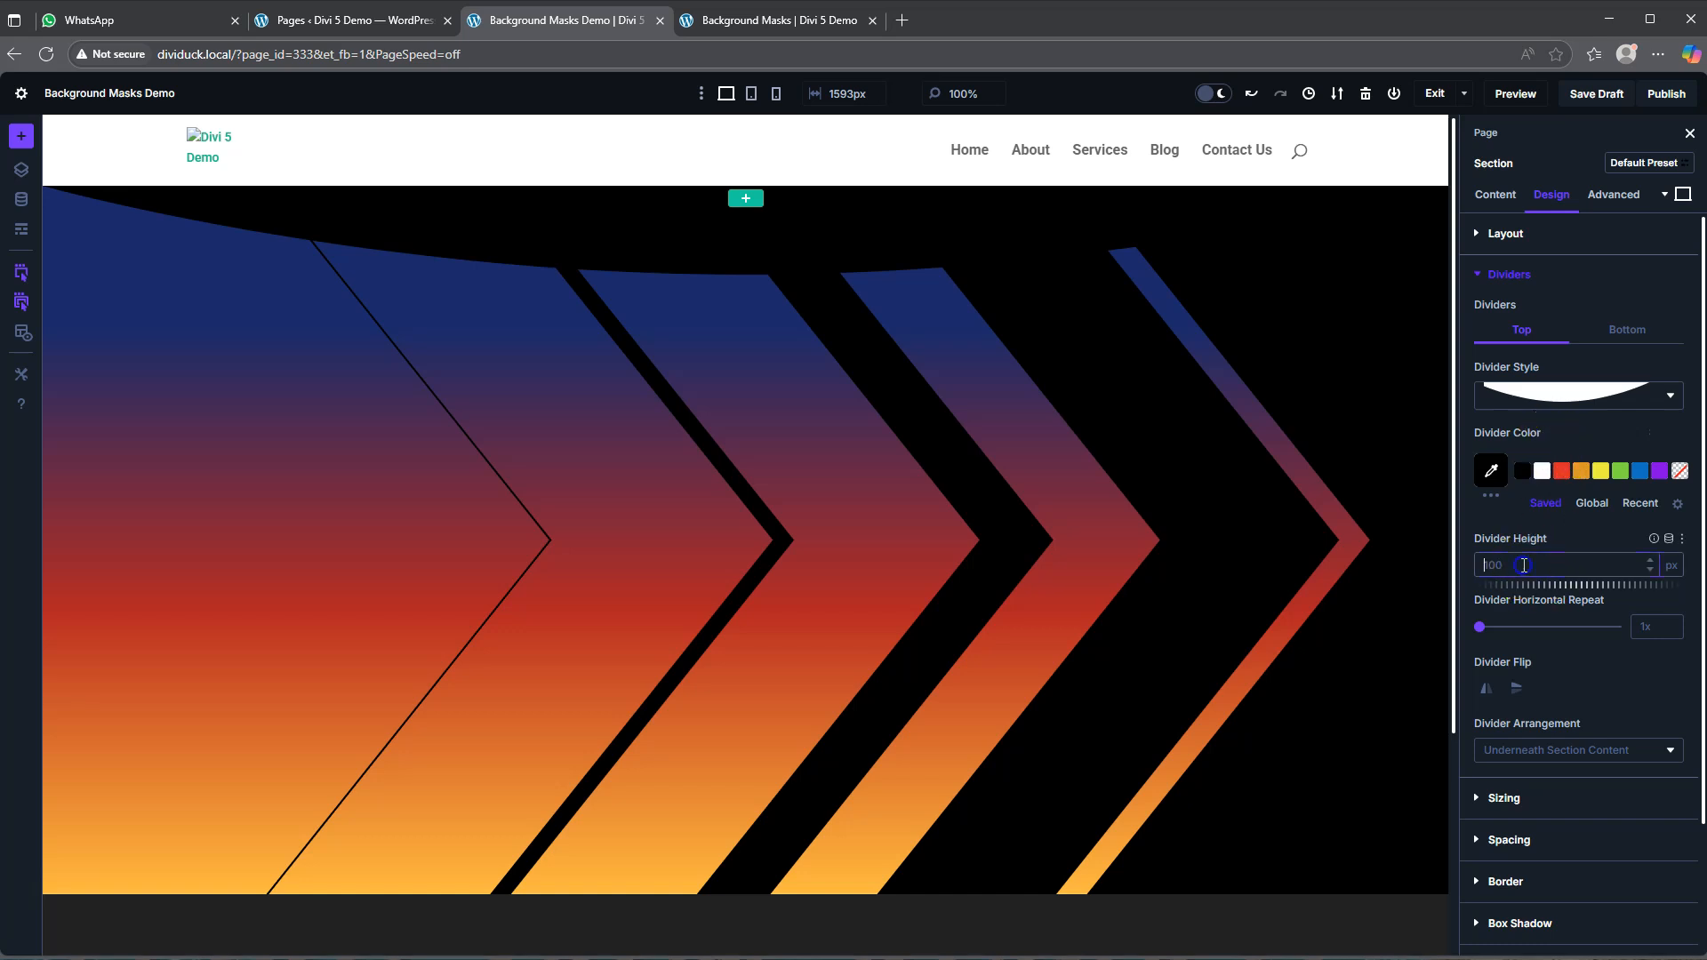
pyautogui.write('10vw')
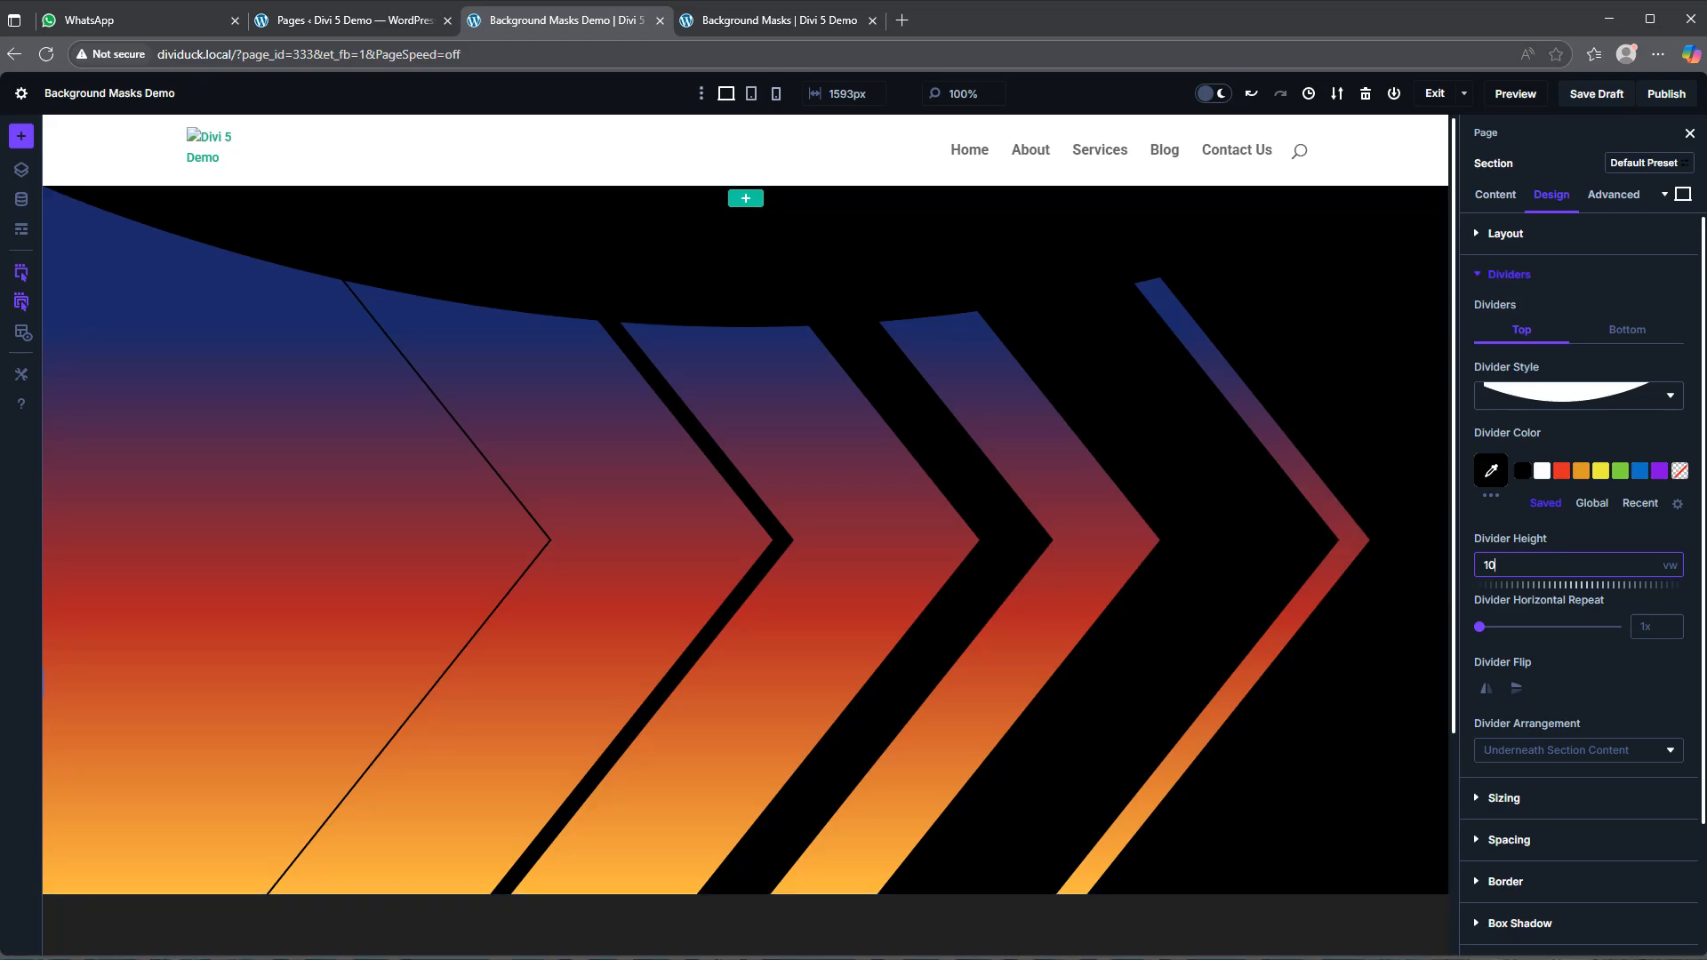
# - Add a curved bottom divider with a height of 10vw, flip it vertically and colour it black
pyautogui.click(1622, 334)
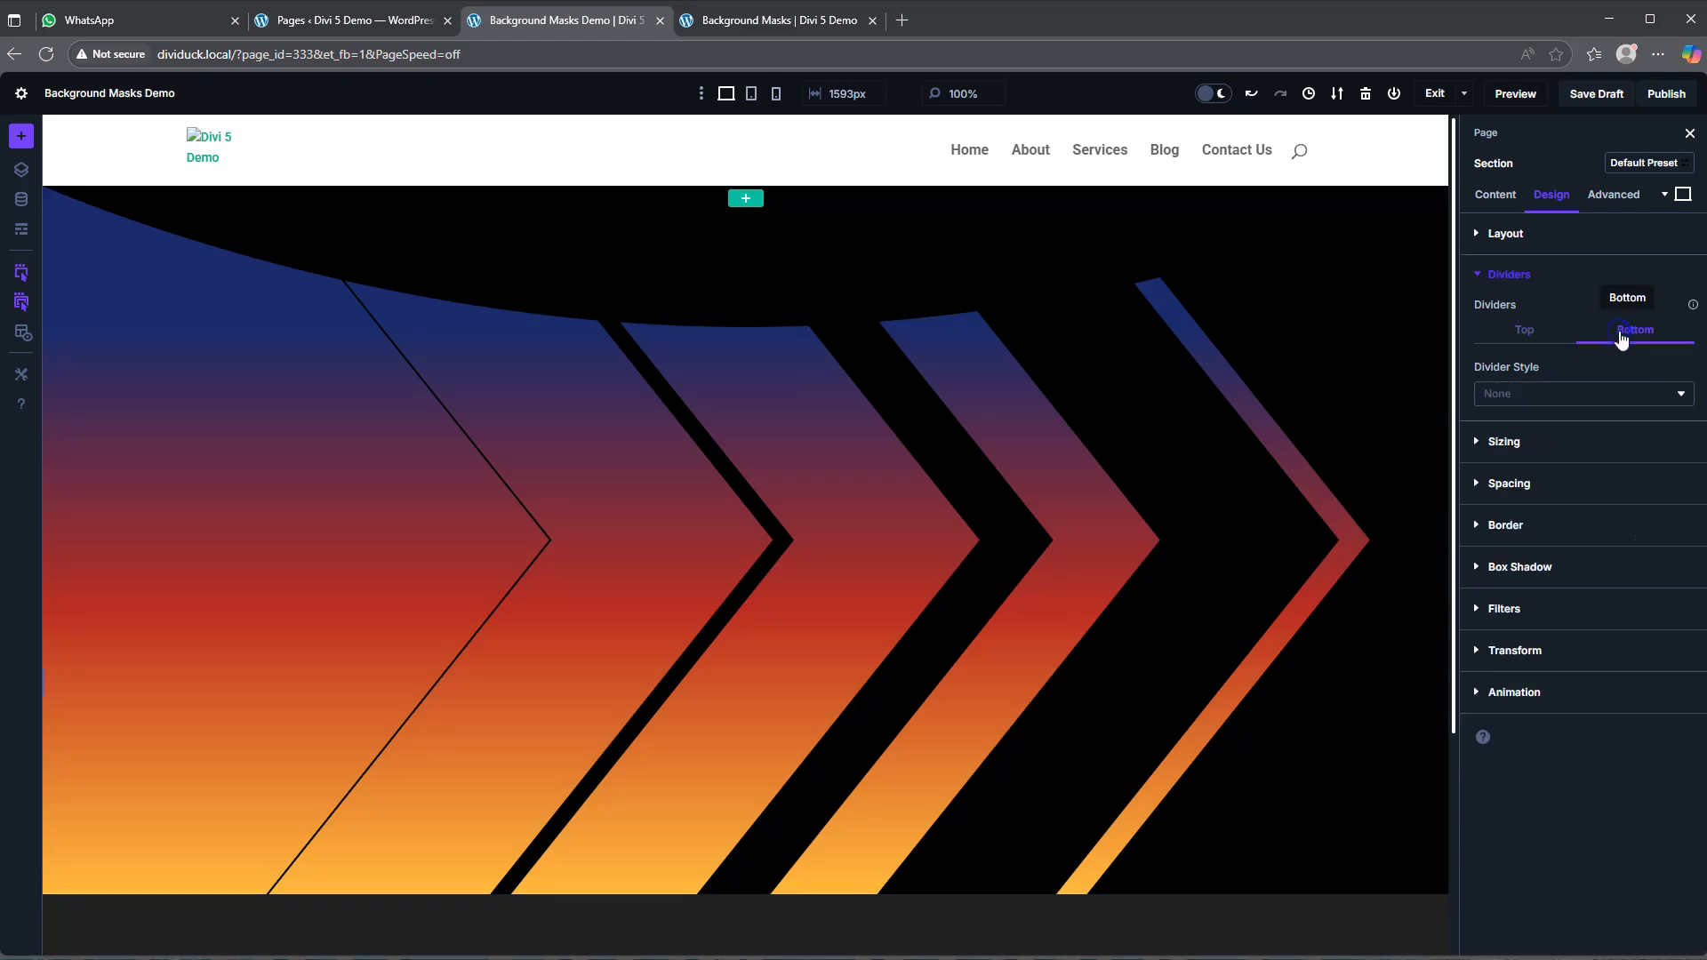
pyautogui.click(1551, 391)
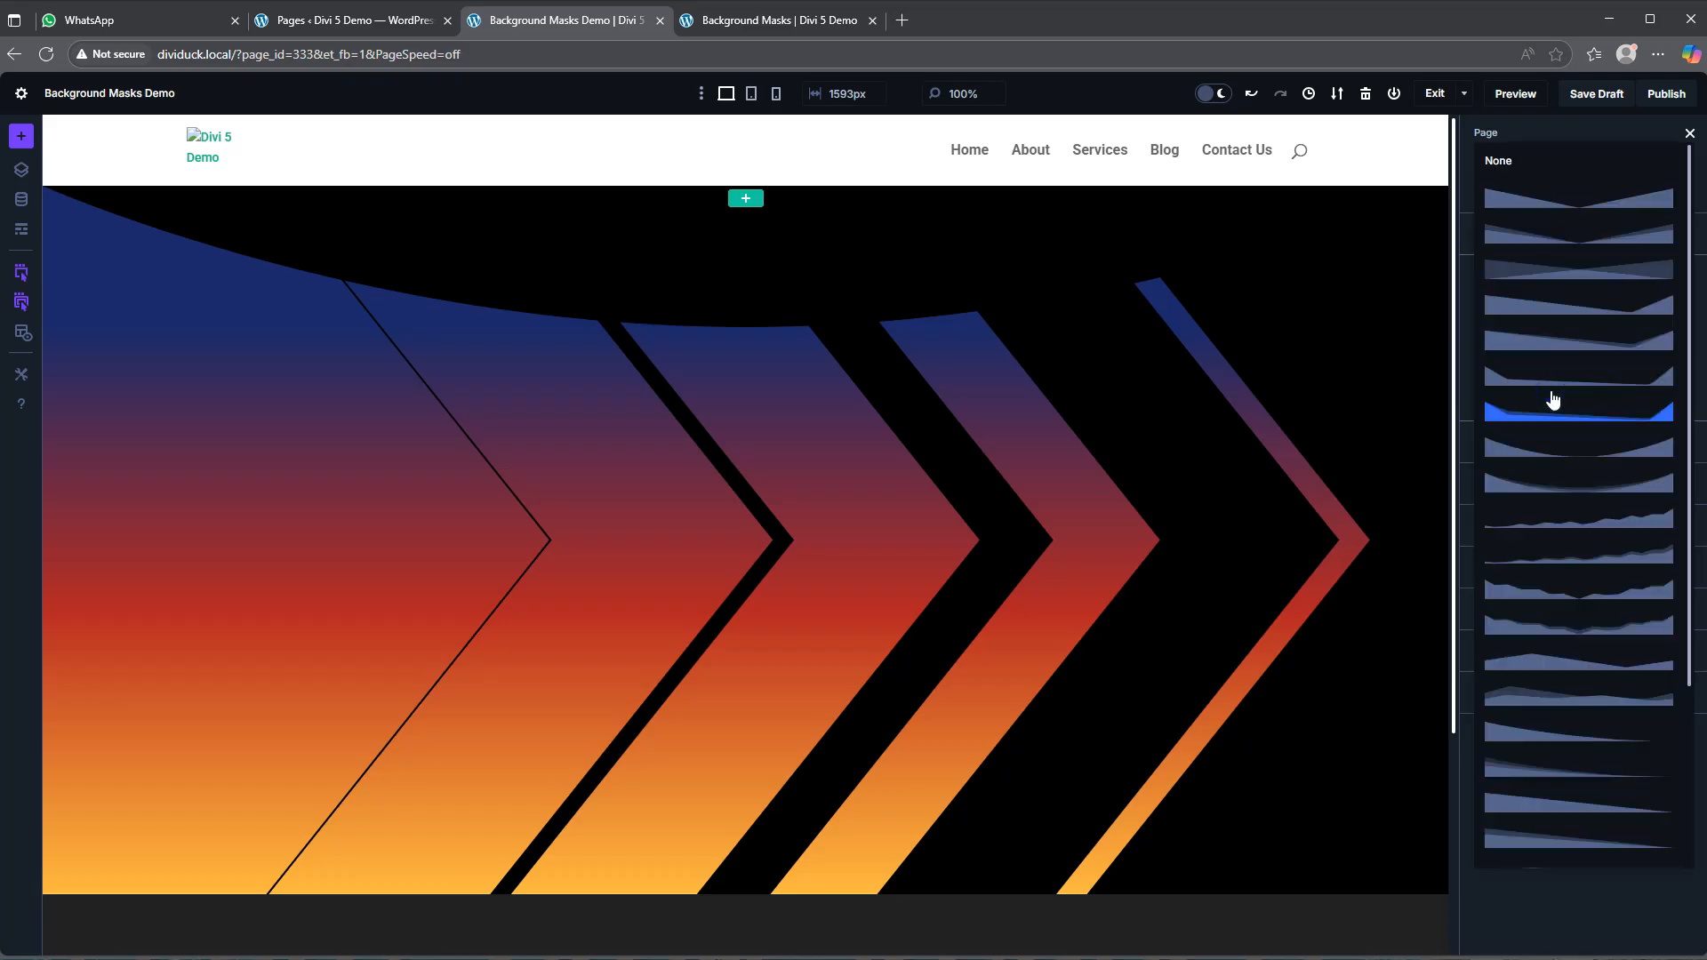
pyautogui.click(1556, 449)
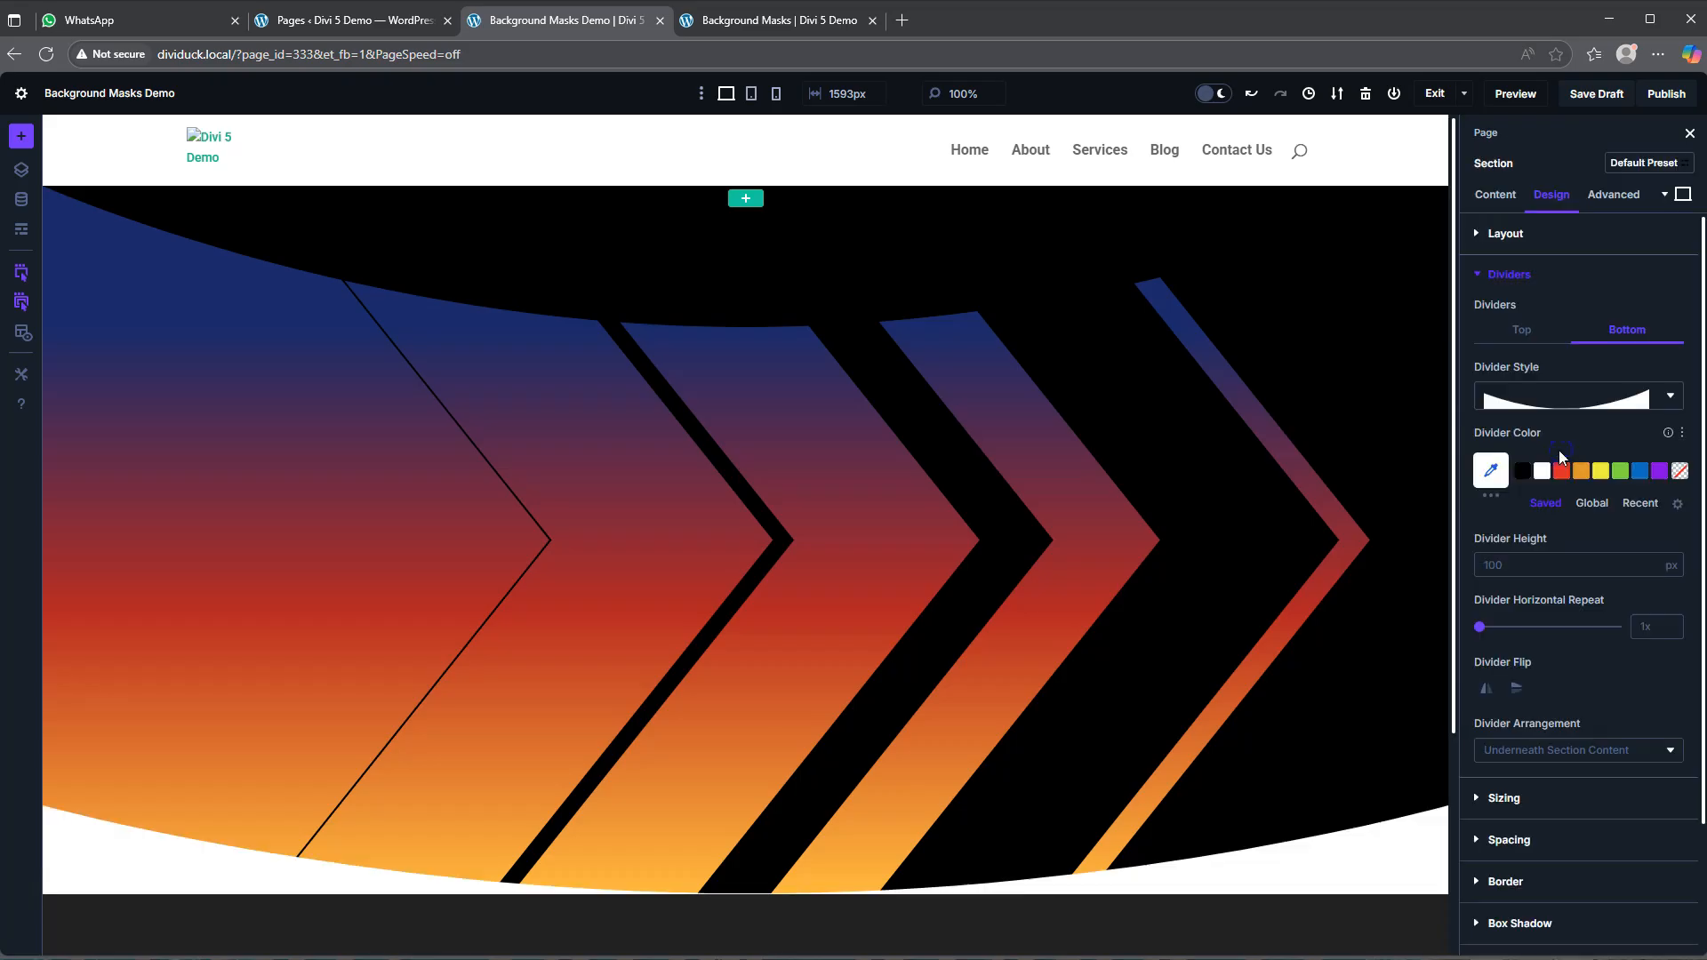
pyautogui.click(1511, 564)
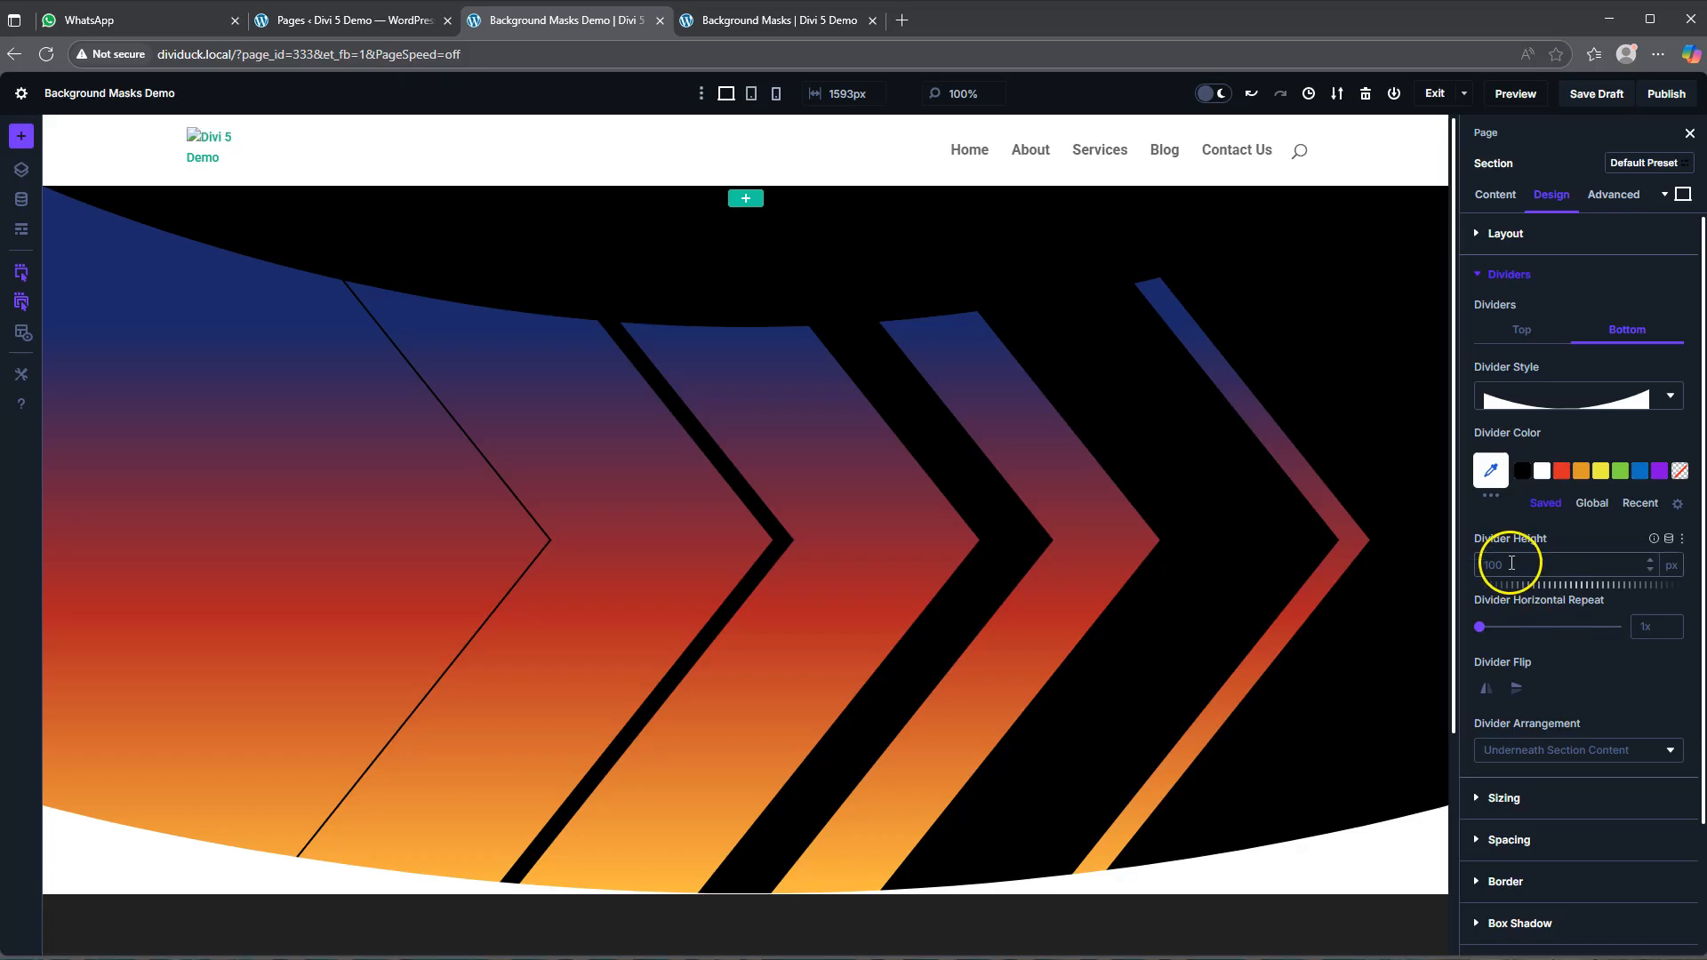
pyautogui.write('10vw')
pyautogui.press('Return')
pyautogui.click(1516, 689)
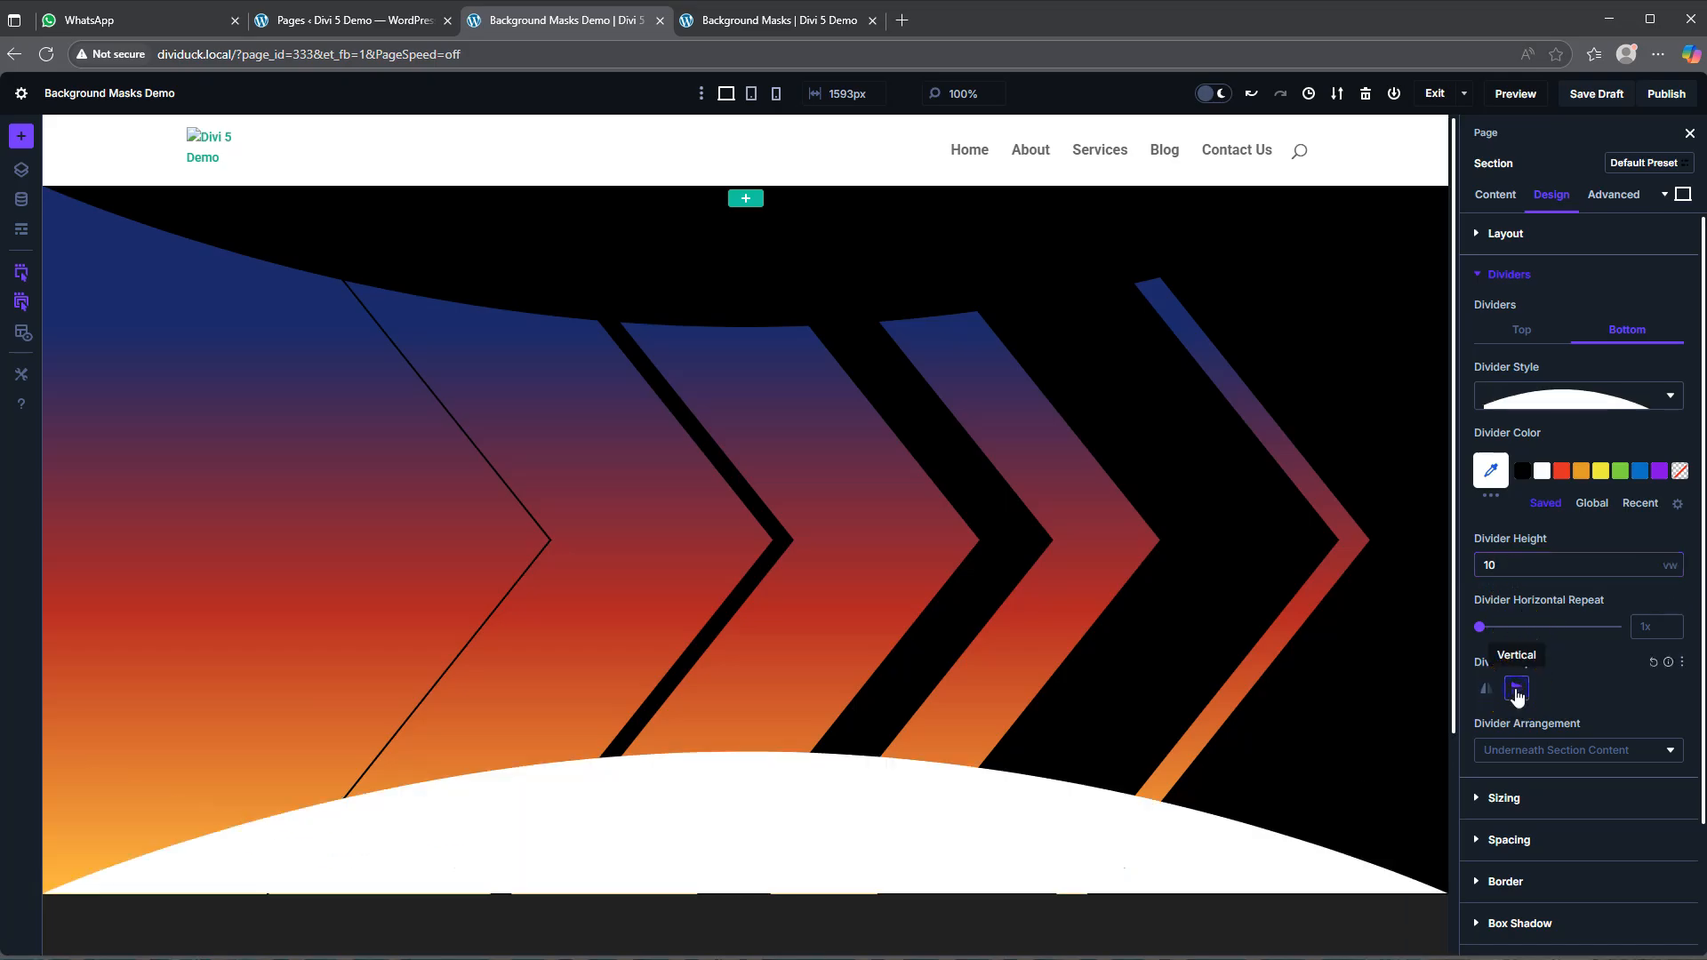
pyautogui.click(1522, 471)
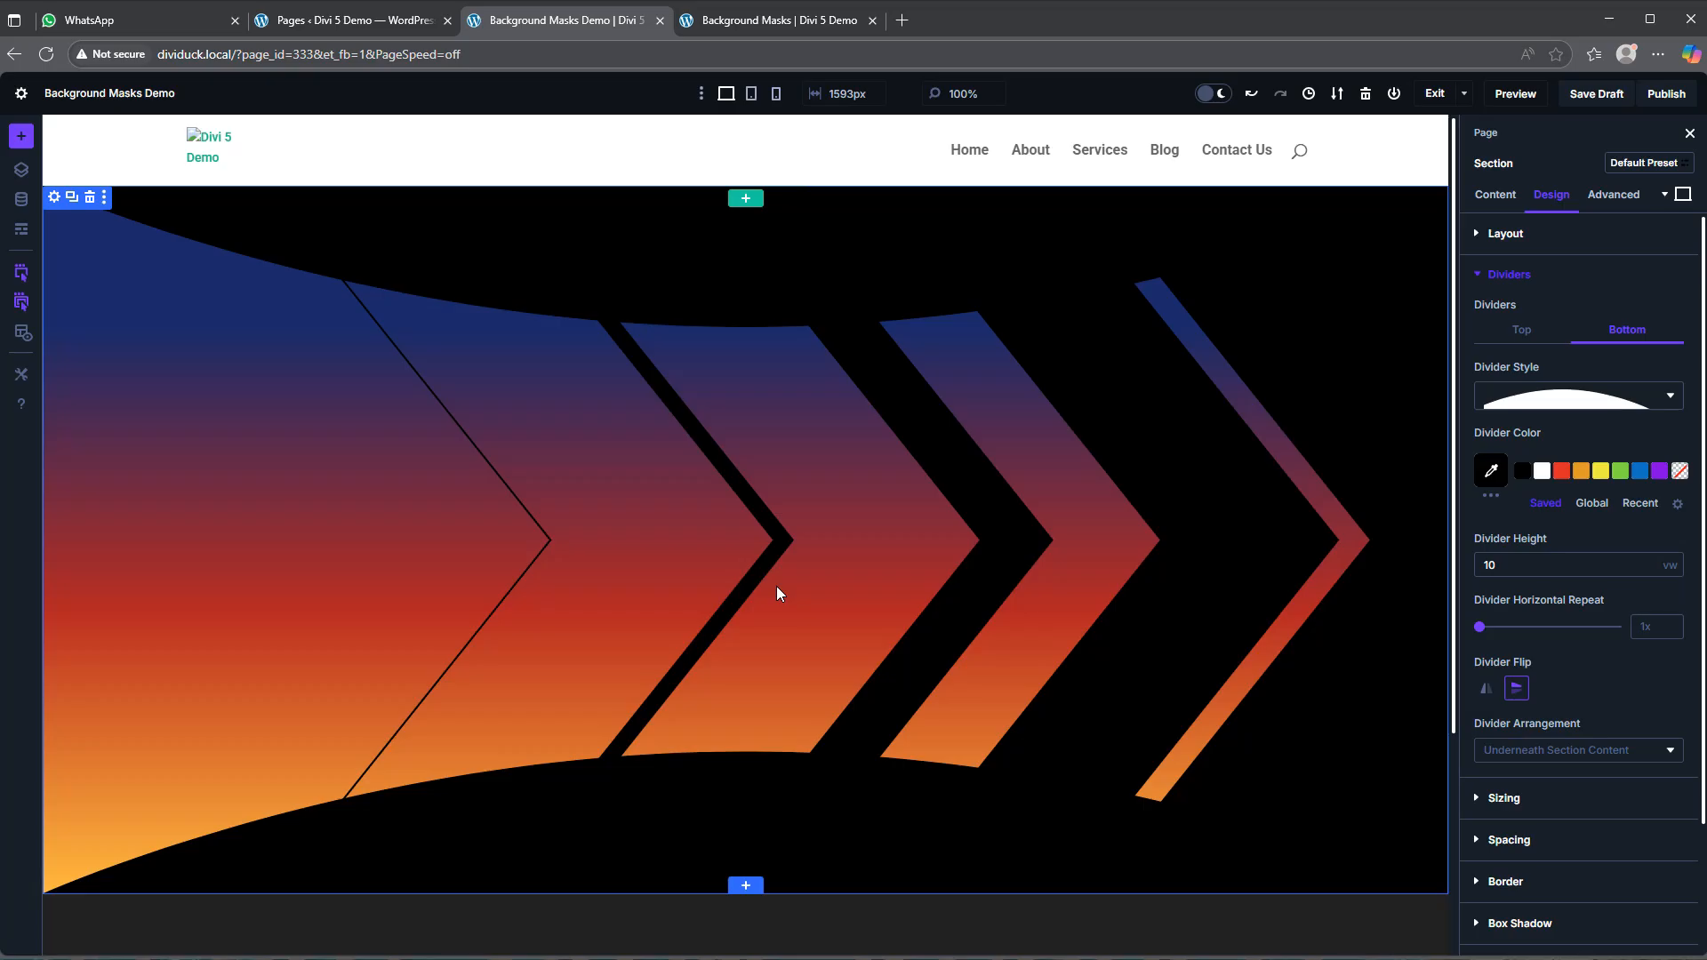
# - Examine the section's lower edge, then the masked sections on the finished Background Masks page for comparison
pyautogui.scroll(-2, 793, 564)
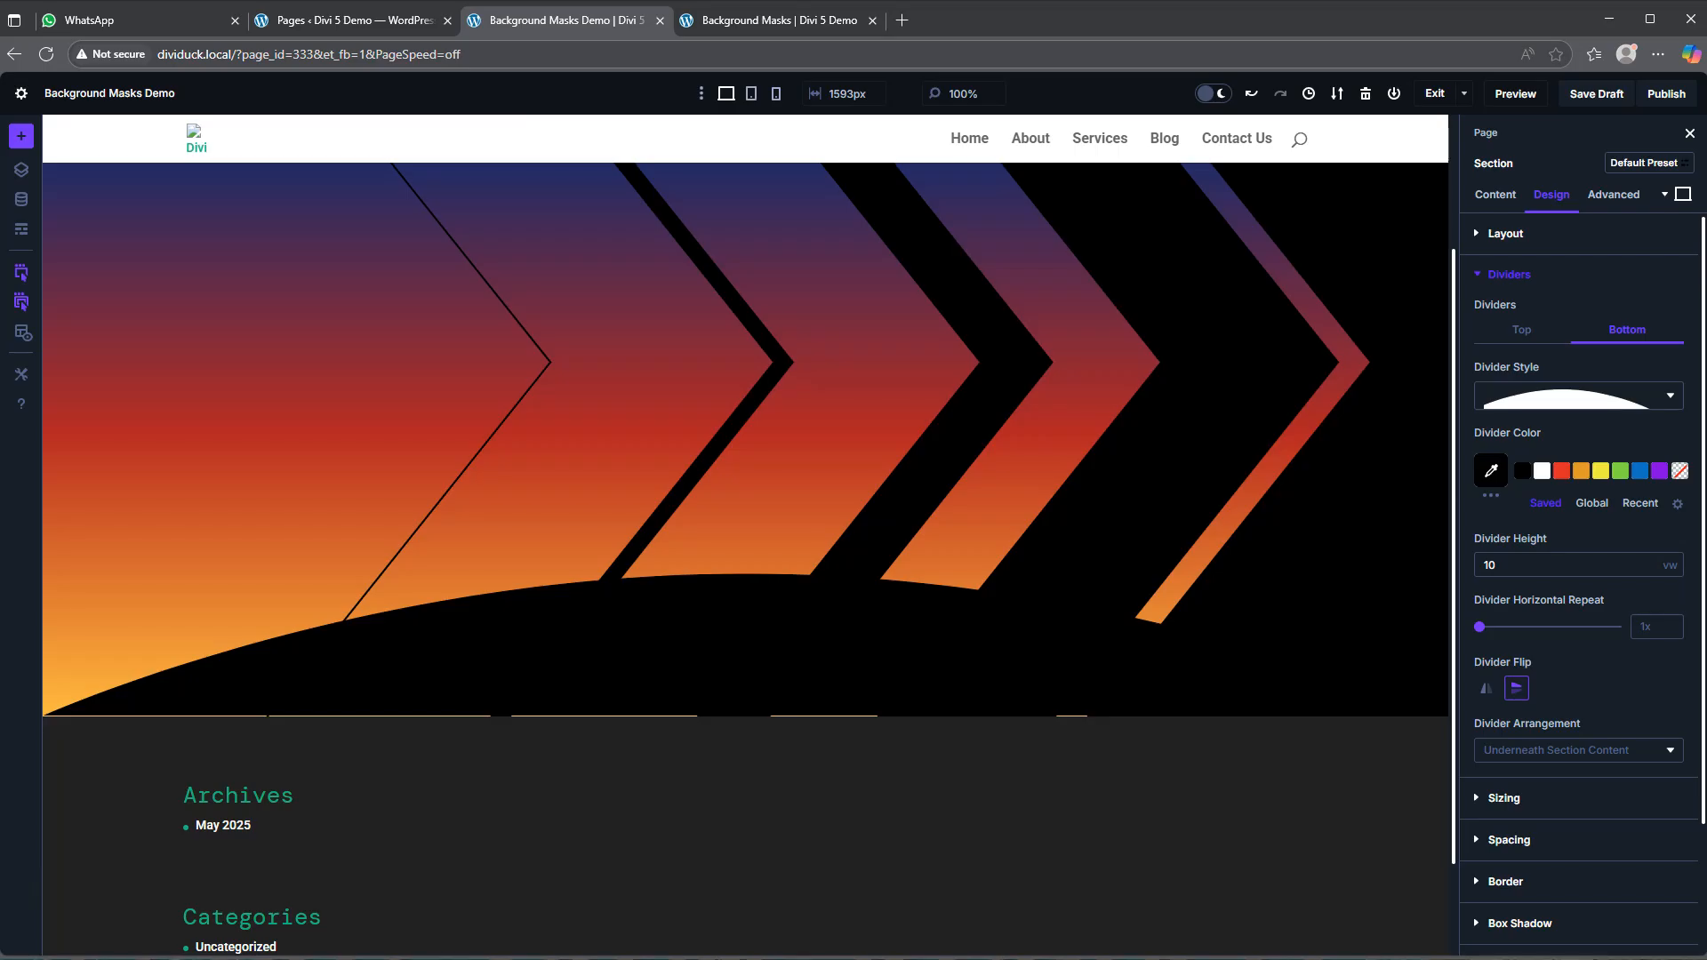
pyautogui.click(778, 19)
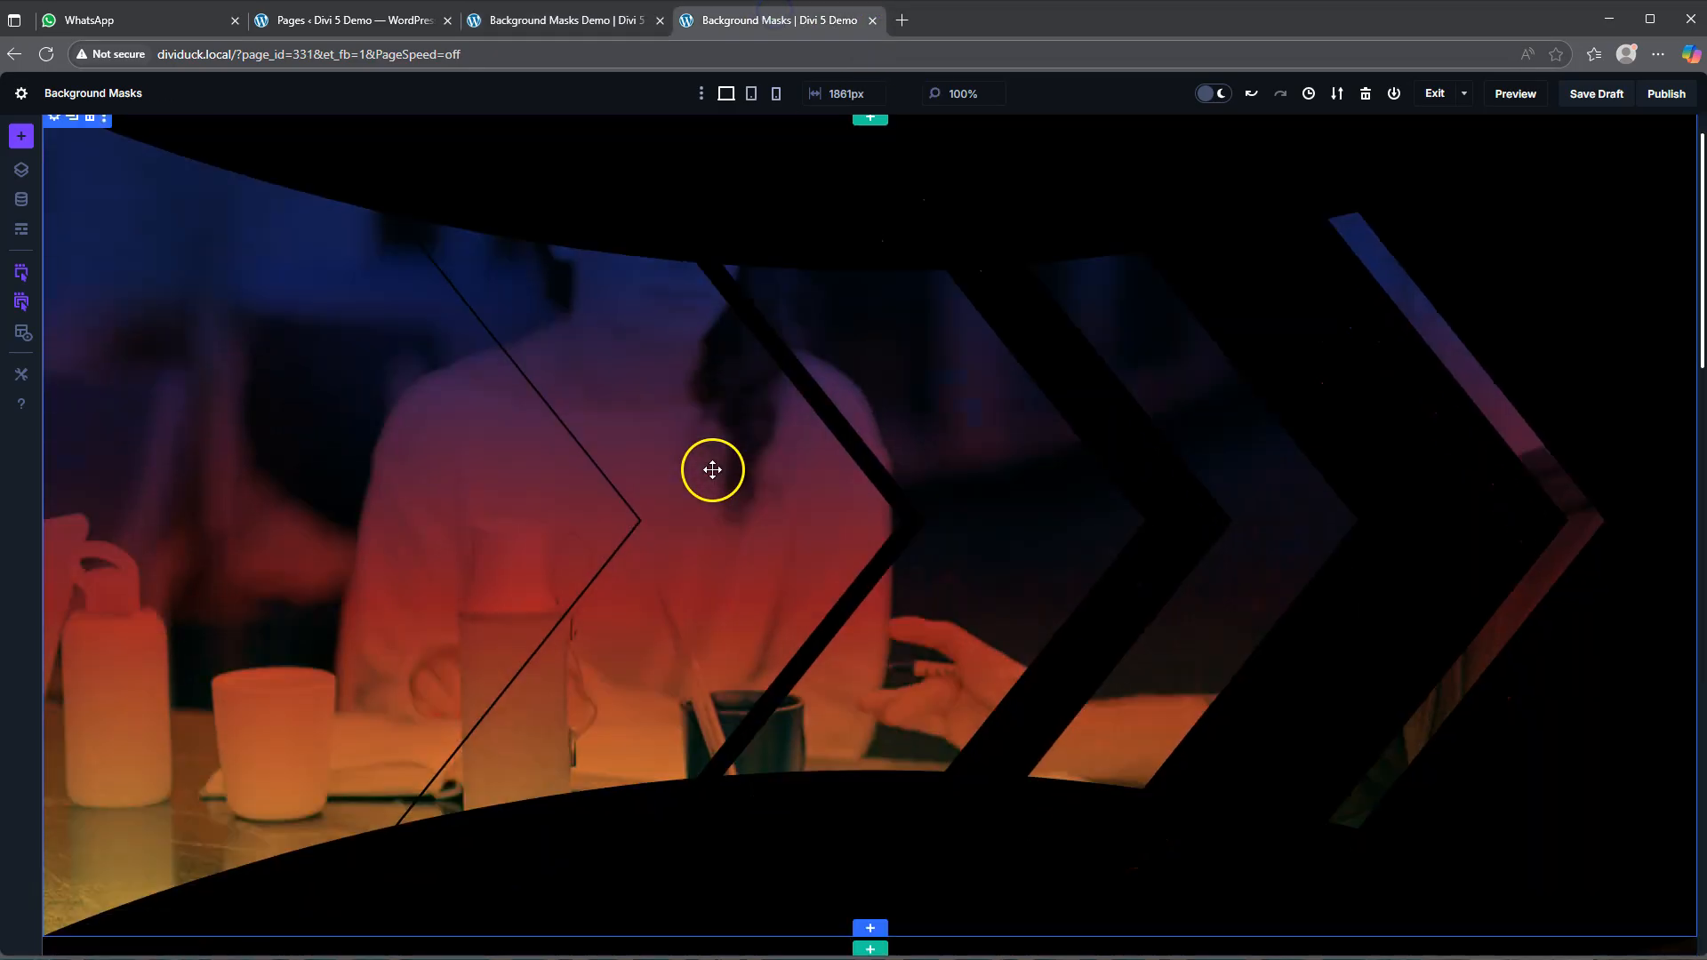
pyautogui.scroll(-2, 716, 471)
pyautogui.scroll(3, 717, 472)
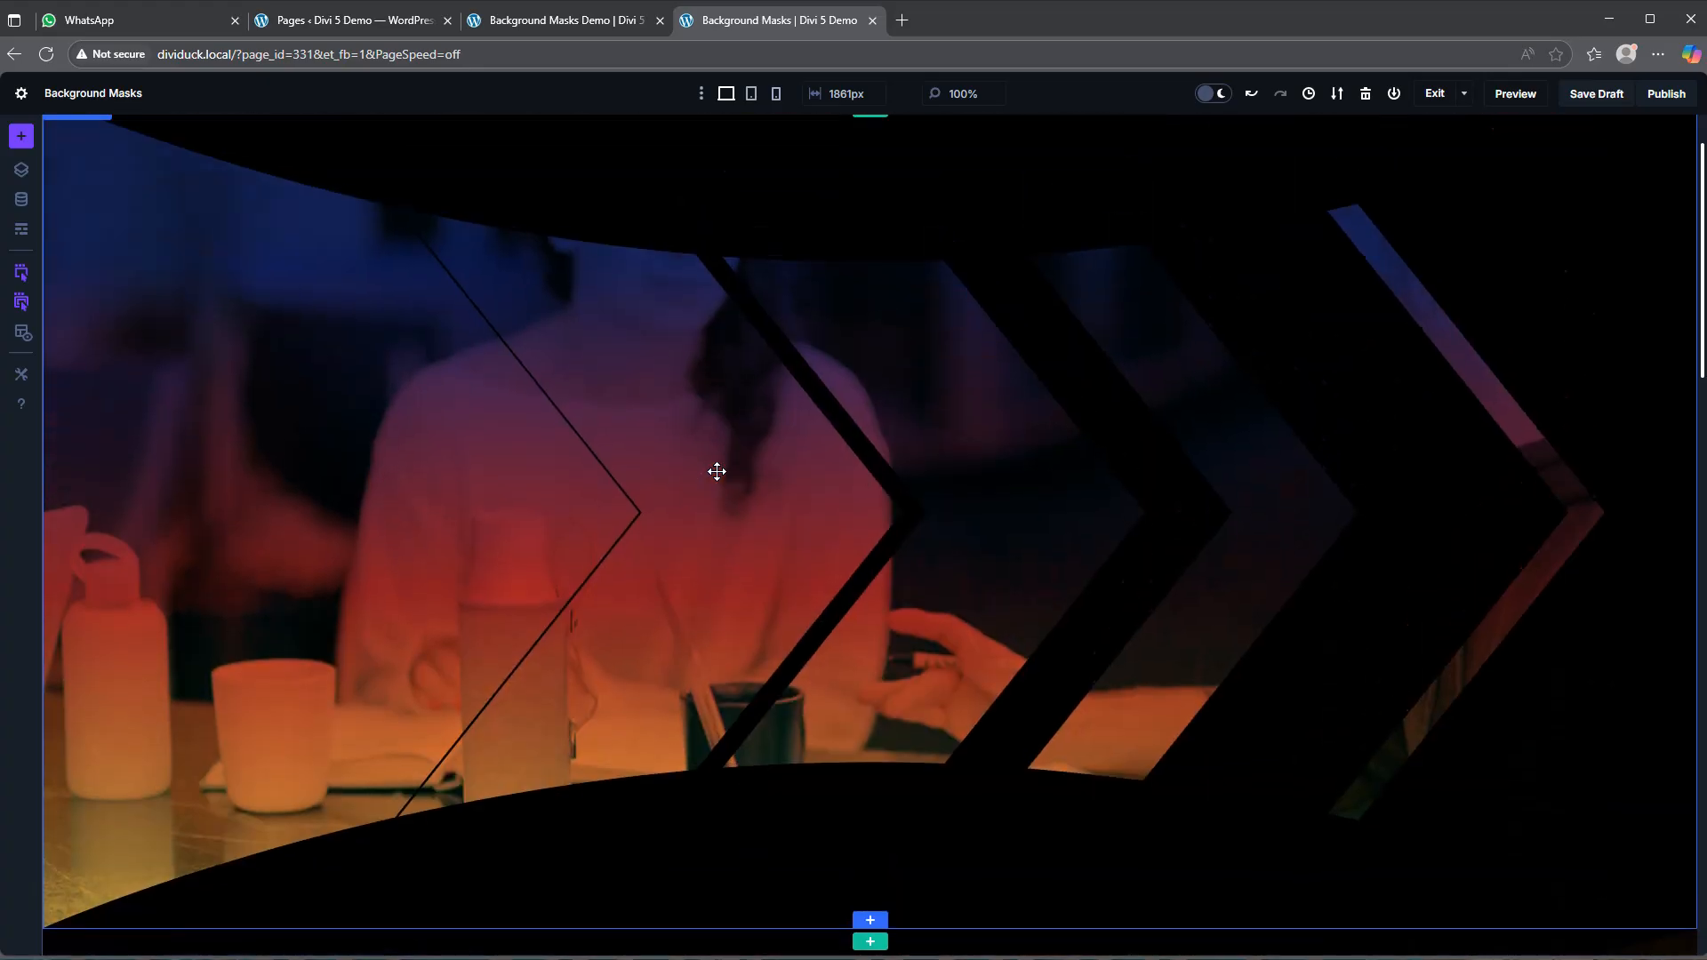
pyautogui.scroll(-5, 716, 471)
pyautogui.scroll(-4, 717, 471)
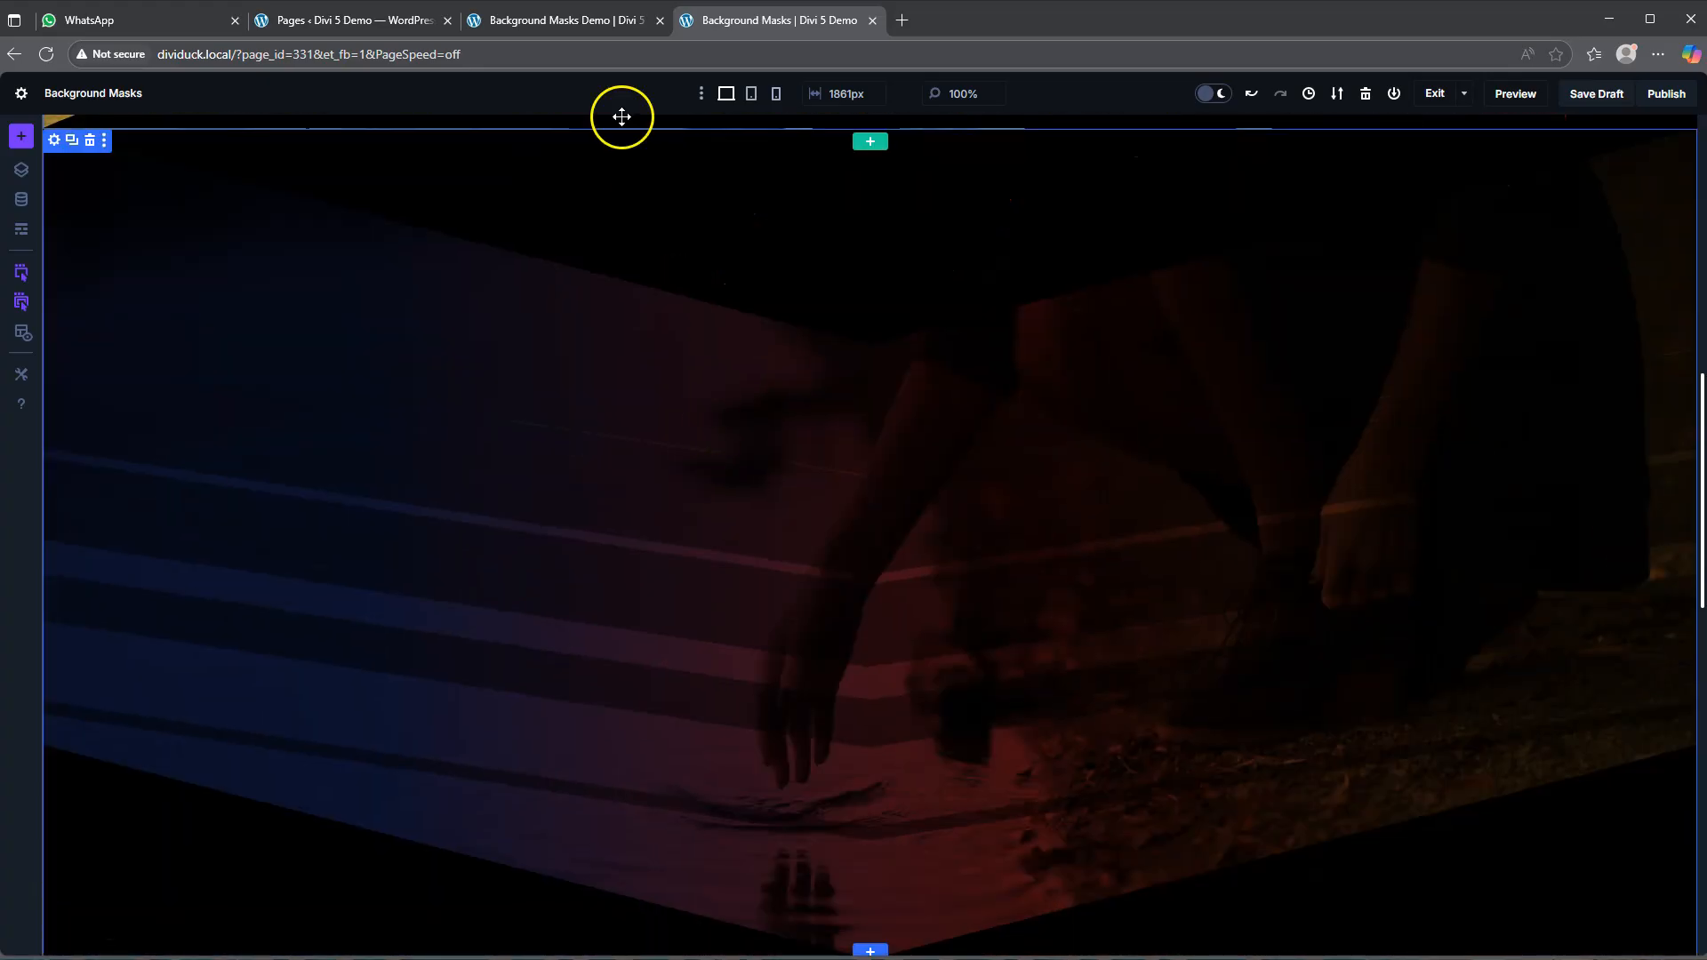
# - On the Background Masks Demo page, flip the section's mask vertically, remove its inversion, rotate it 90 degrees and use the portrait aspect ratio
pyautogui.click(576, 25)
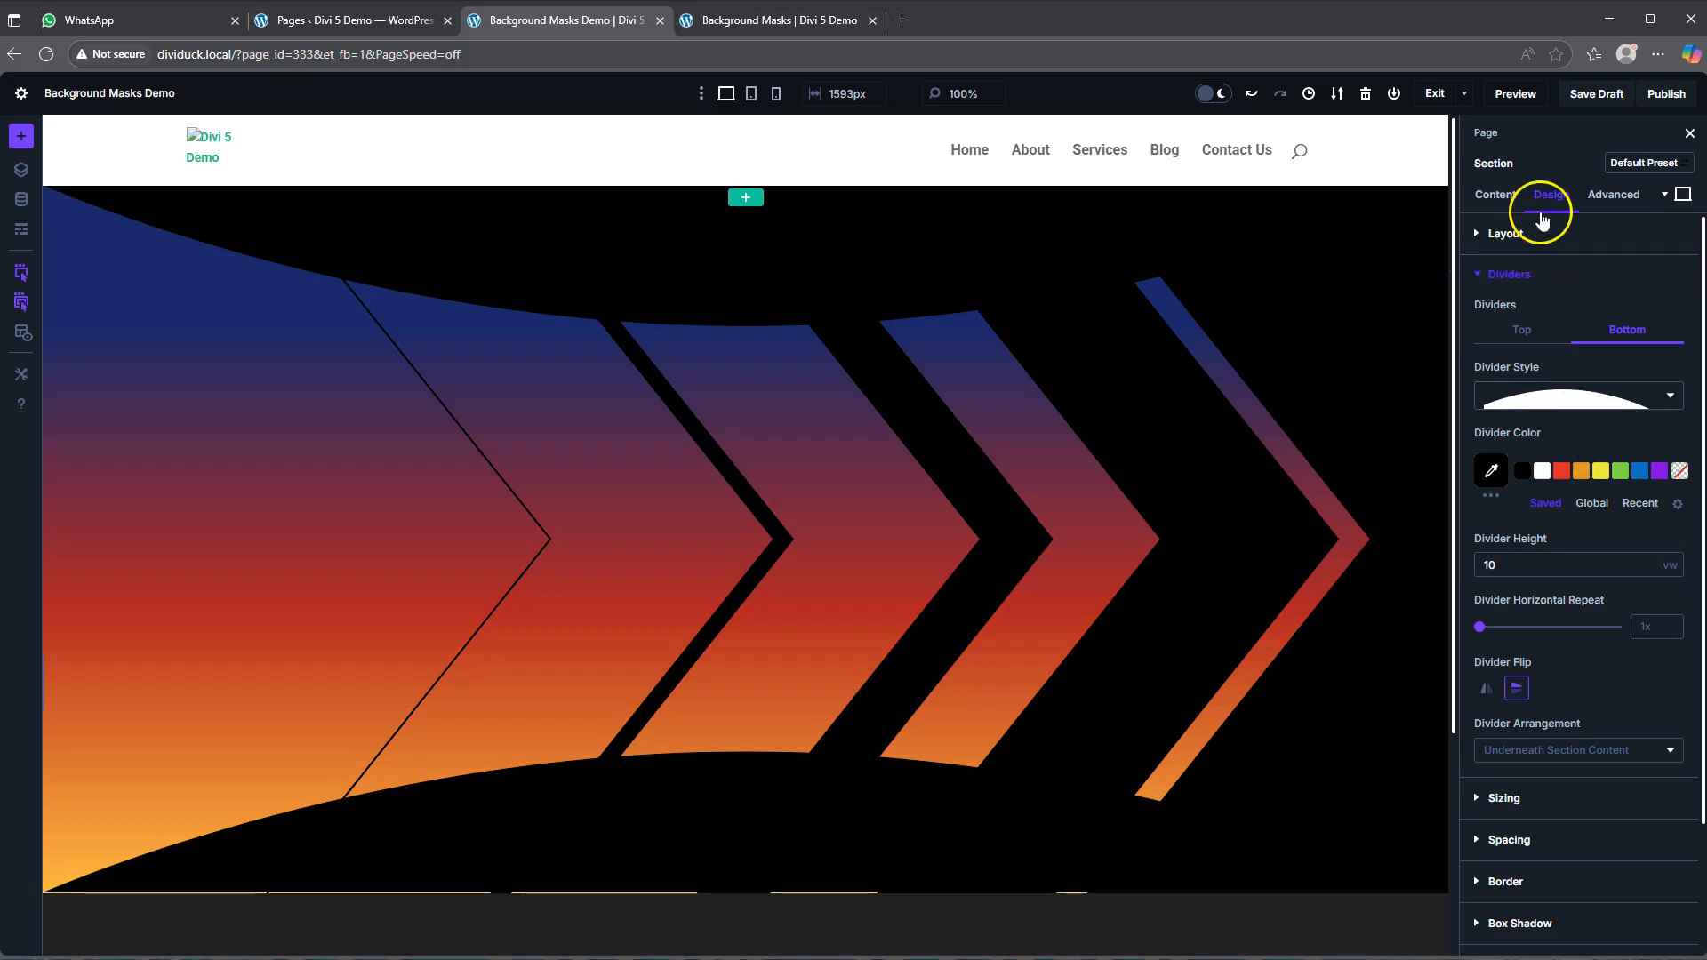
pyautogui.click(1496, 196)
pyautogui.click(1674, 330)
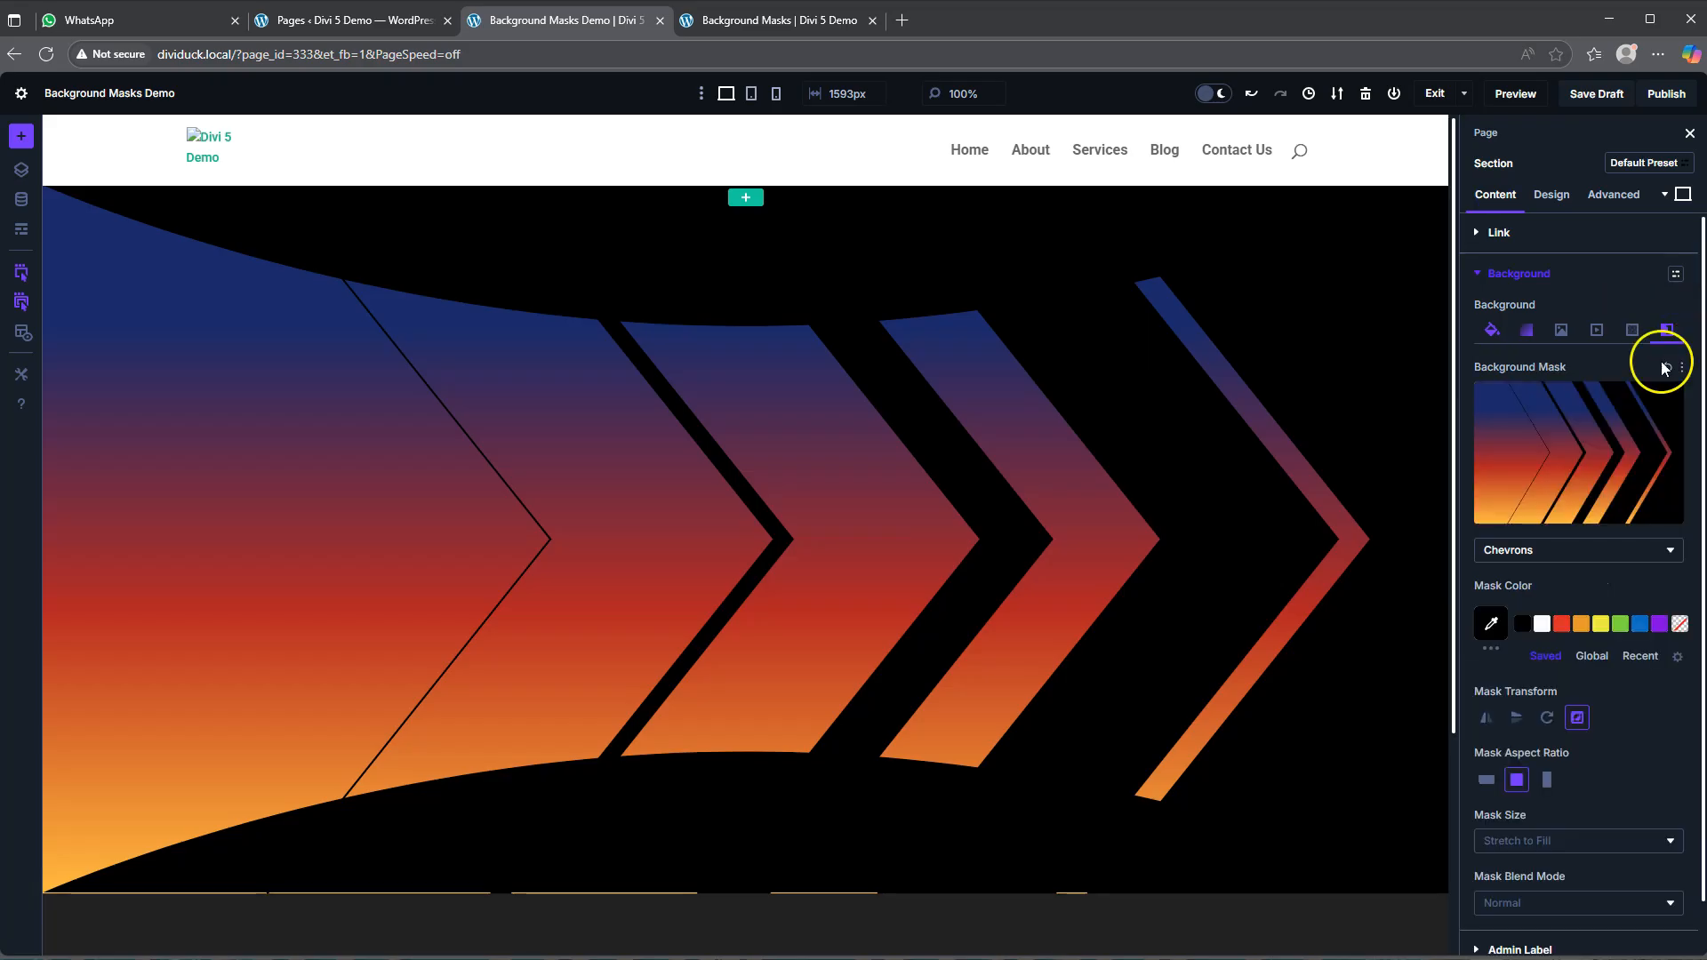
pyautogui.scroll(-1, 1598, 574)
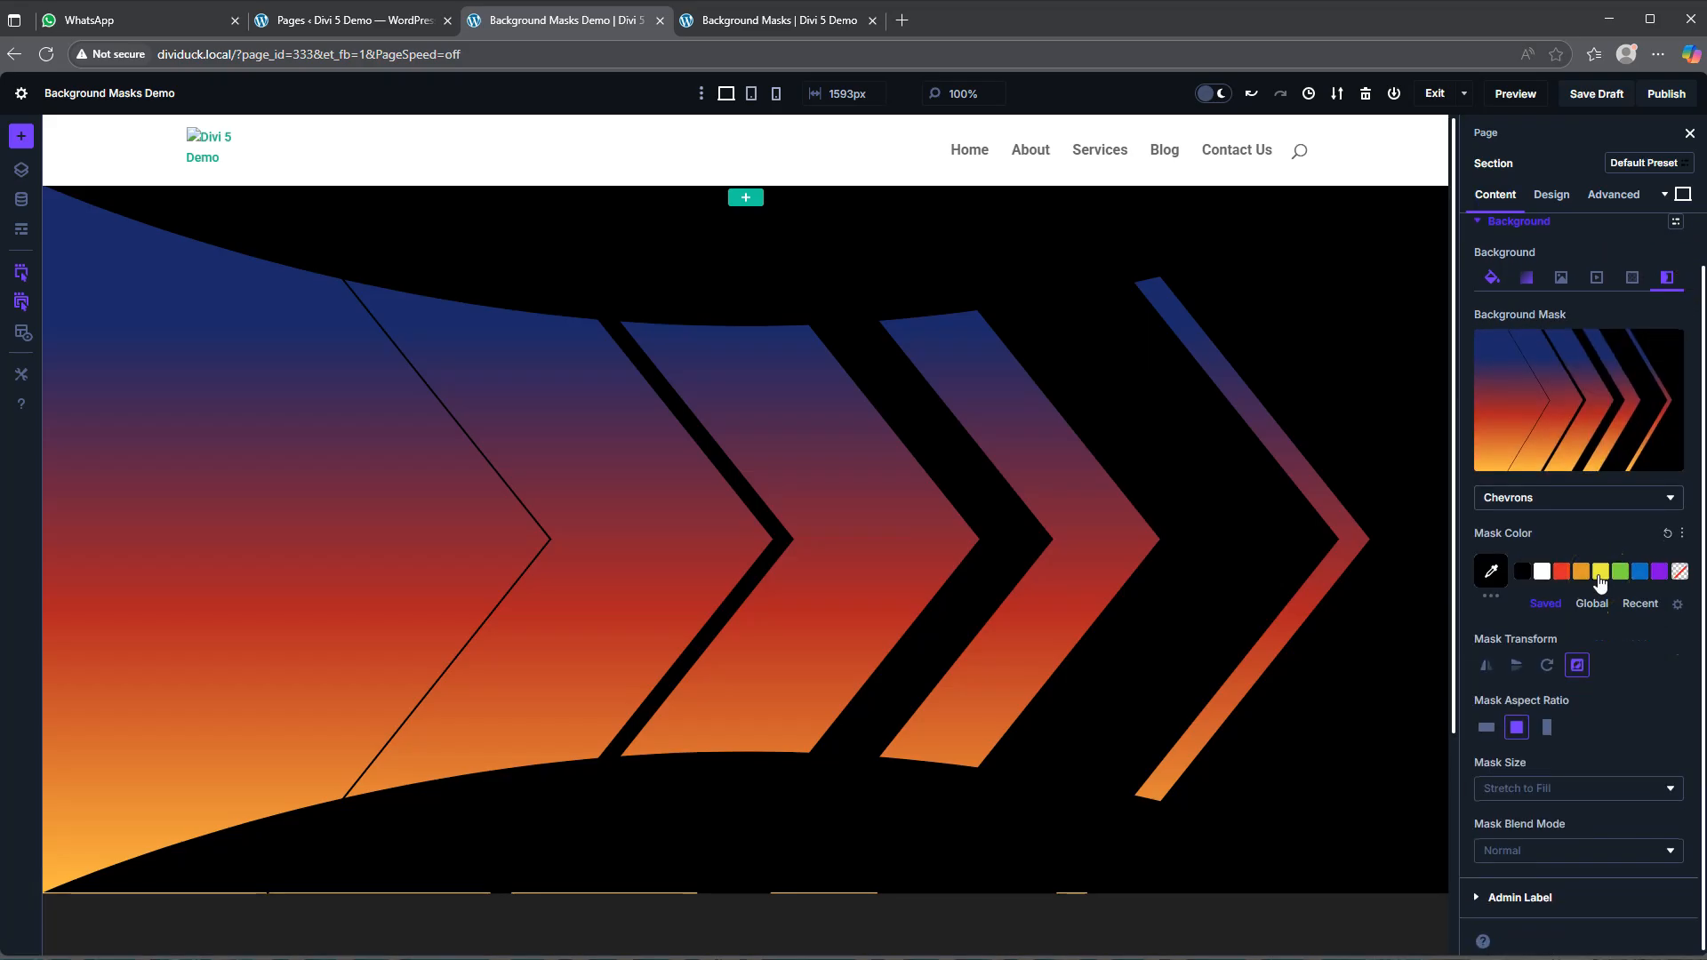
pyautogui.click(1517, 667)
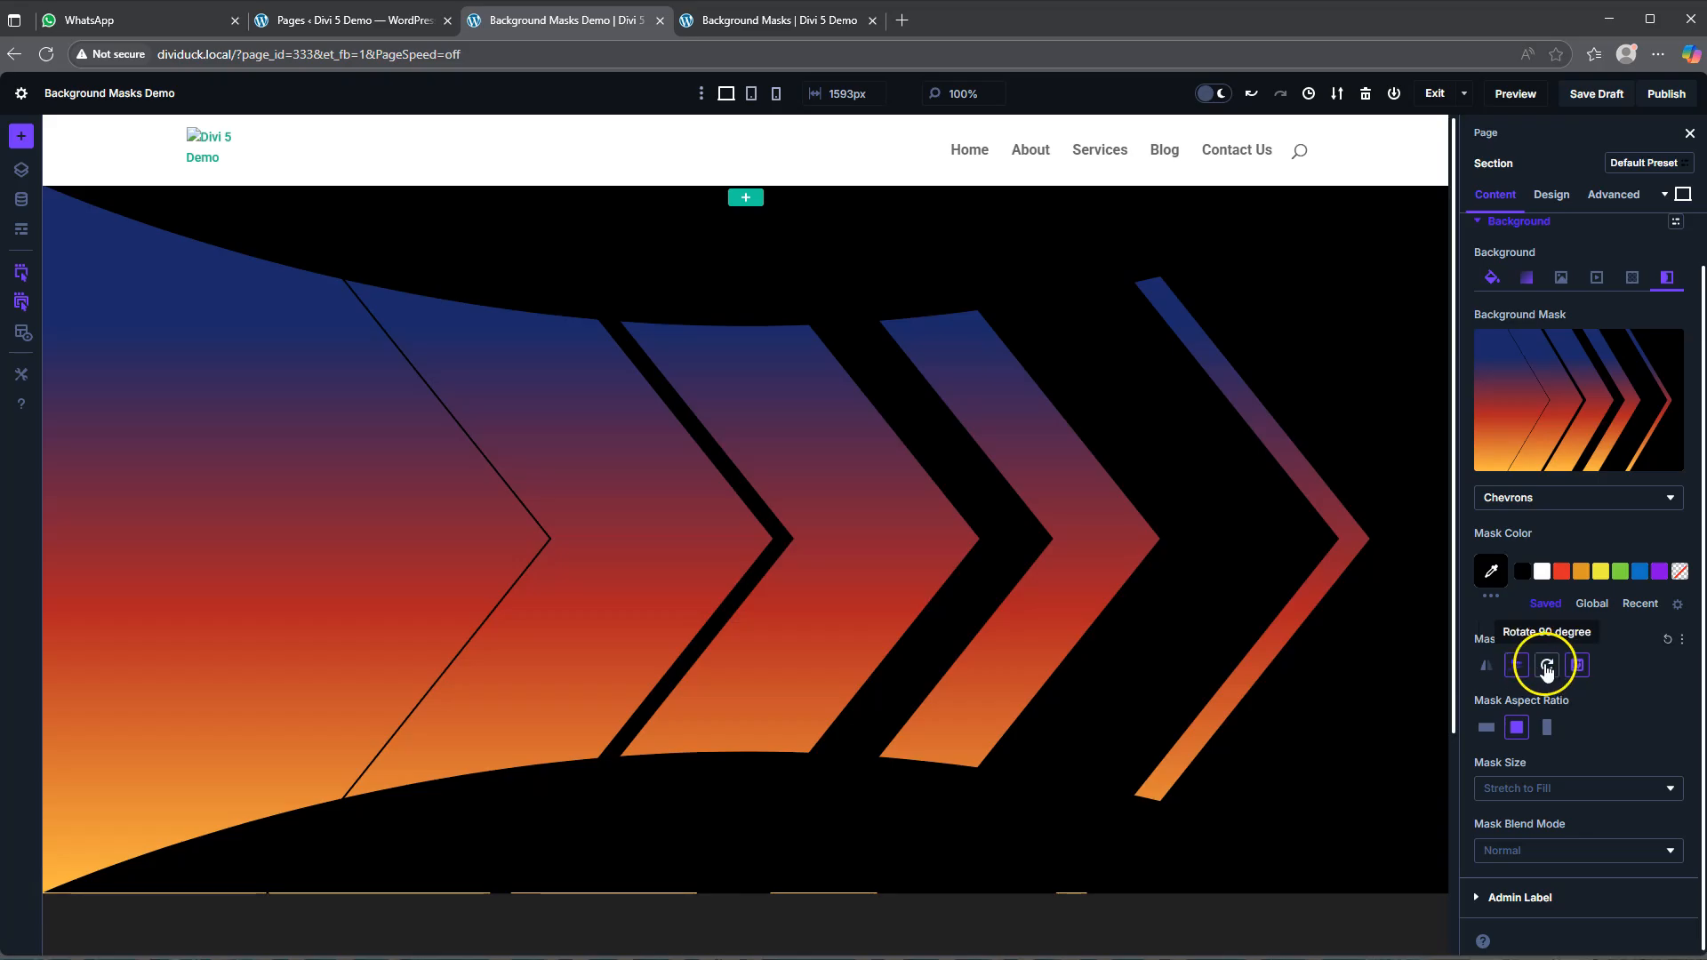
pyautogui.click(1579, 668)
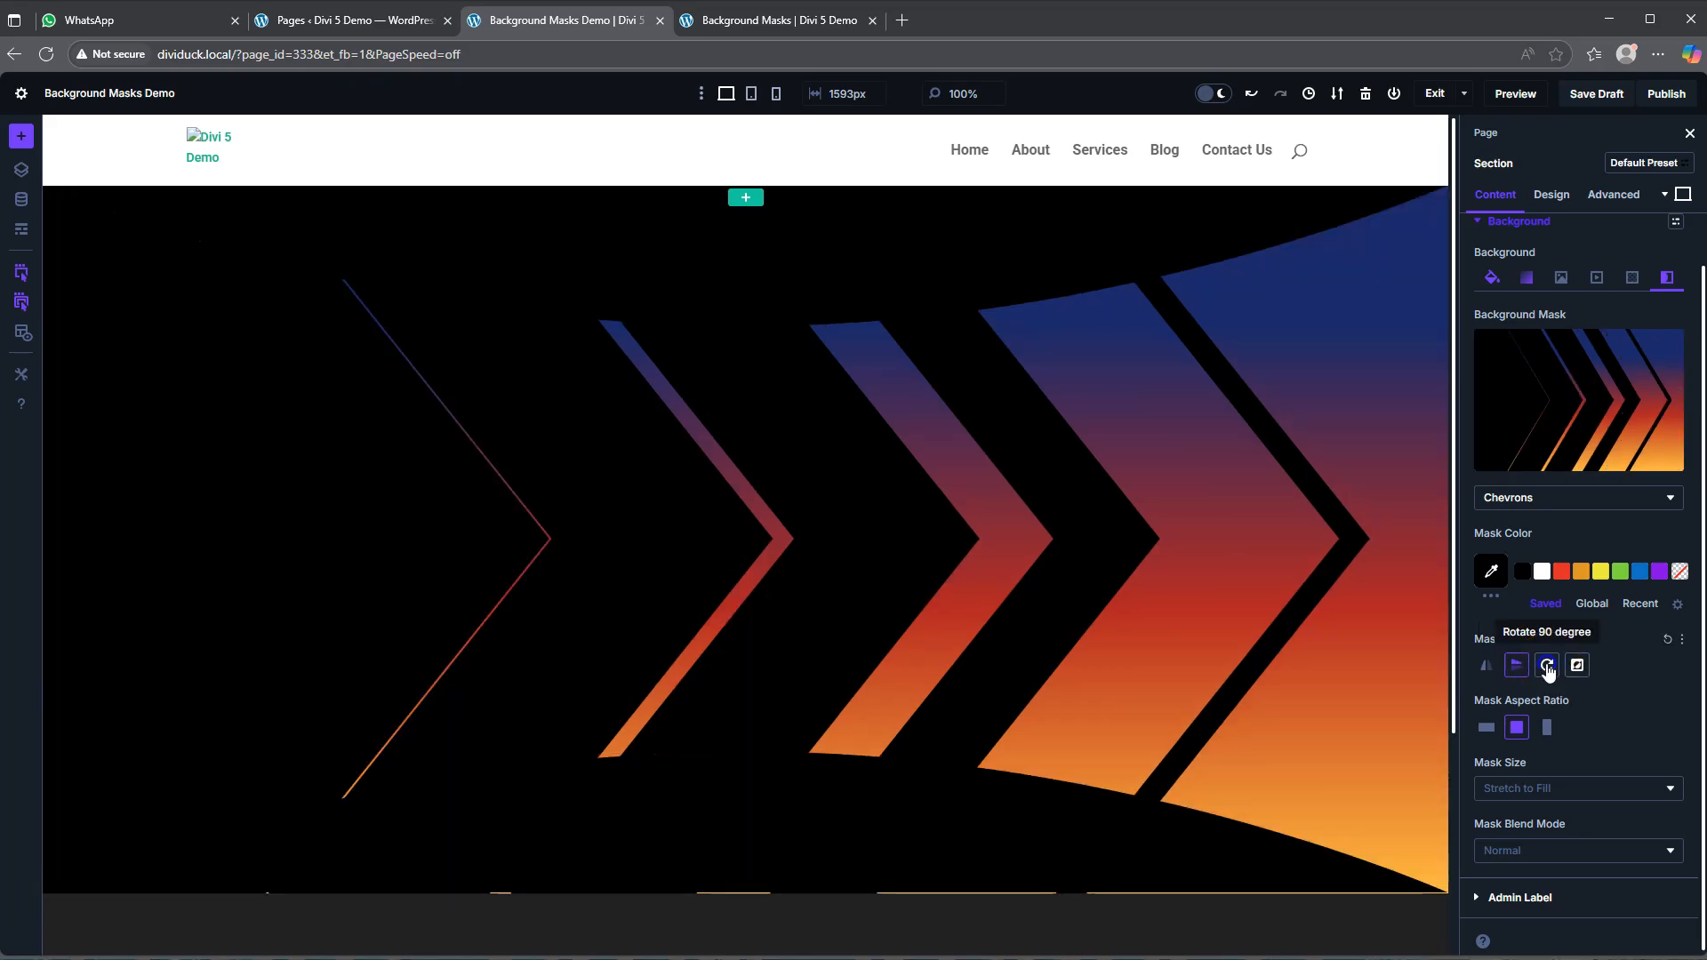
pyautogui.click(1547, 666)
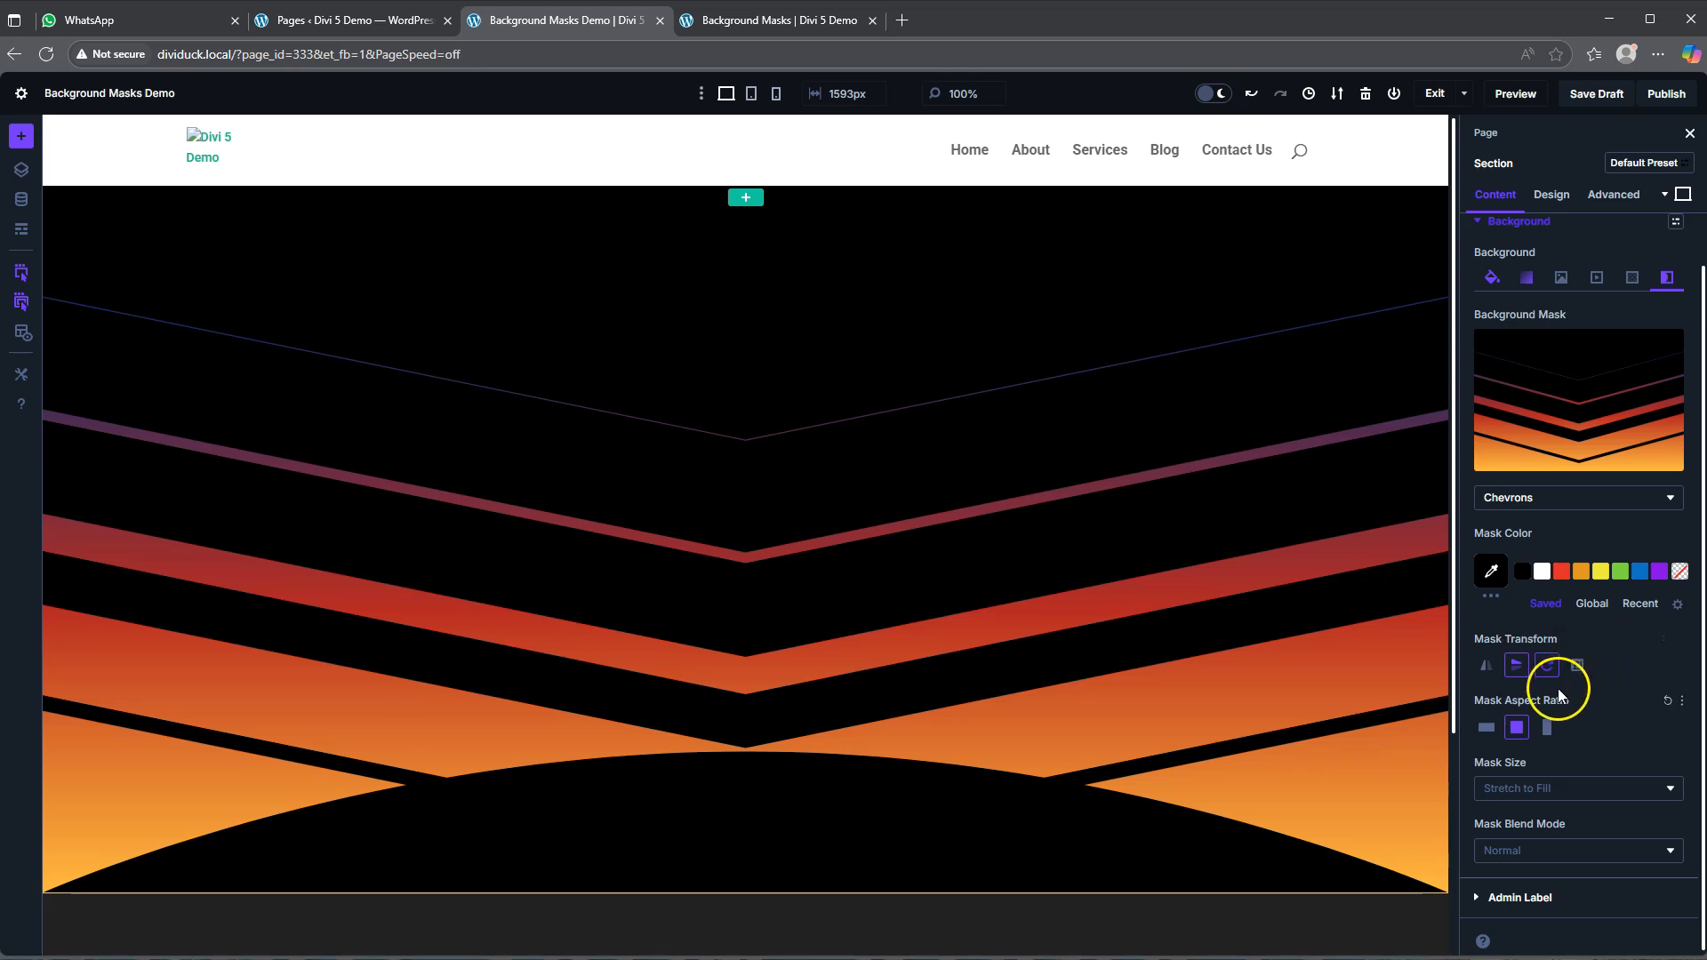
pyautogui.click(1548, 728)
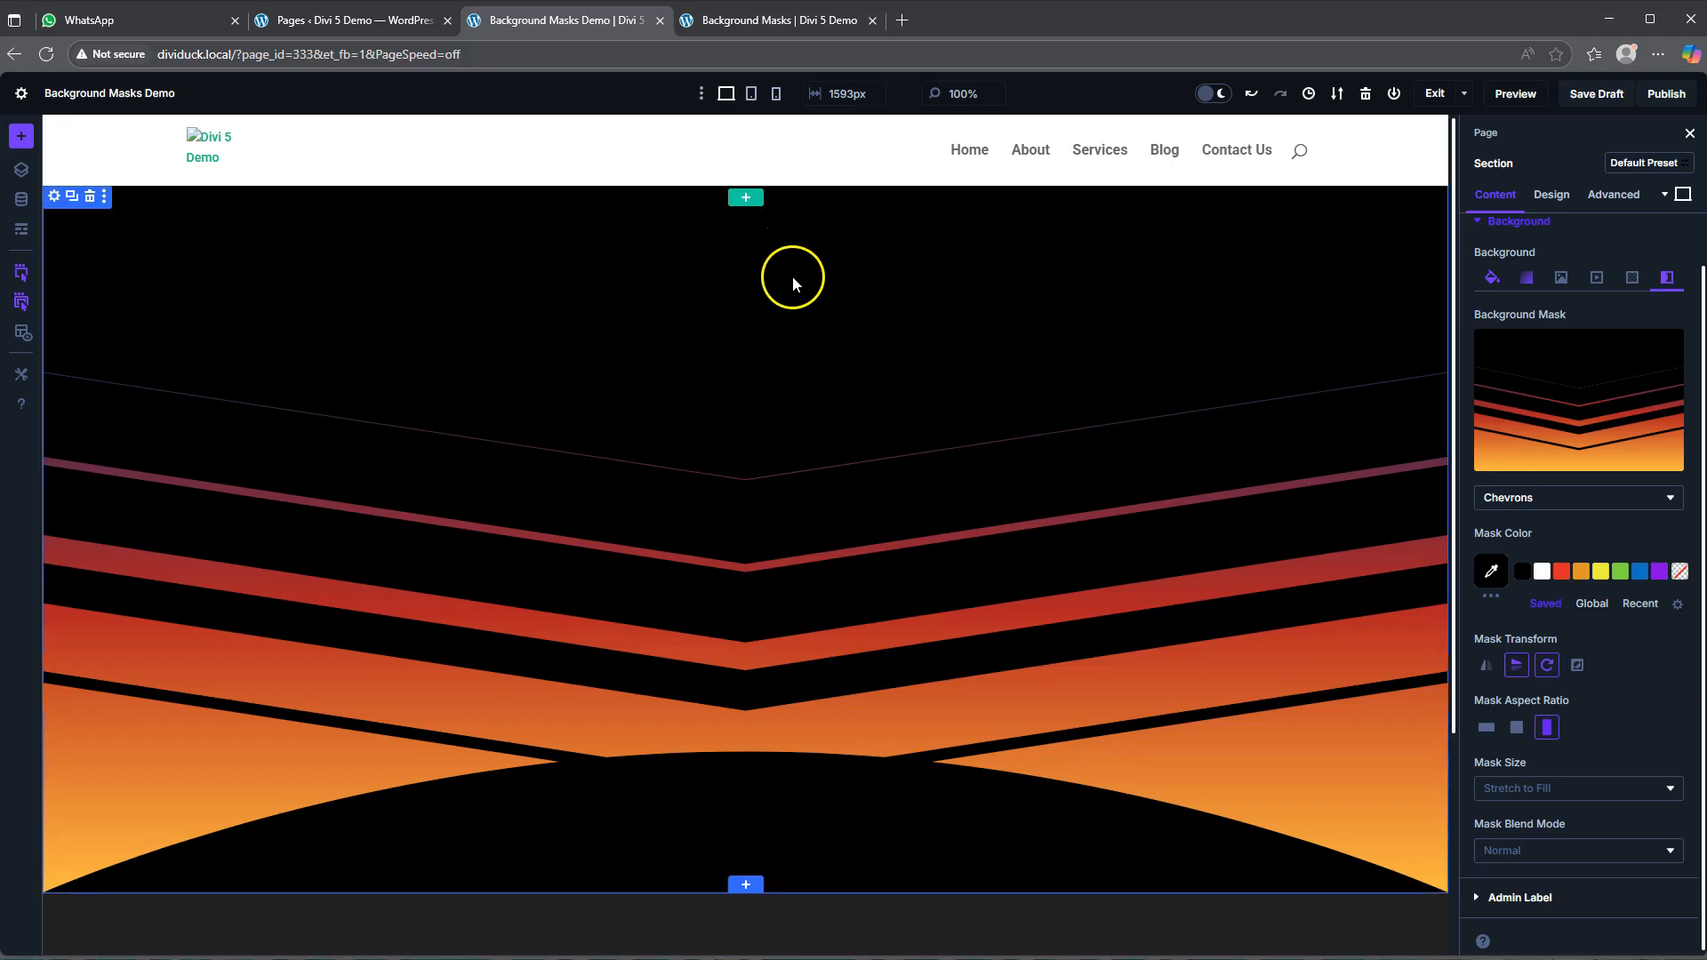
# - Change the section's top divider to the V-shaped triangle style and set its height to 13vw
pyautogui.click(1551, 194)
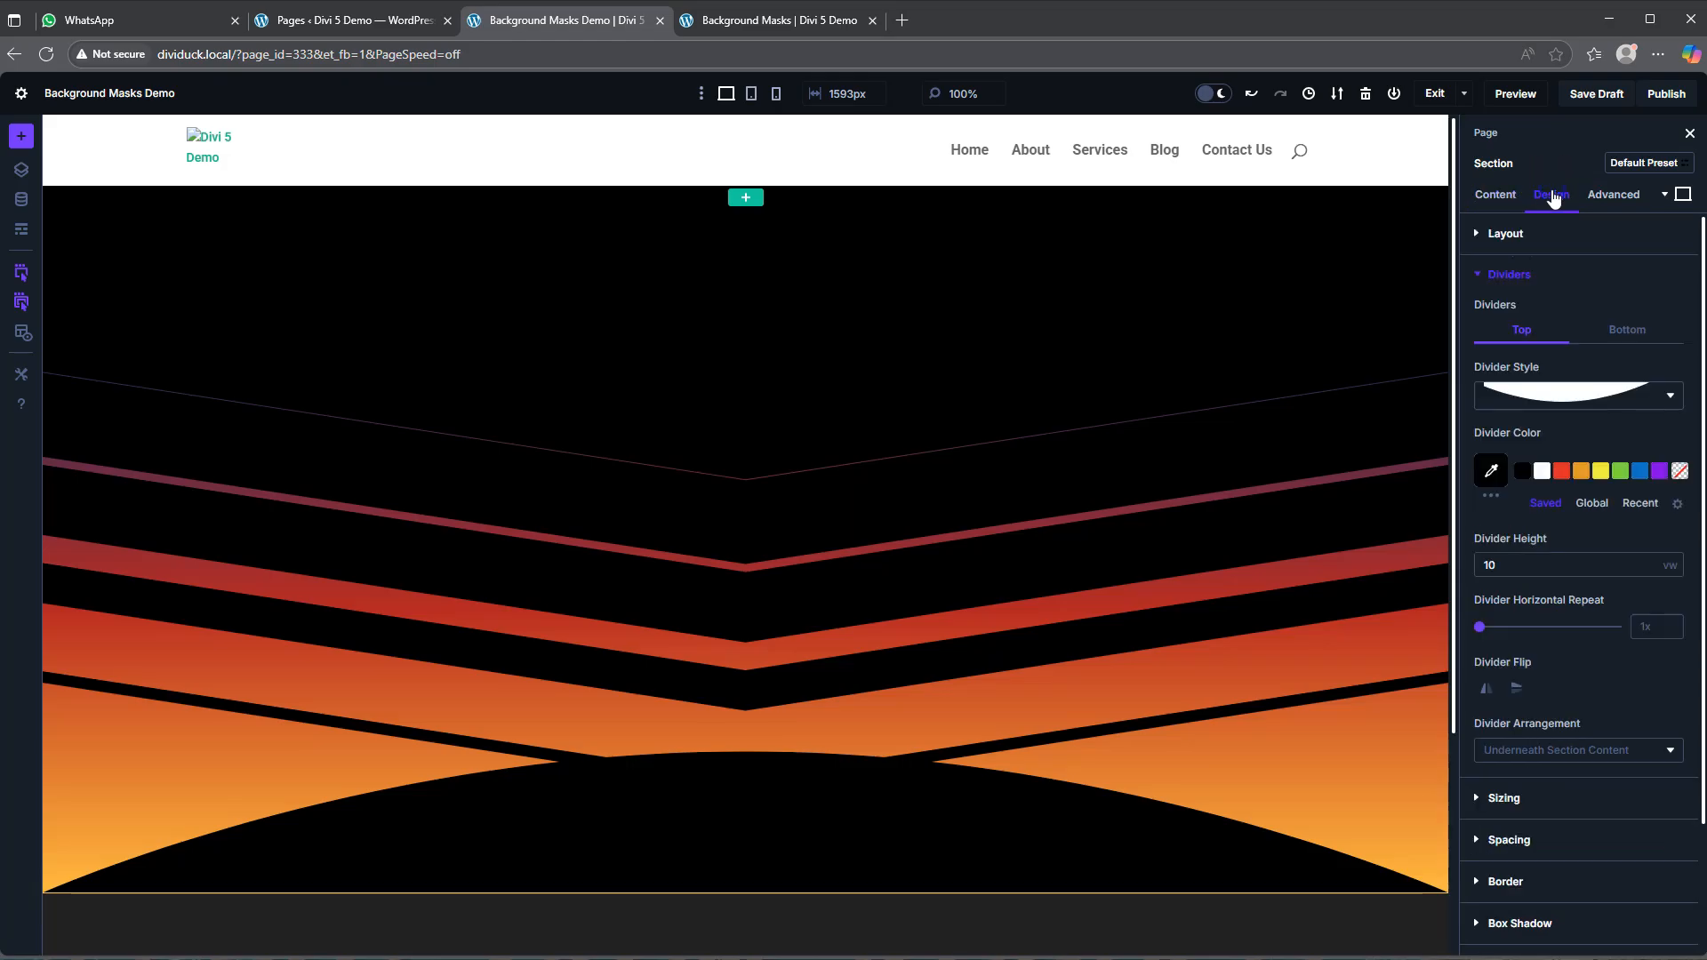
pyautogui.click(1552, 397)
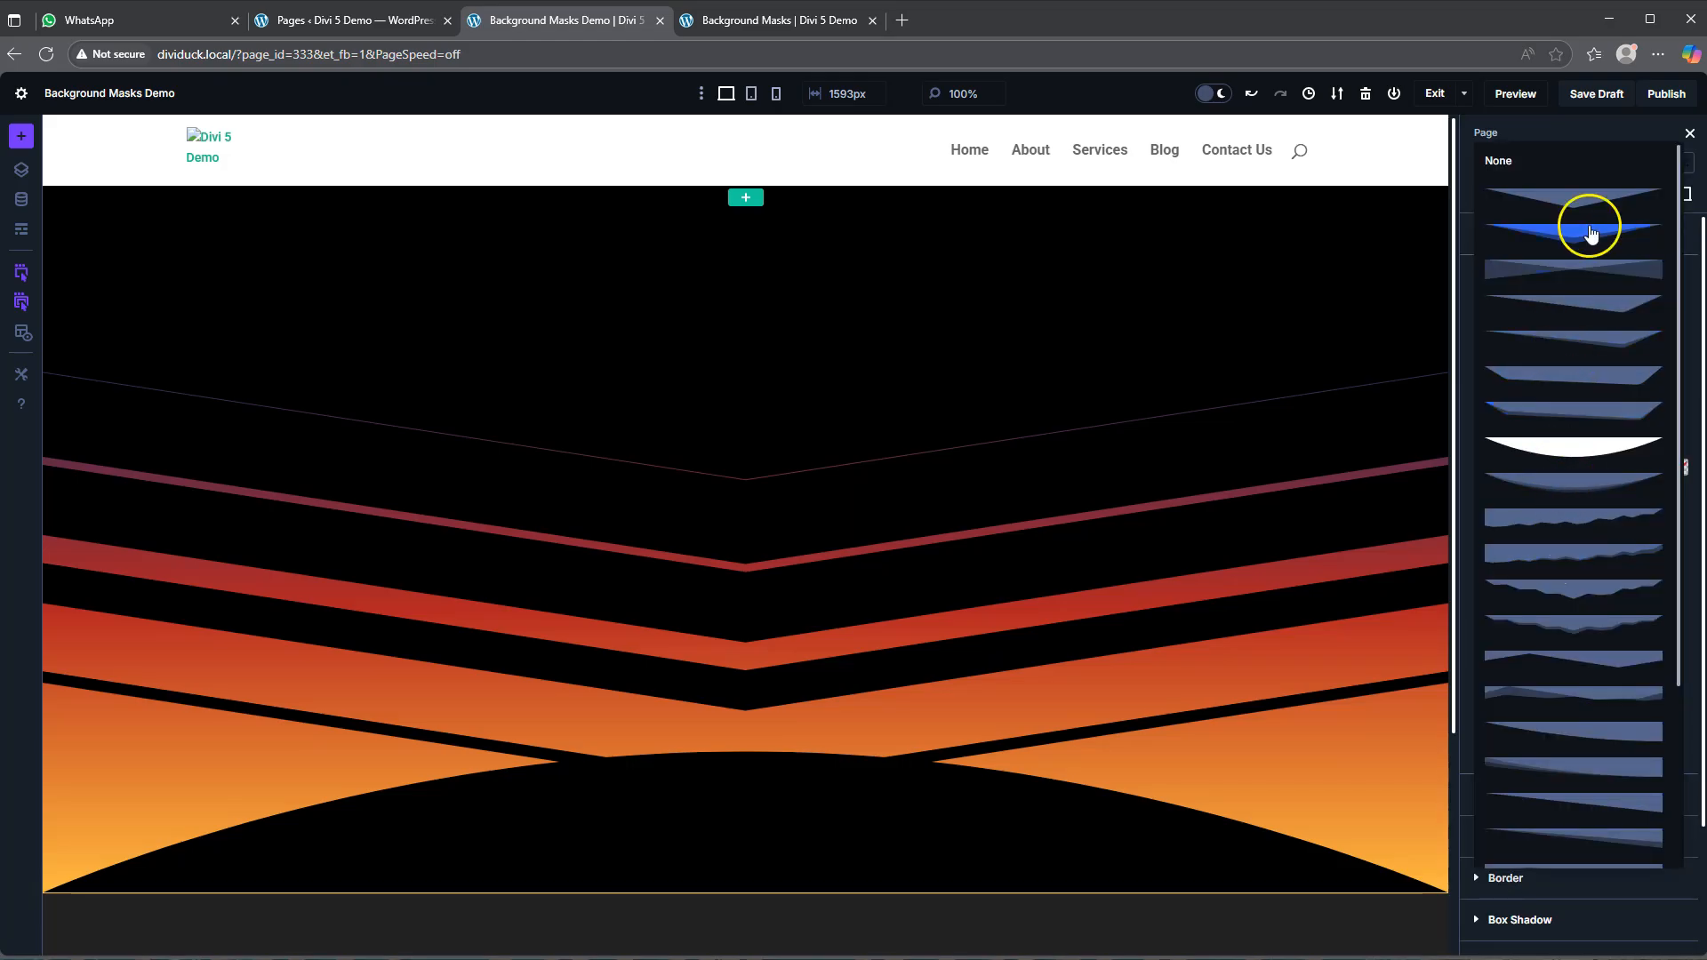
pyautogui.click(1583, 204)
pyautogui.click(1516, 567)
pyautogui.press('BackSpace')
pyautogui.write('3')
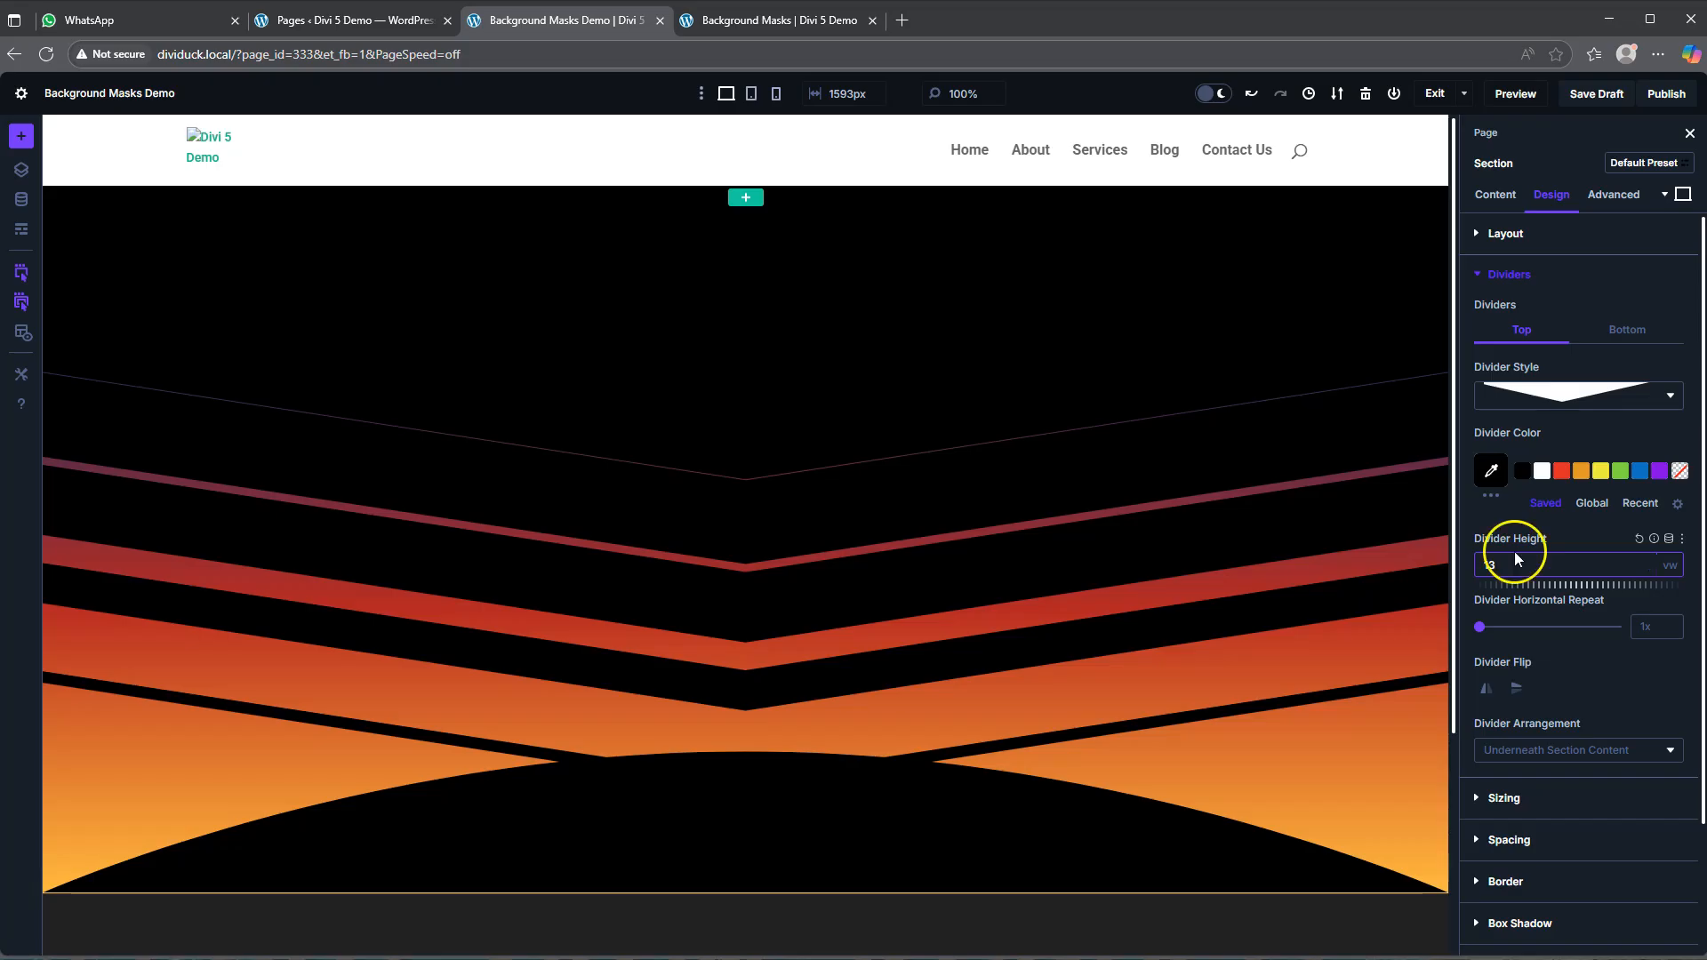
# - Change the section's bottom divider to the V-shaped triangle style and turn off its vertical flip
pyautogui.click(1627, 330)
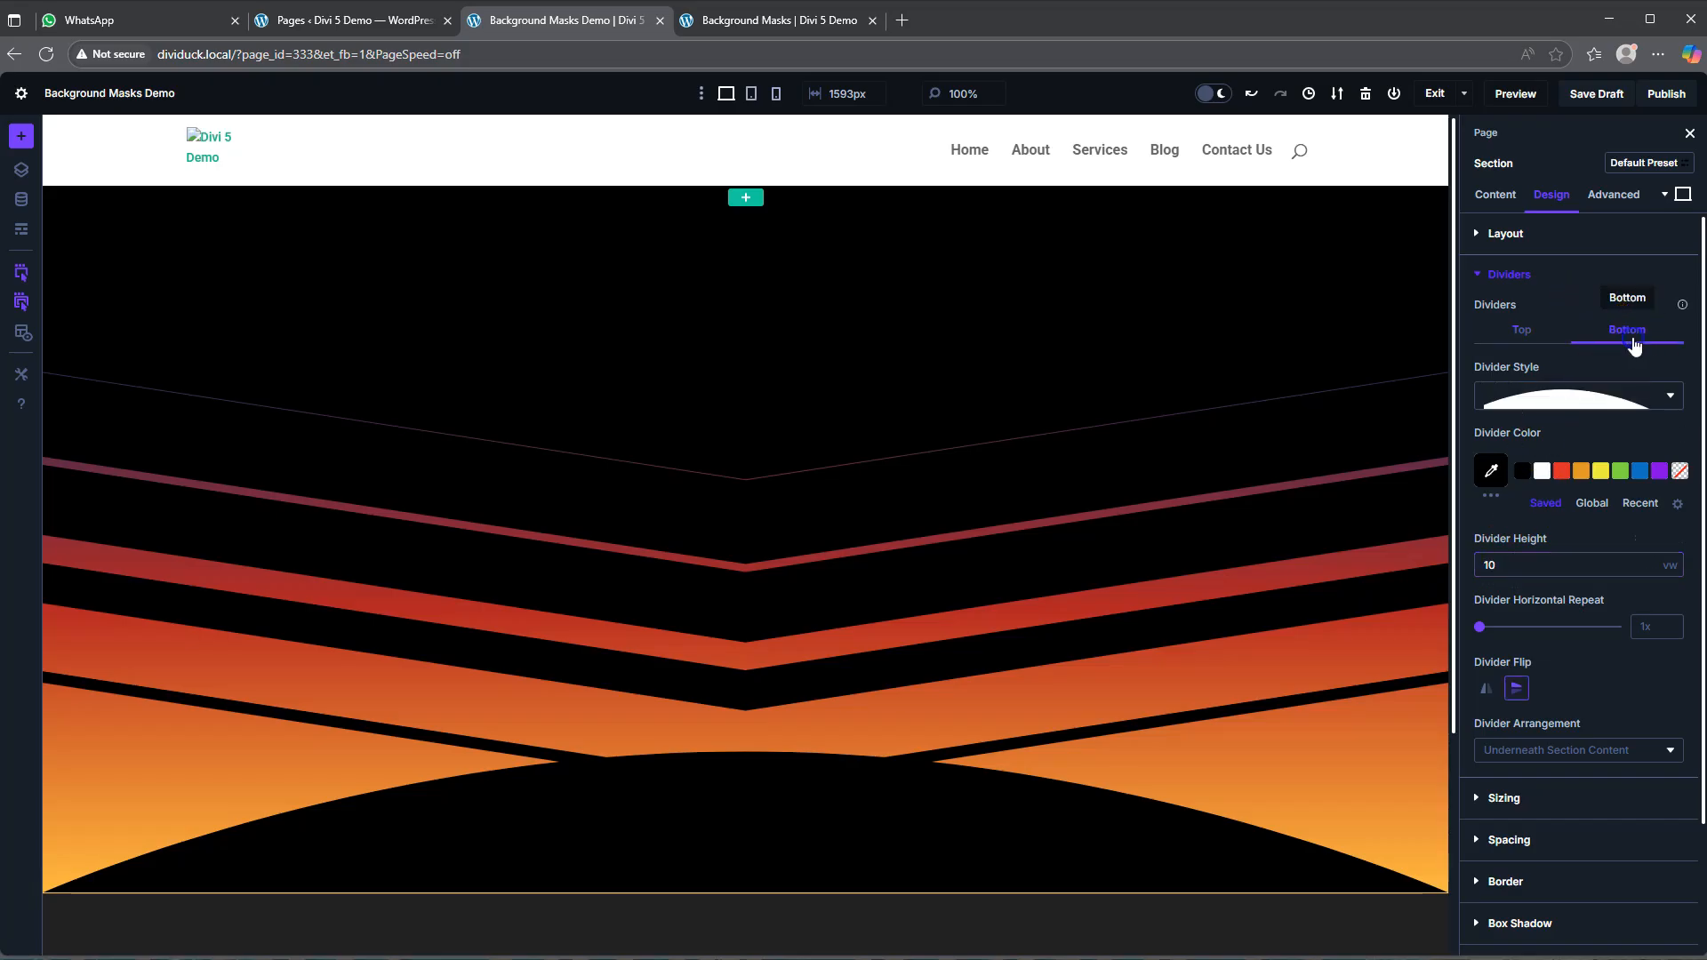
pyautogui.click(1566, 402)
pyautogui.click(1572, 238)
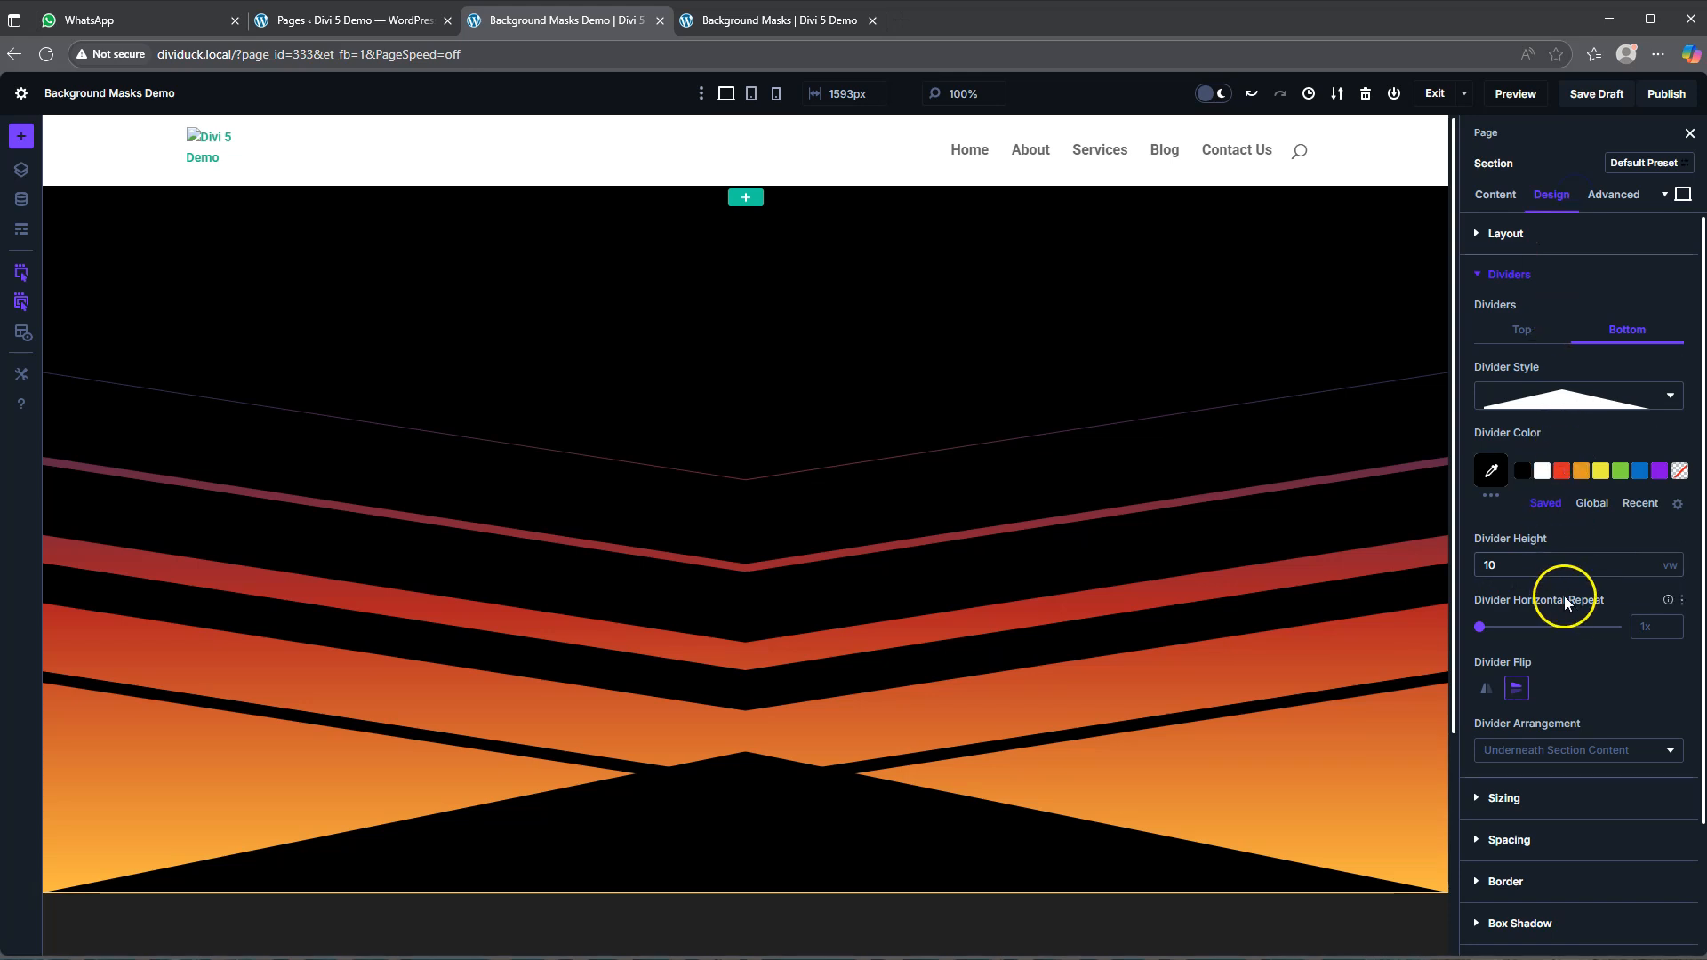
pyautogui.click(1516, 690)
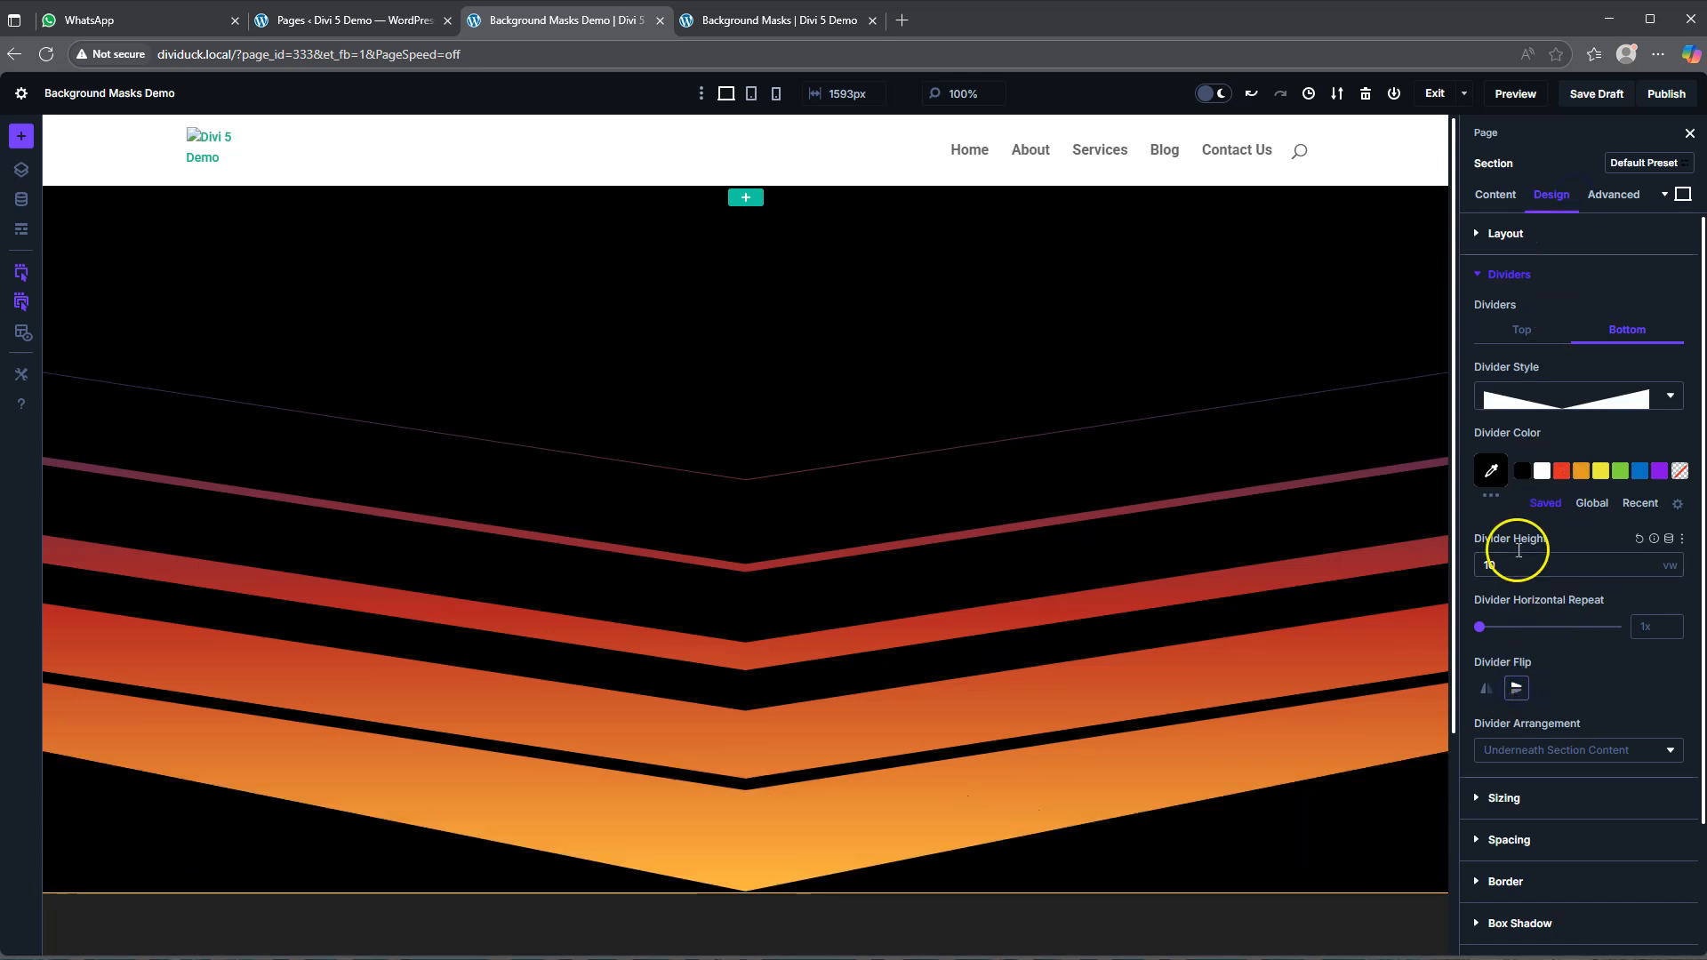
pyautogui.scroll(-2, 1117, 589)
pyautogui.scroll(1, 1117, 588)
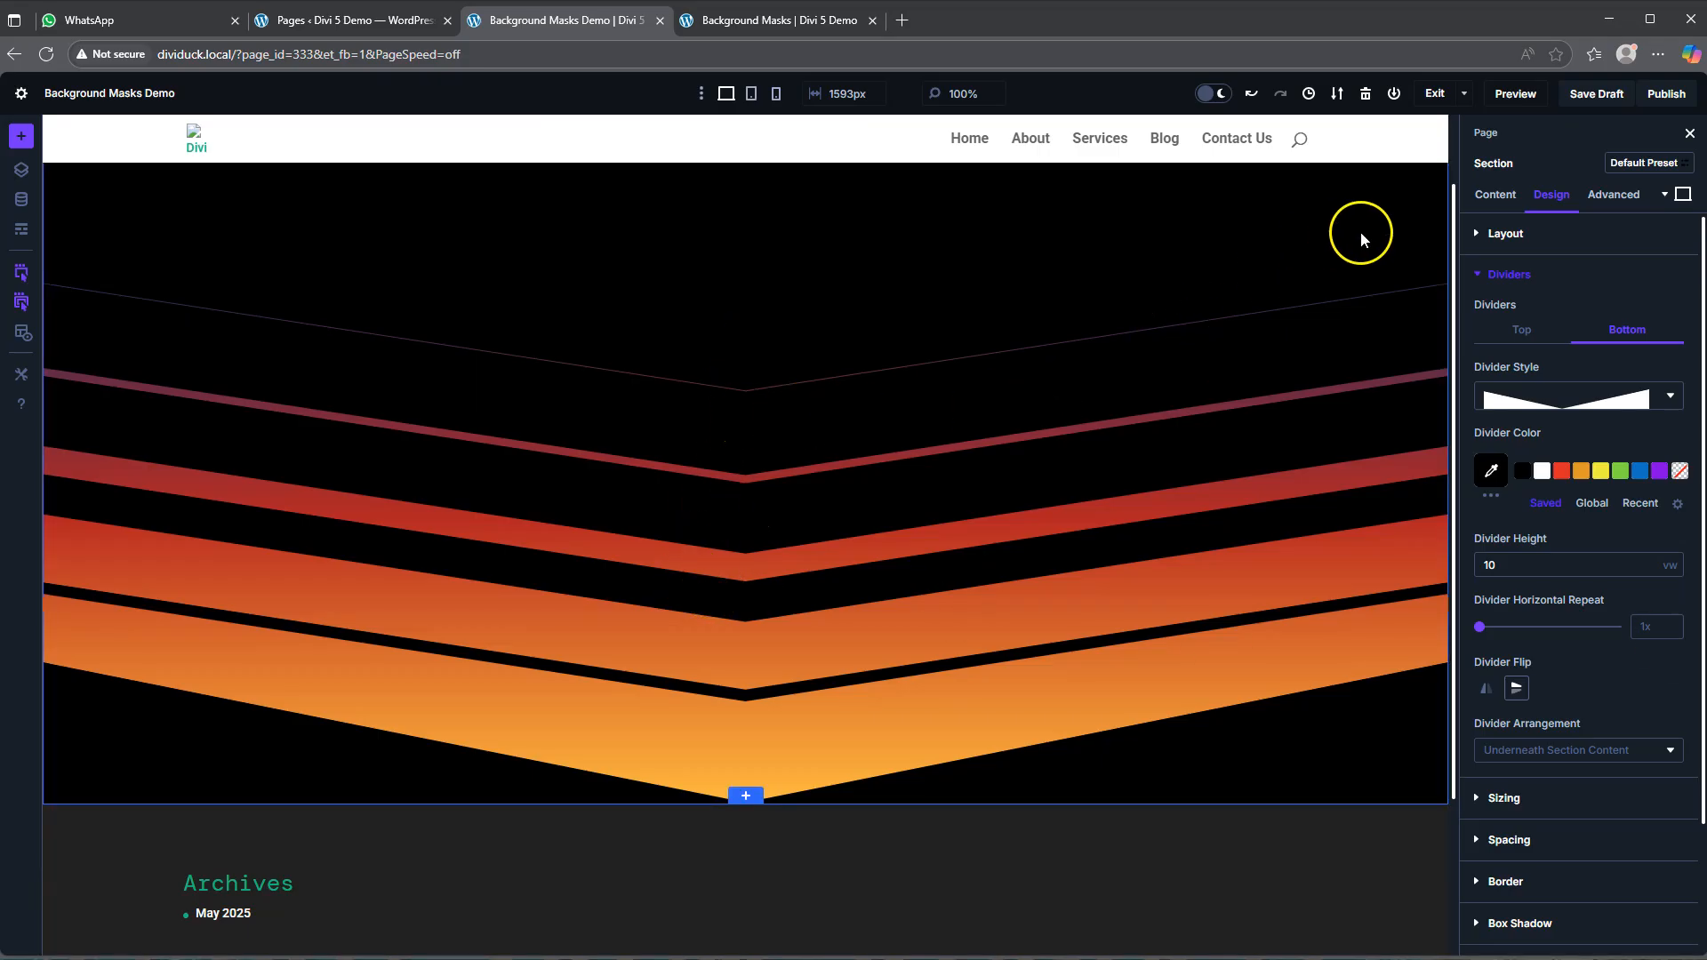
# - Set the section's background gradient direction to 90 degrees and compare the result with the masked section on the finished Background Masks page
pyautogui.click(1496, 194)
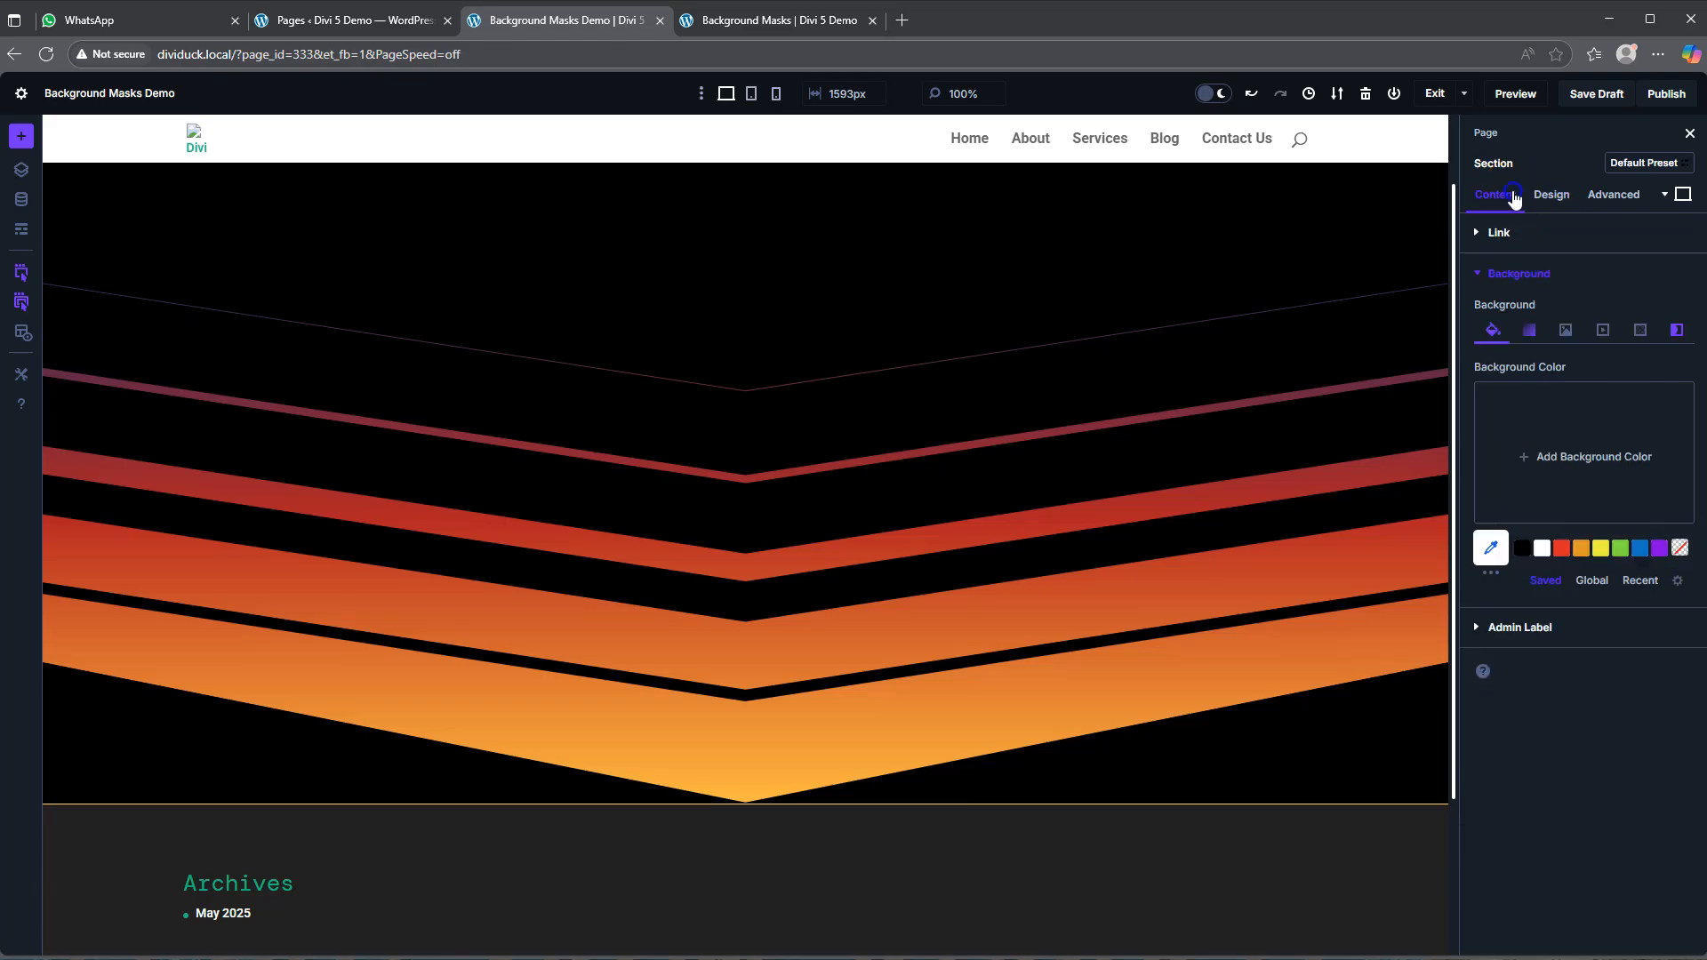
pyautogui.click(1676, 333)
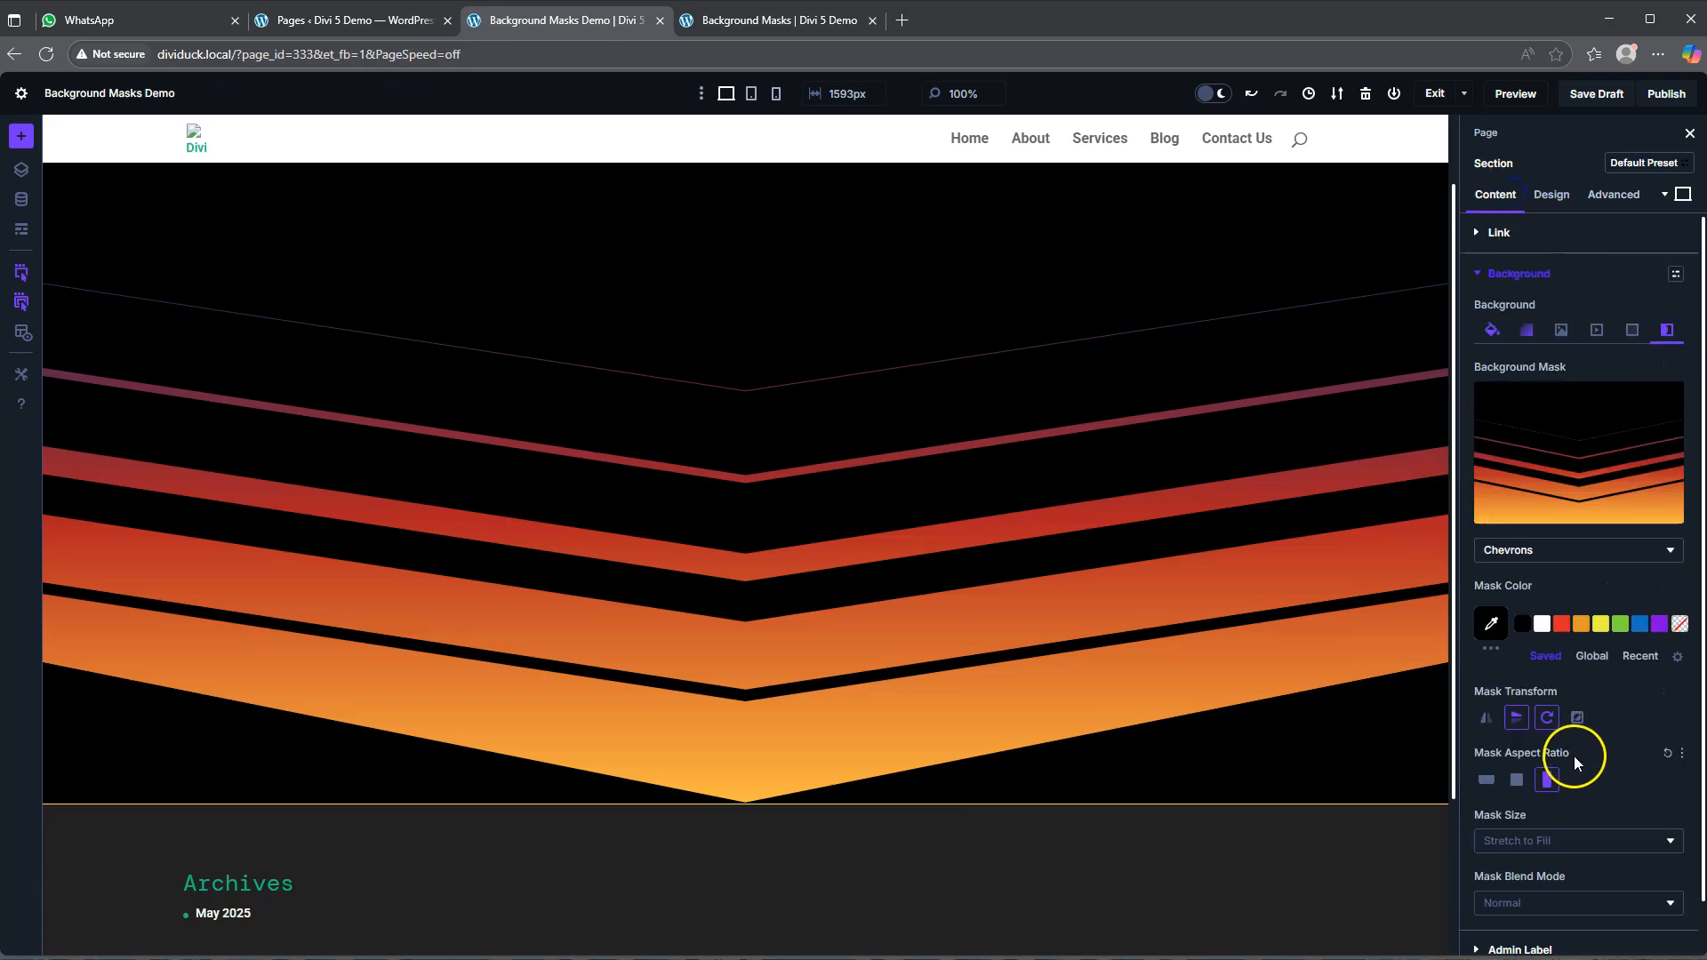
pyautogui.click(1528, 330)
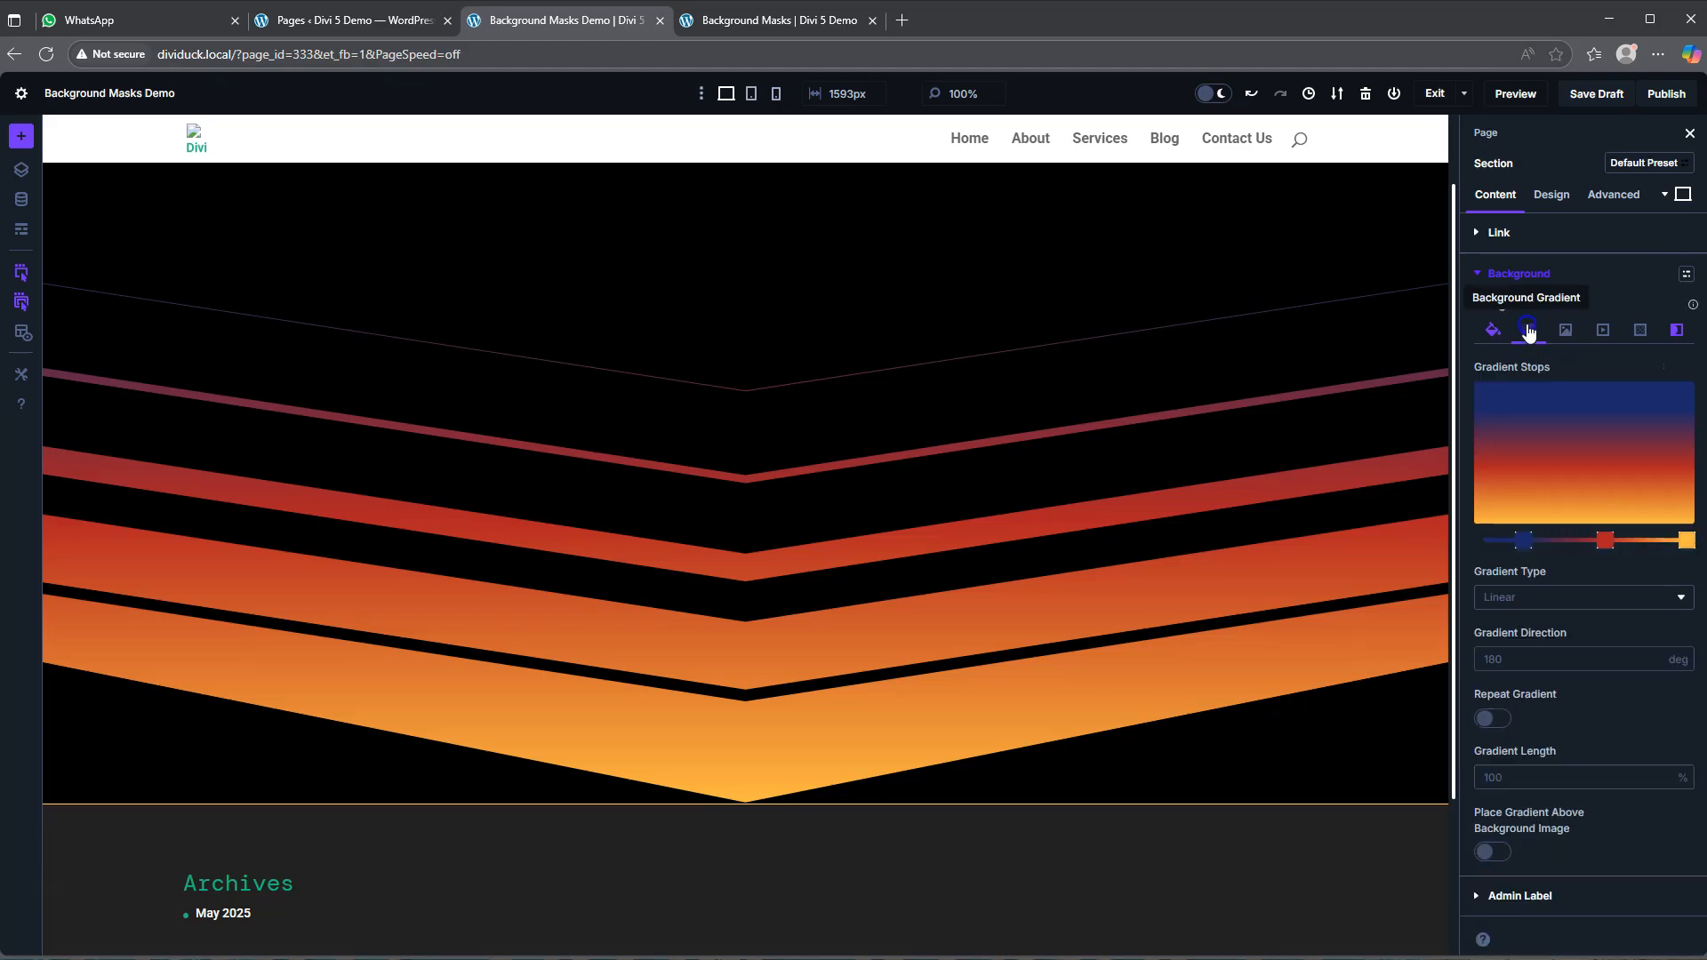
pyautogui.click(1502, 659)
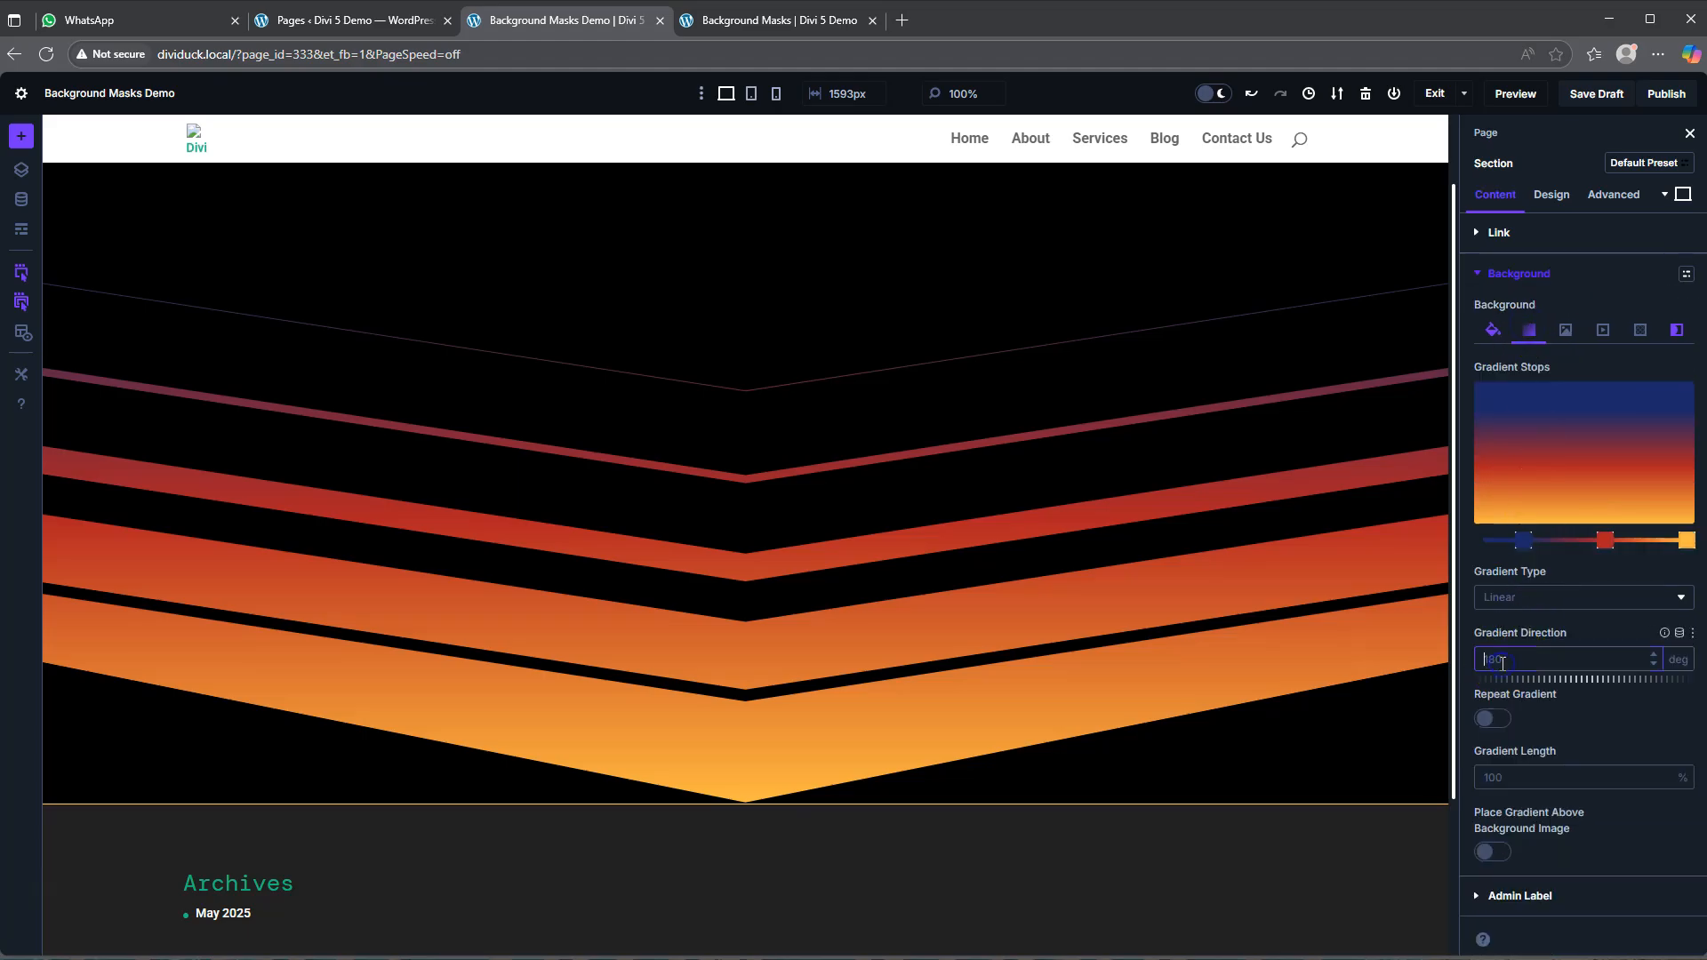
pyautogui.write('90')
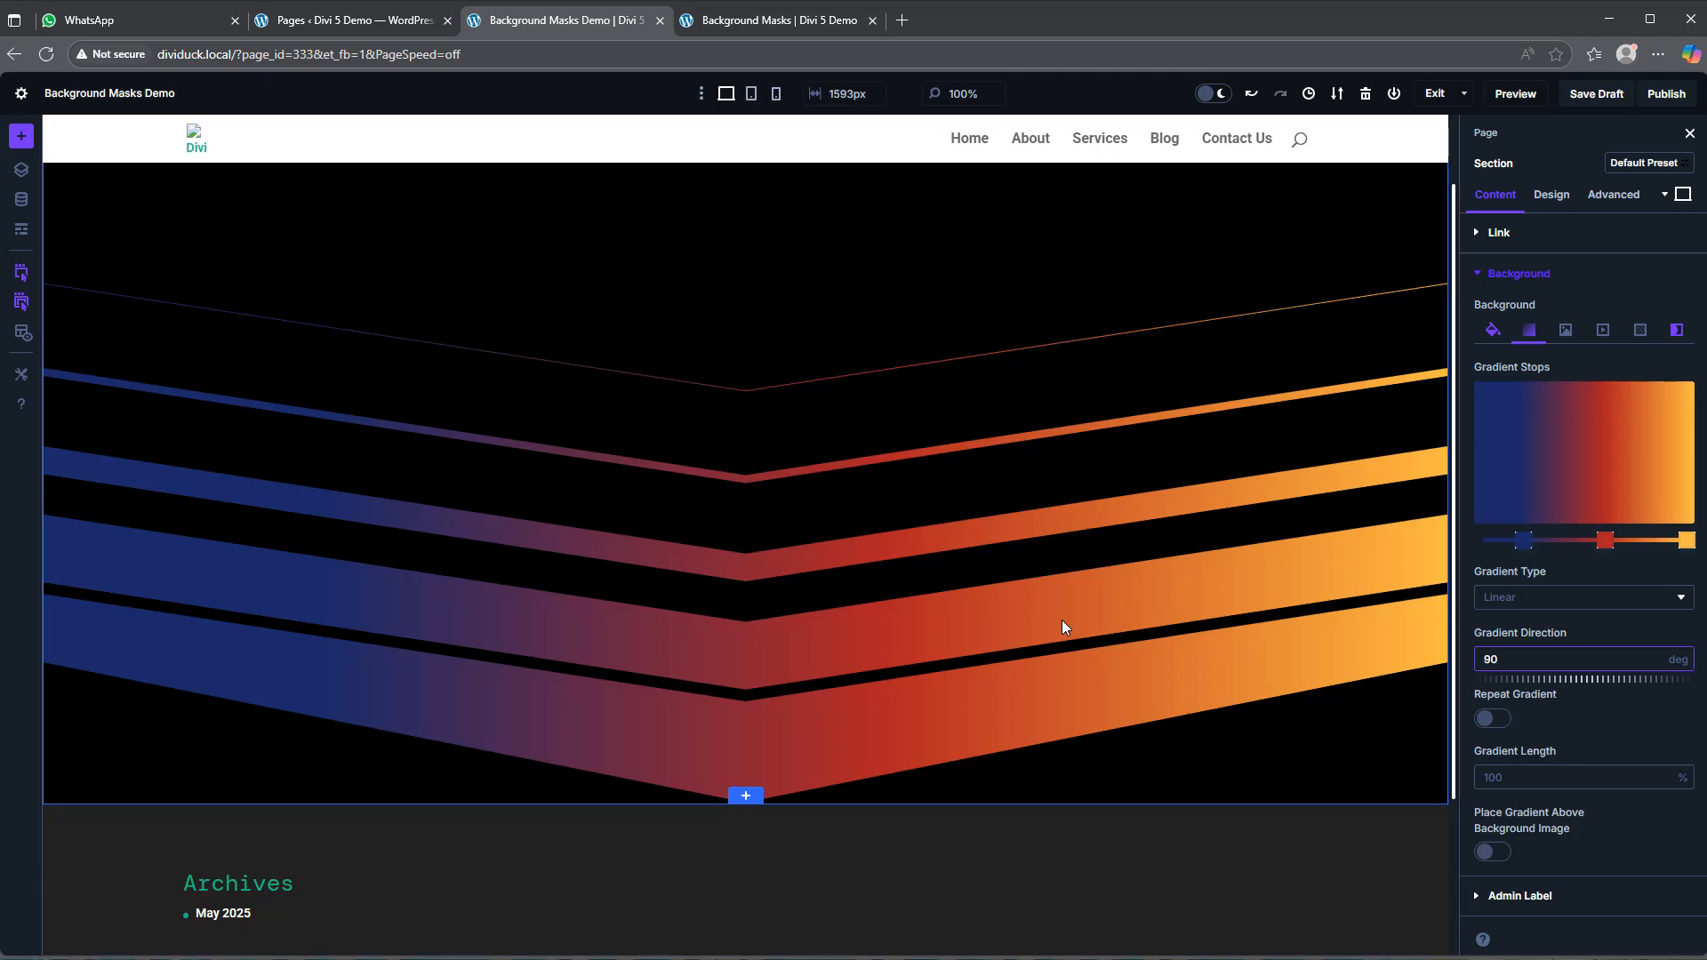
pyautogui.scroll(-2, 1049, 553)
pyautogui.scroll(2, 1049, 553)
pyautogui.click(770, 19)
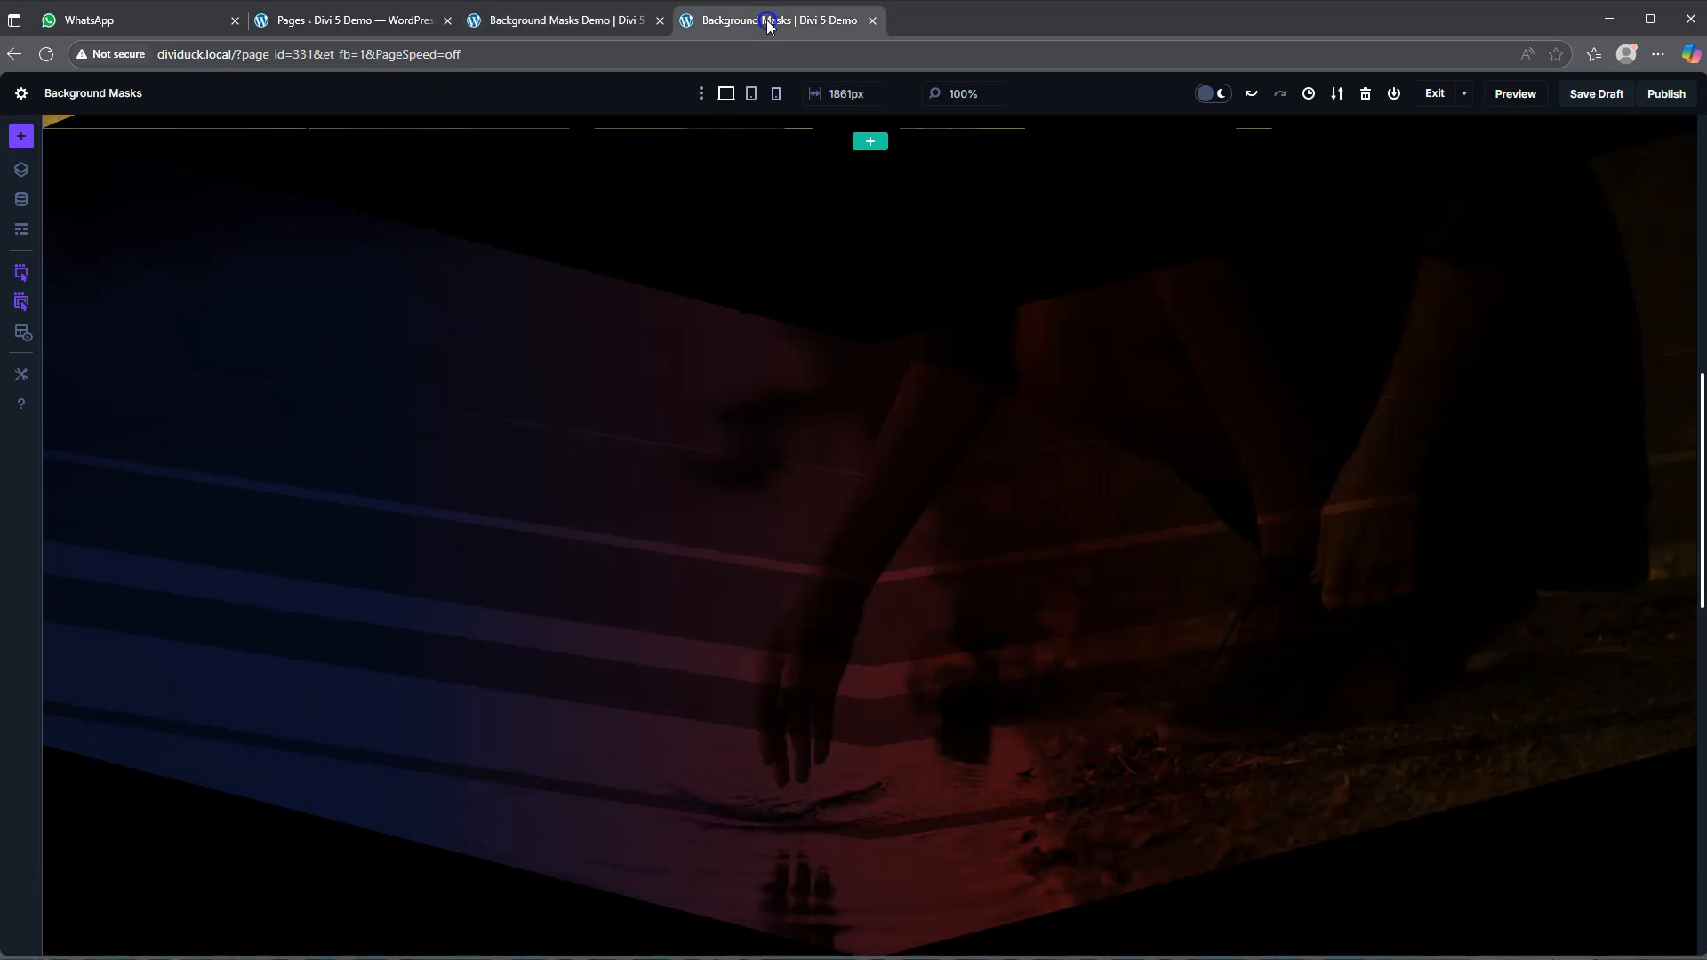
pyautogui.scroll(-3, 868, 547)
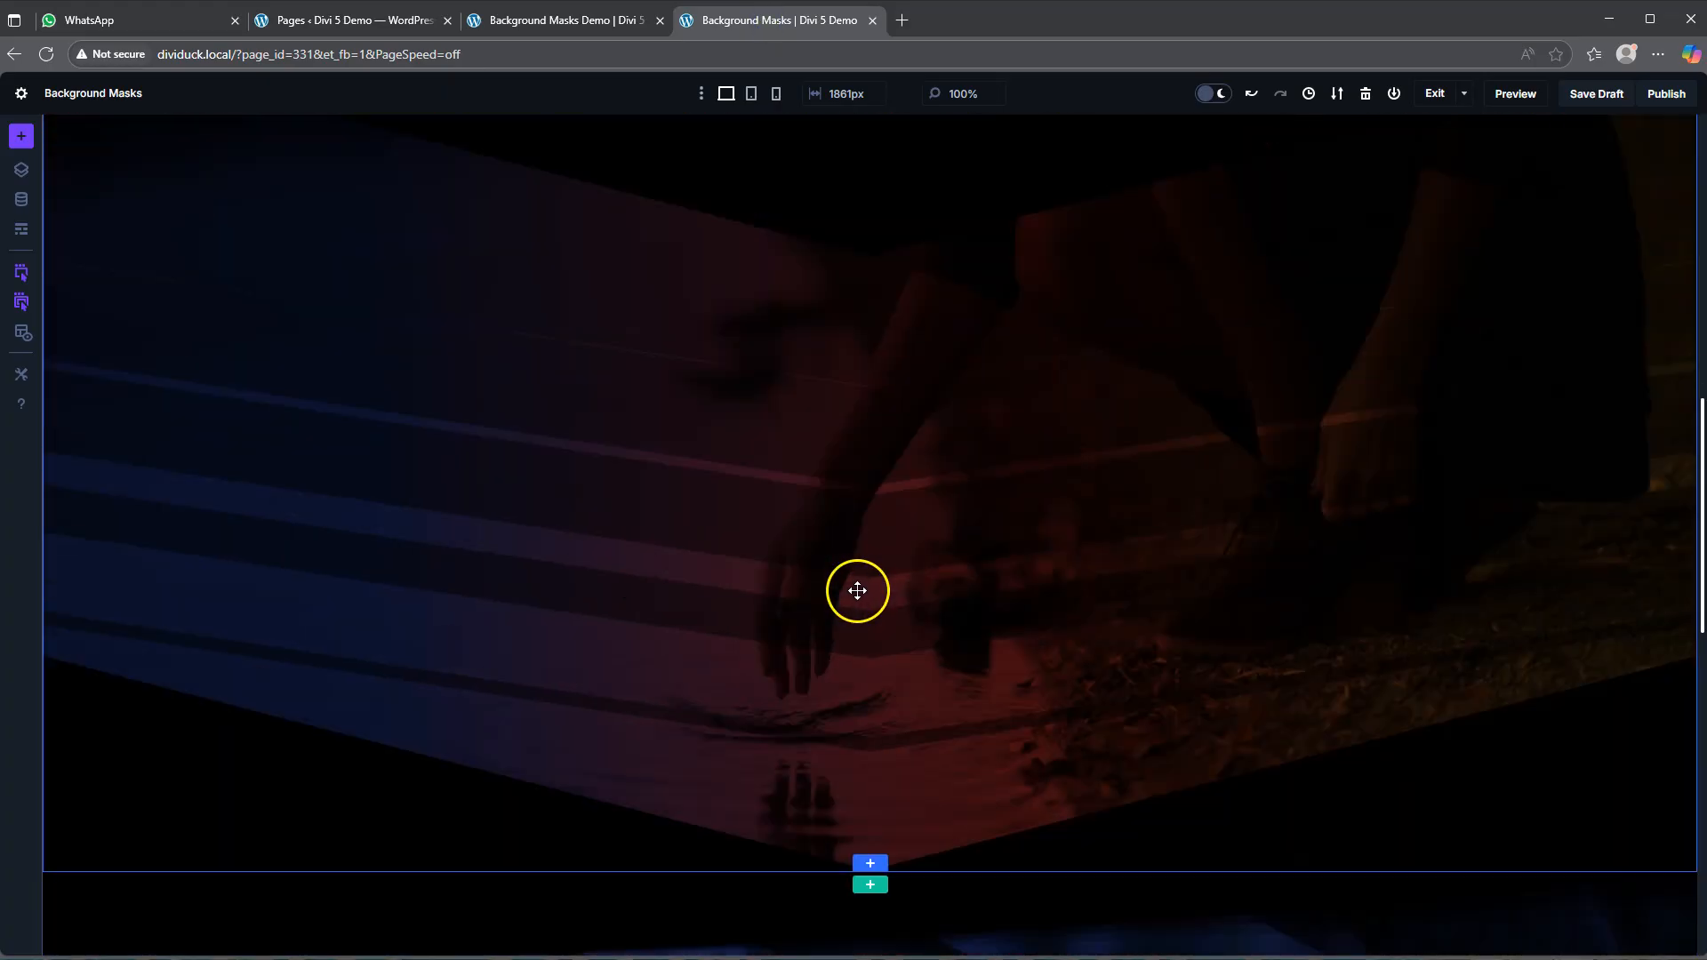
pyautogui.click(539, 22)
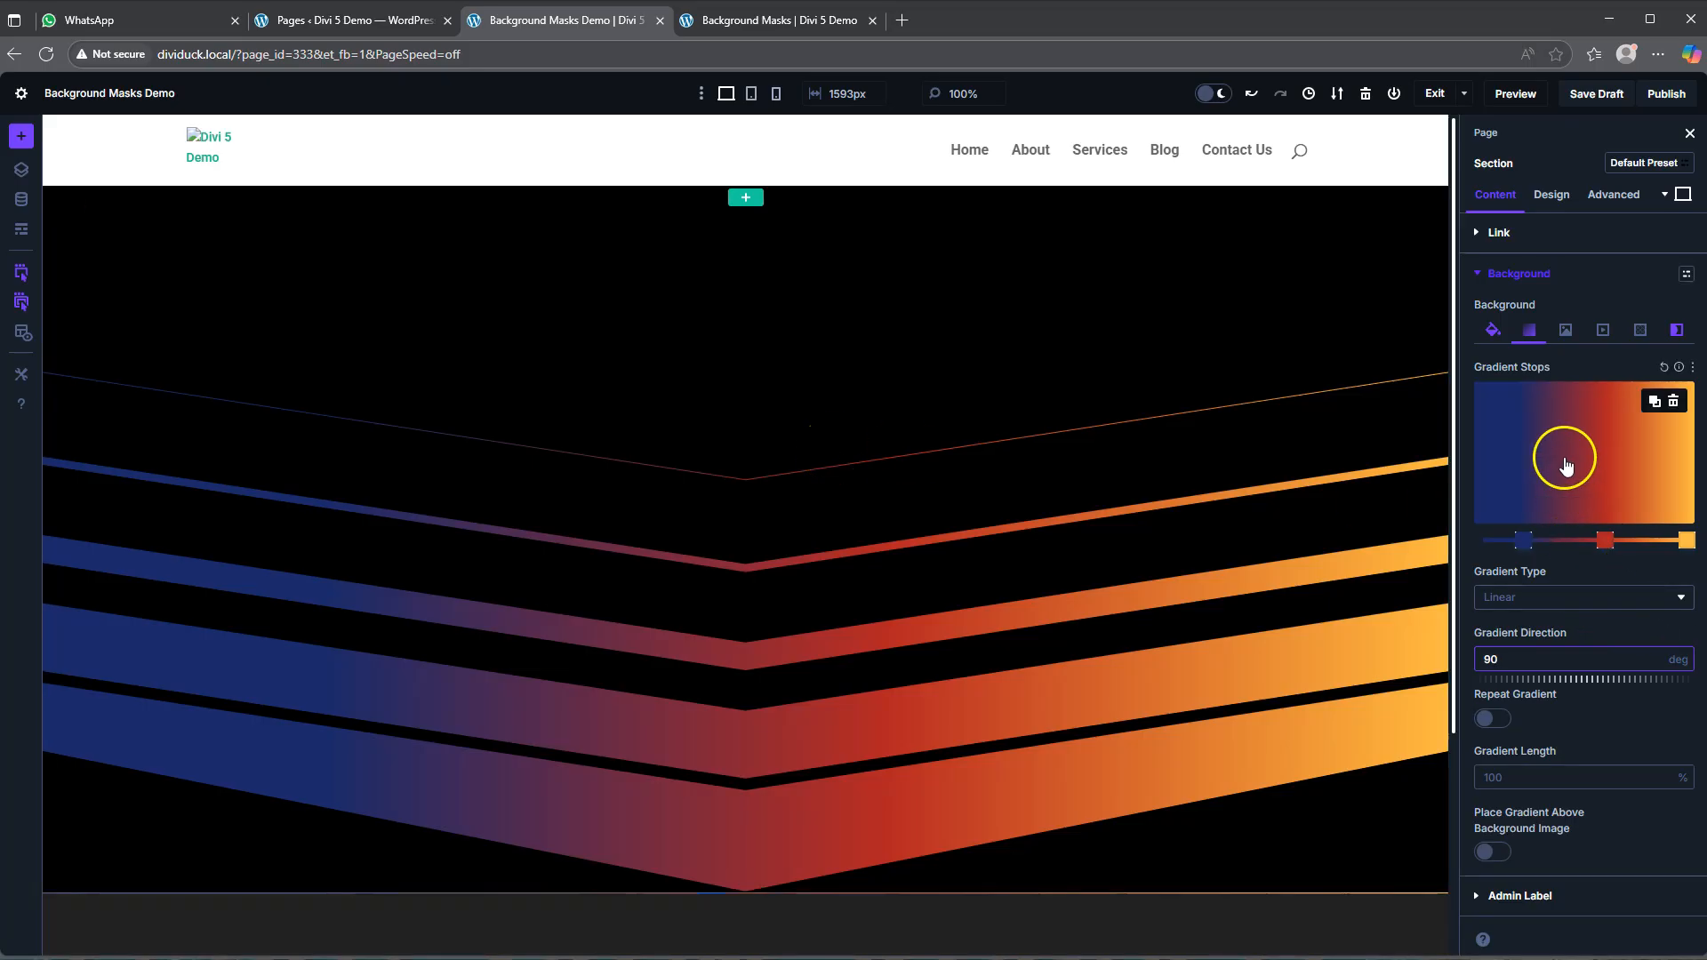
# - On the Background Masks Demo page, change the section's mask to Diagonal Bars 2, flipped only horizontally, without rotation, with the square aspect ratio
pyautogui.click(1677, 331)
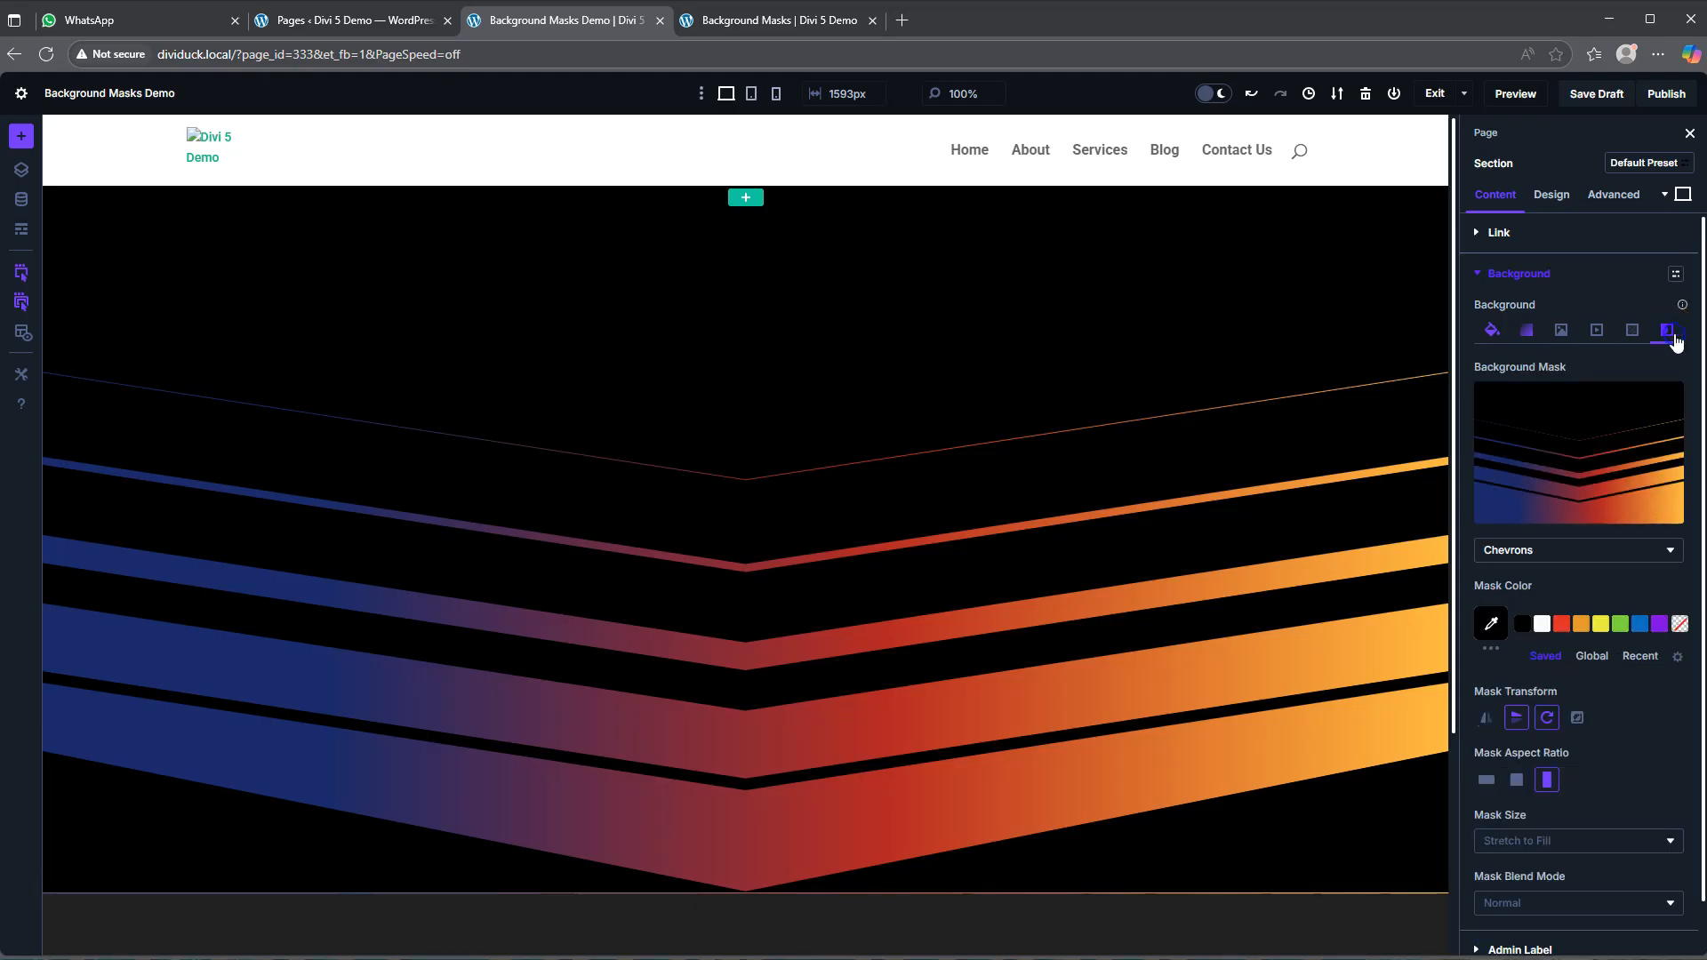
pyautogui.click(1553, 552)
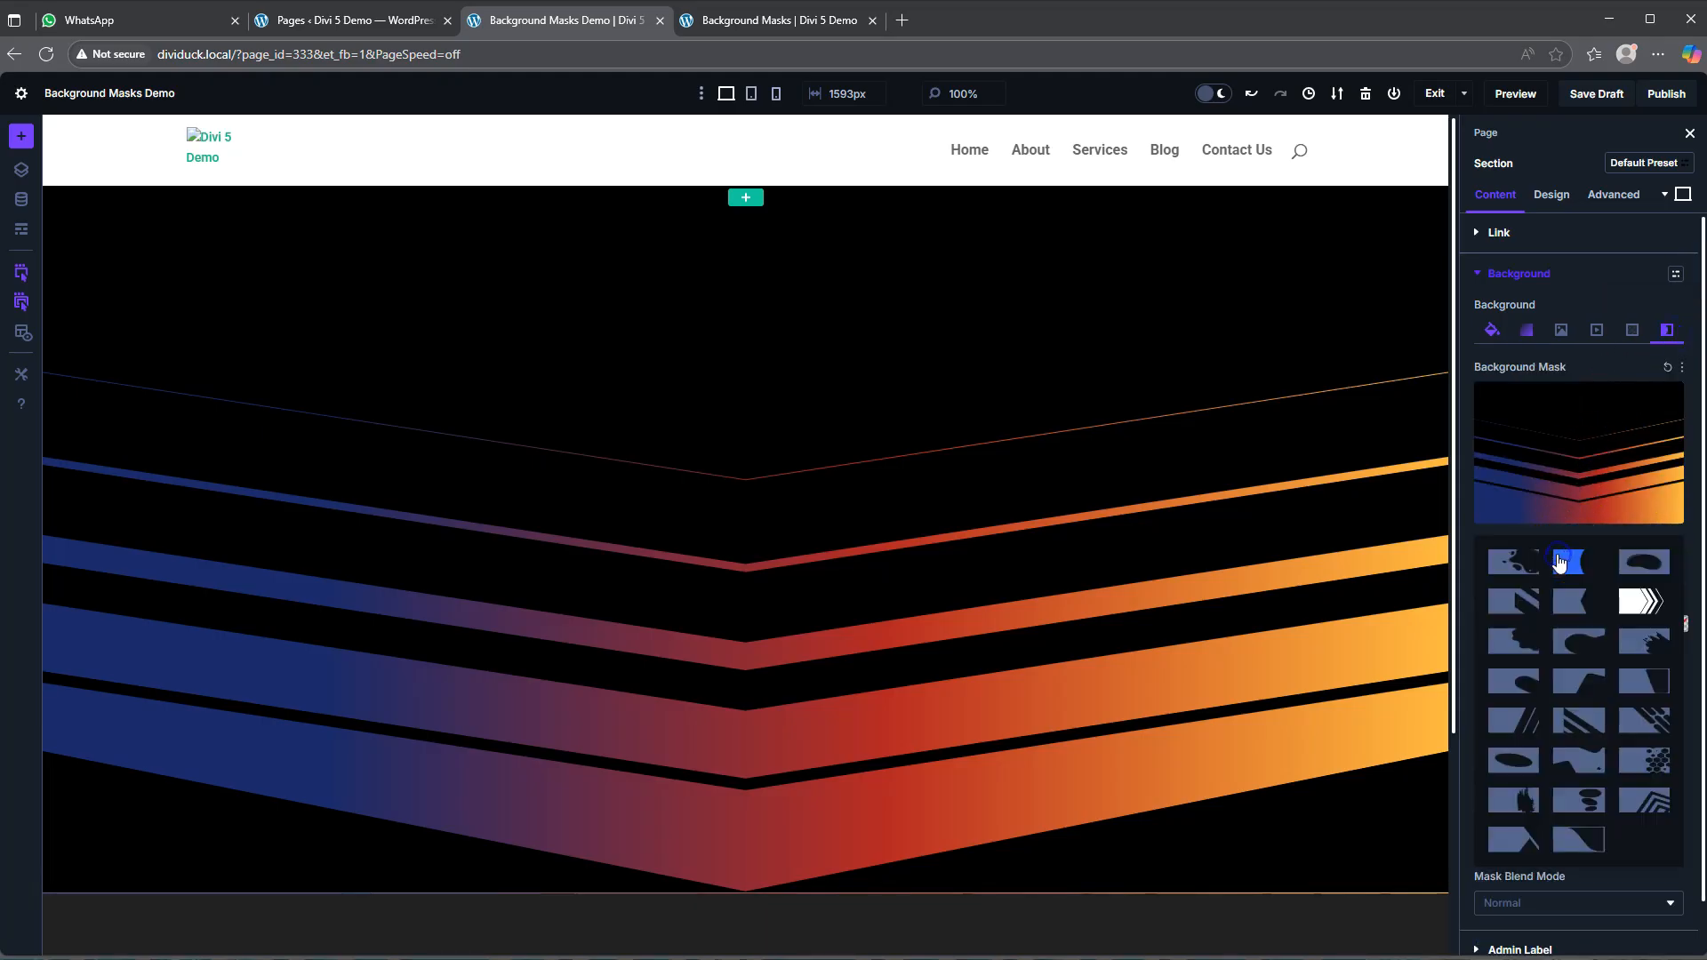
pyautogui.click(1578, 725)
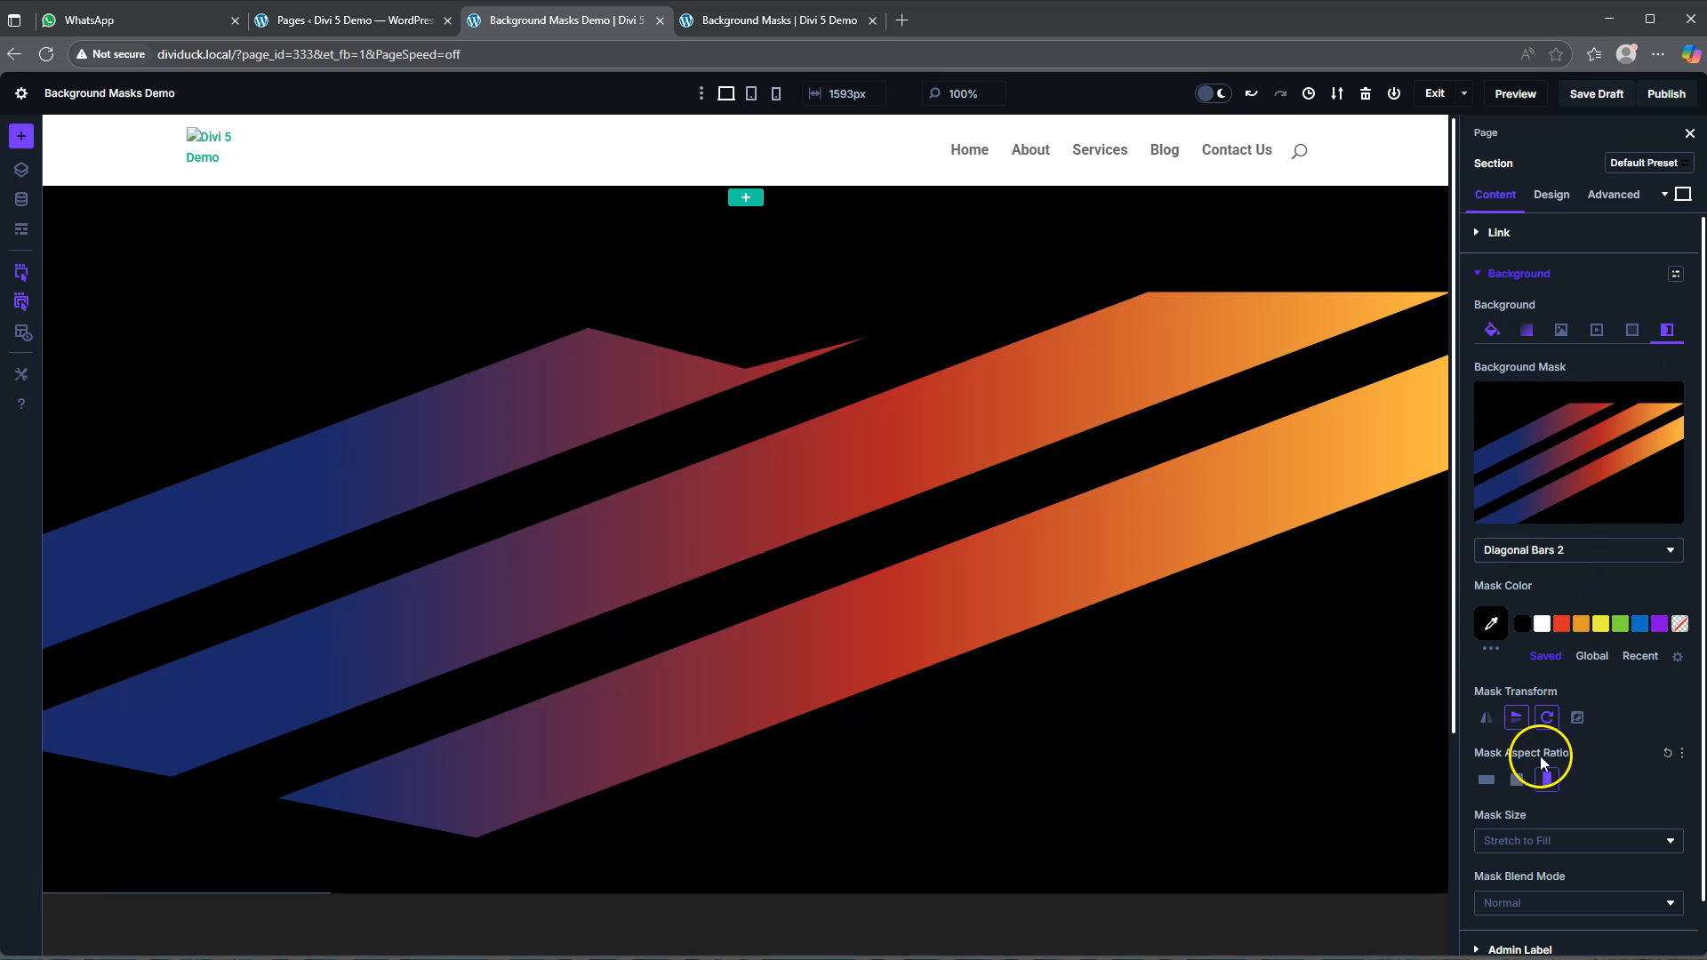
pyautogui.click(1517, 720)
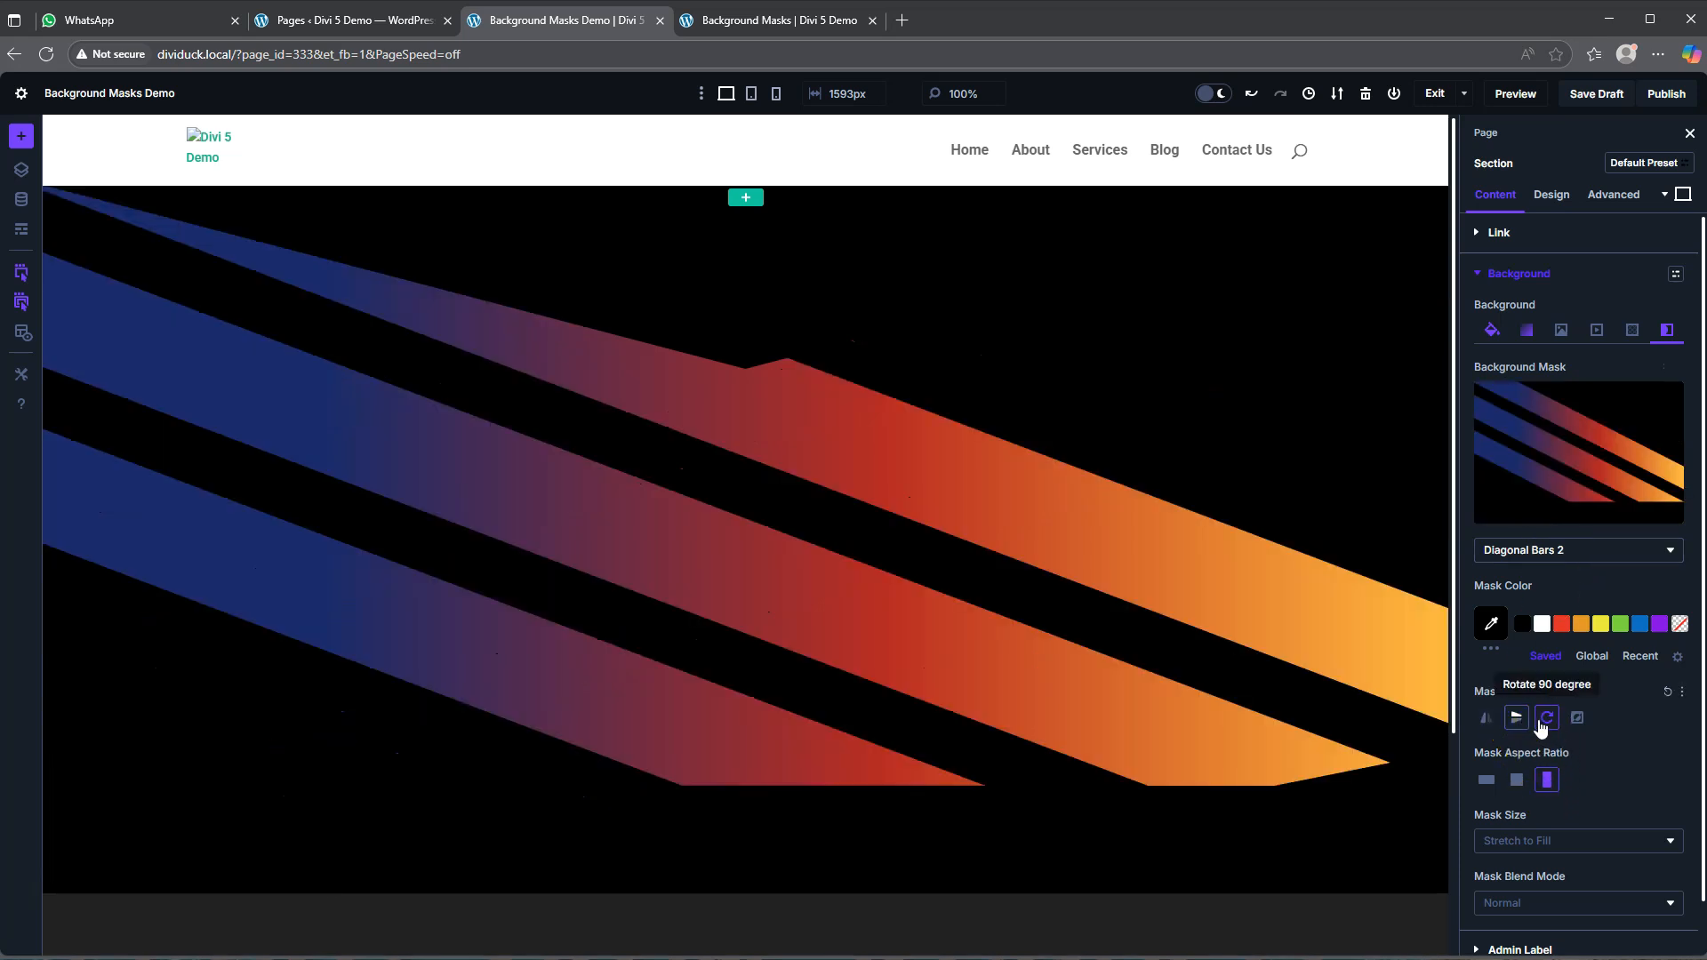
pyautogui.click(1547, 720)
pyautogui.click(1486, 719)
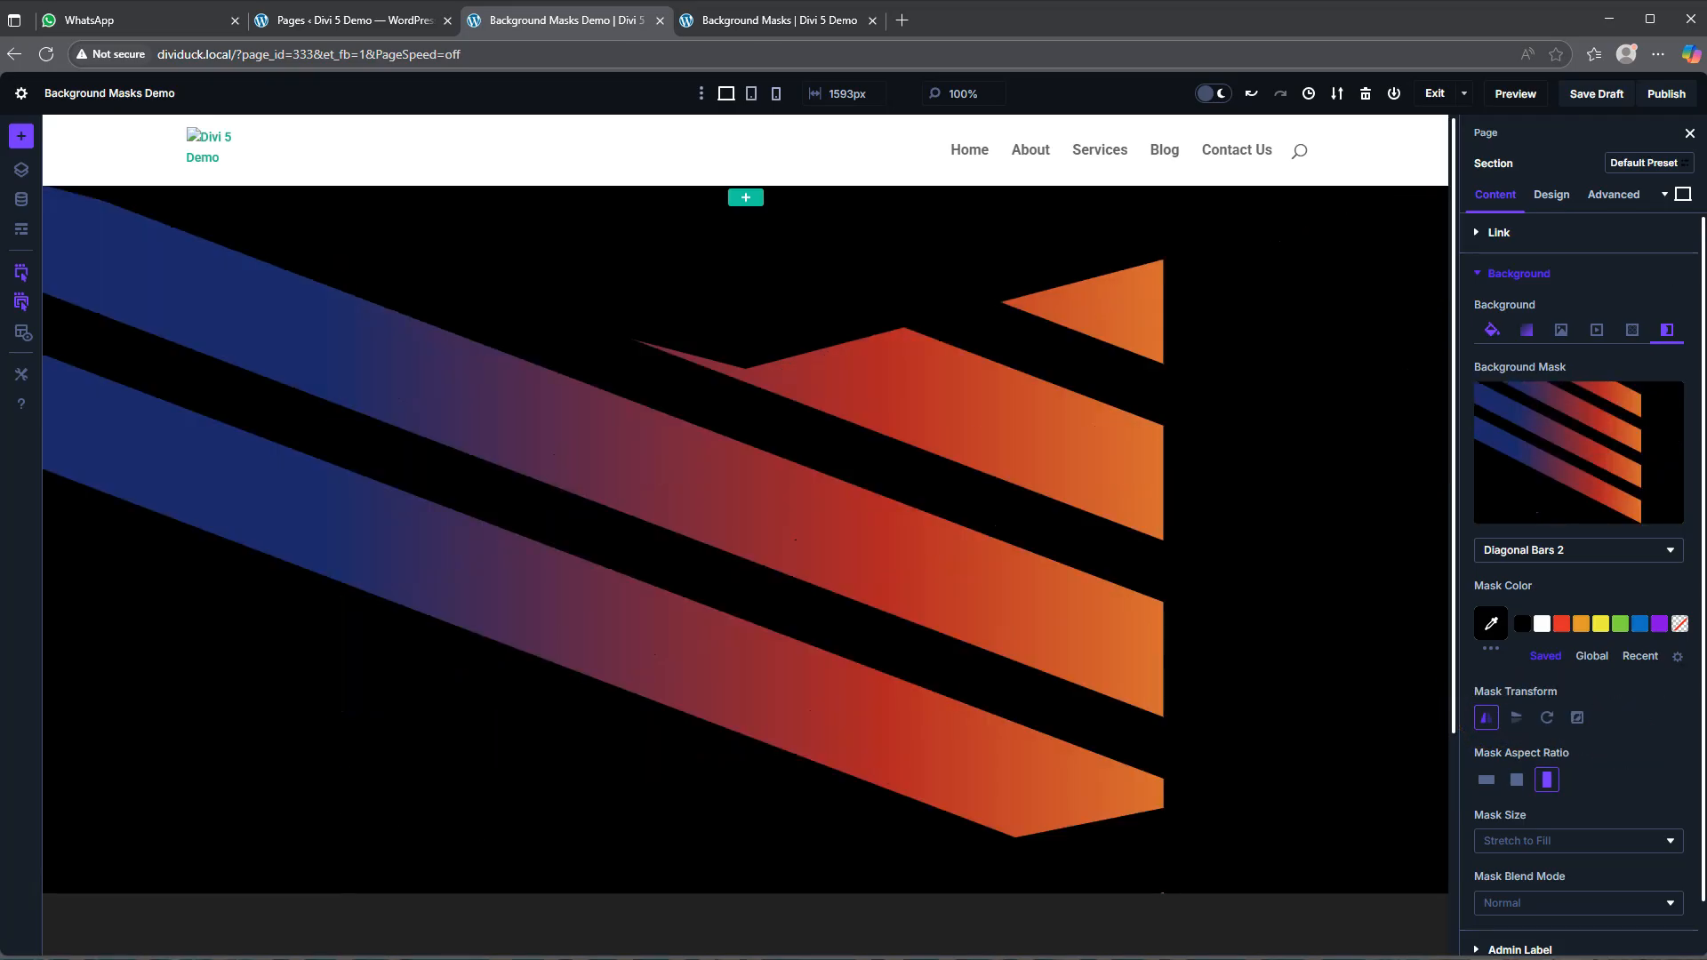
pyautogui.click(1518, 781)
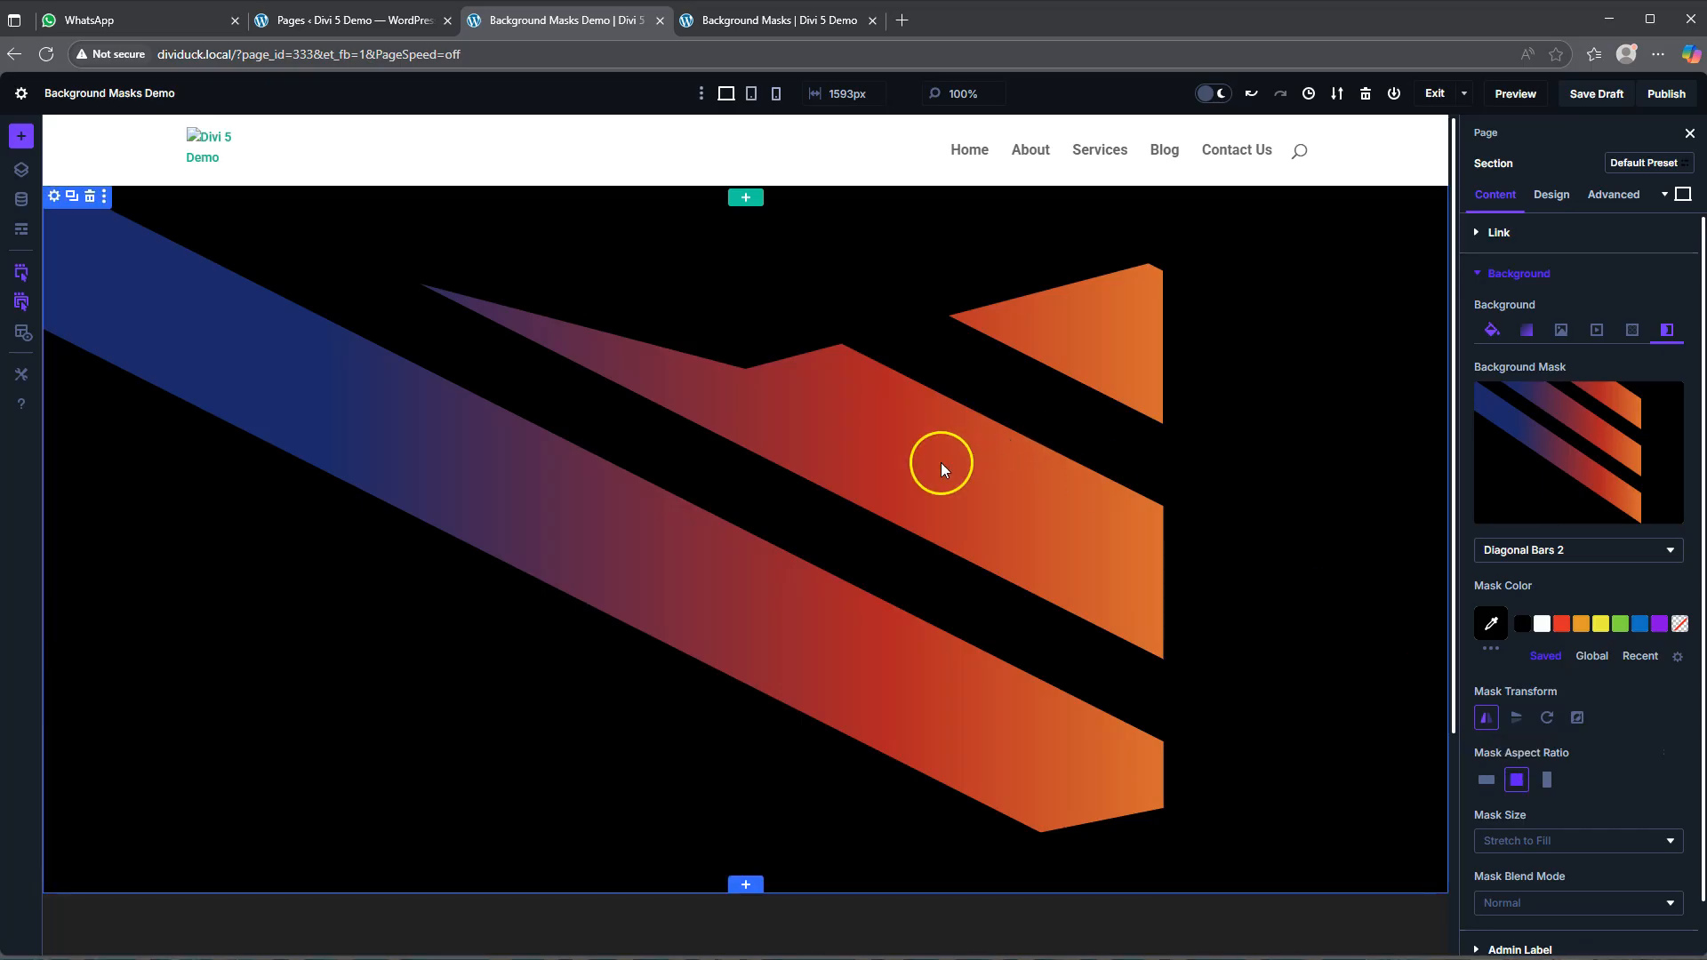
# - Change the section's top divider to the plain curved ramp style
pyautogui.scroll(-2, 934, 471)
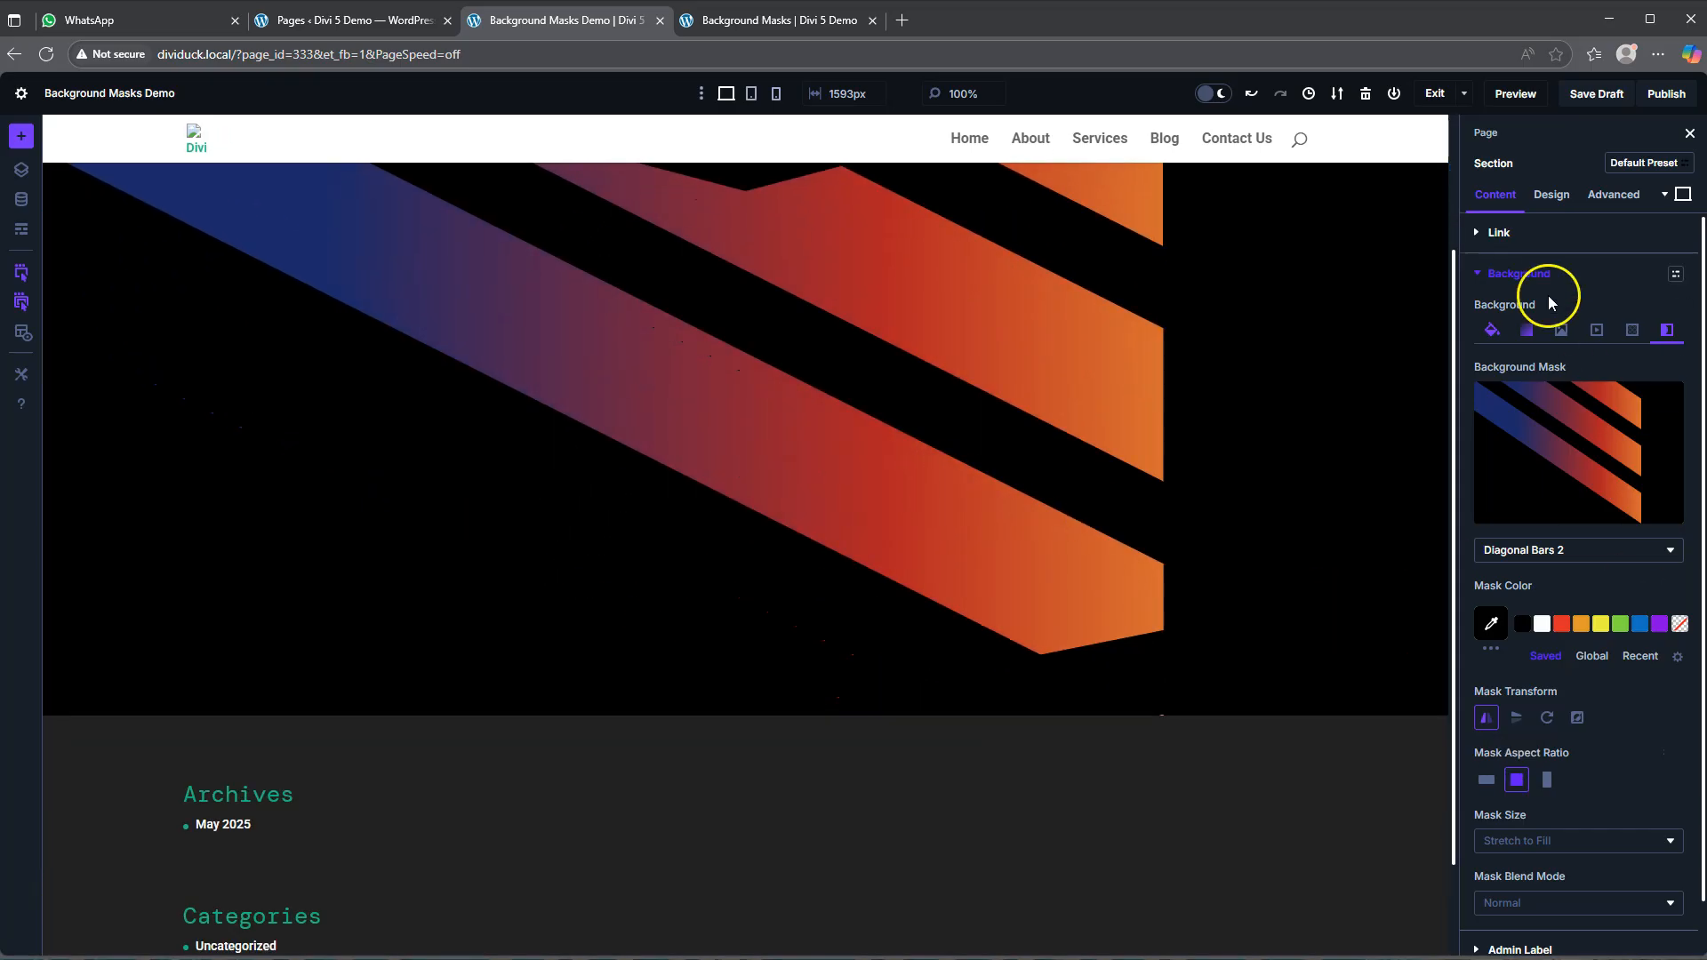
pyautogui.click(1551, 194)
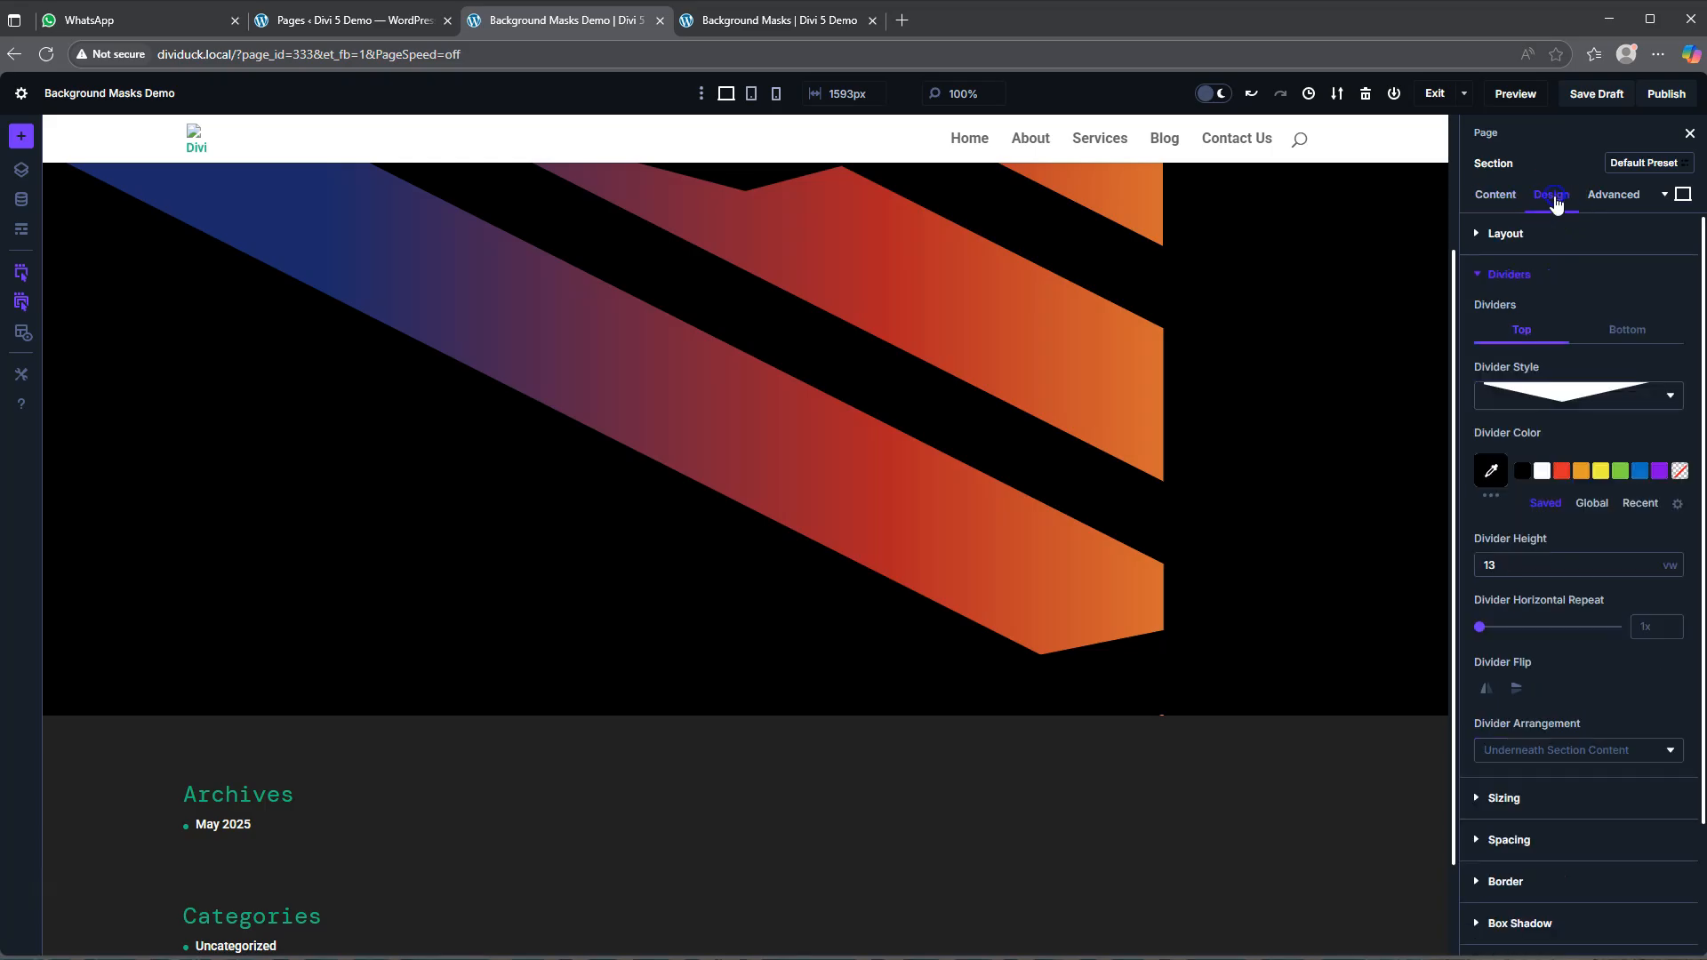
pyautogui.click(1552, 397)
pyautogui.scroll(-1, 1566, 562)
pyautogui.scroll(-3, 1566, 562)
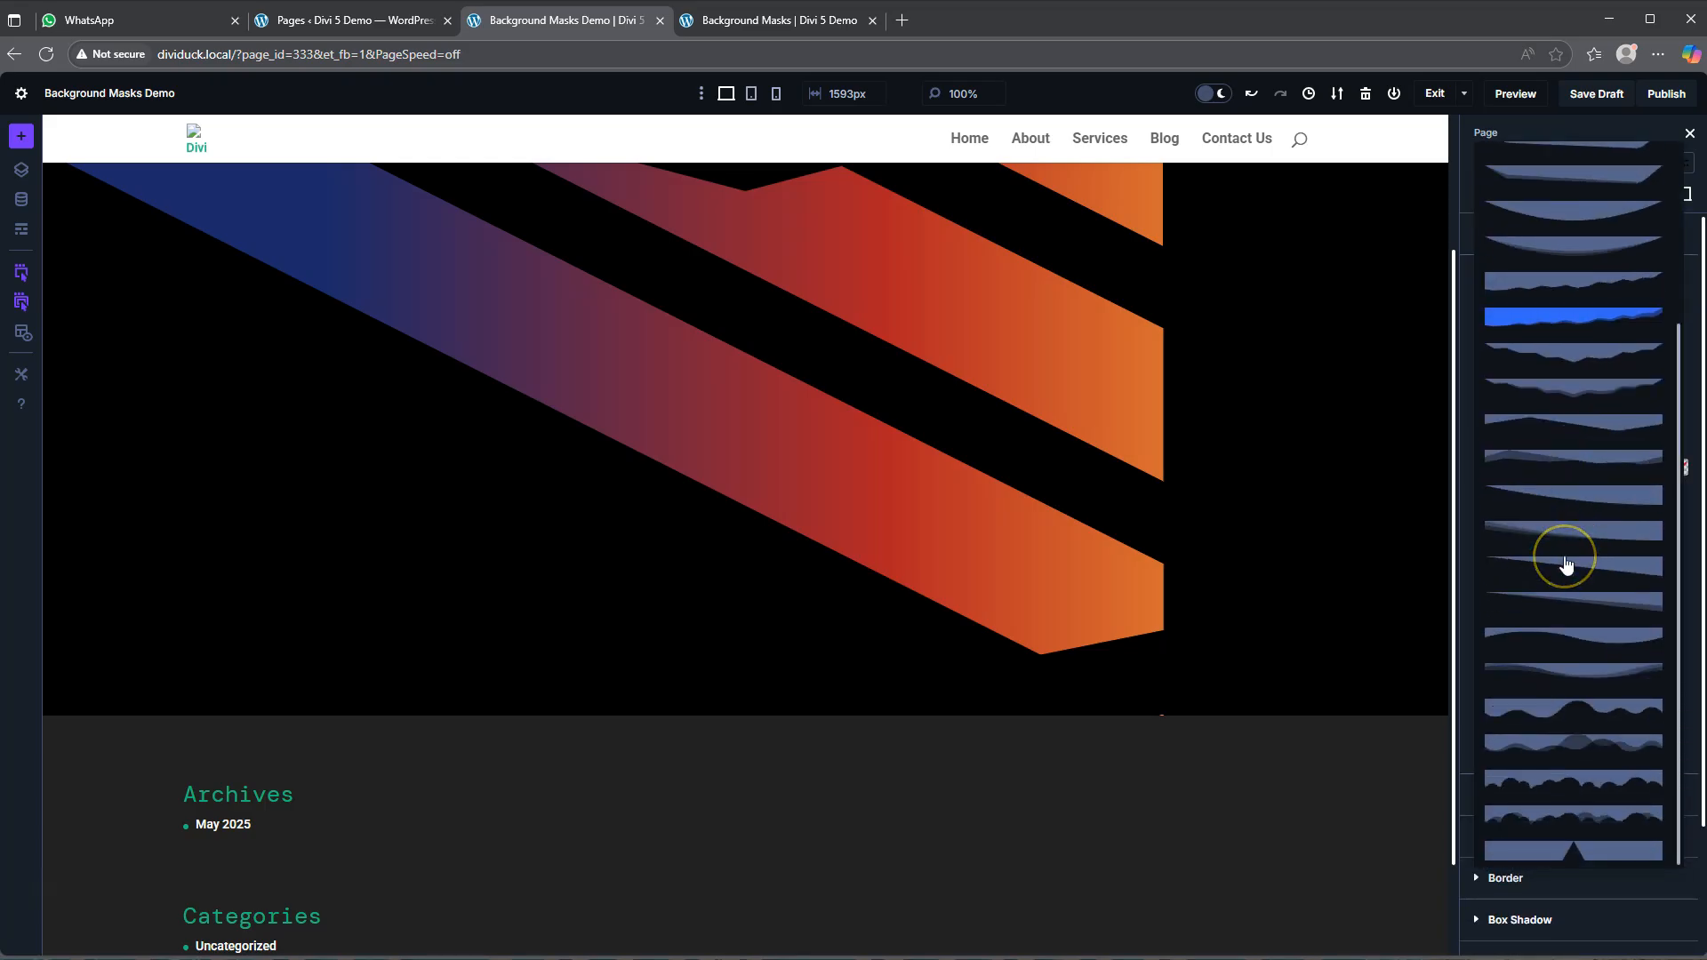
pyautogui.click(1563, 529)
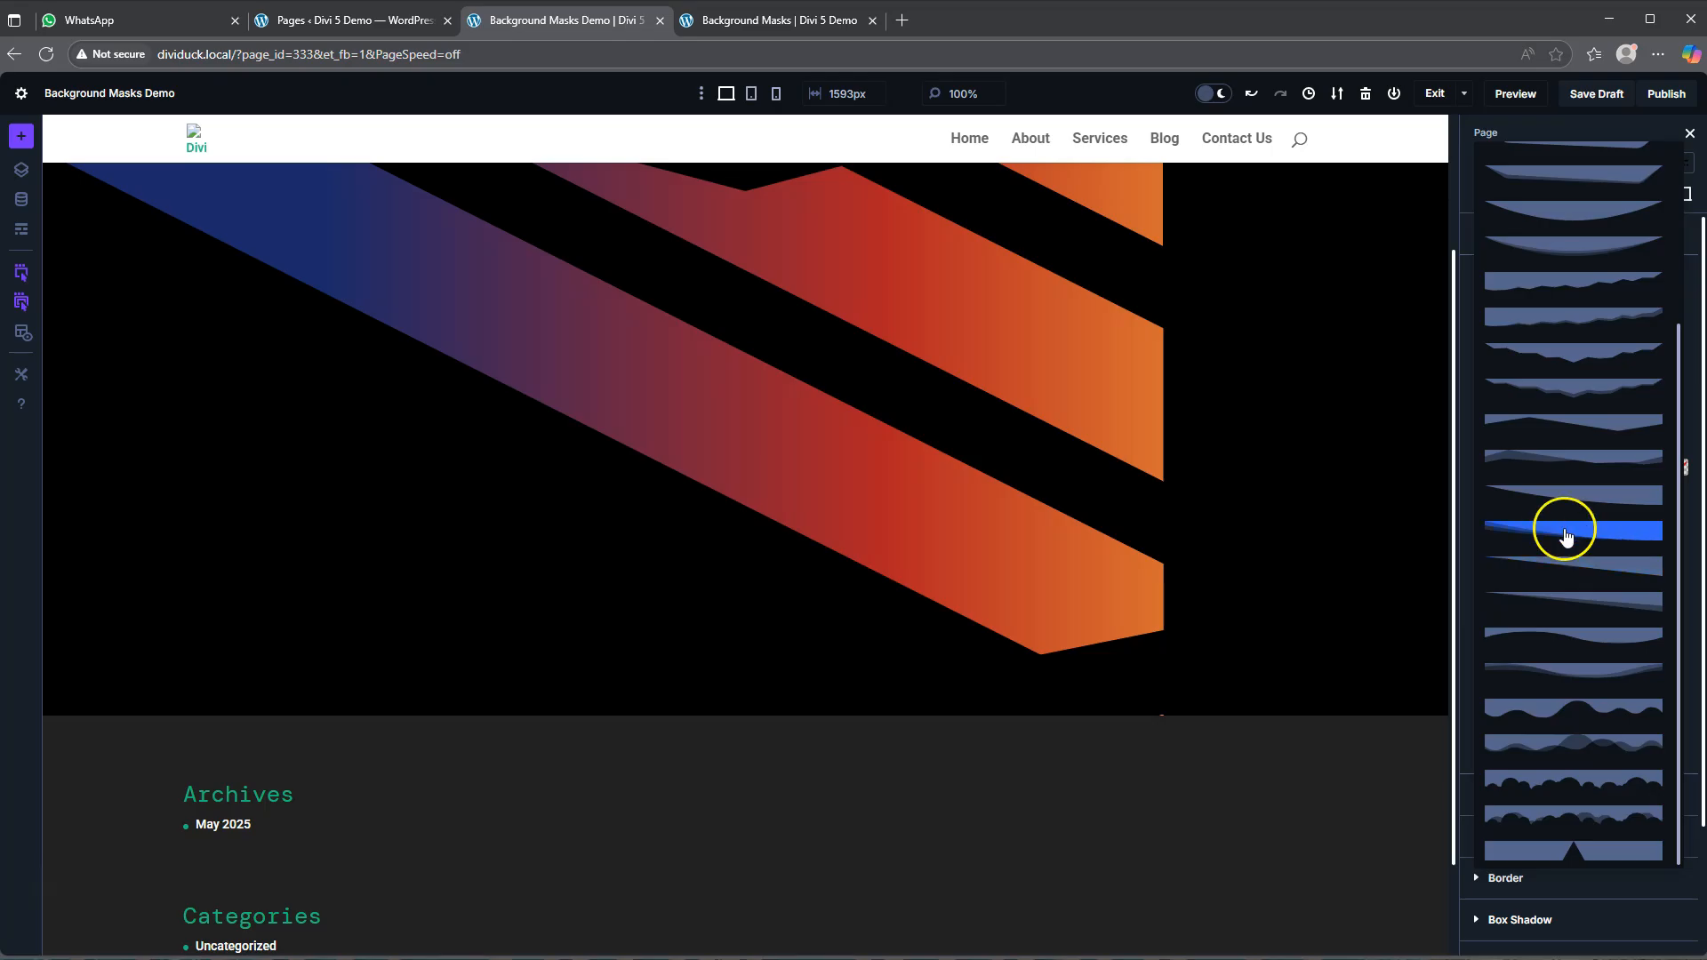
pyautogui.scroll(4, 1565, 518)
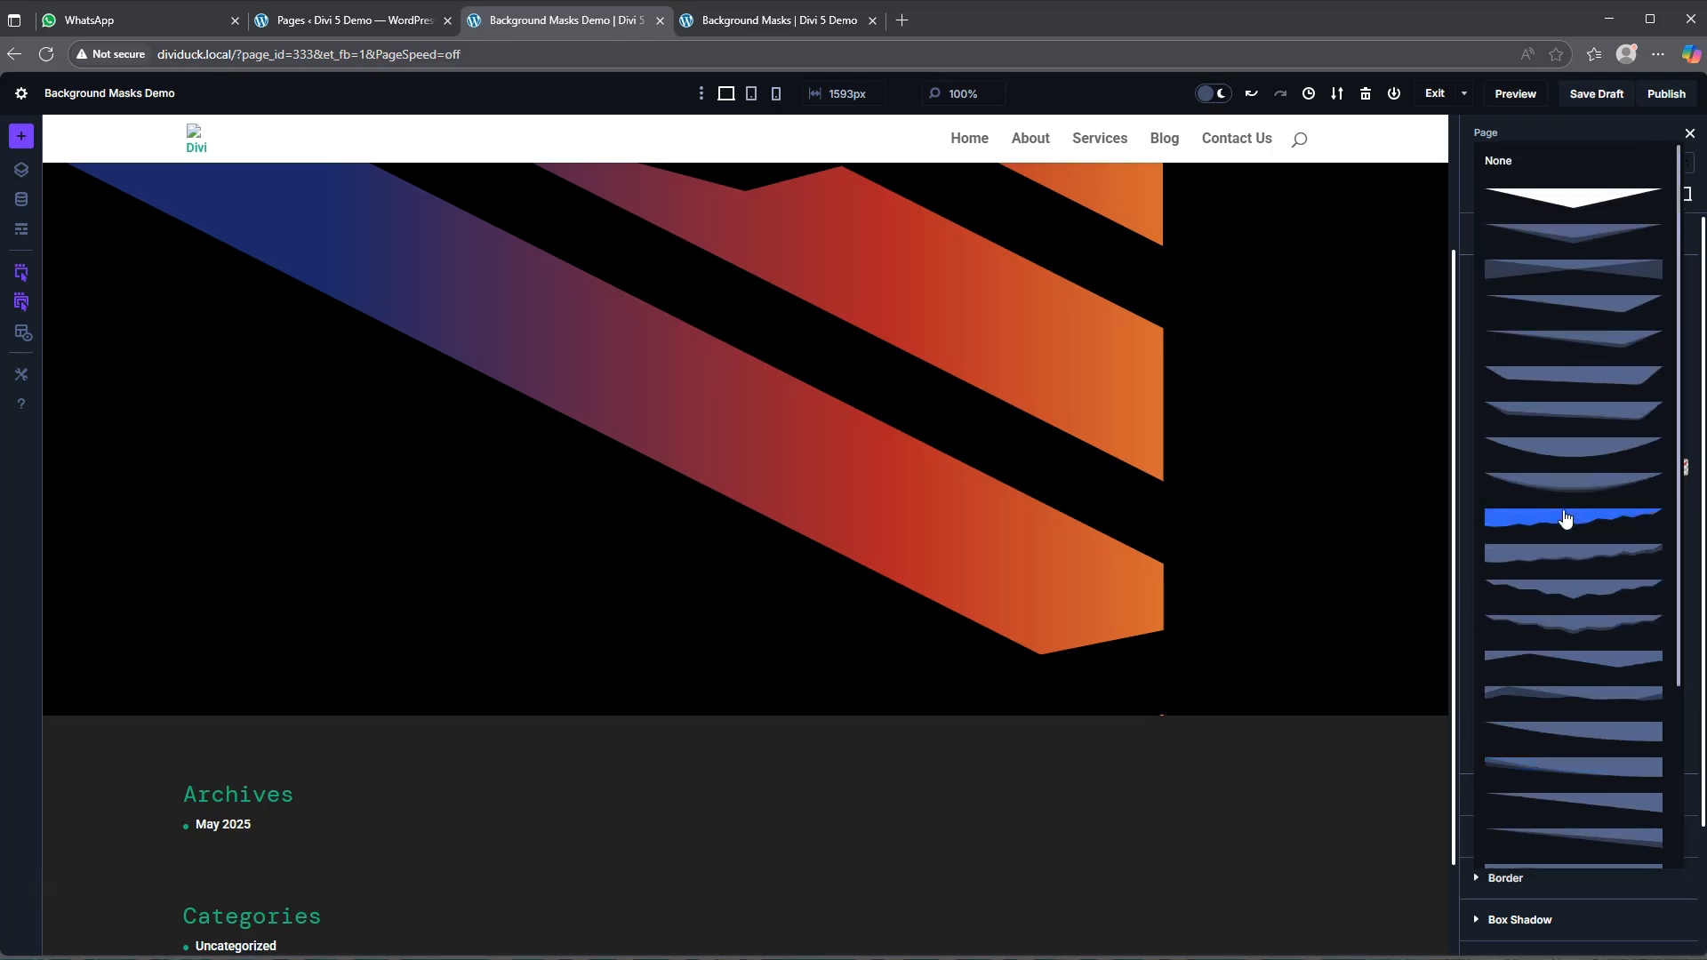
pyautogui.scroll(-3, 1565, 518)
pyautogui.click(1565, 518)
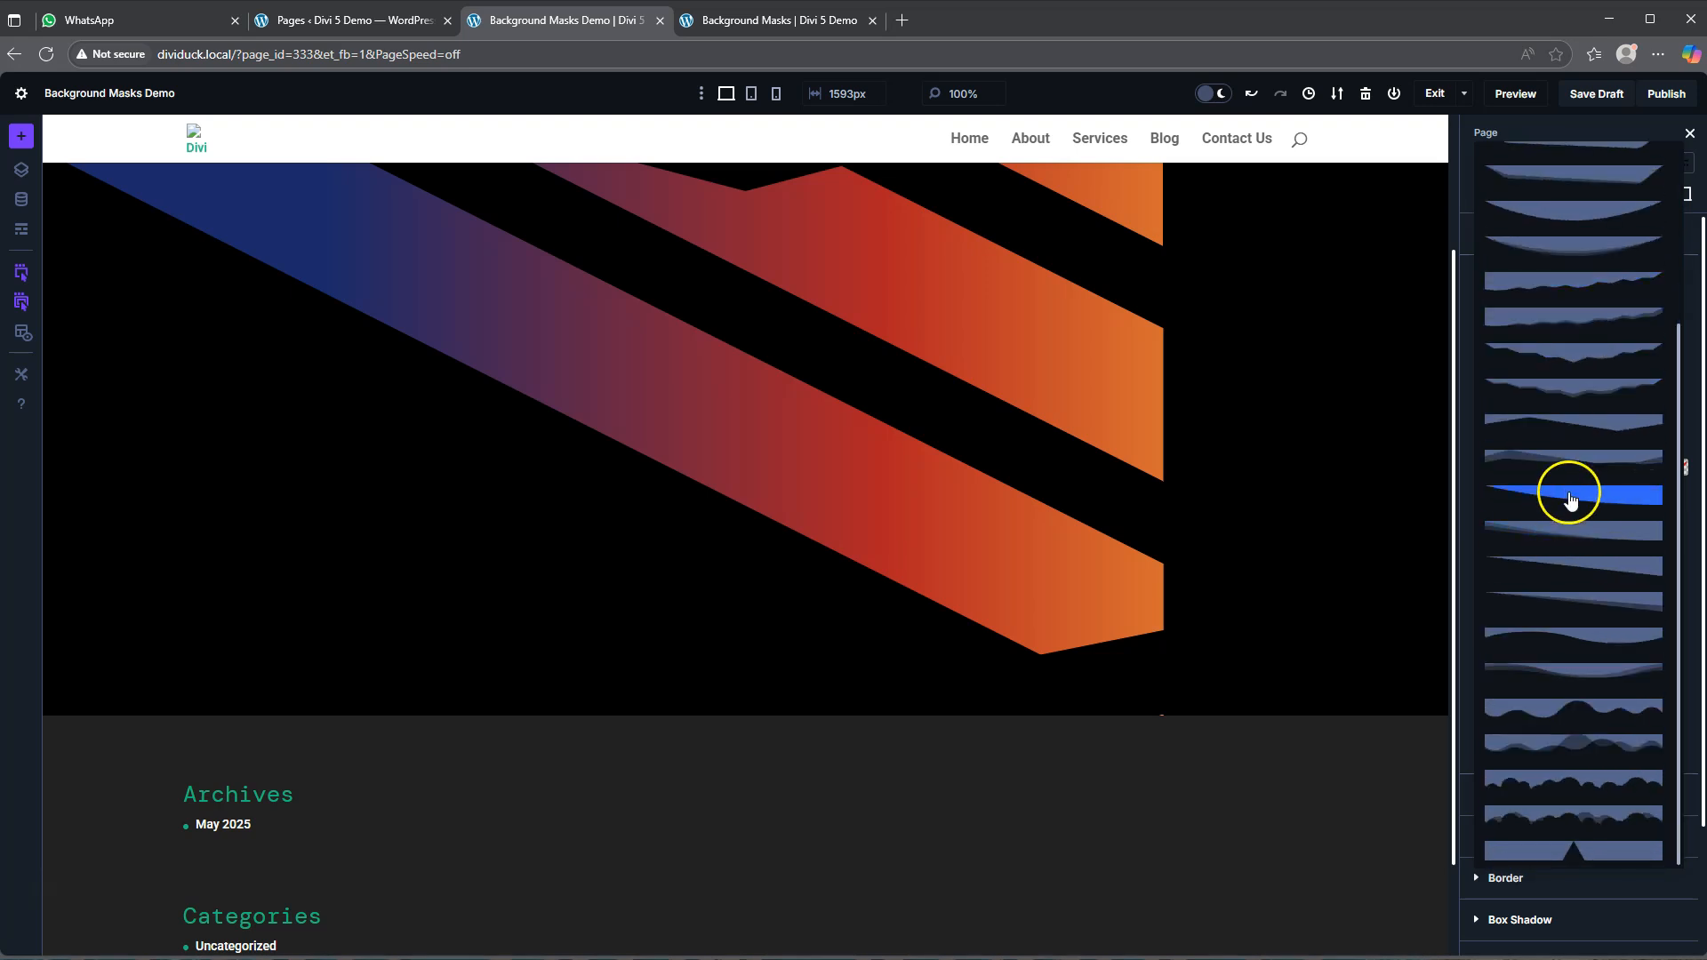
# - Change the section's top divider to the layered curved ramp style and flip it horizontally
pyautogui.click(1576, 393)
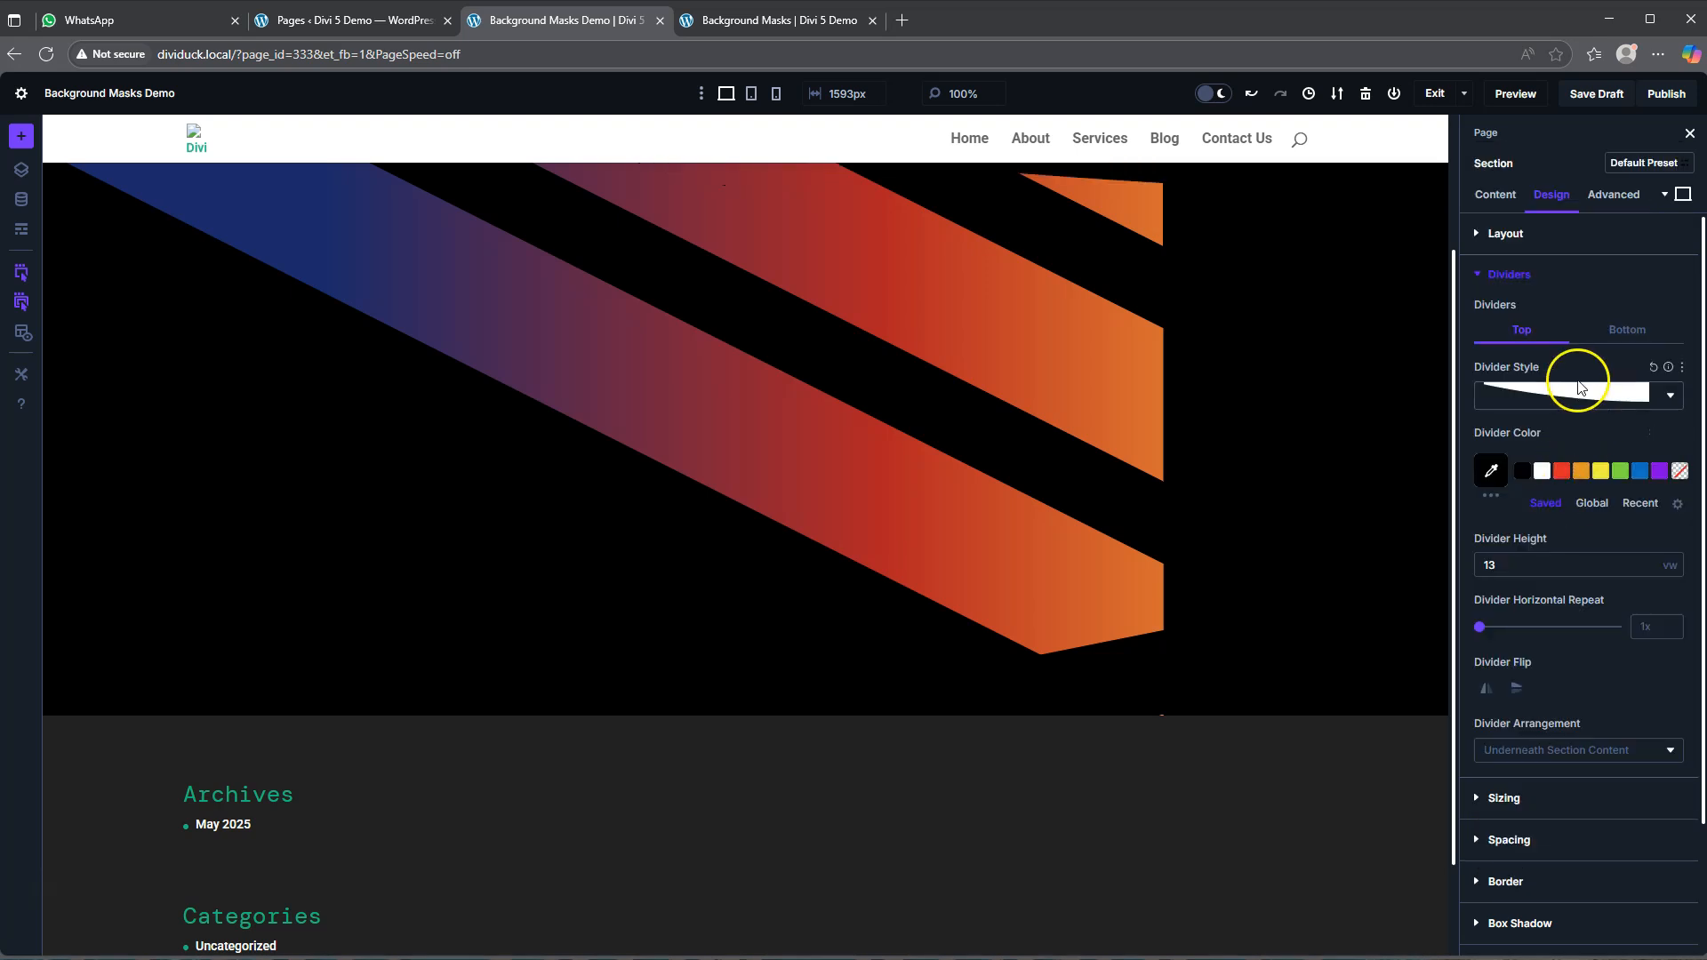
pyautogui.click(1585, 496)
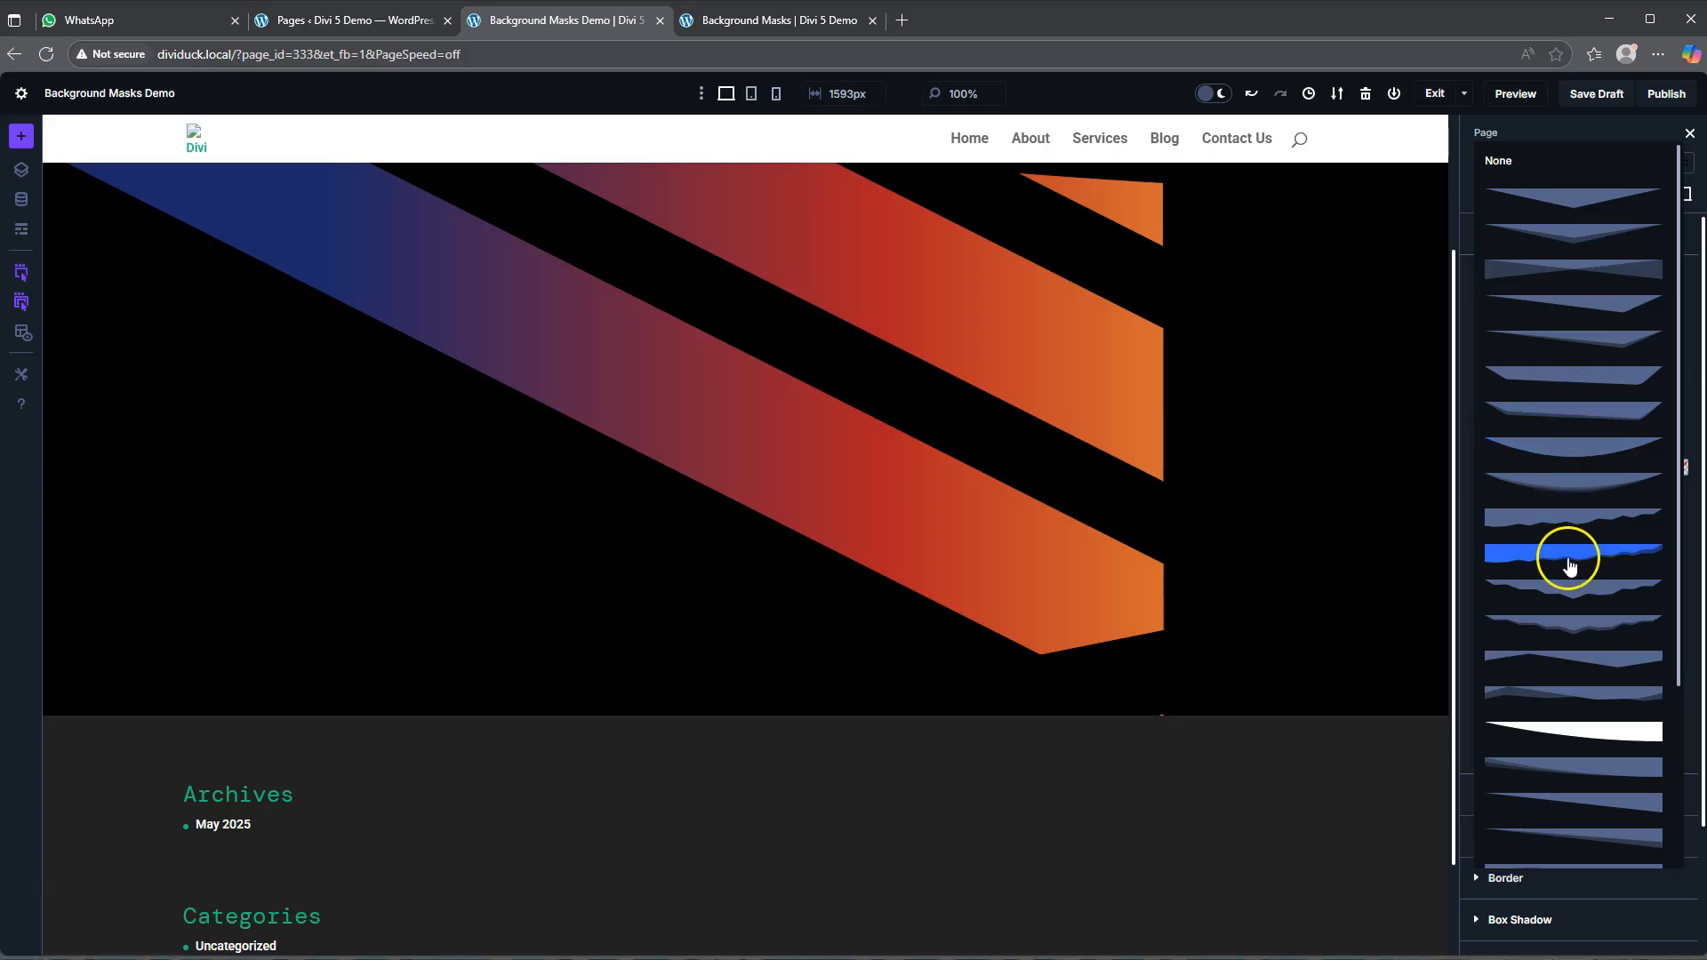
pyautogui.click(1576, 765)
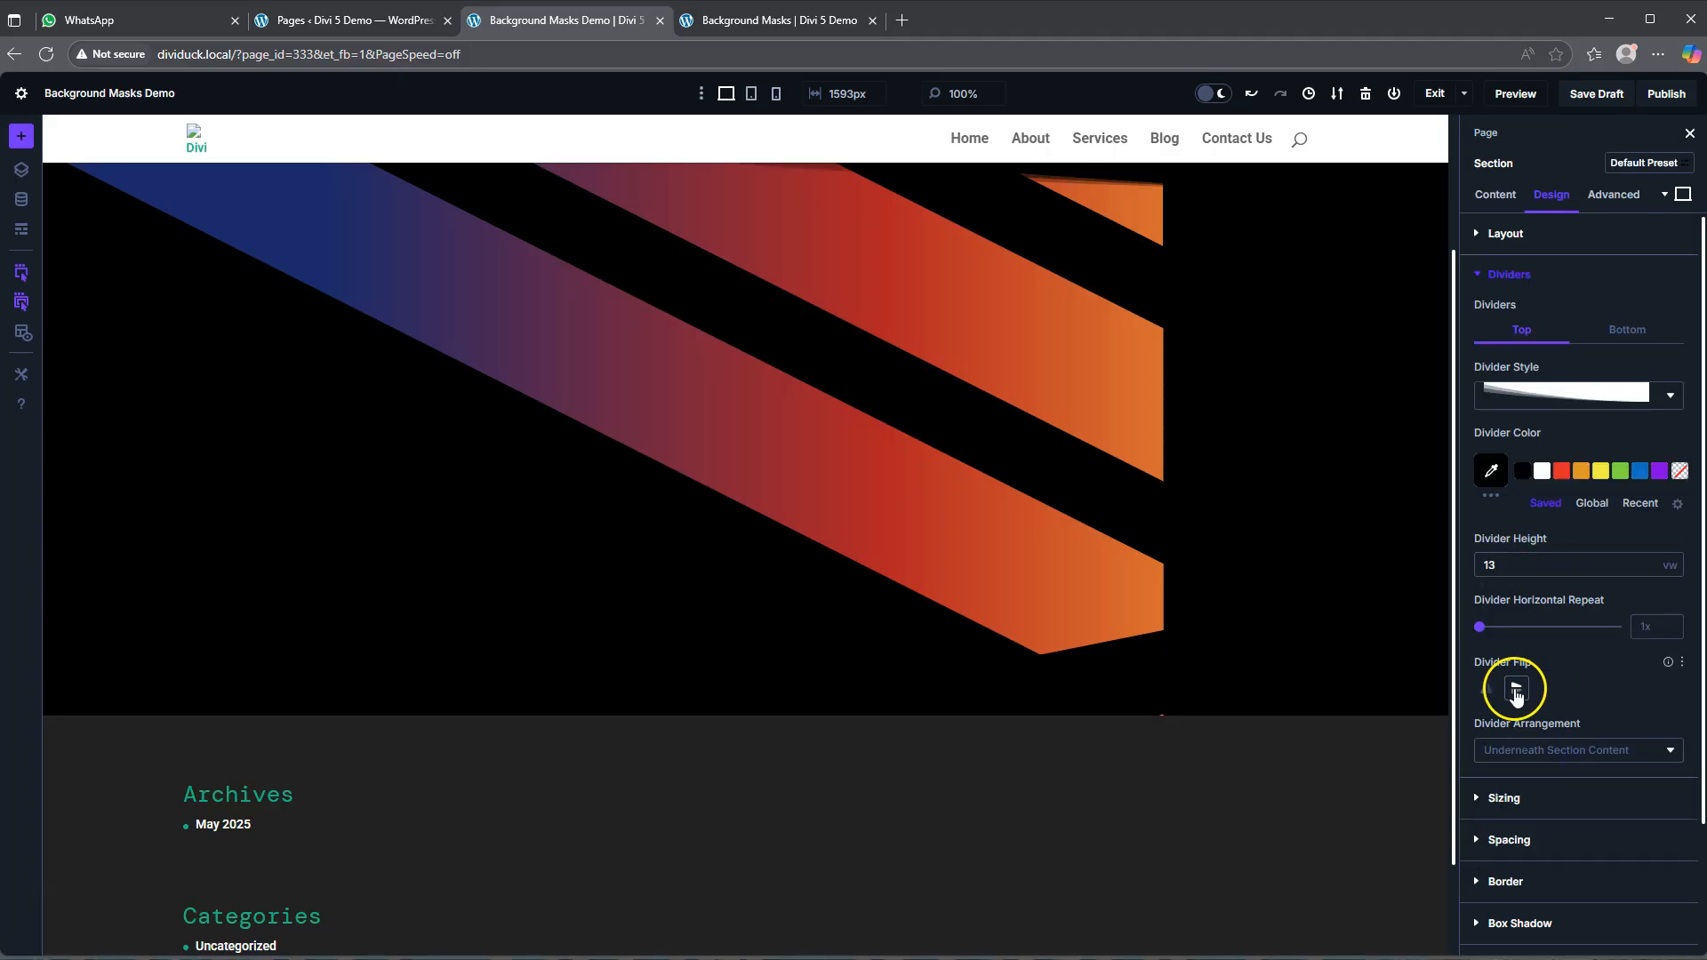
pyautogui.click(1489, 690)
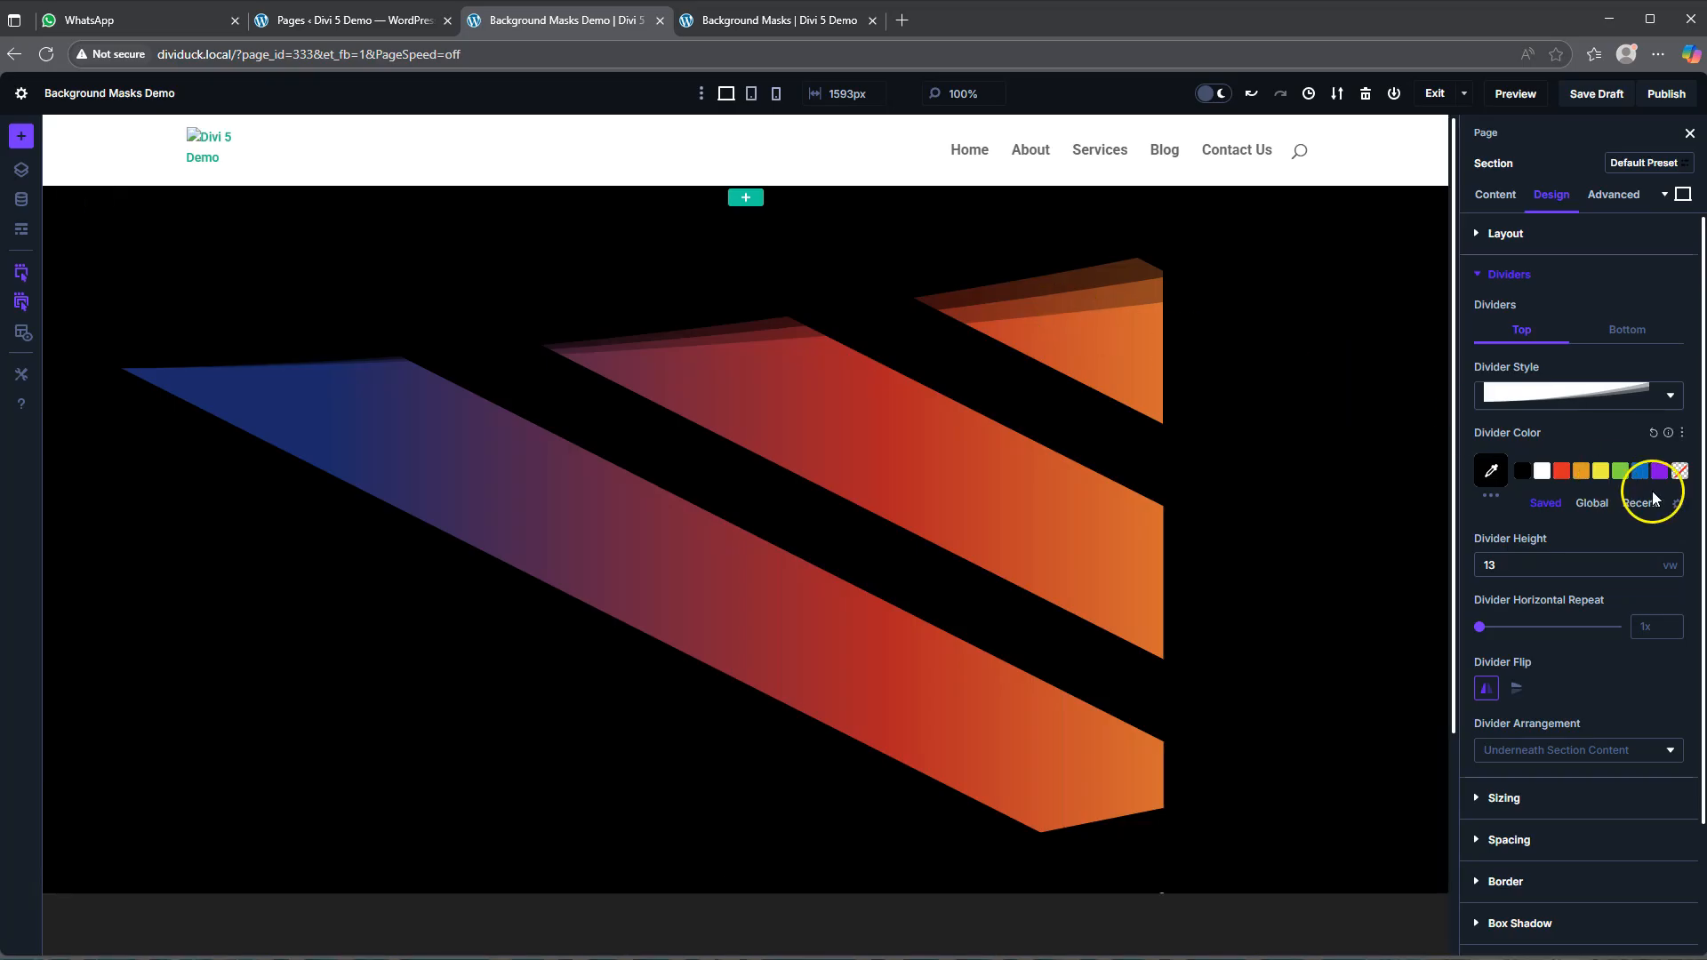
# - Remove the section's bottom divider by setting its style to None
pyautogui.click(1589, 336)
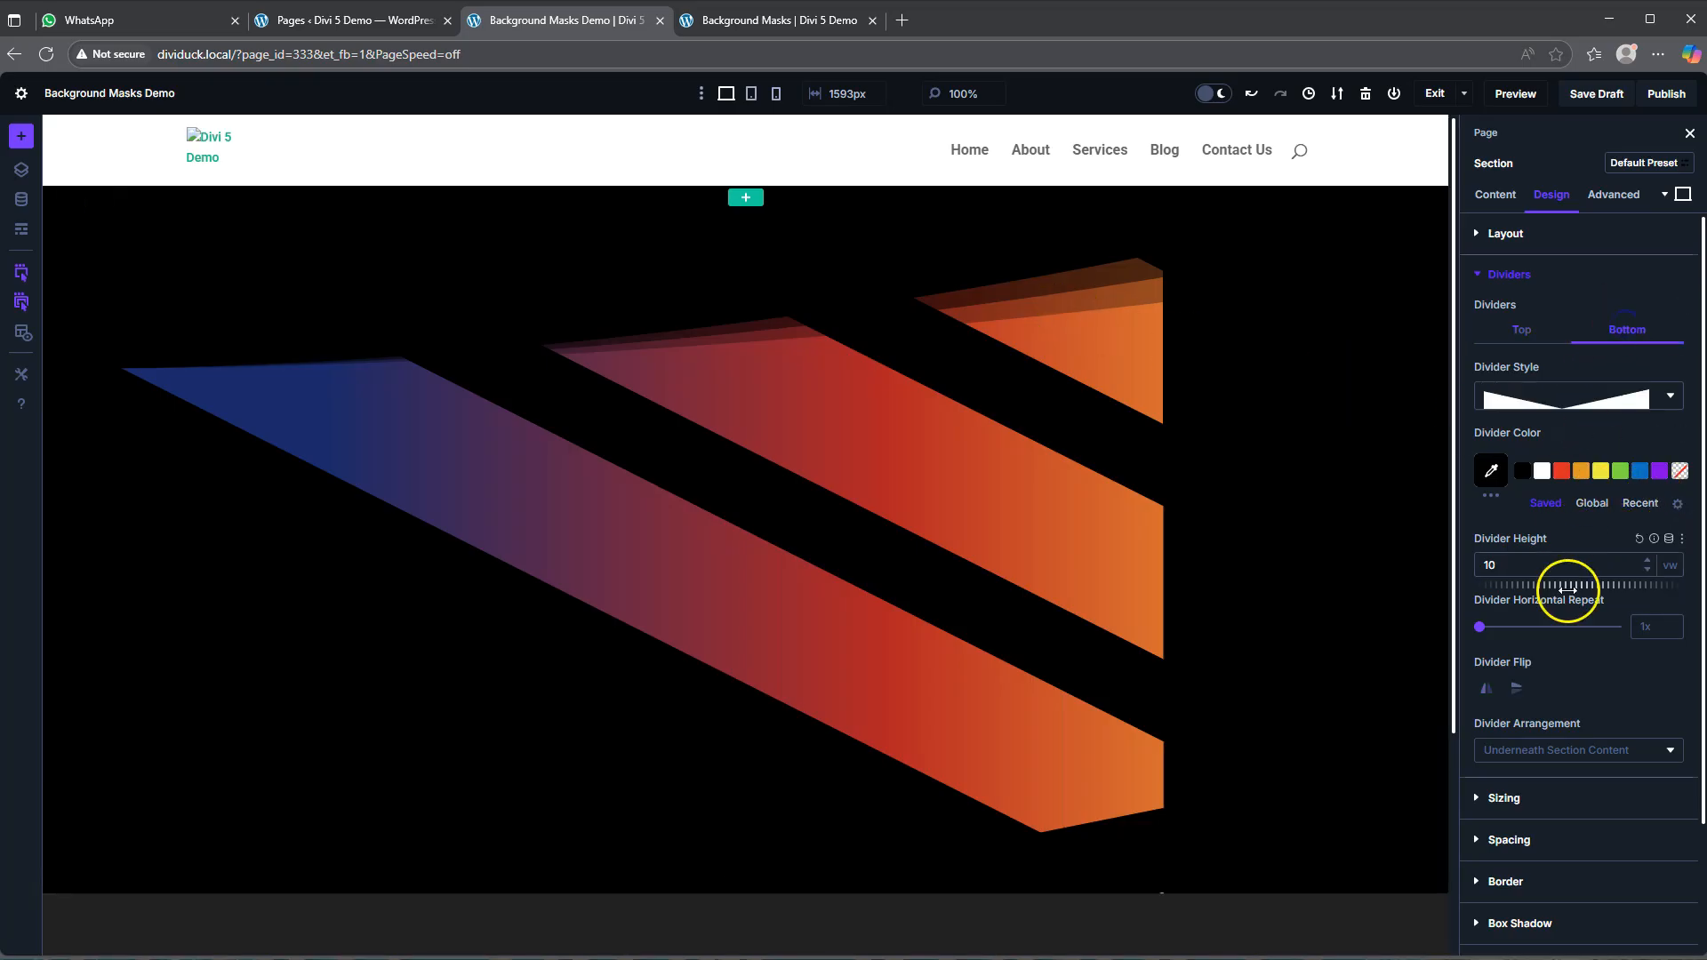
pyautogui.click(1538, 398)
pyautogui.click(1525, 162)
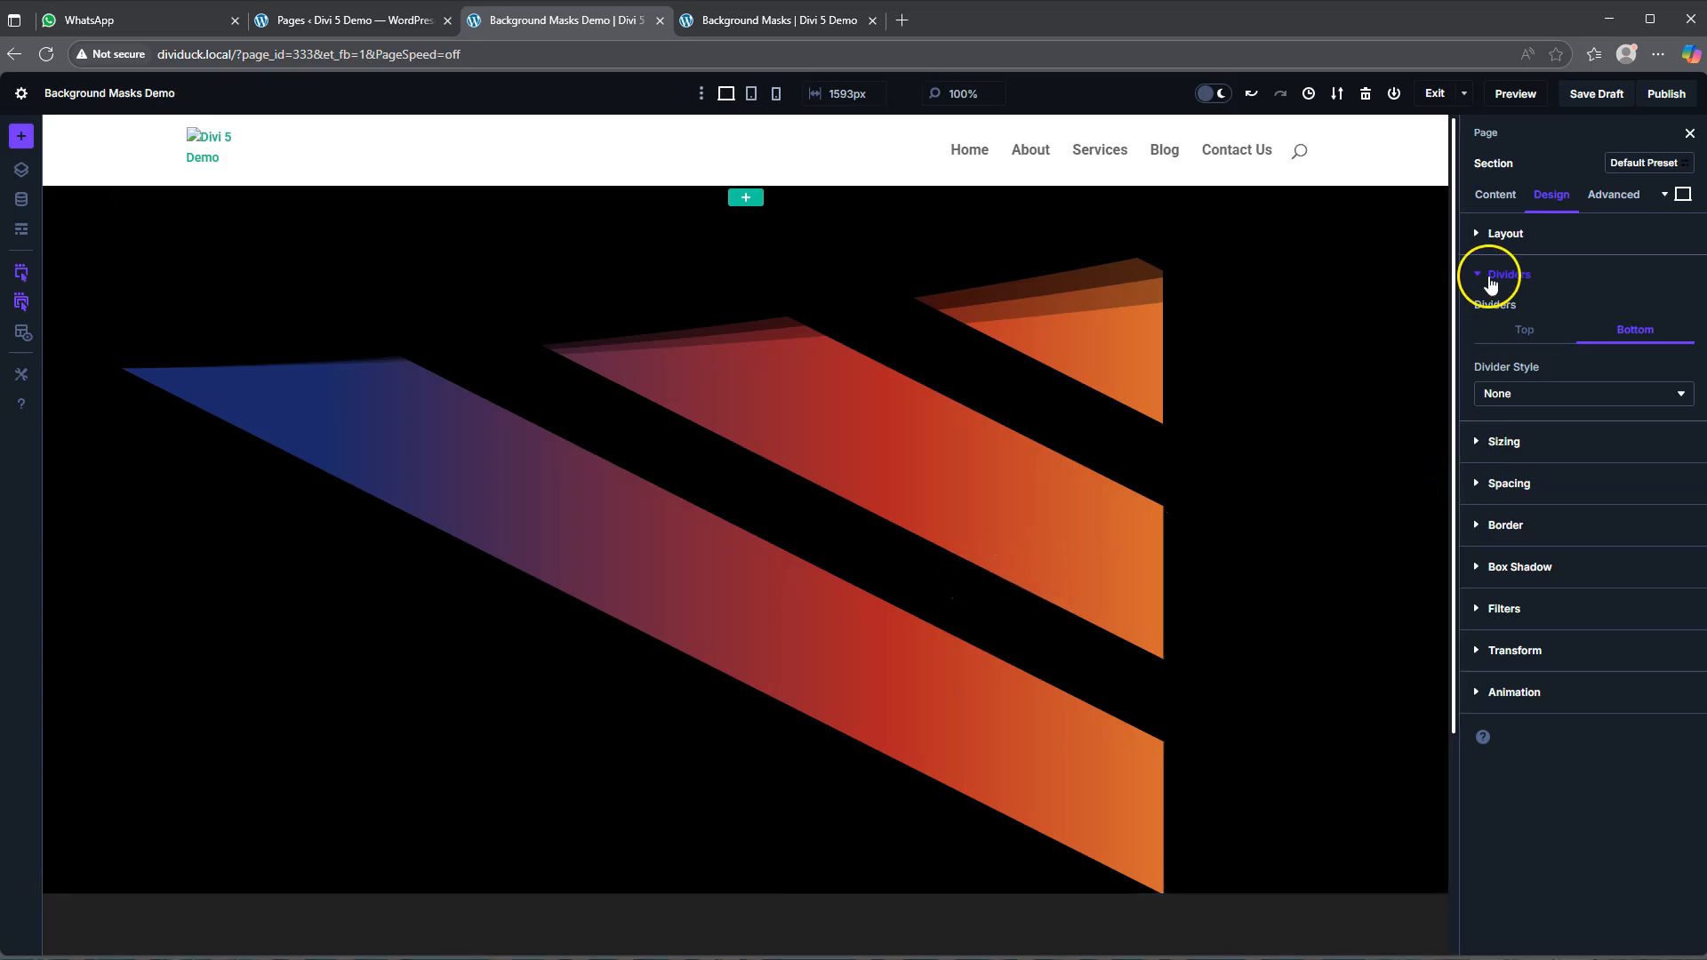
# - Change the section's background mask back to Chevrons, remove its horizontal flip and use the landscape aspect ratio
pyautogui.click(1494, 192)
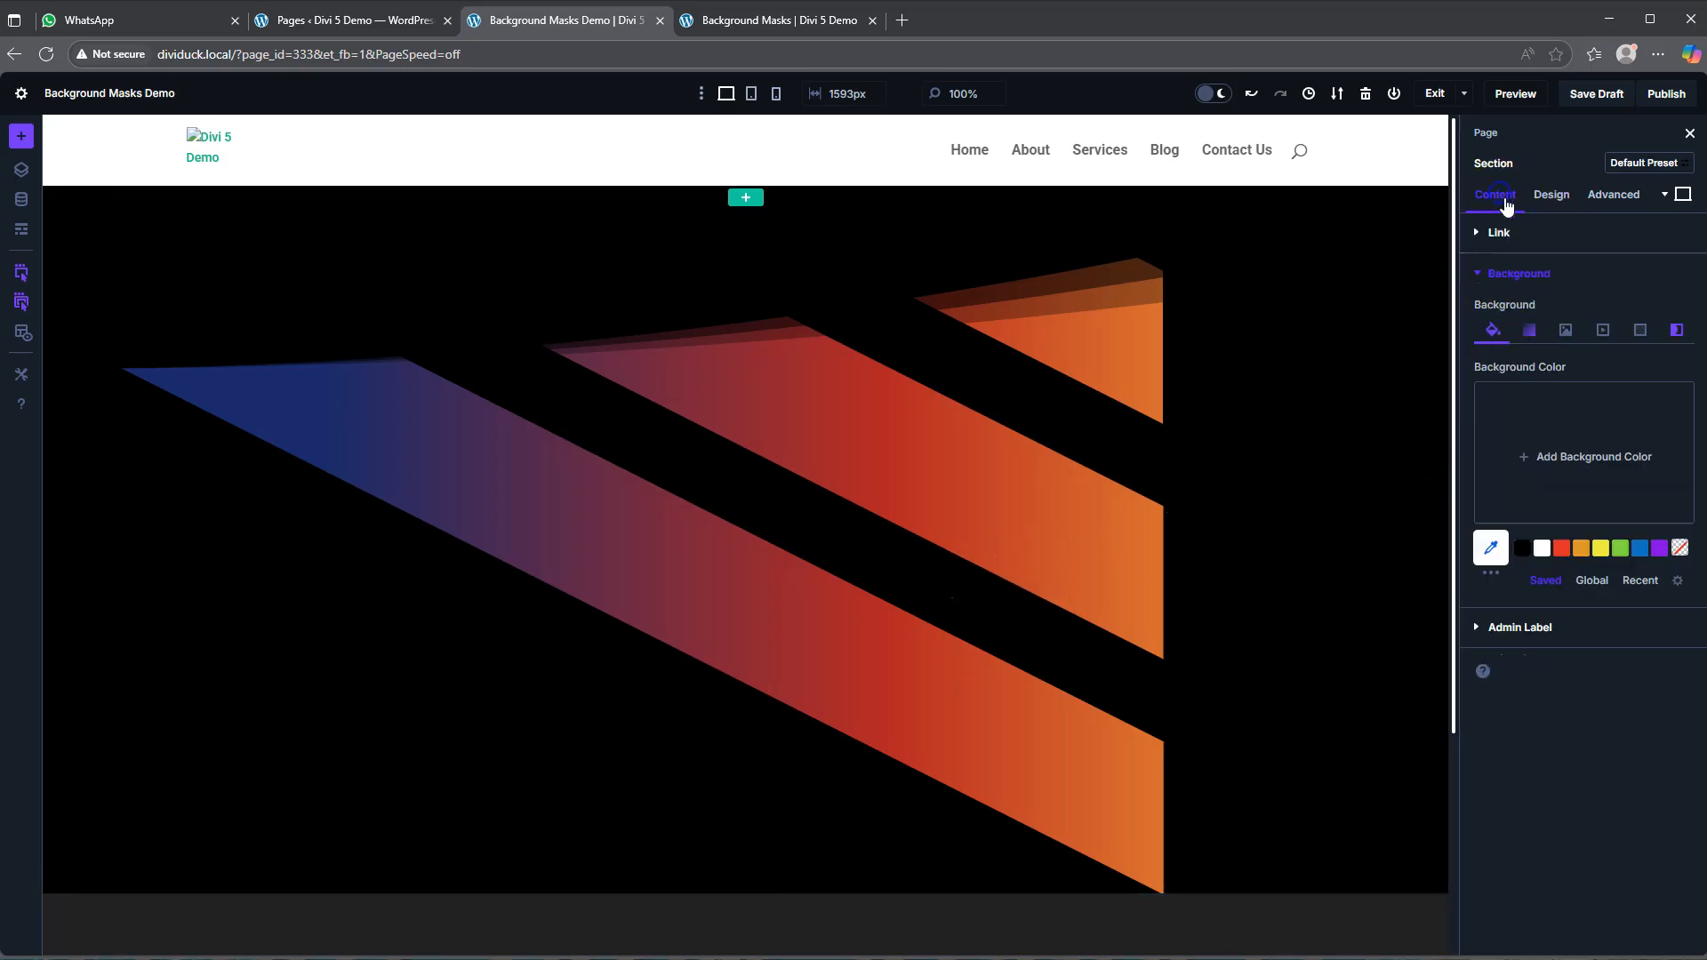
pyautogui.click(1670, 330)
pyautogui.click(1583, 458)
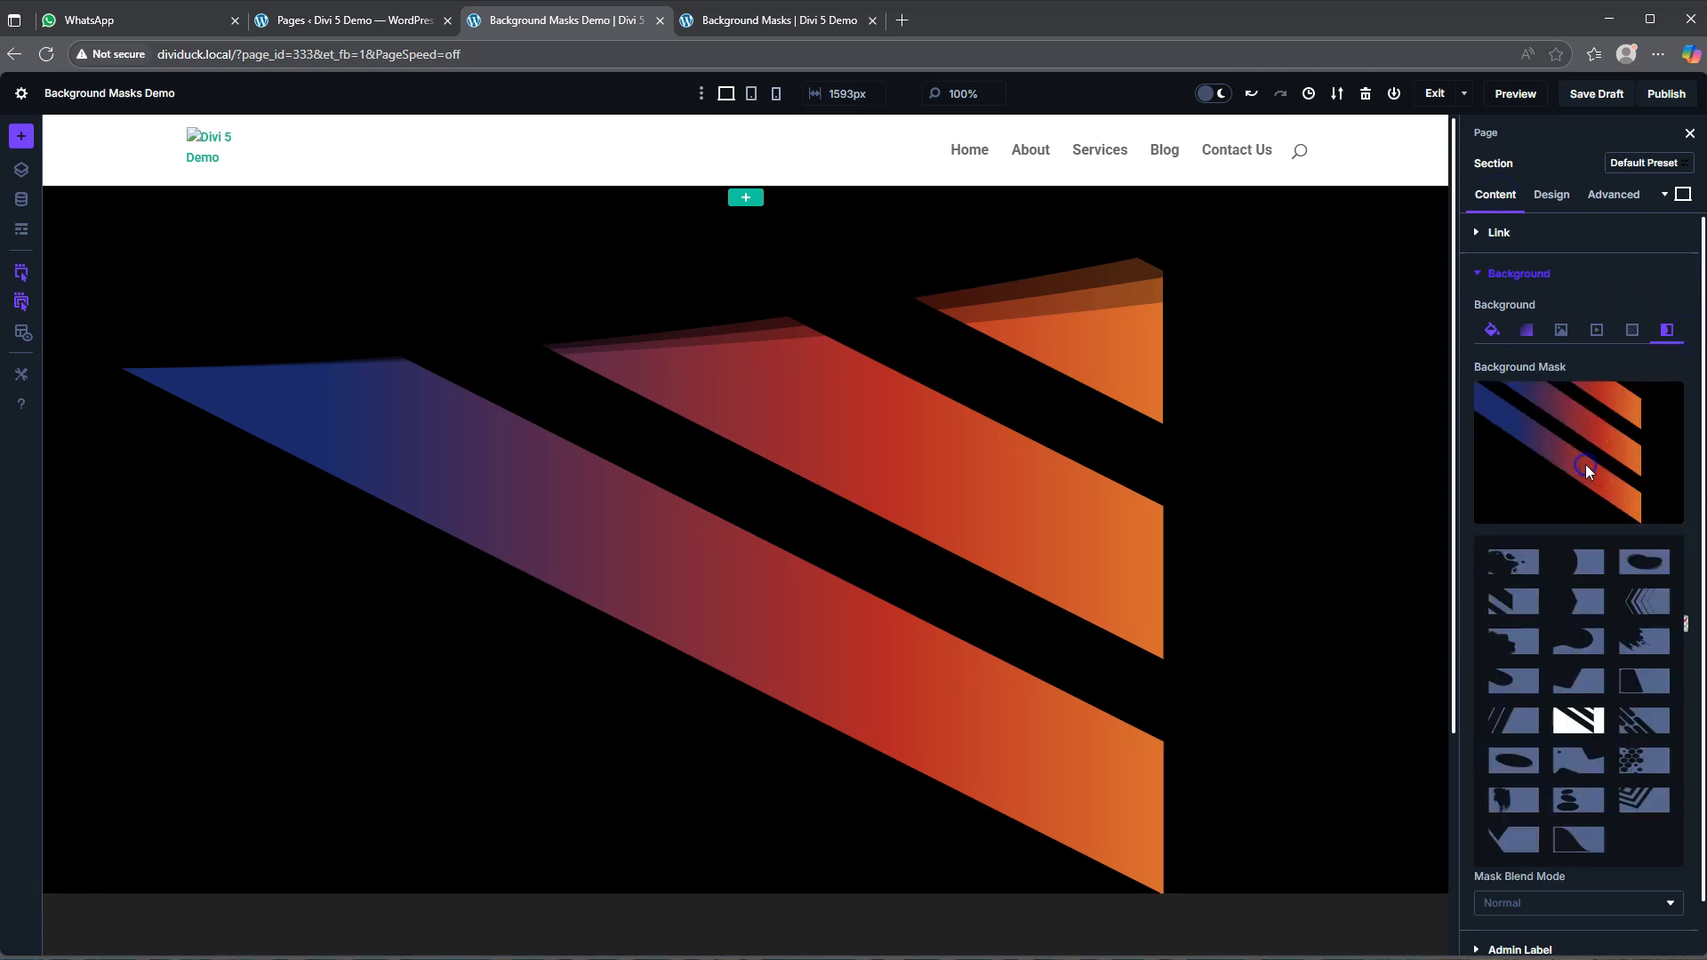
pyautogui.click(1629, 570)
pyautogui.click(1643, 605)
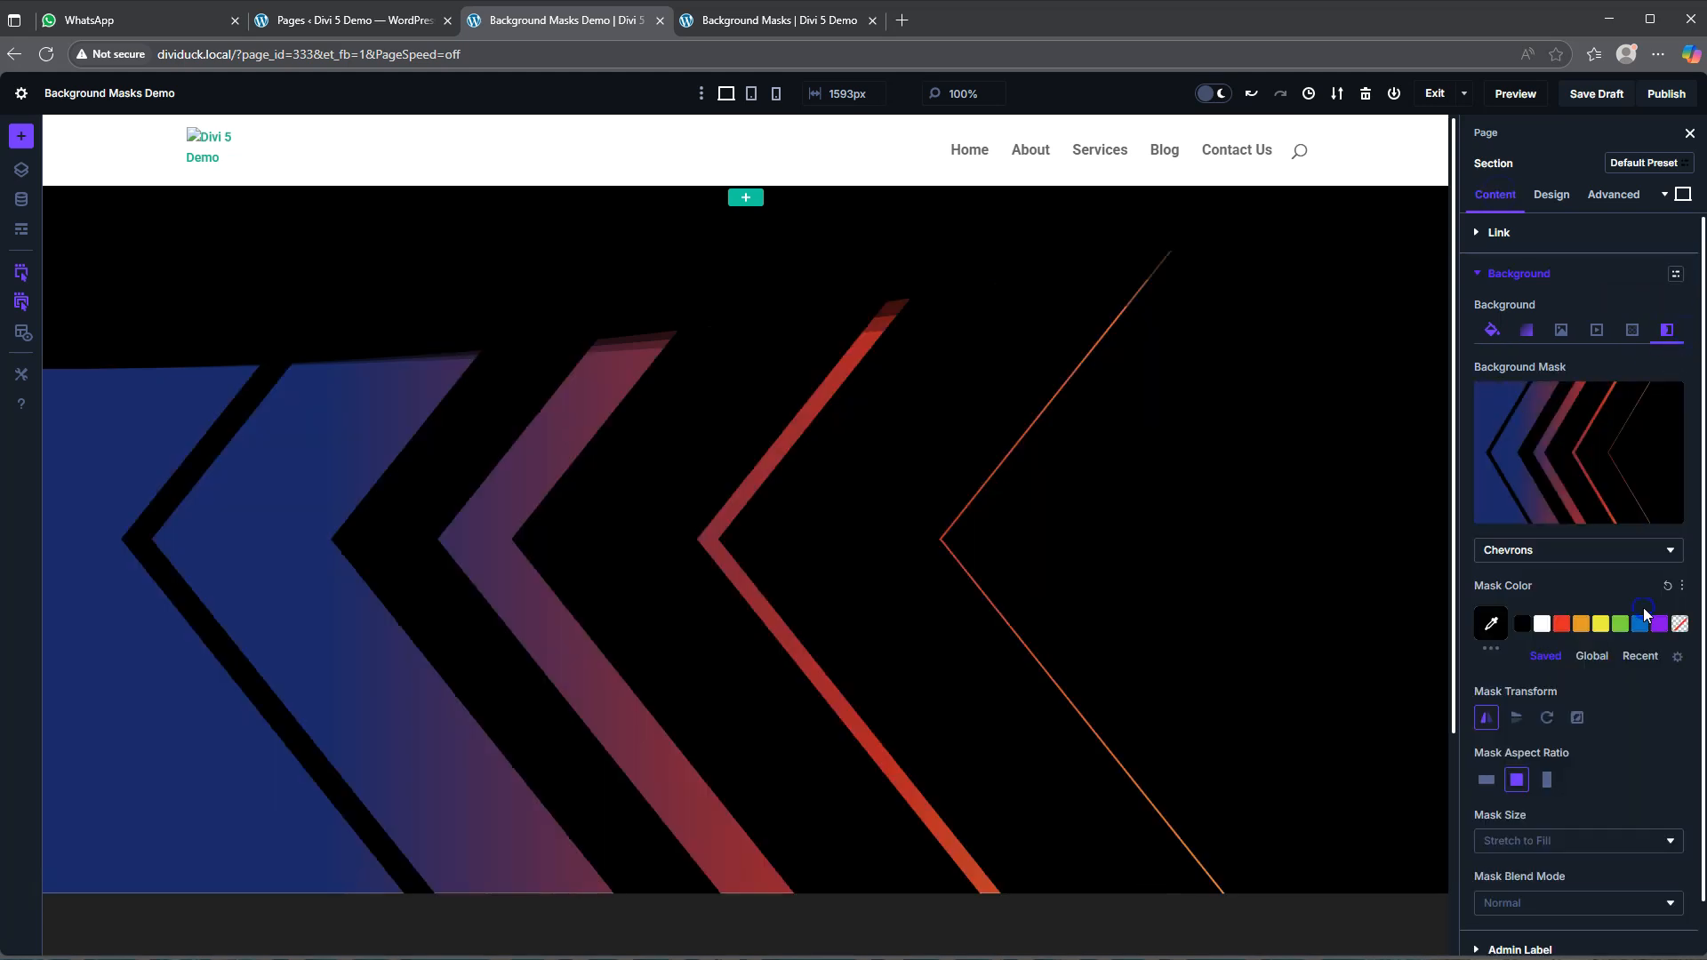
pyautogui.click(1487, 719)
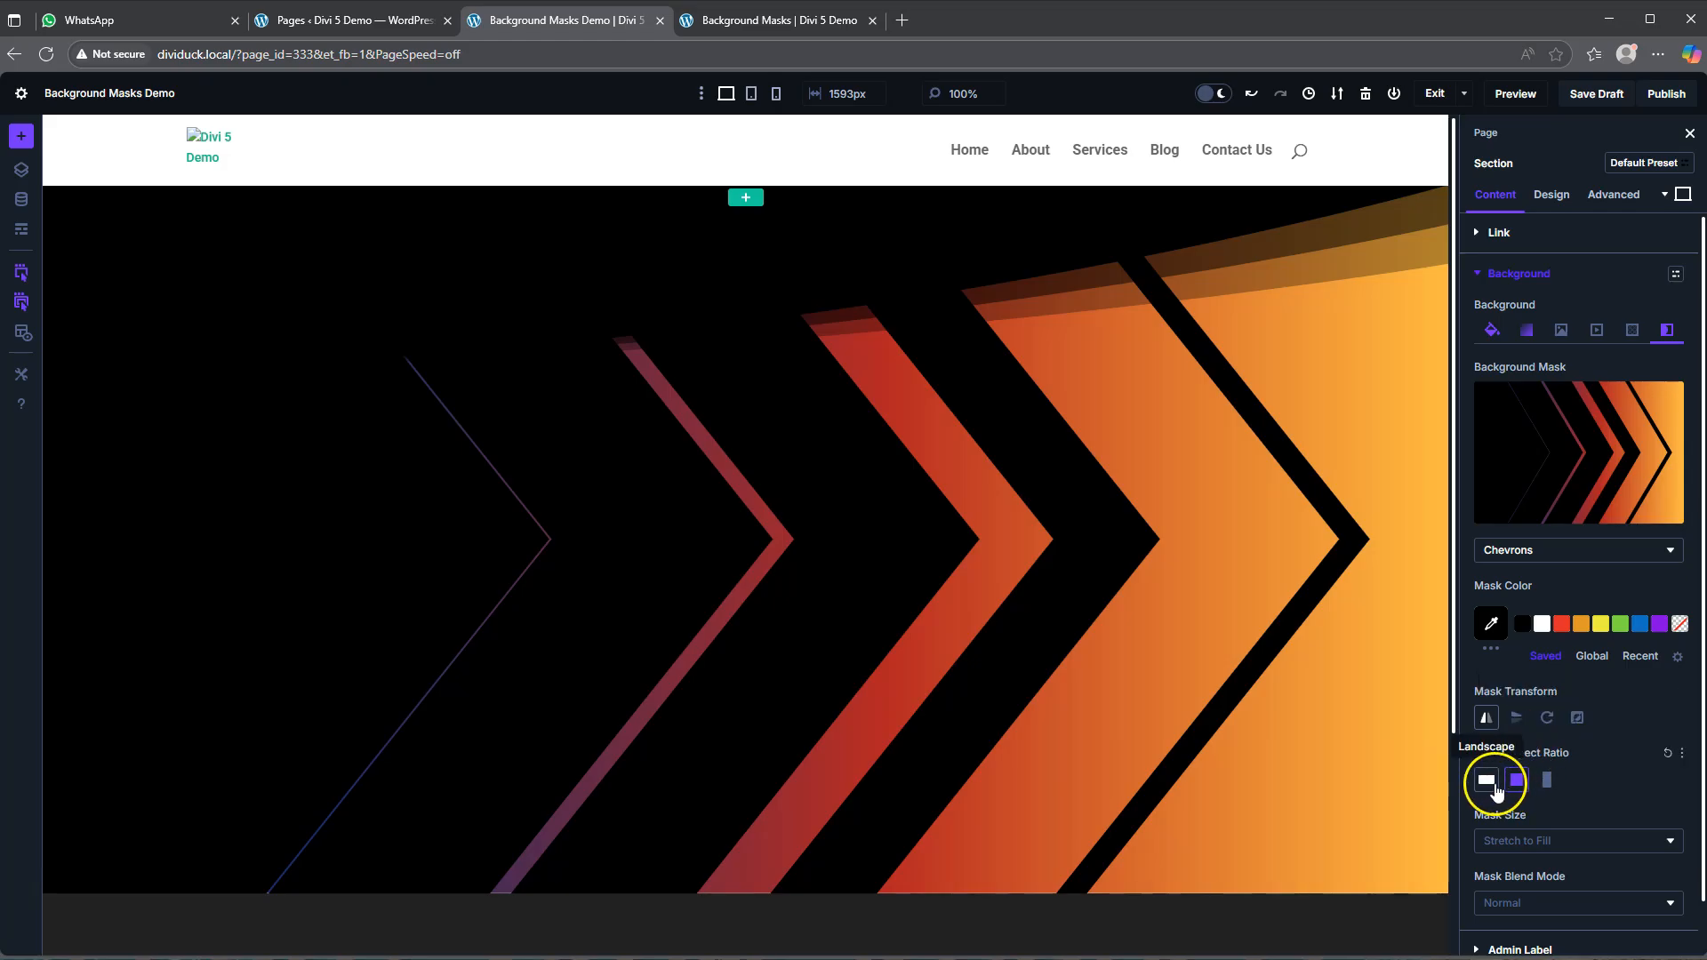
pyautogui.click(1547, 780)
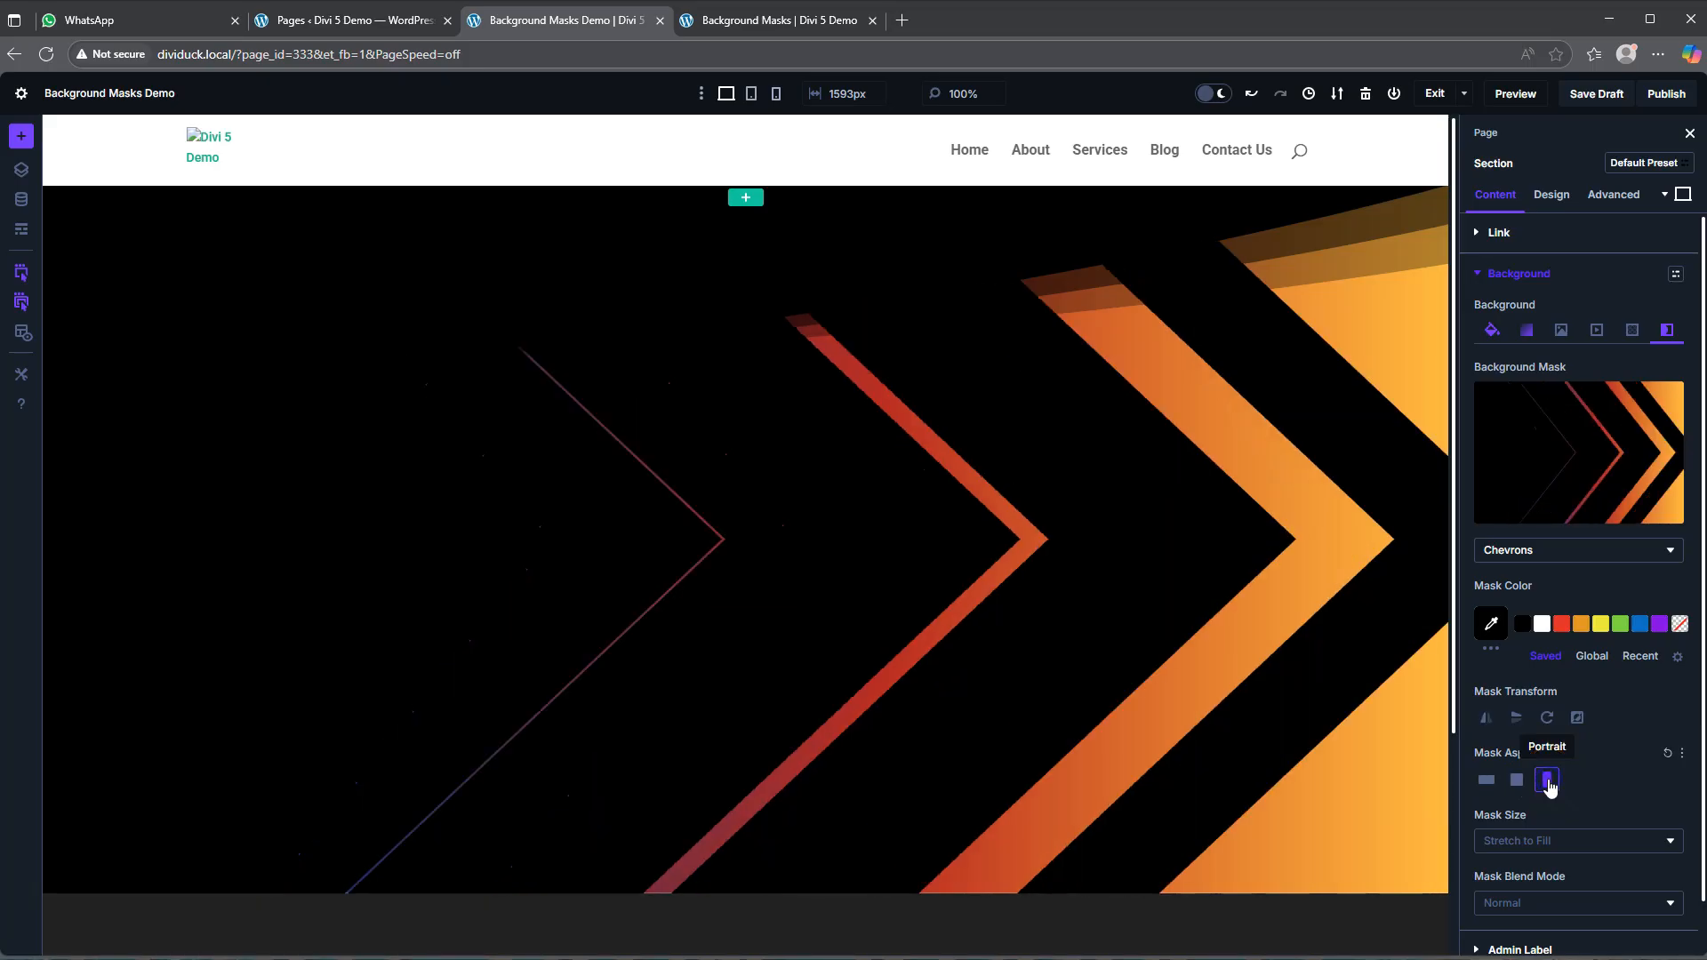
pyautogui.click(1483, 780)
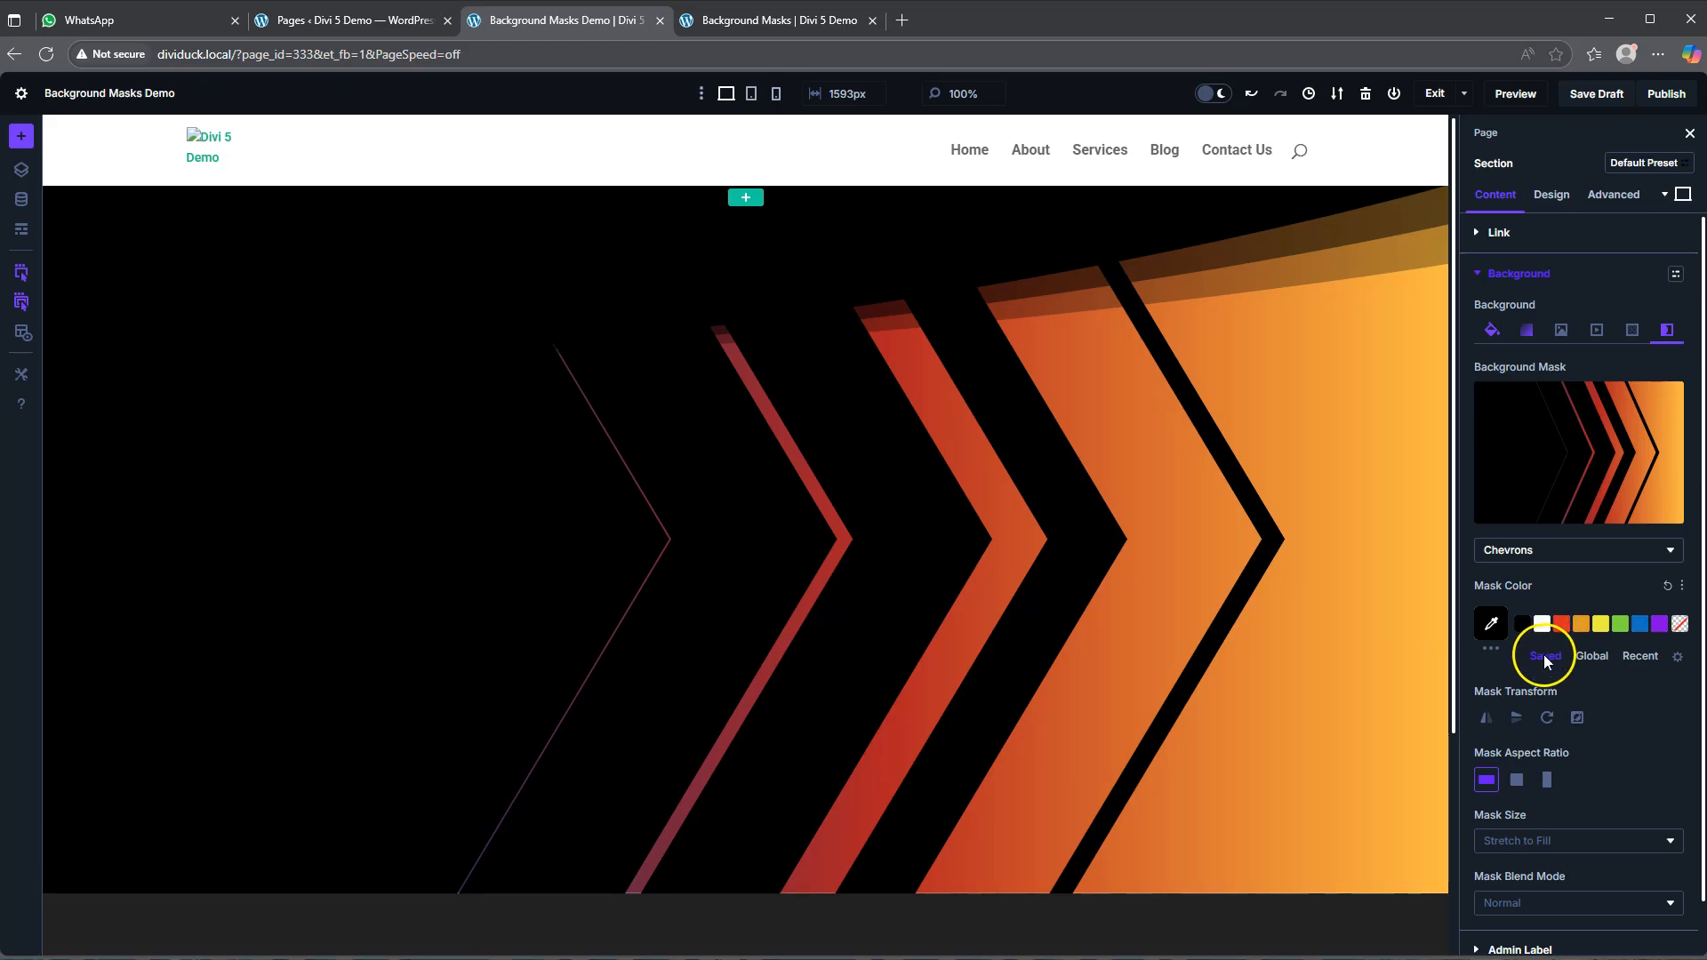
# - Change the section's top divider to the plain rounded curve style
pyautogui.scroll(-1, 1533, 778)
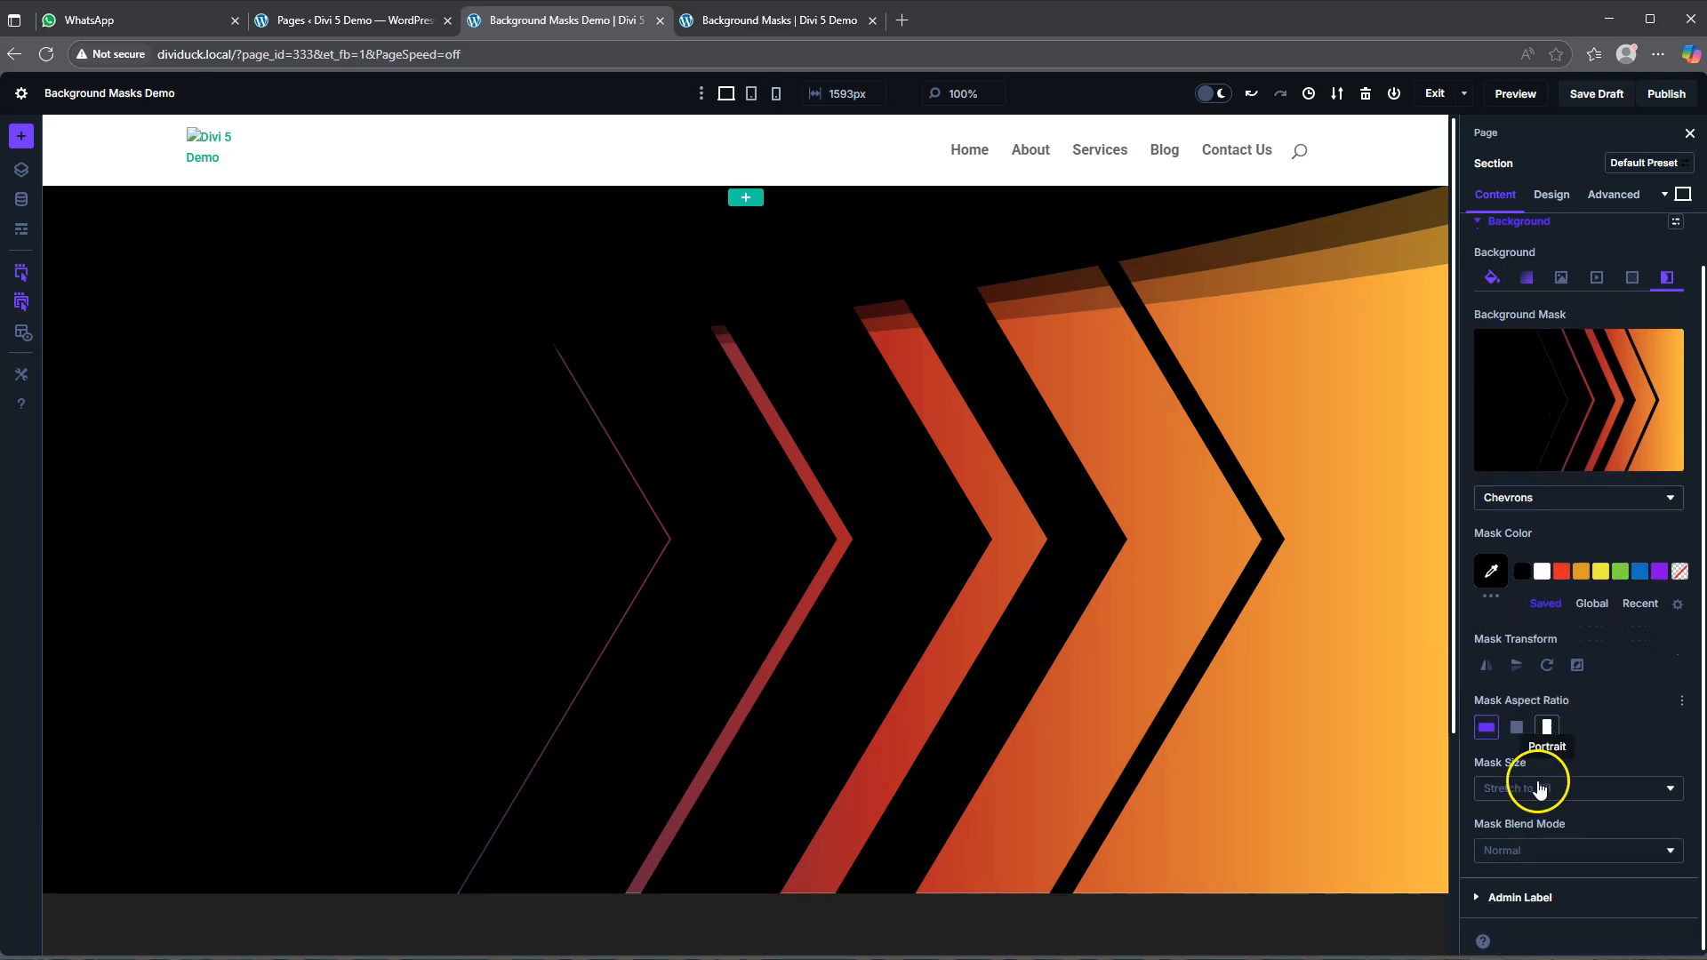
pyautogui.click(1549, 200)
pyautogui.click(1540, 392)
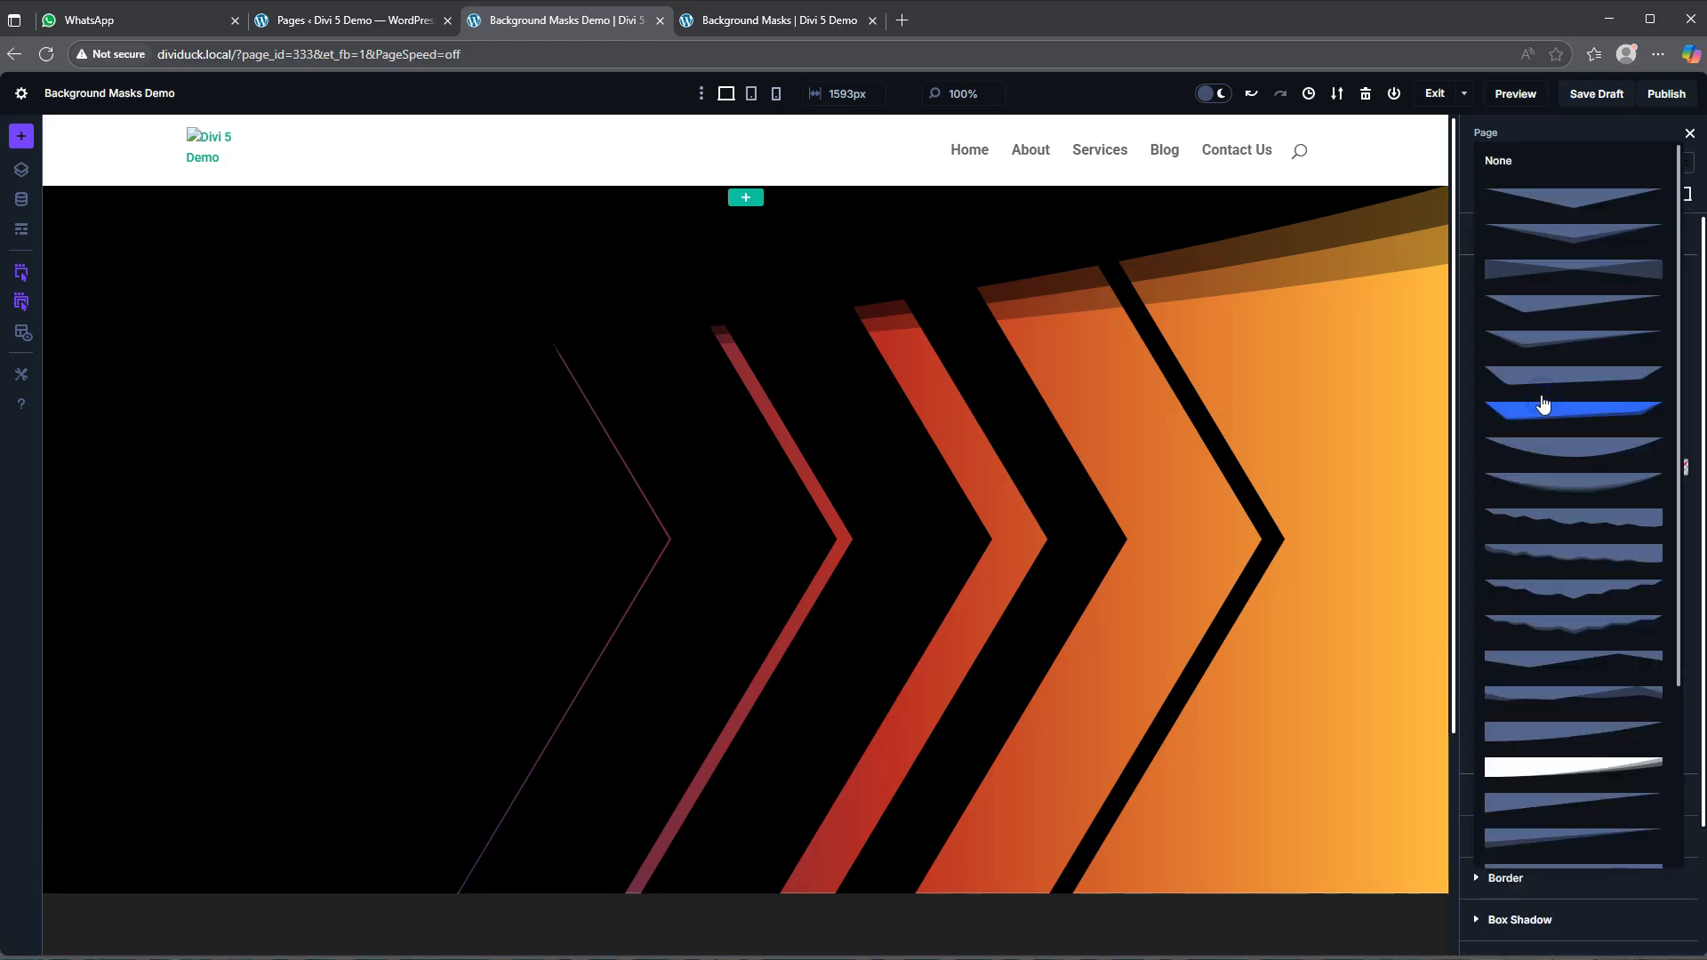
pyautogui.click(1570, 446)
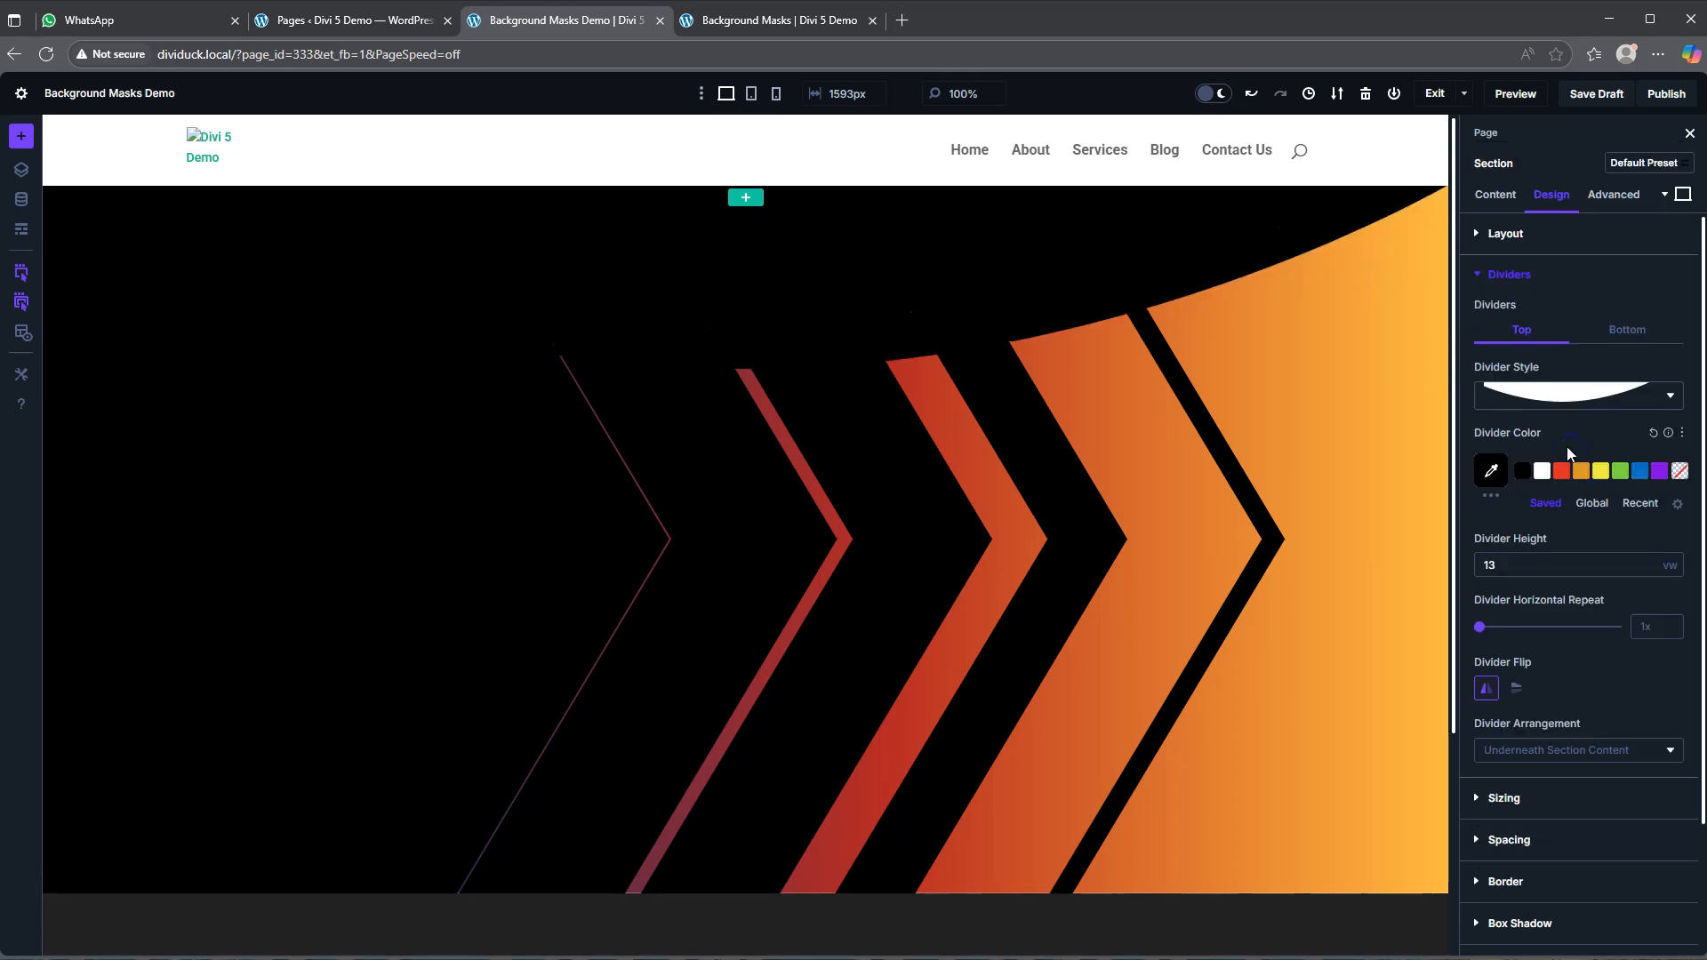
# - Flip the section's top divider vertically instead of horizontally
pyautogui.moveTo(1506, 569)
pyautogui.click(1515, 691)
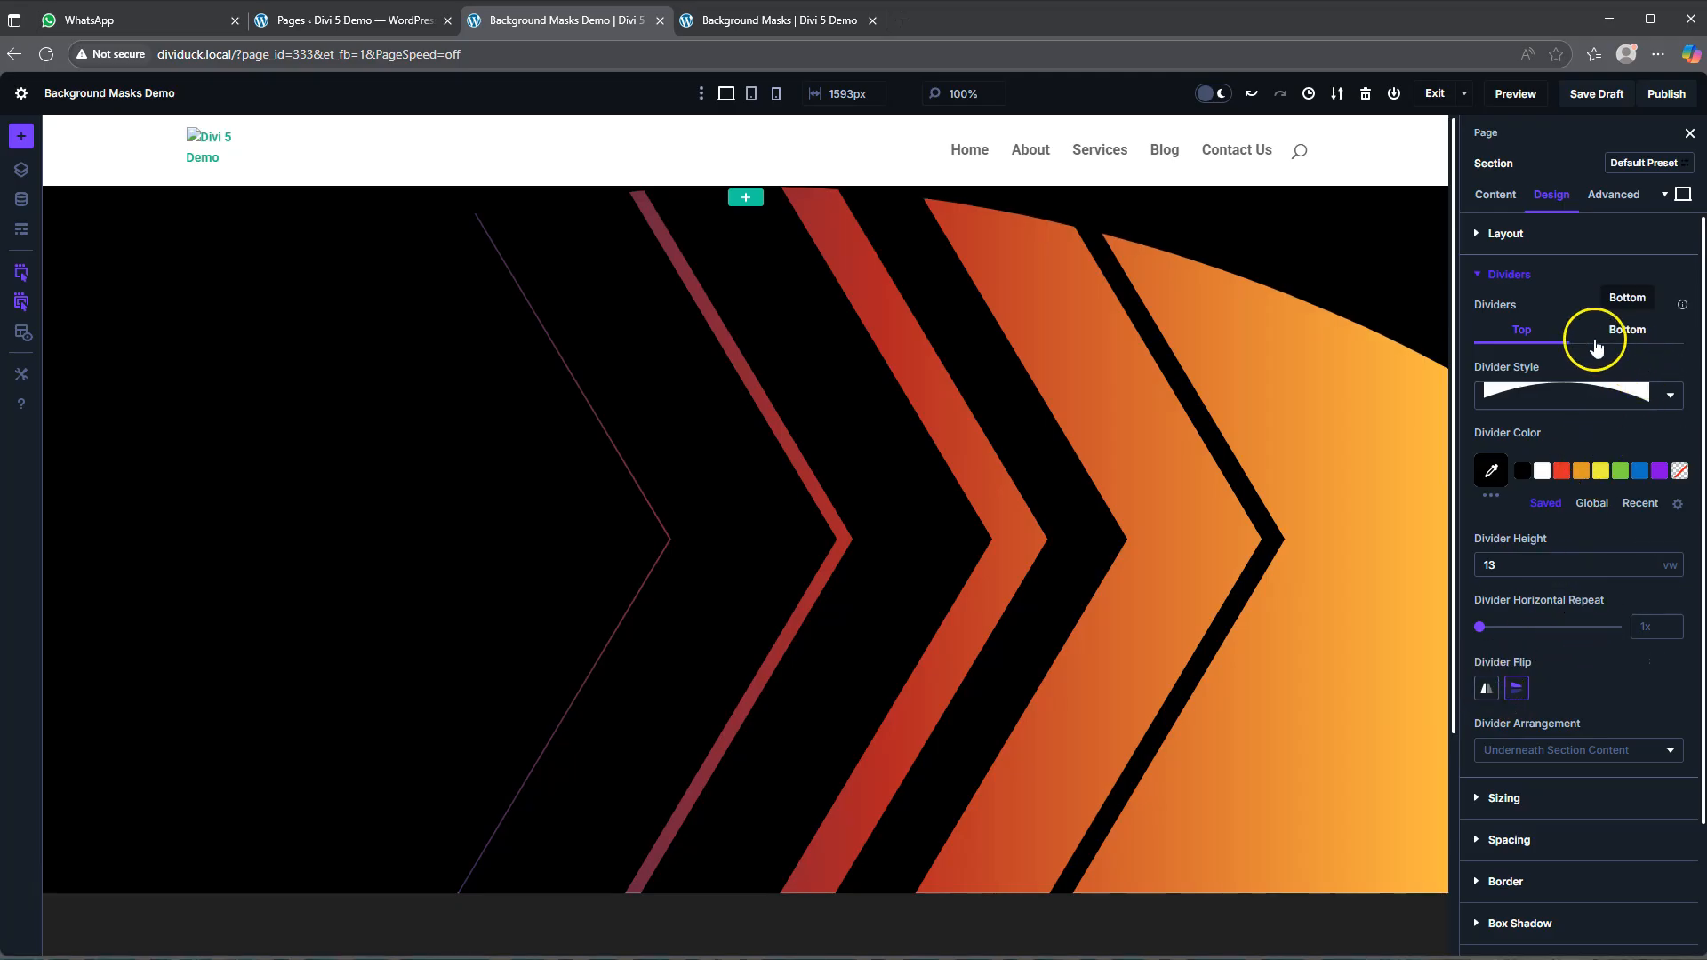
# - Remove the section's background mask
pyautogui.click(1511, 276)
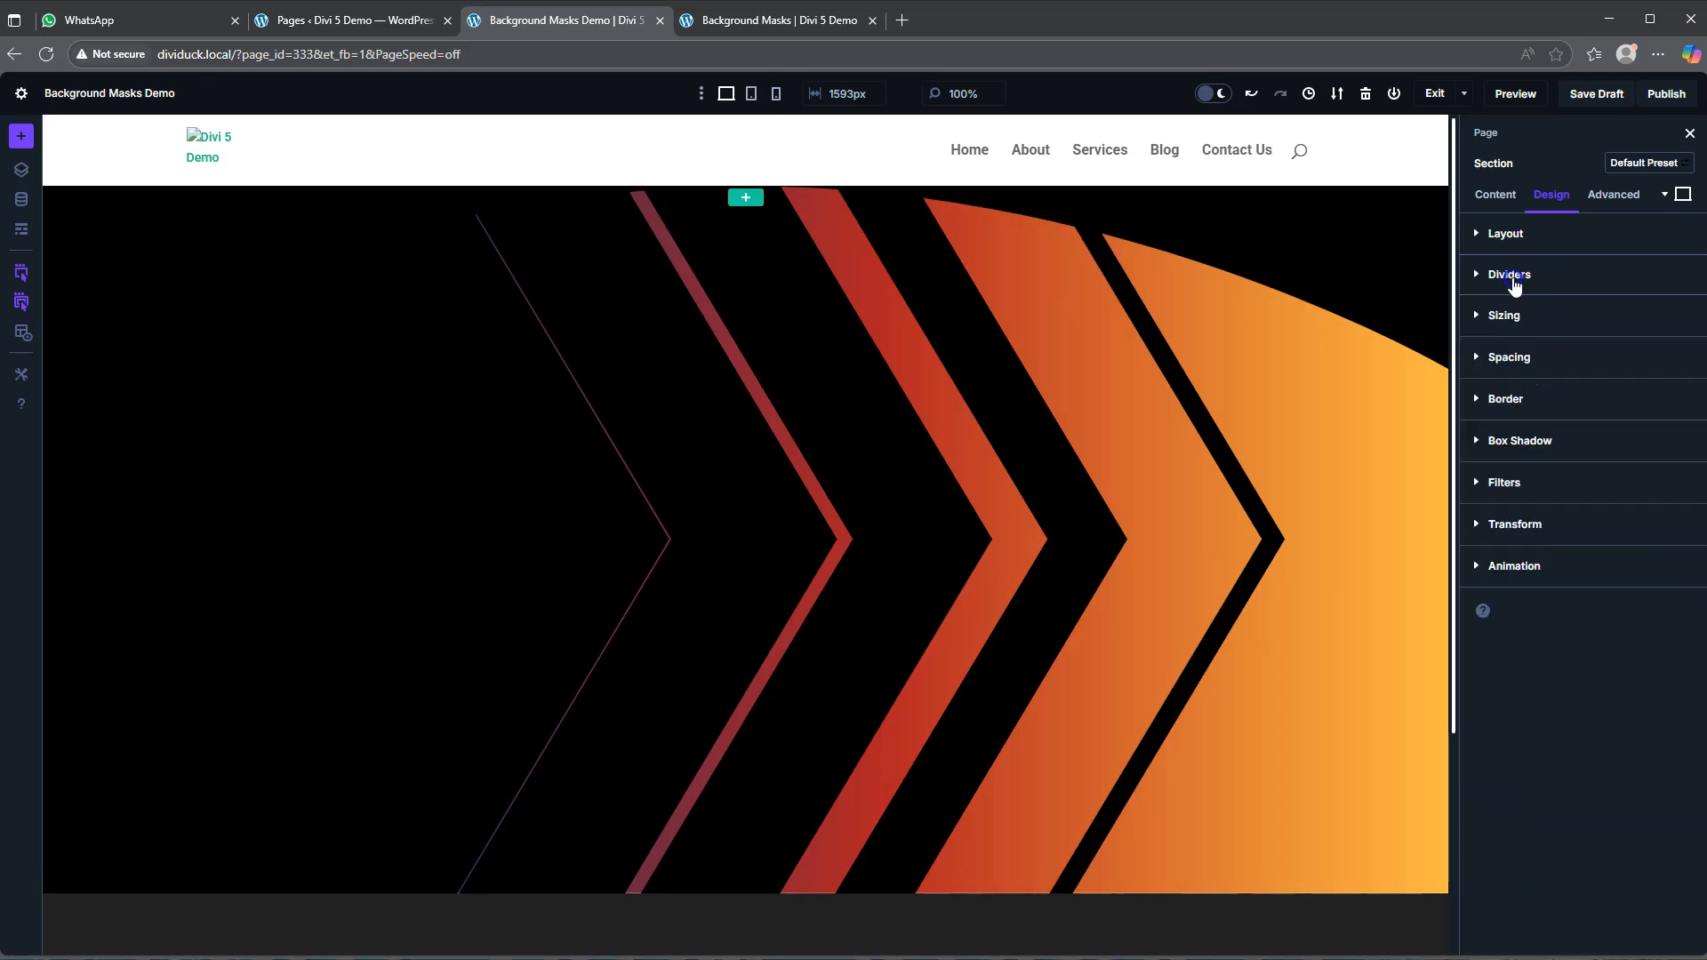
pyautogui.click(1508, 197)
pyautogui.click(1667, 329)
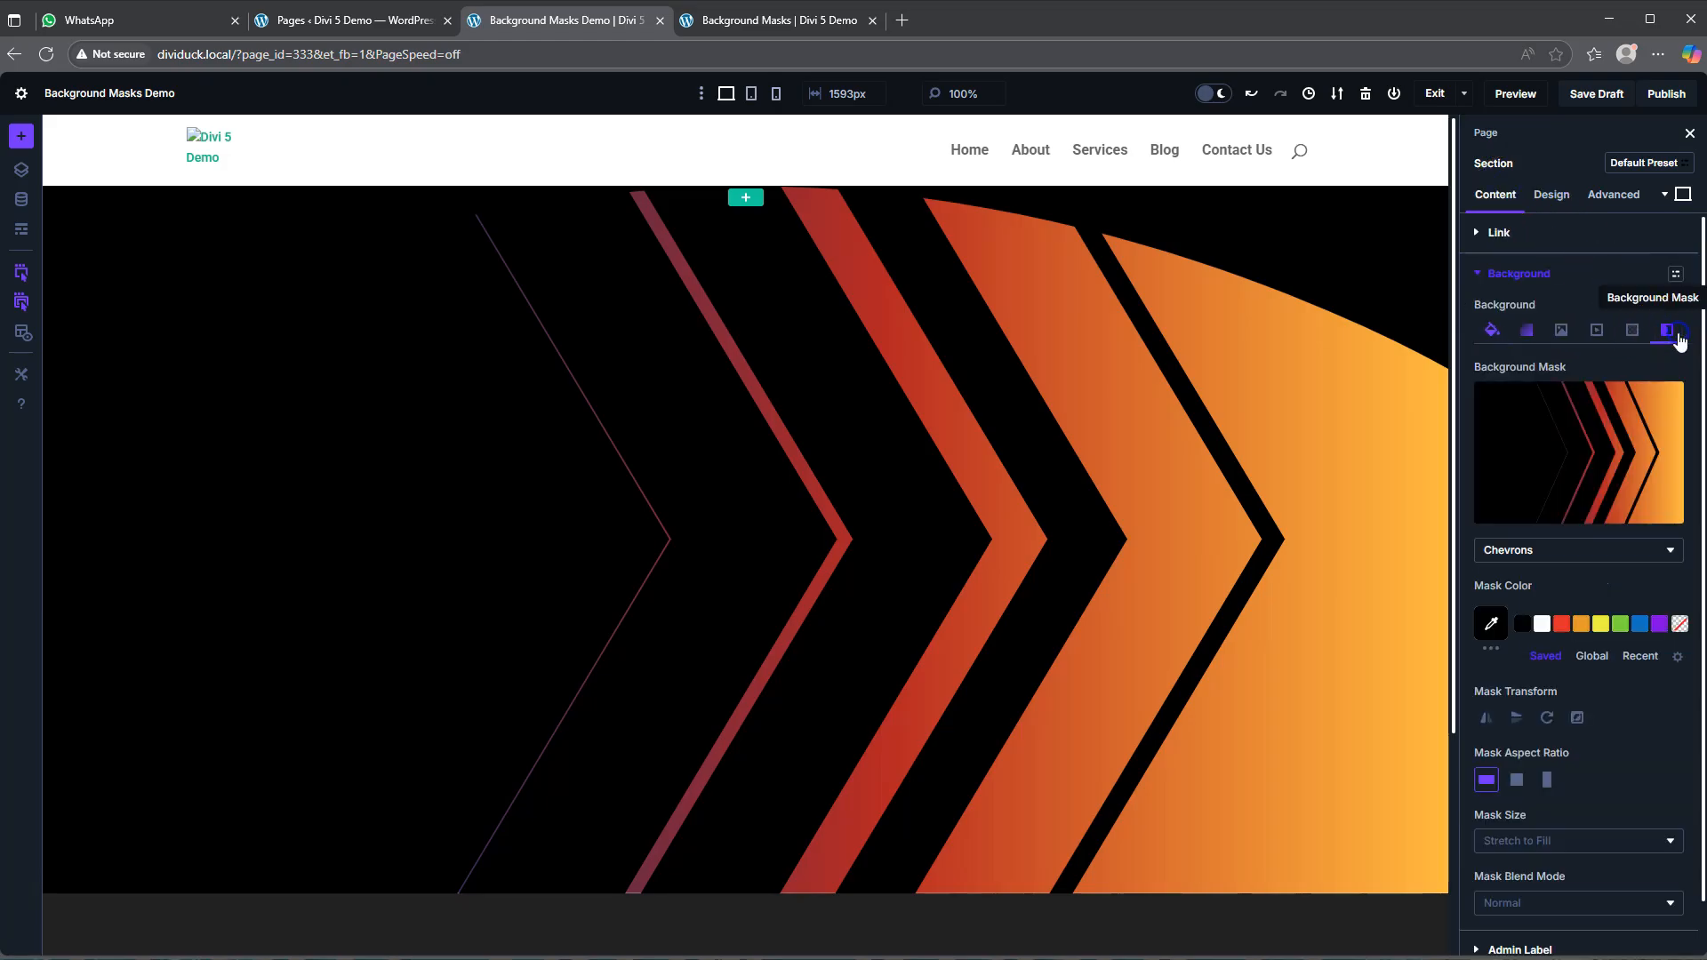
pyautogui.click(1659, 370)
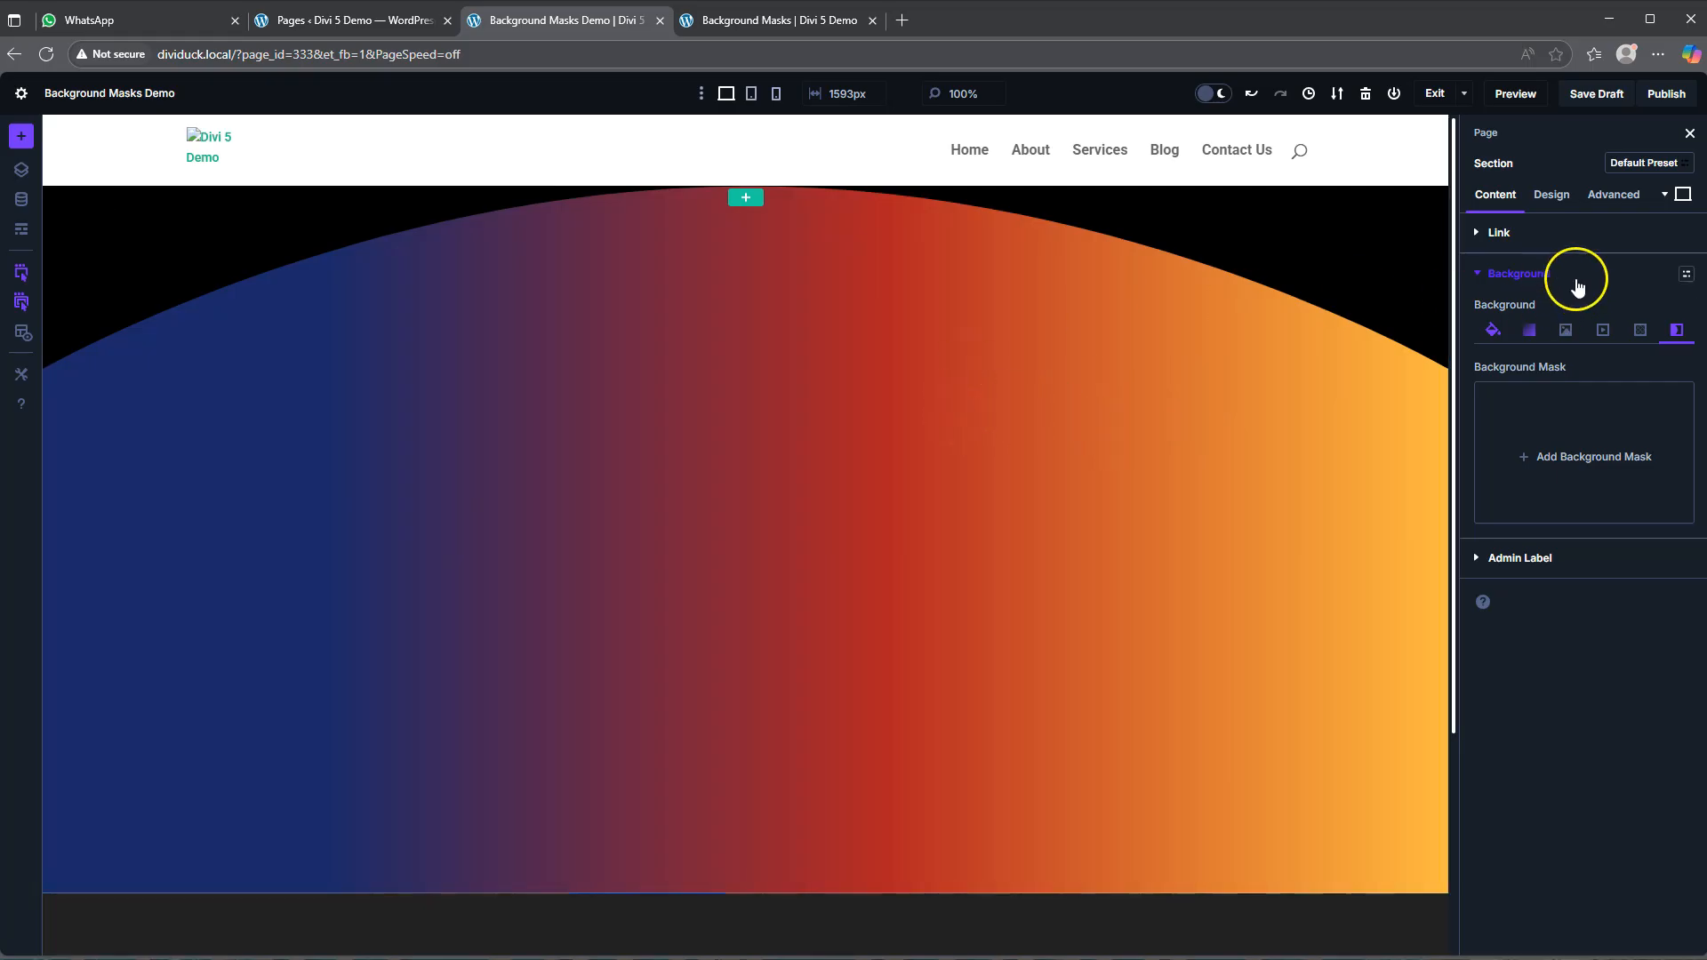
# - Remove the section's top divider by setting its style to None
pyautogui.click(1556, 197)
pyautogui.click(1511, 276)
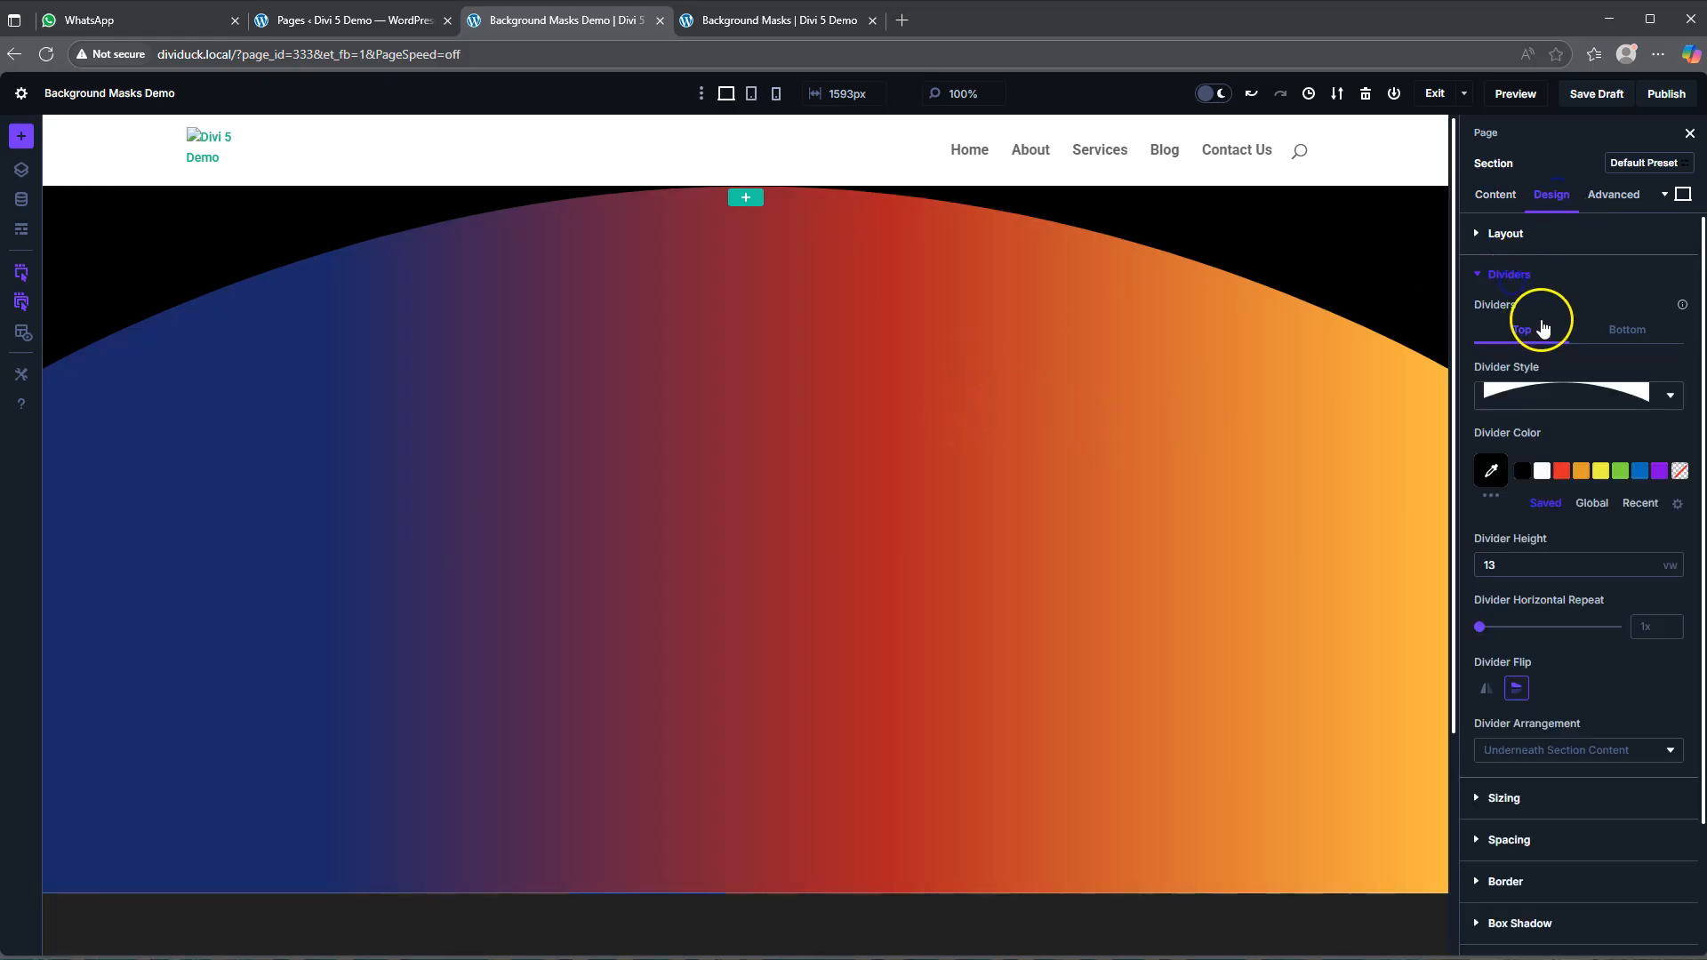
pyautogui.click(1544, 380)
pyautogui.click(1532, 160)
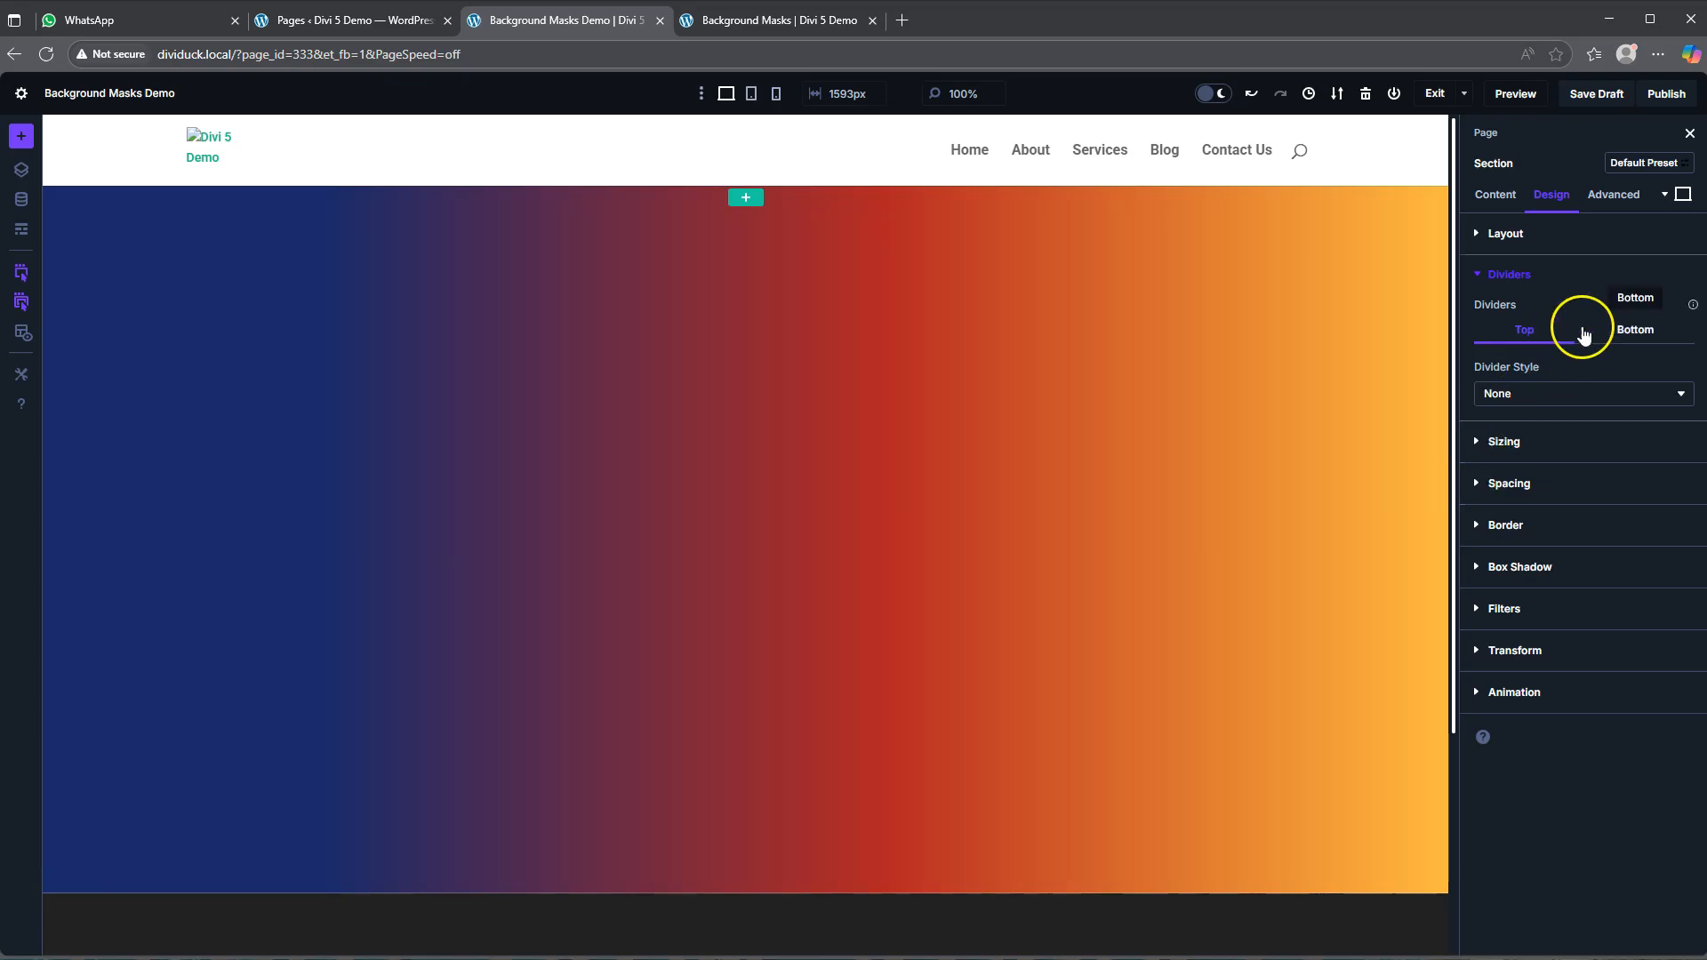
# - Add the Chevrons background mask to the section, invert it and use the square aspect ratio
pyautogui.click(1498, 197)
pyautogui.click(1676, 330)
pyautogui.click(1552, 425)
pyautogui.click(1565, 551)
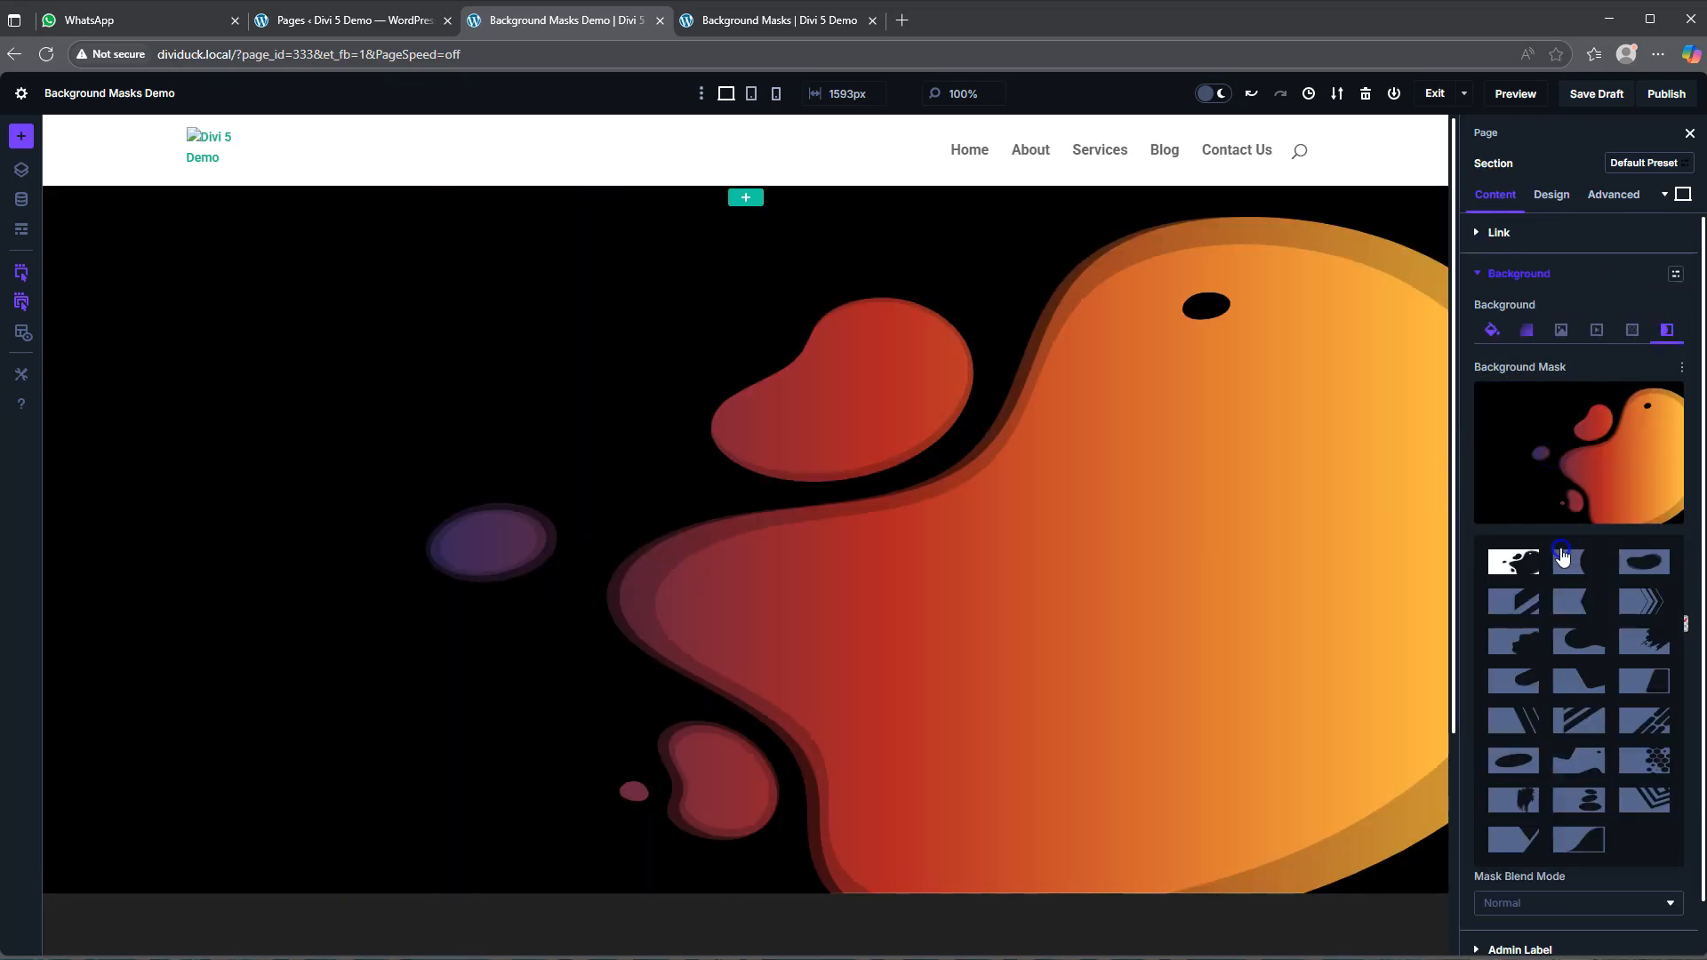
pyautogui.click(1643, 601)
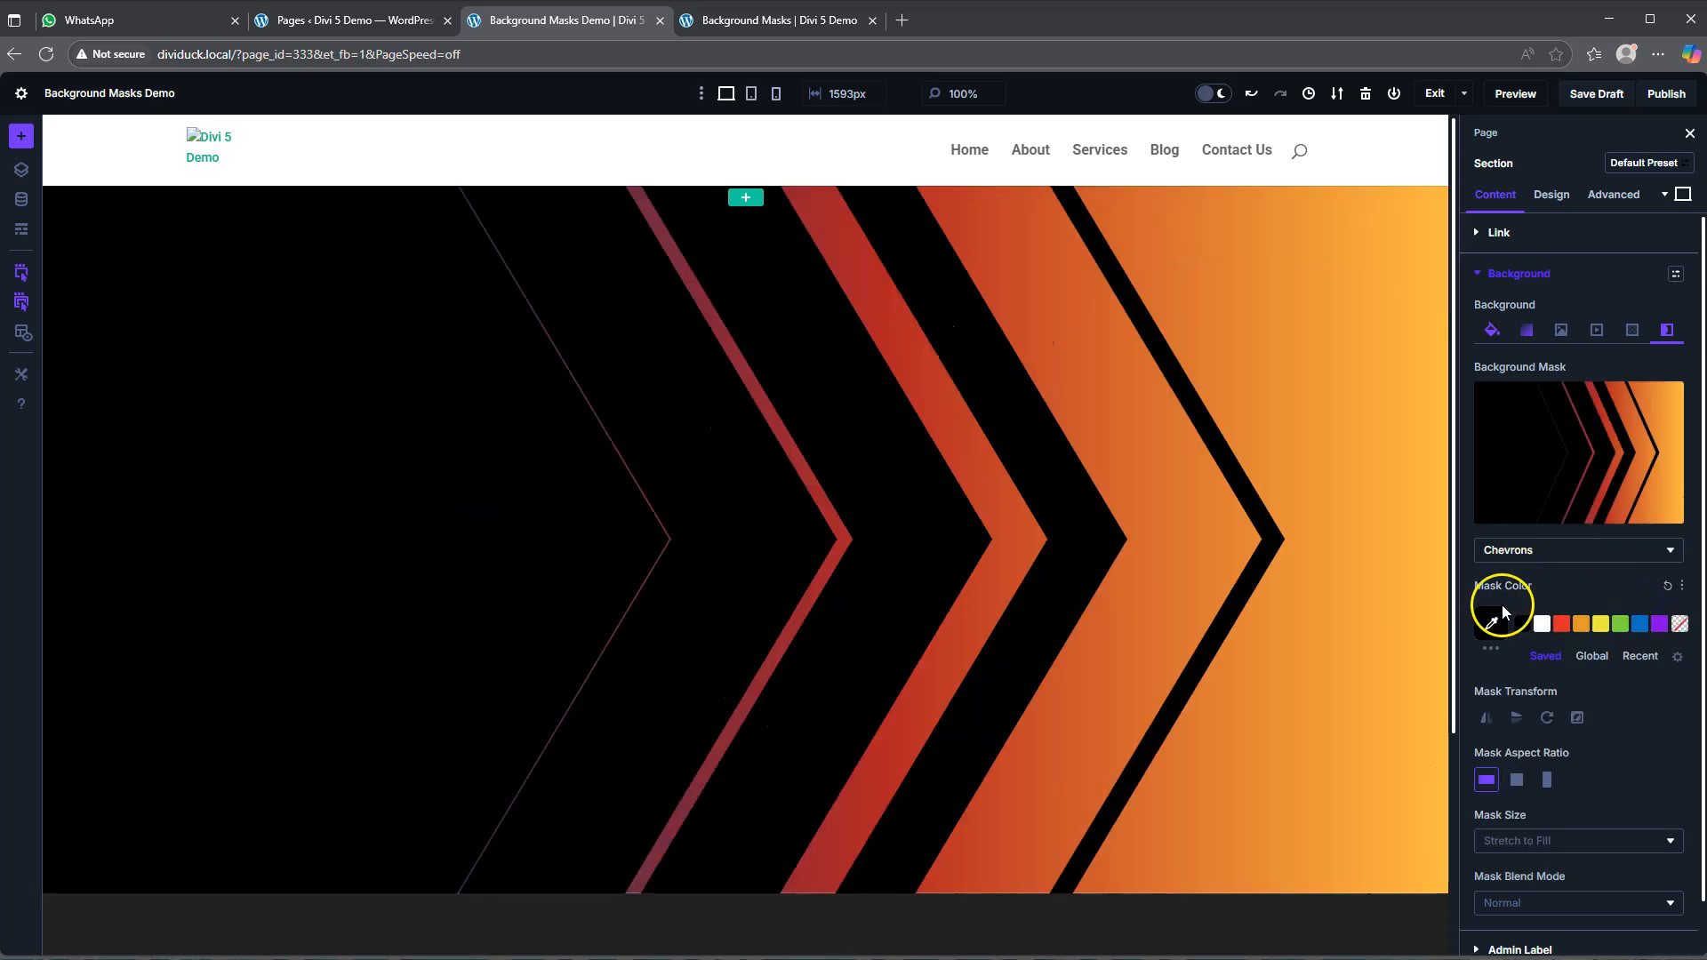
pyautogui.click(1578, 720)
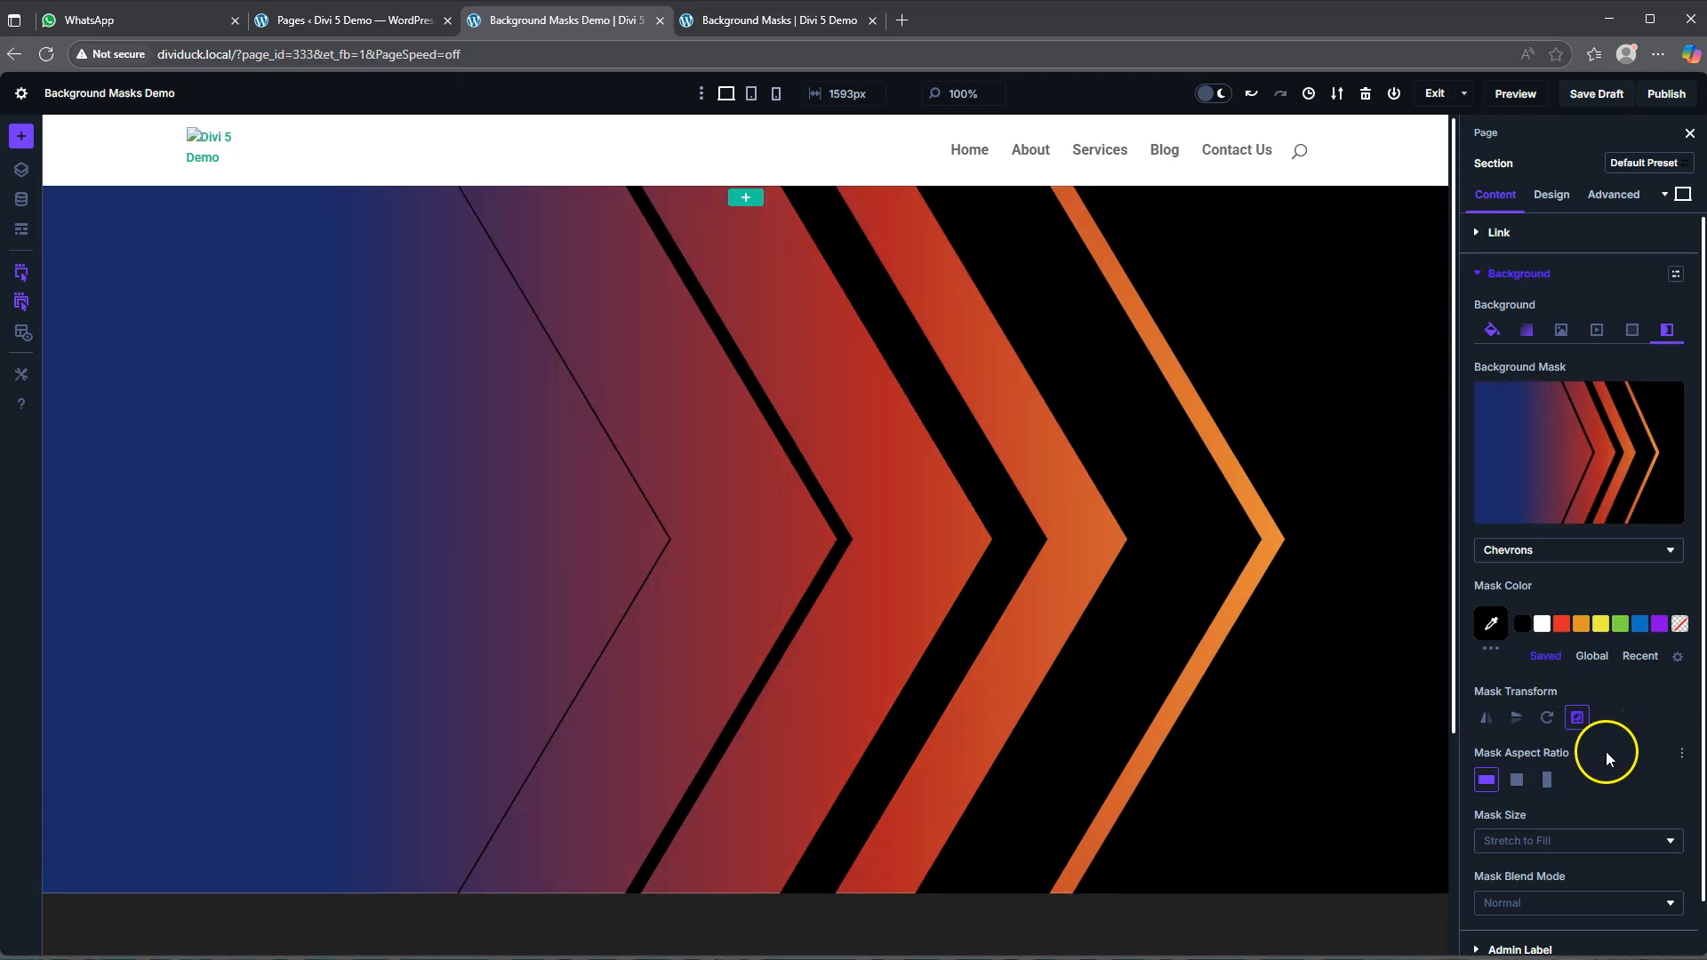
pyautogui.click(1518, 780)
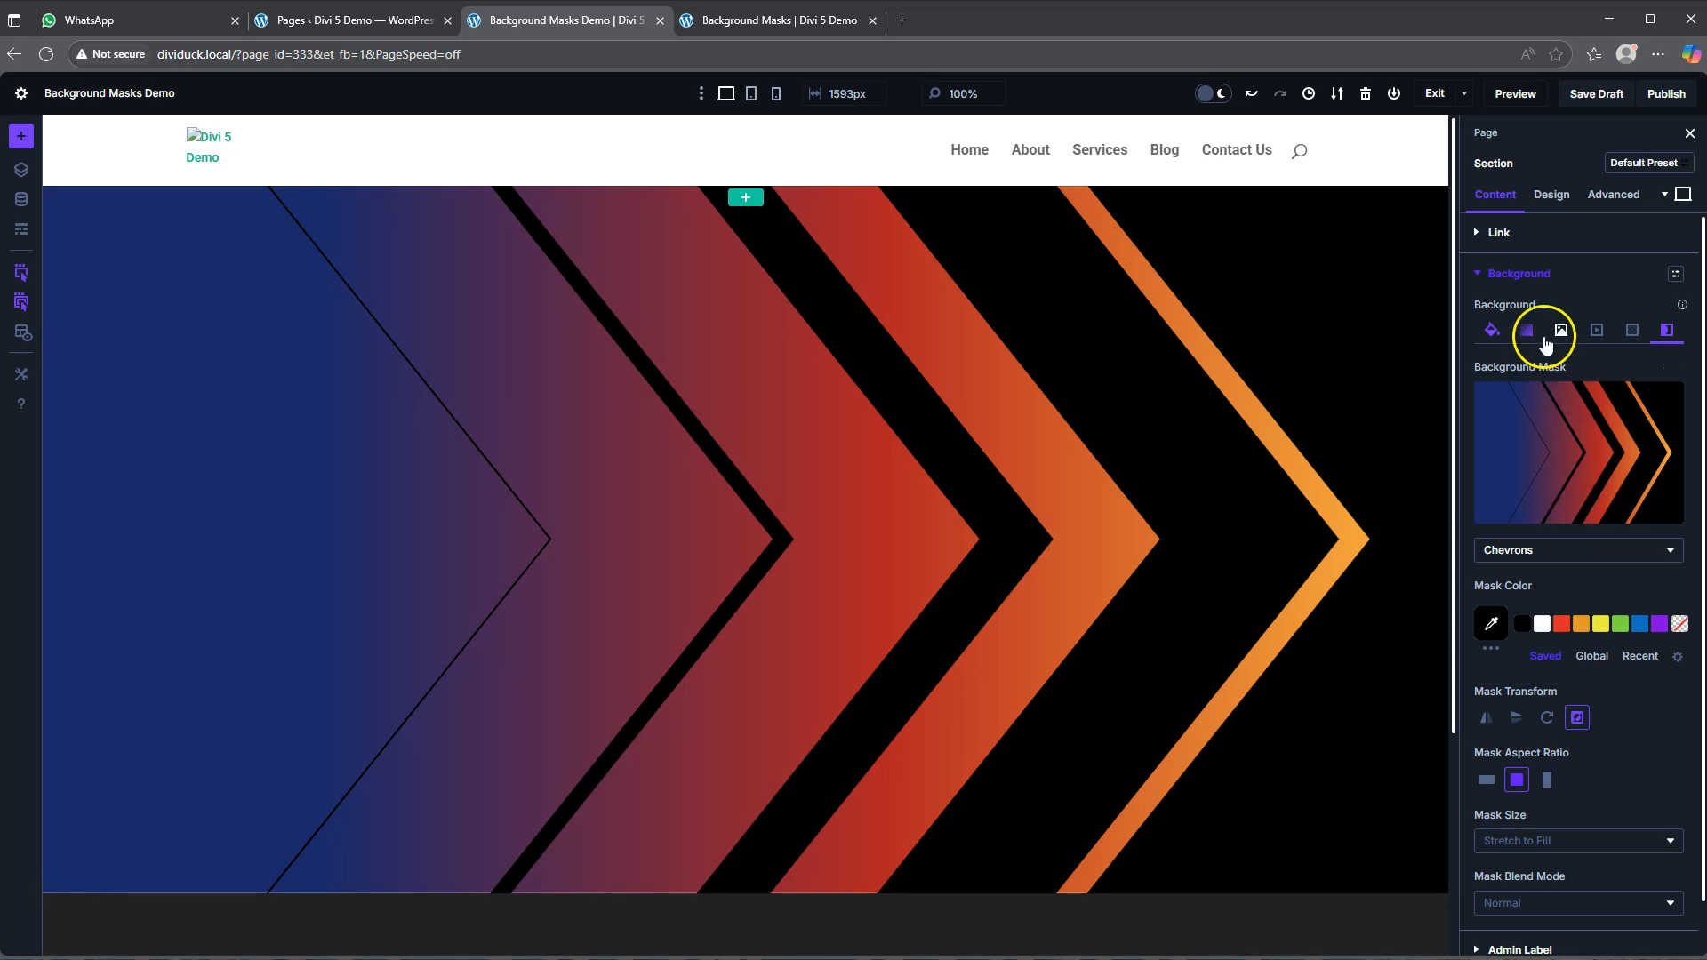
# - Set the section's background image to the media library photo of two people talking at a table with a laptop and bottles
pyautogui.click(1564, 332)
pyautogui.click(1566, 452)
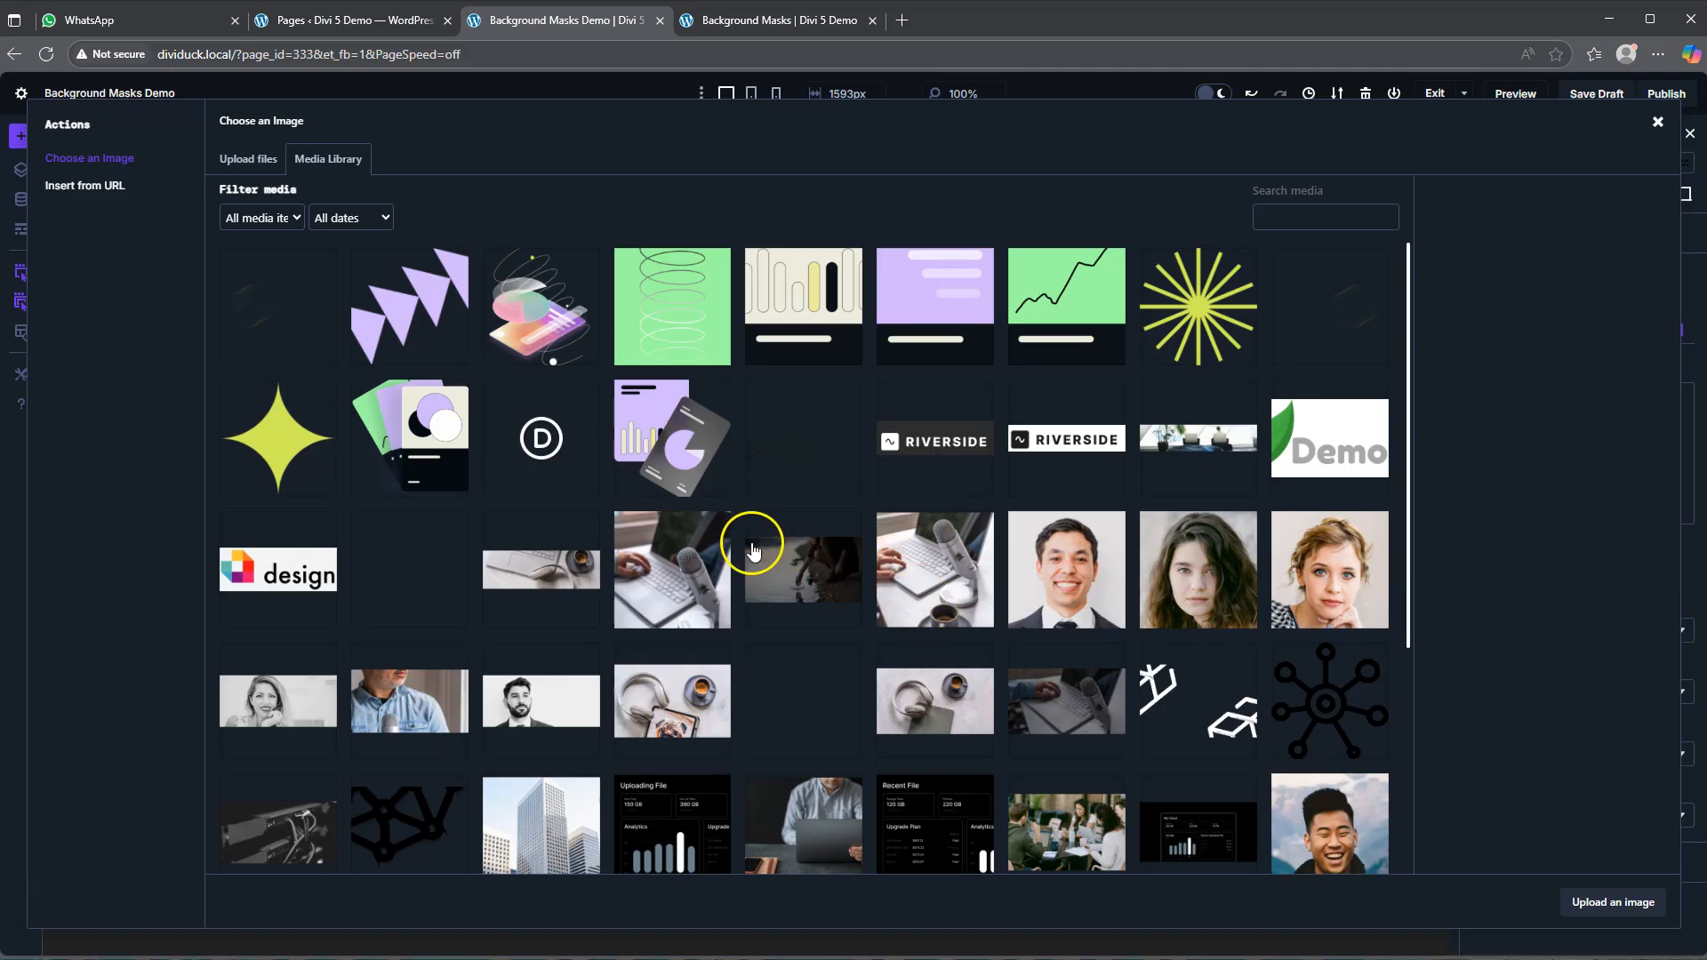
pyautogui.scroll(-4, 751, 544)
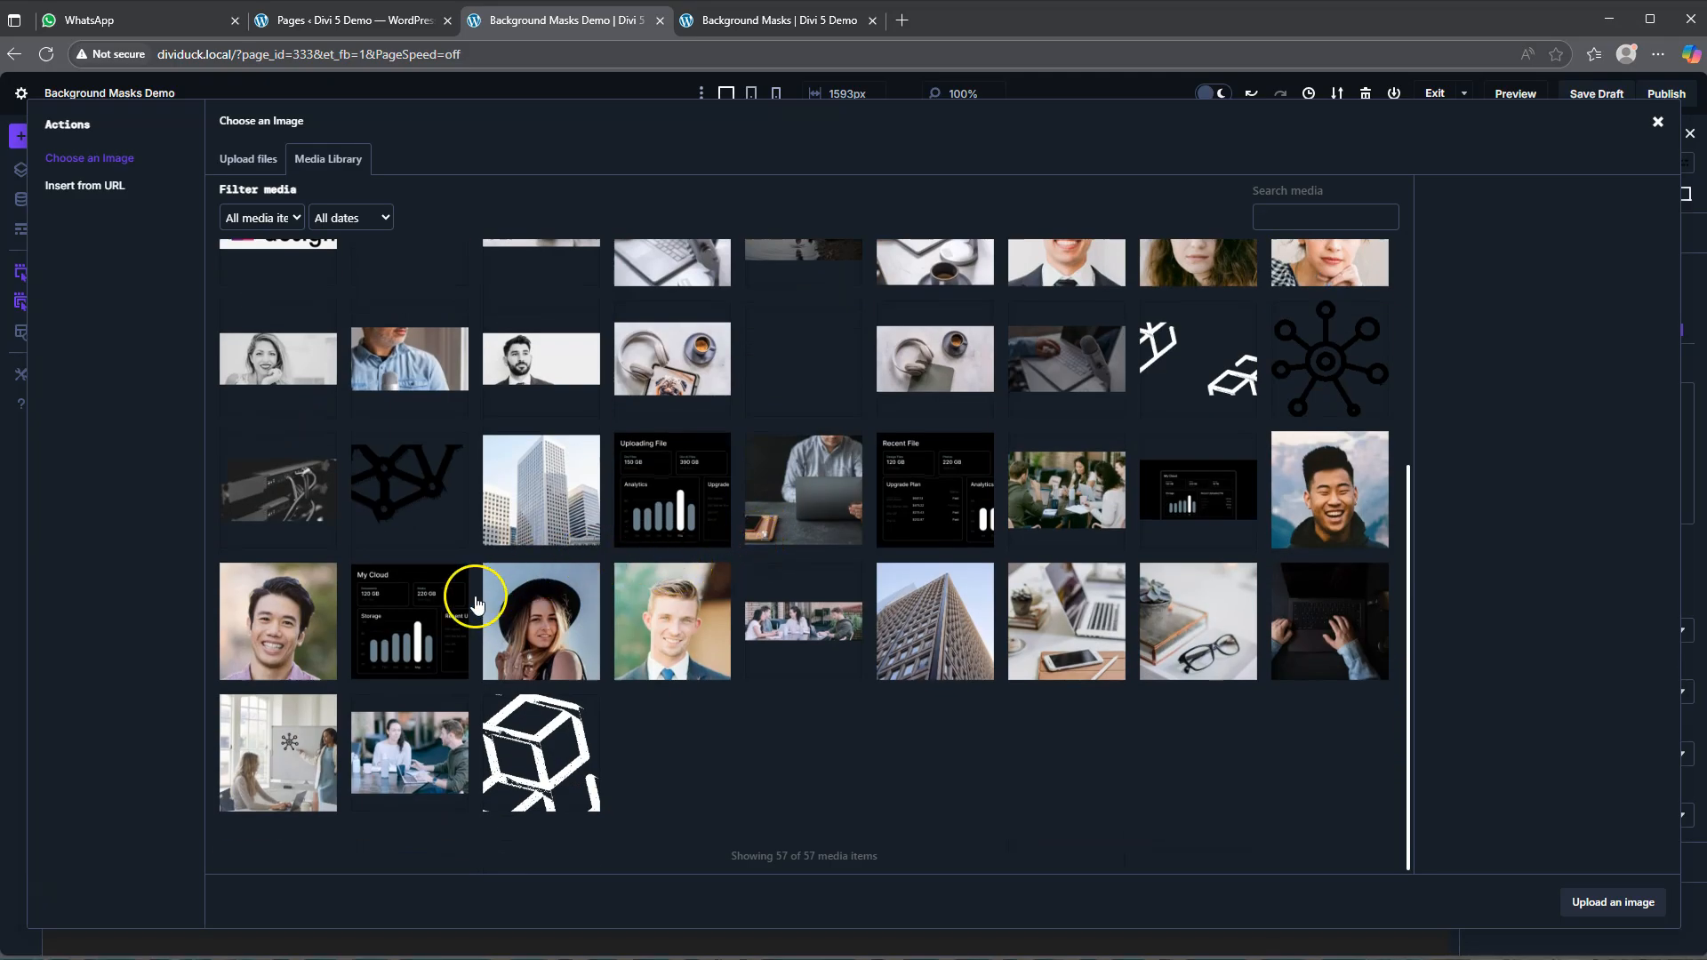
pyautogui.click(429, 751)
pyautogui.click(1640, 902)
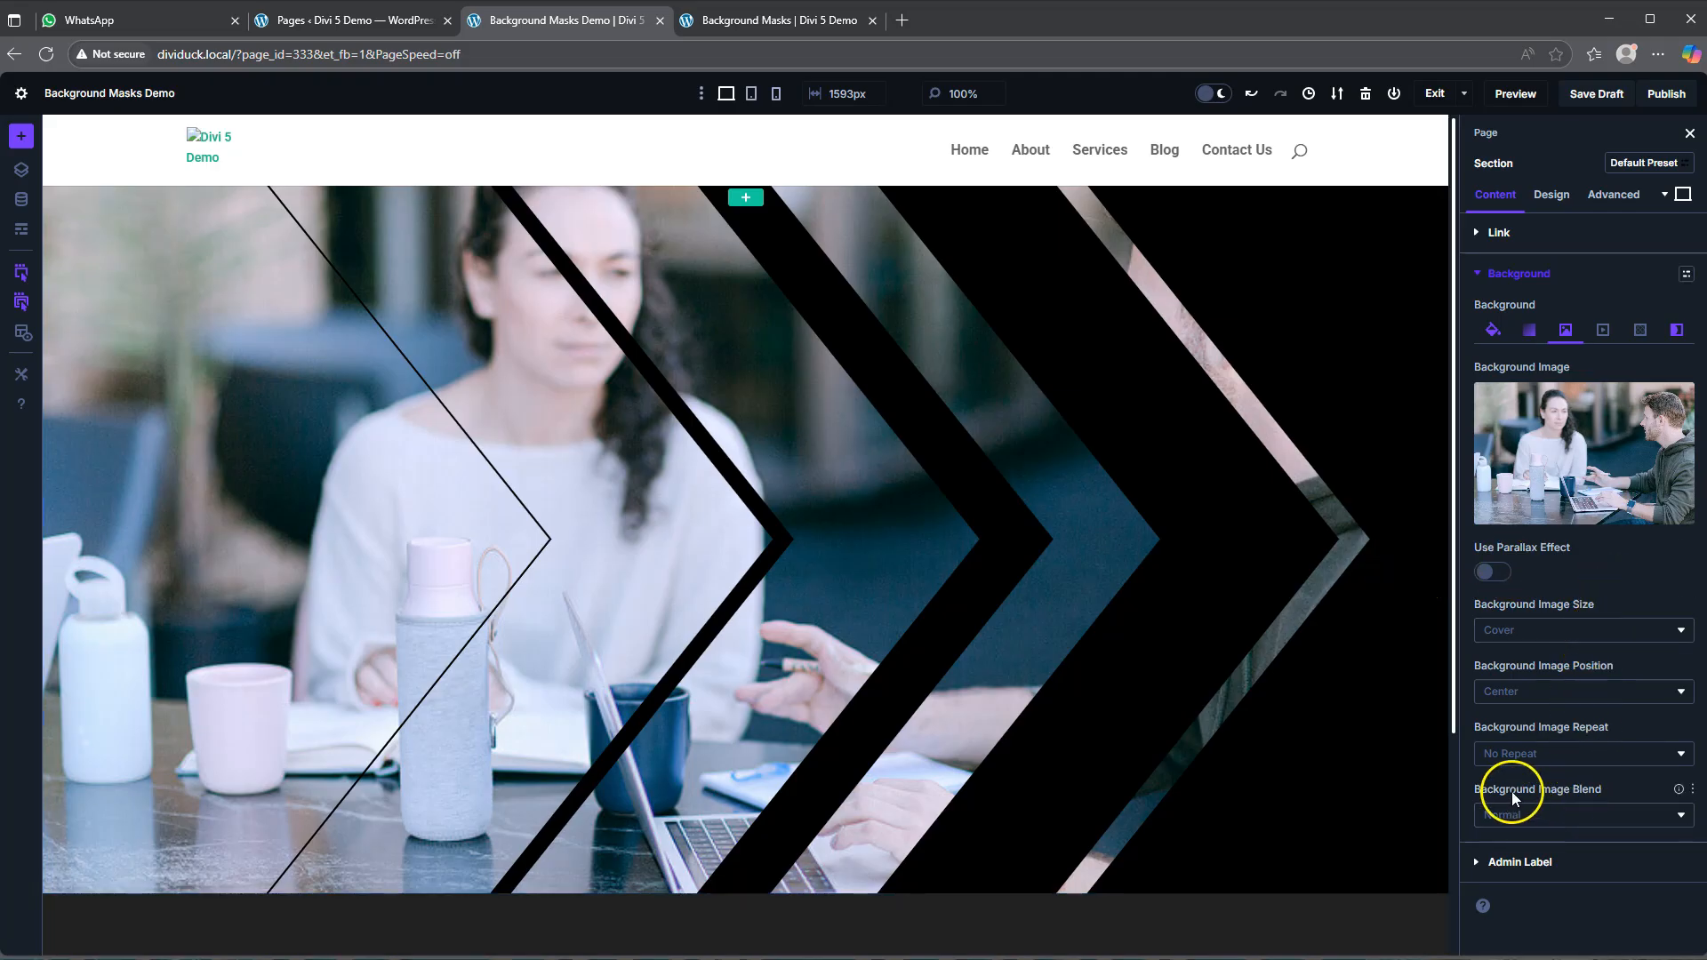
# - Set the section's background image blend to Multiply
pyautogui.click(1545, 814)
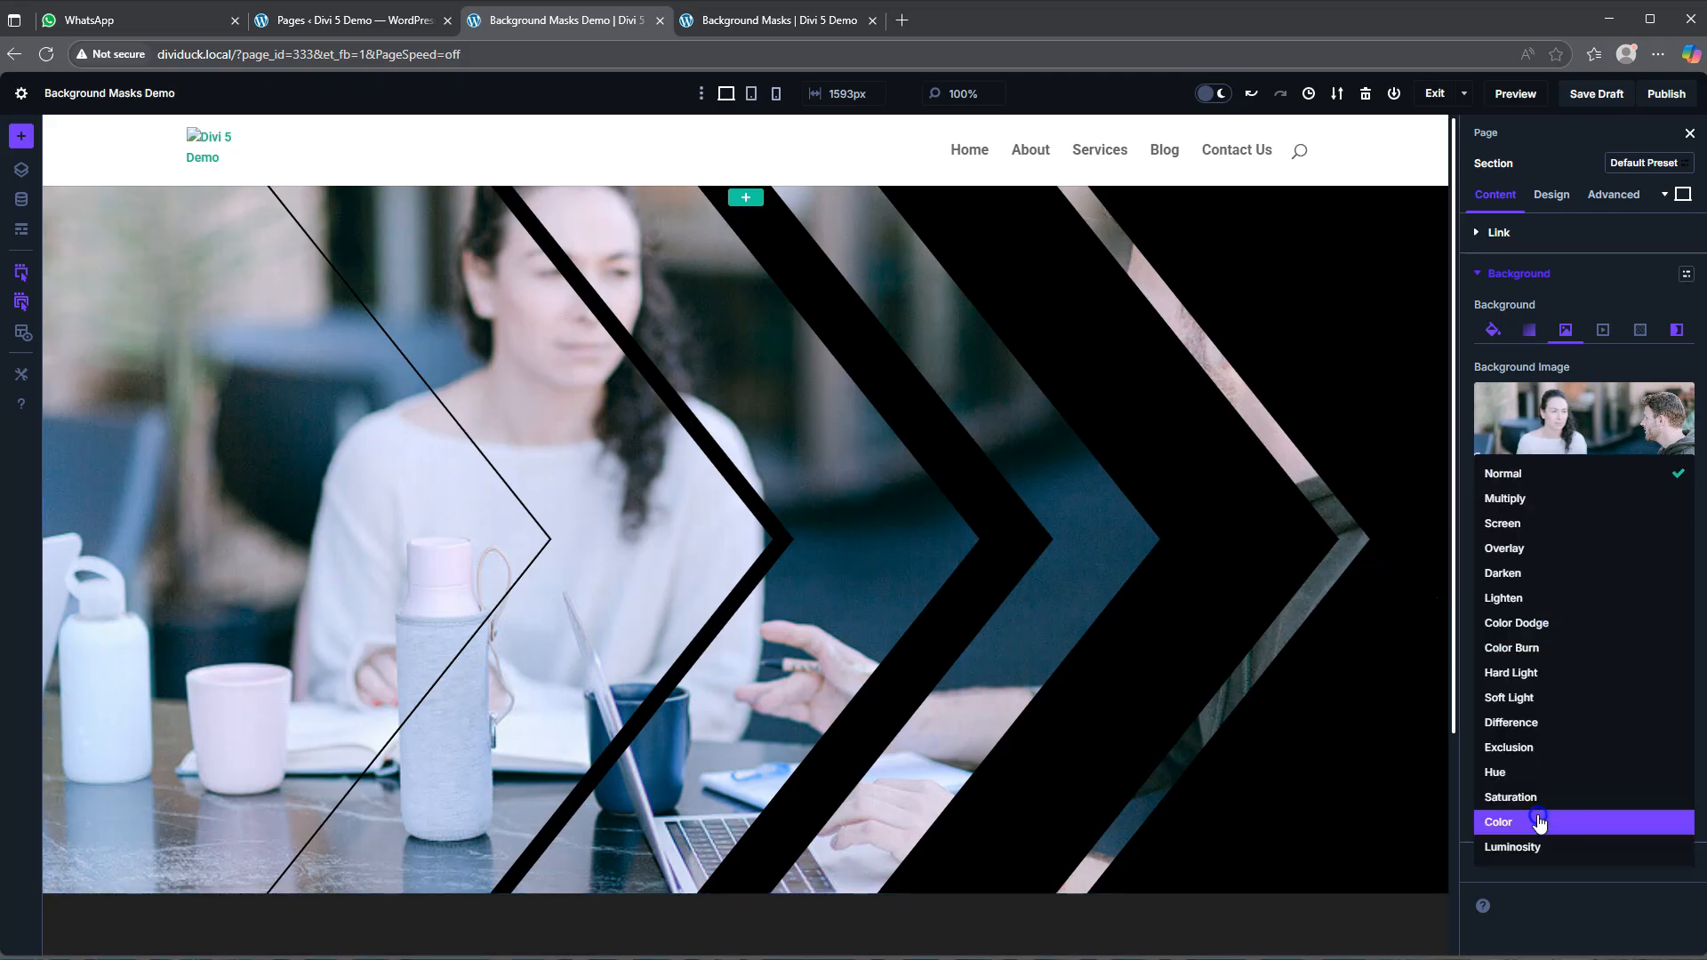
pyautogui.click(1547, 508)
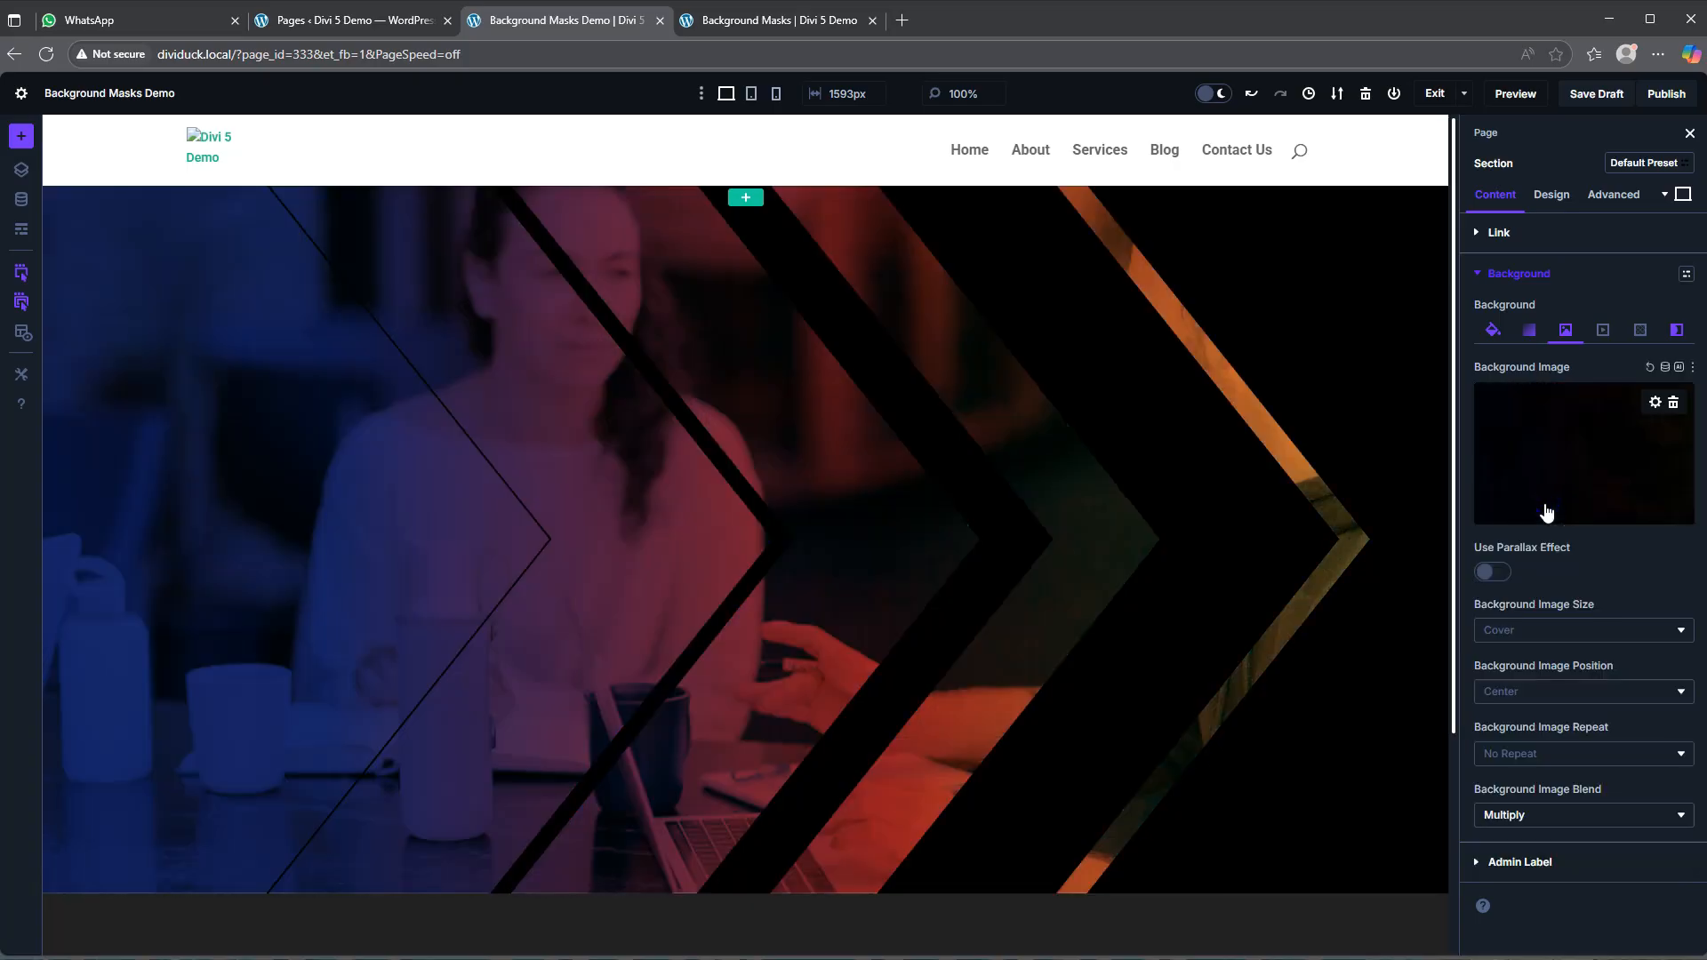
pyautogui.click(449, 453)
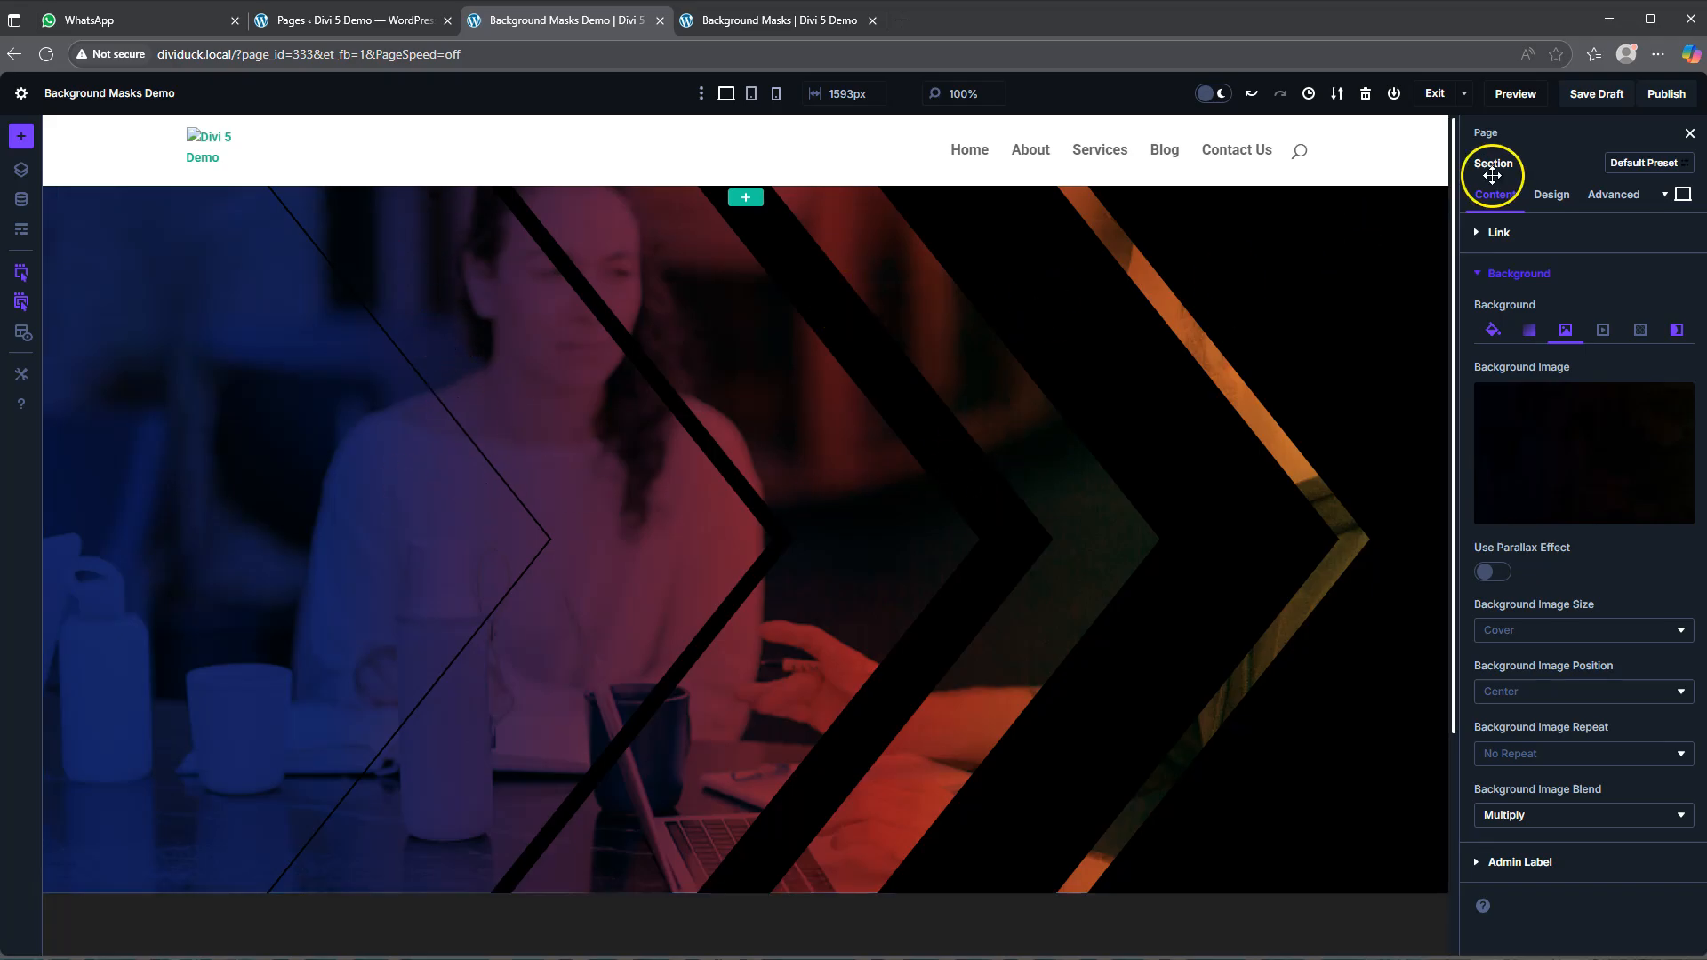
# - Give the section's top divider the plain rounded curve style and remove its vertical flip
pyautogui.click(1551, 194)
pyautogui.click(1524, 378)
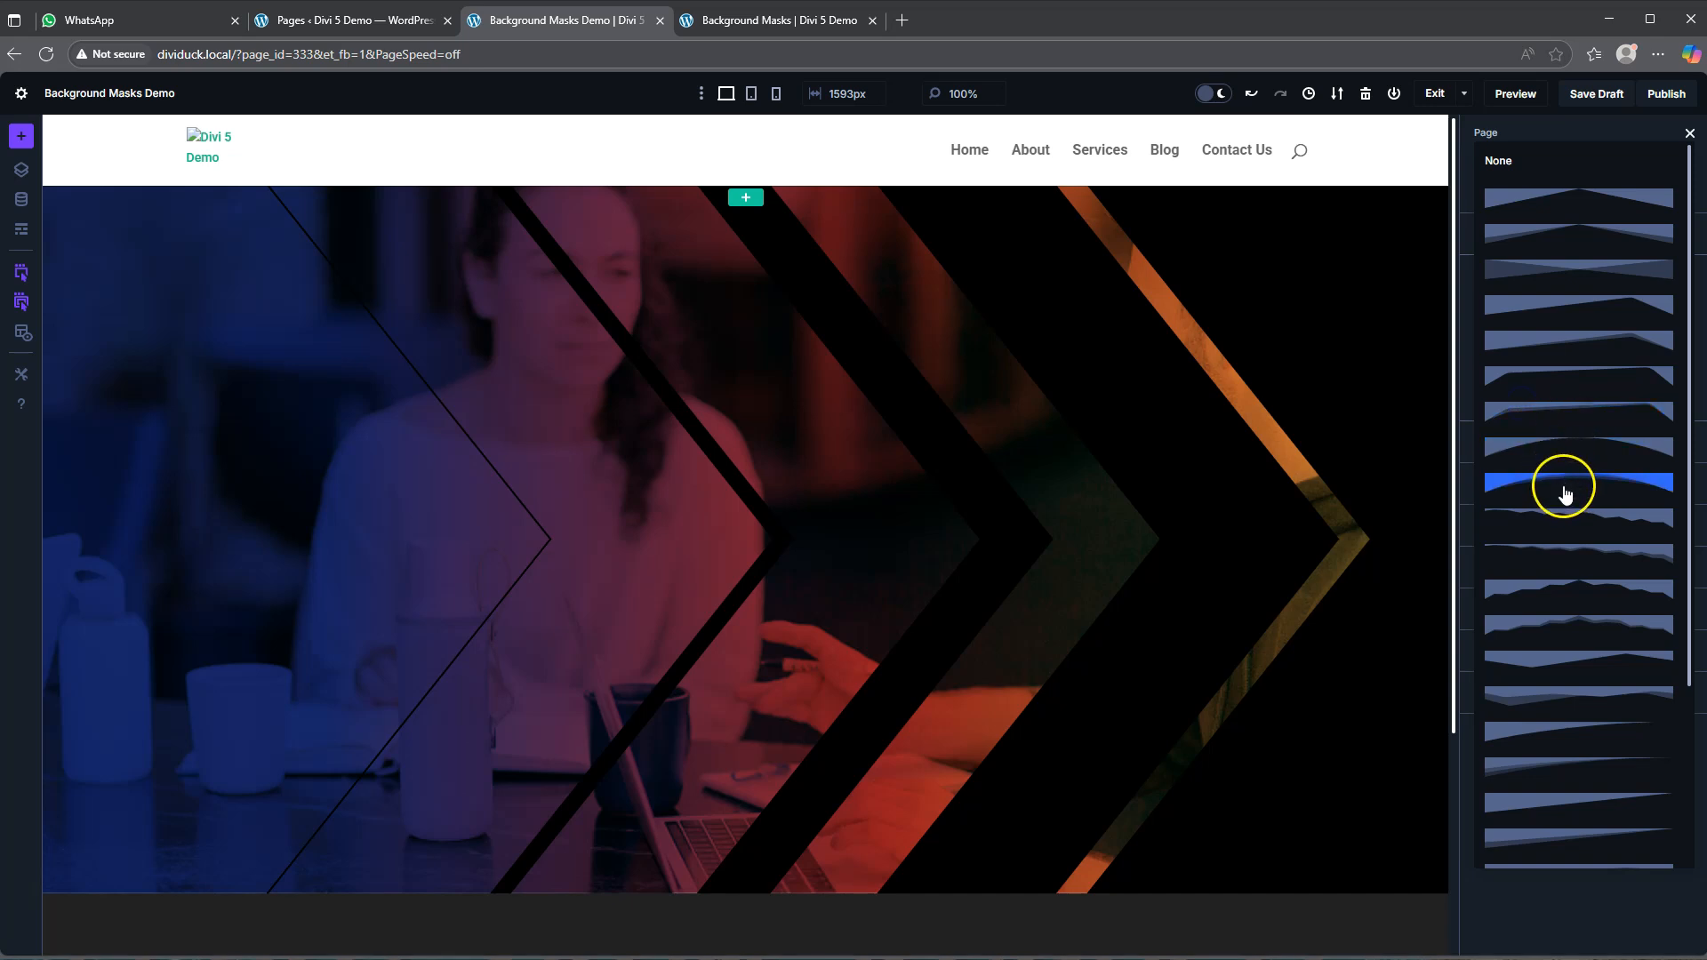
pyautogui.scroll(-3, 1576, 478)
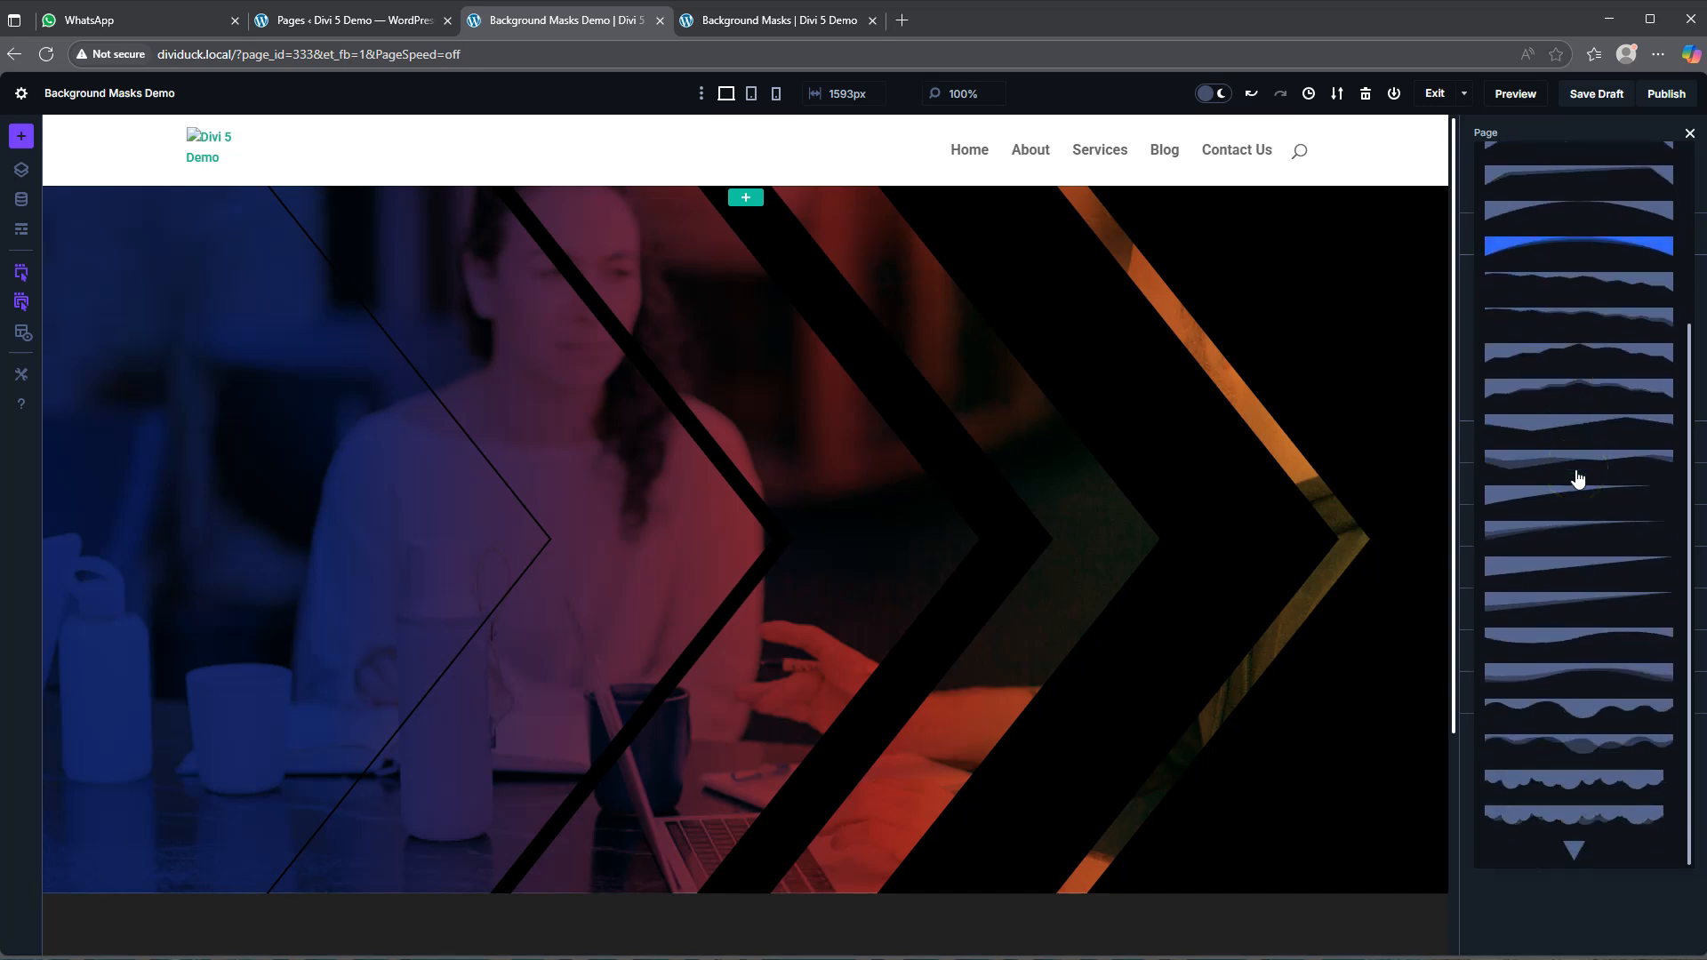
pyautogui.click(1576, 464)
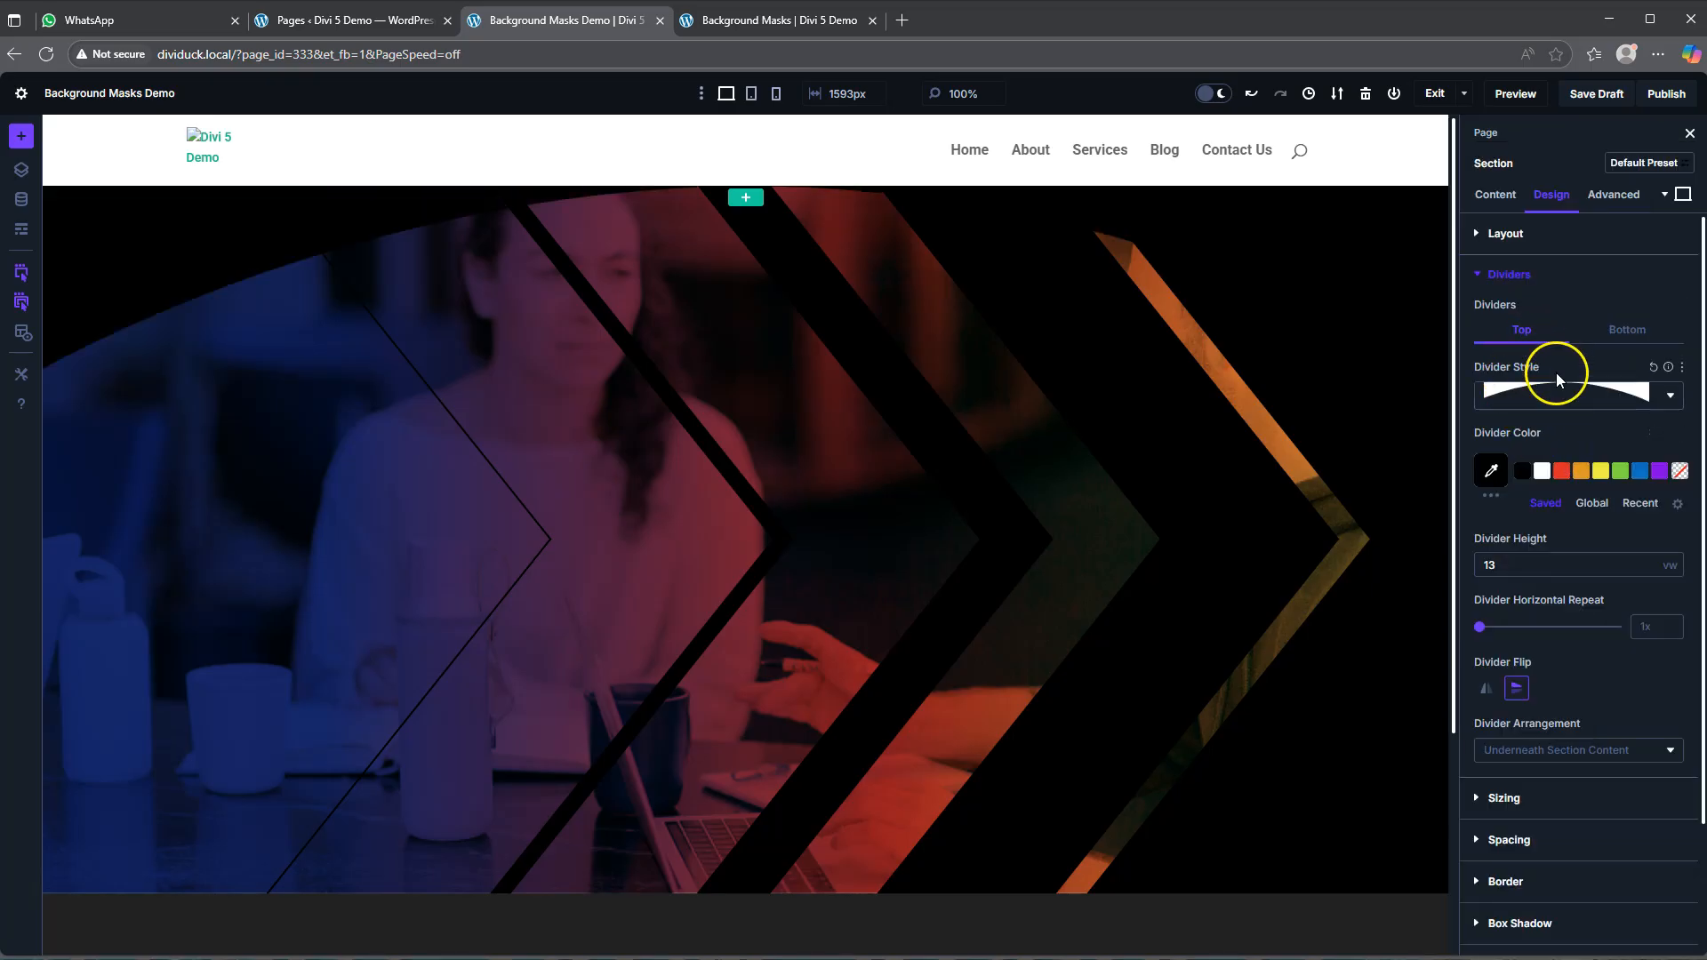
pyautogui.click(1519, 694)
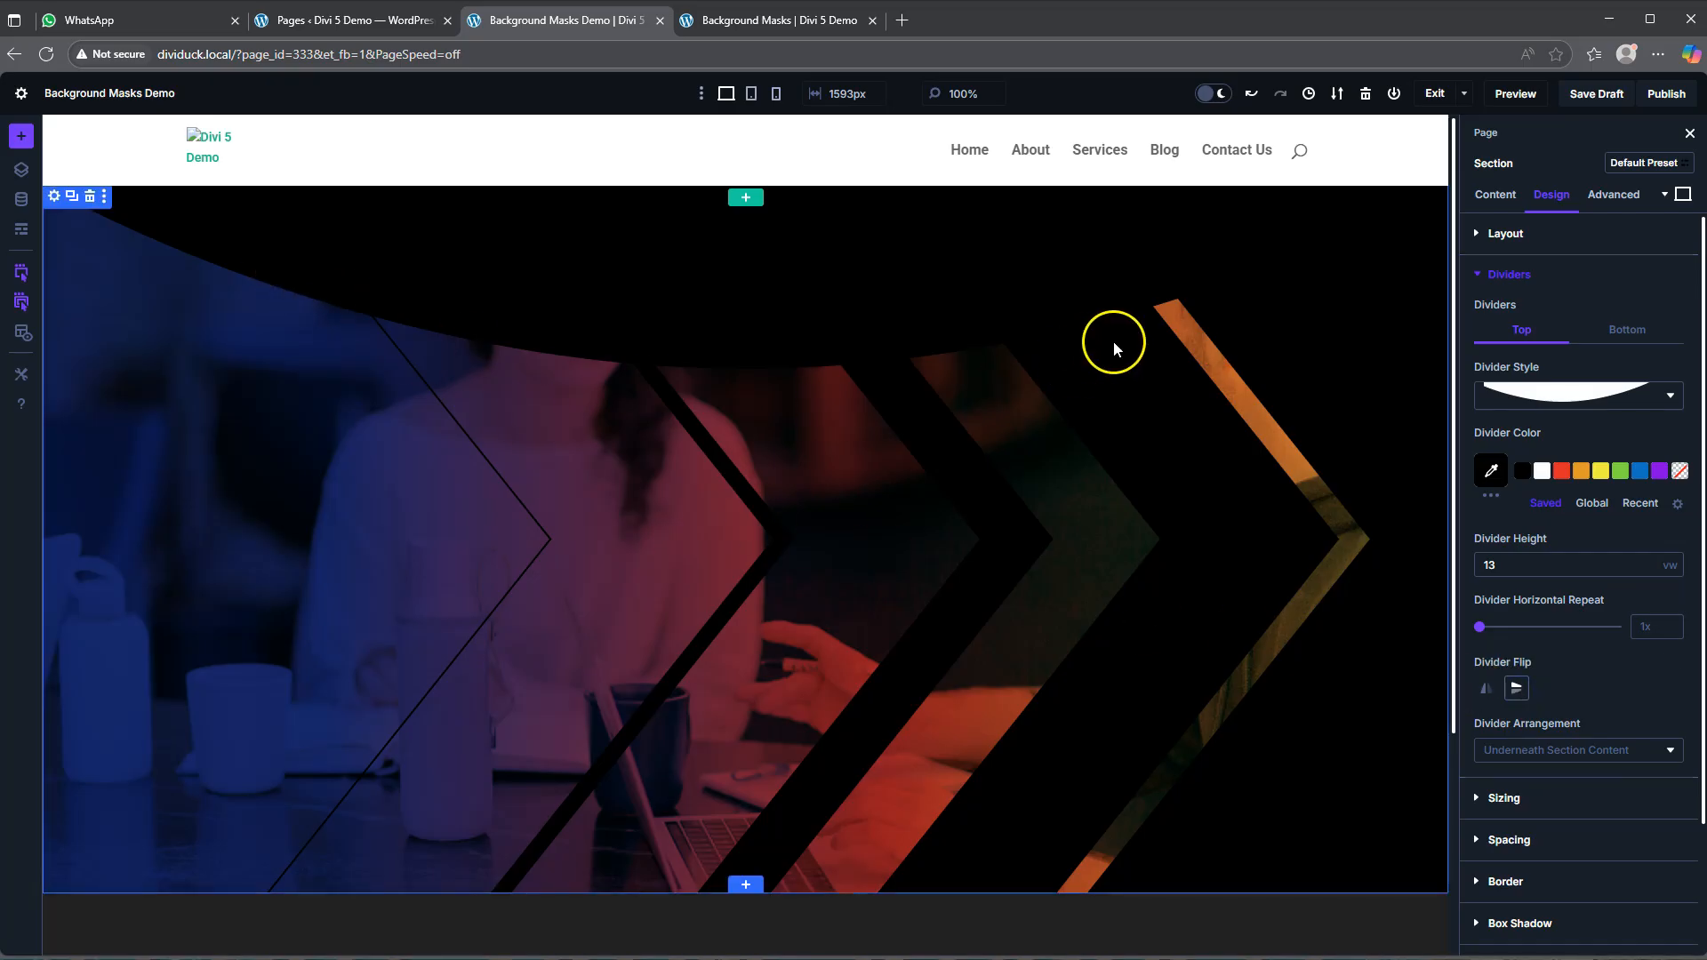
# - Give the section's bottom divider the plain rounded curve style and flip it vertically
pyautogui.scroll(-3, 1092, 496)
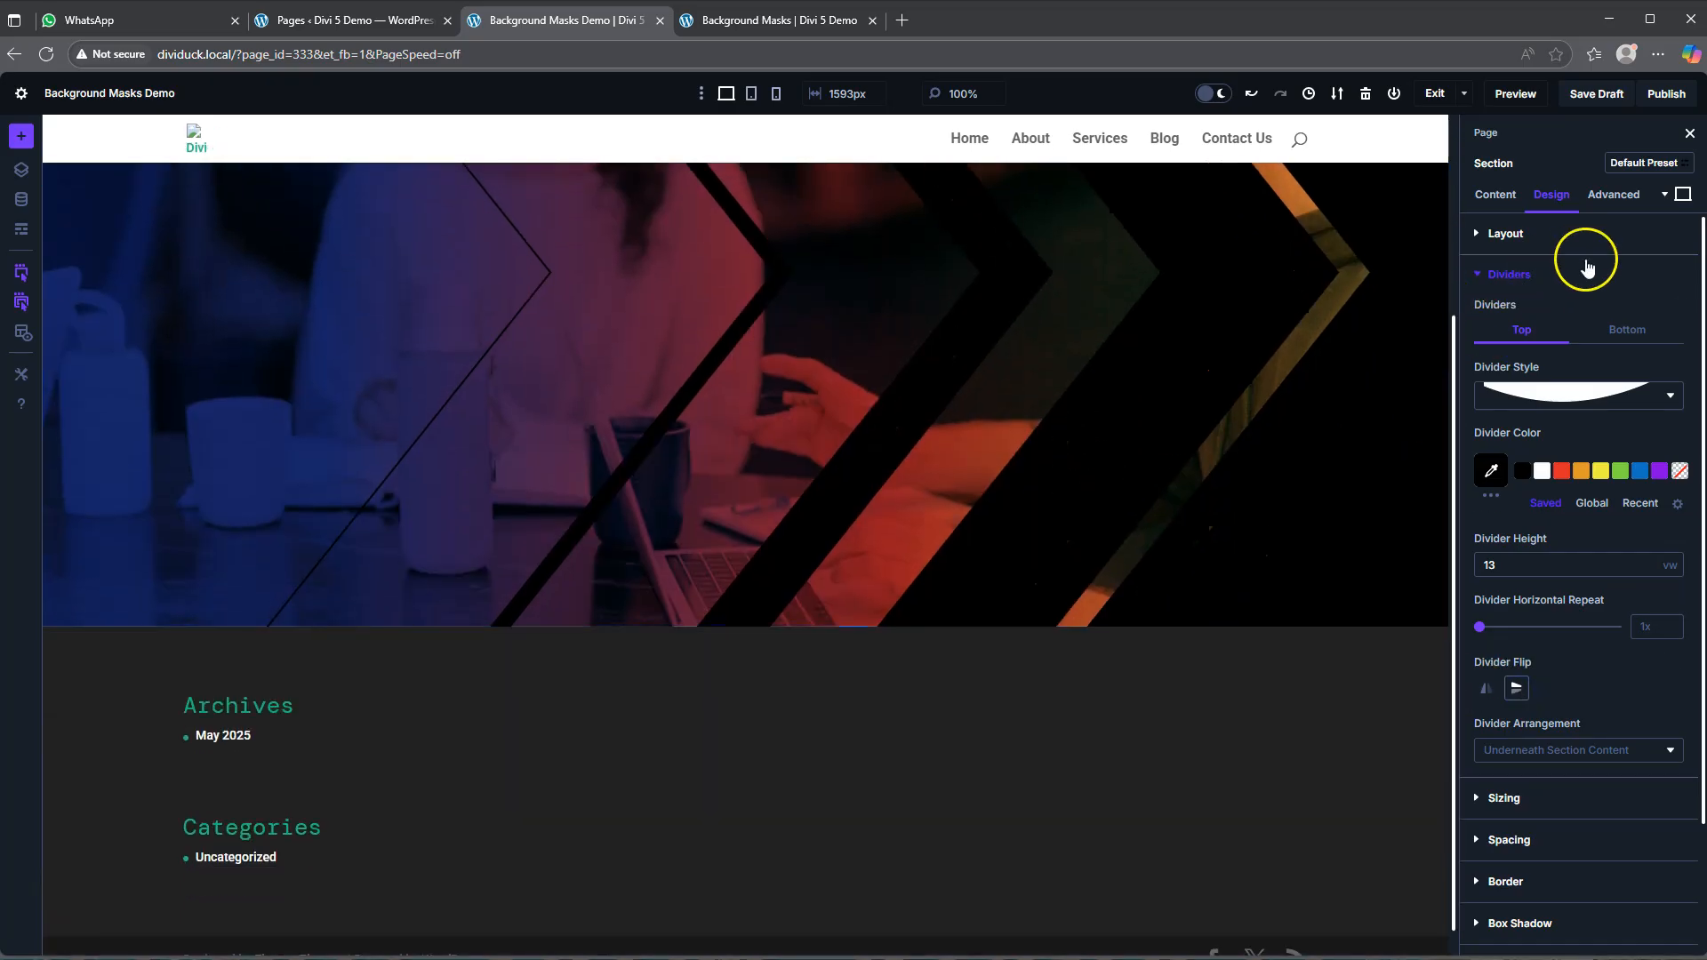
pyautogui.click(1641, 331)
pyautogui.click(1542, 390)
pyautogui.click(1570, 544)
pyautogui.click(1568, 454)
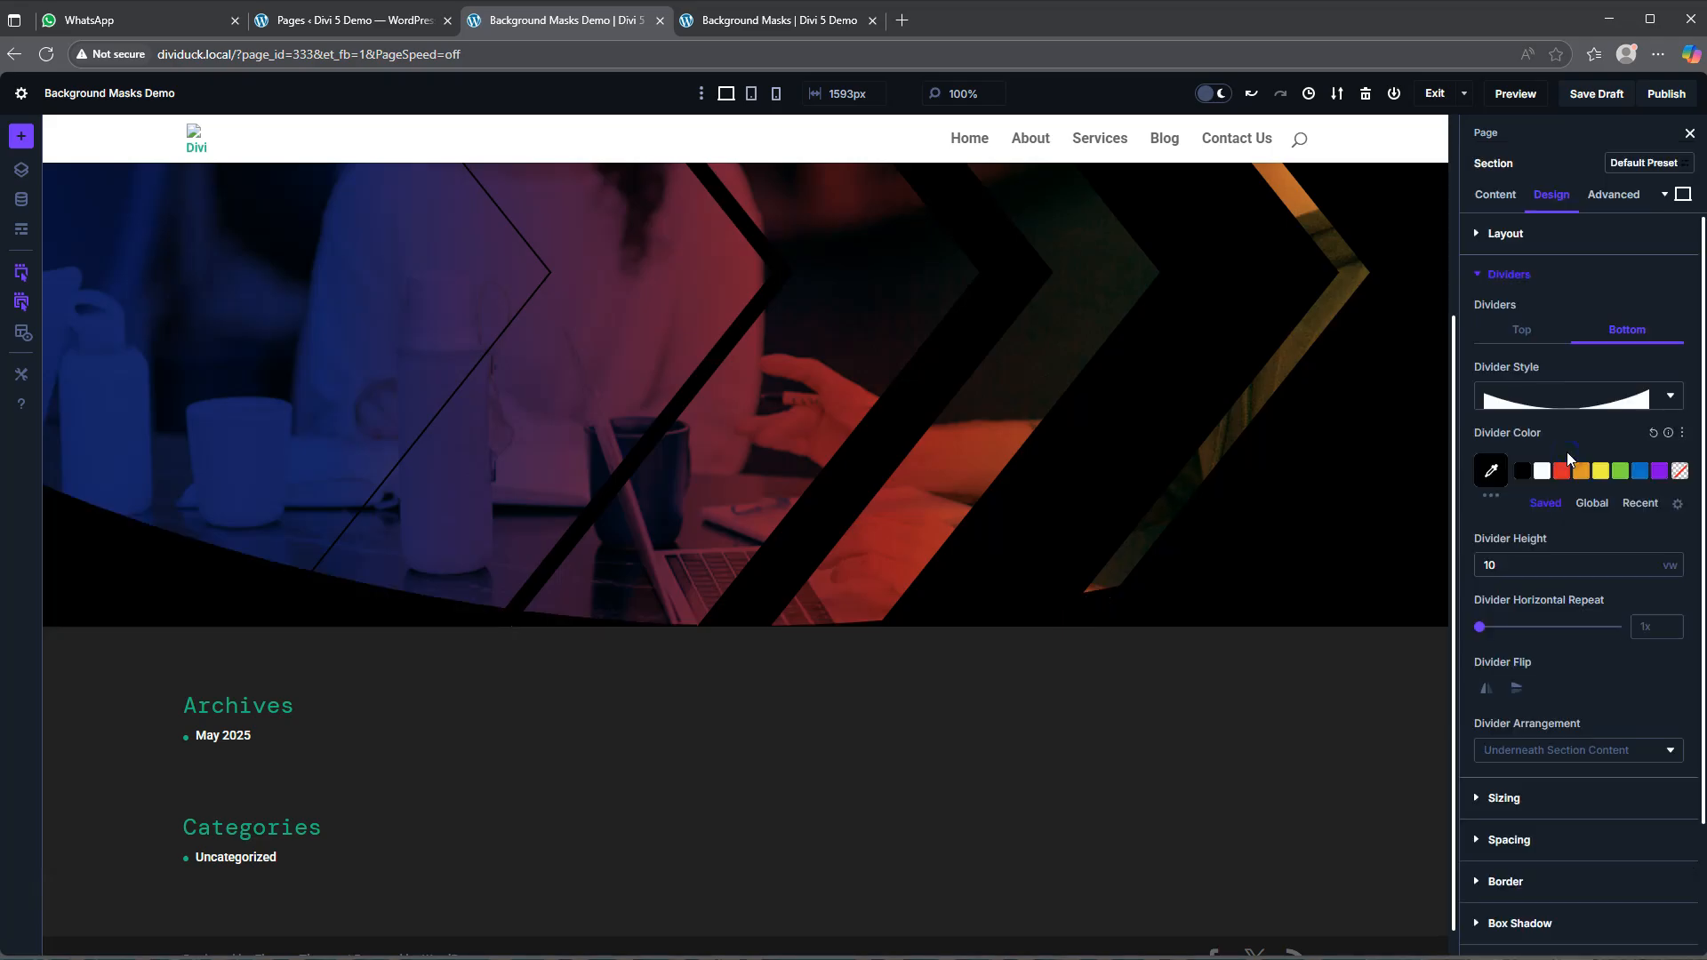
pyautogui.click(1519, 695)
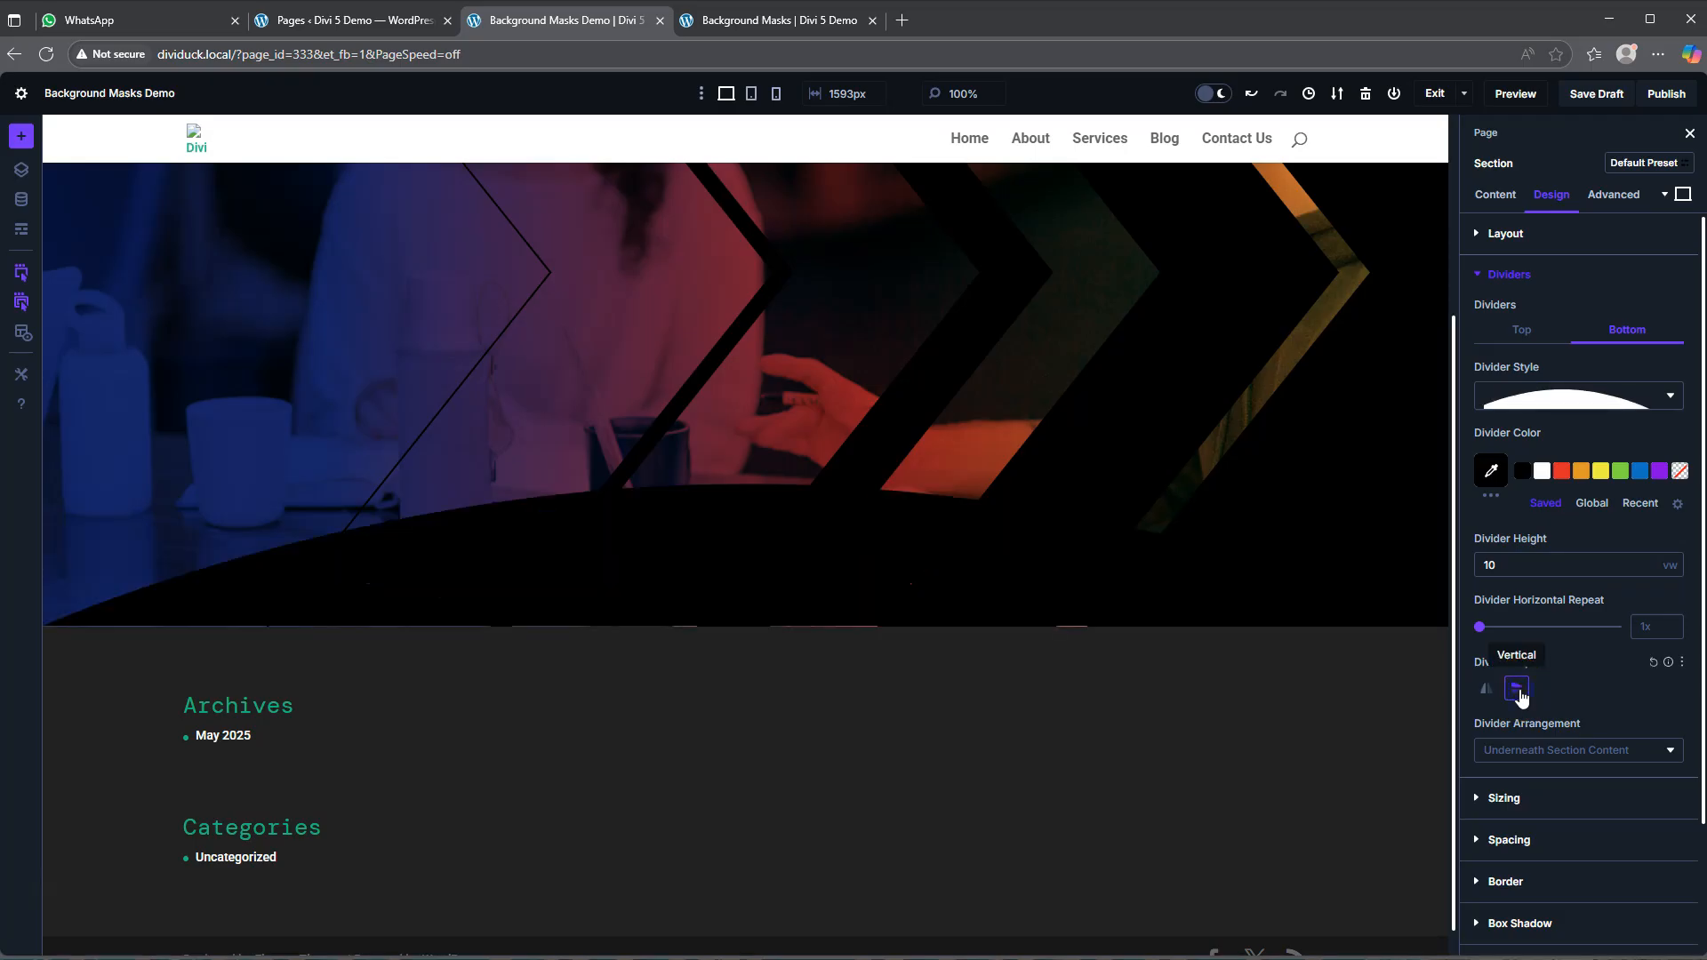
pyautogui.scroll(3, 1065, 596)
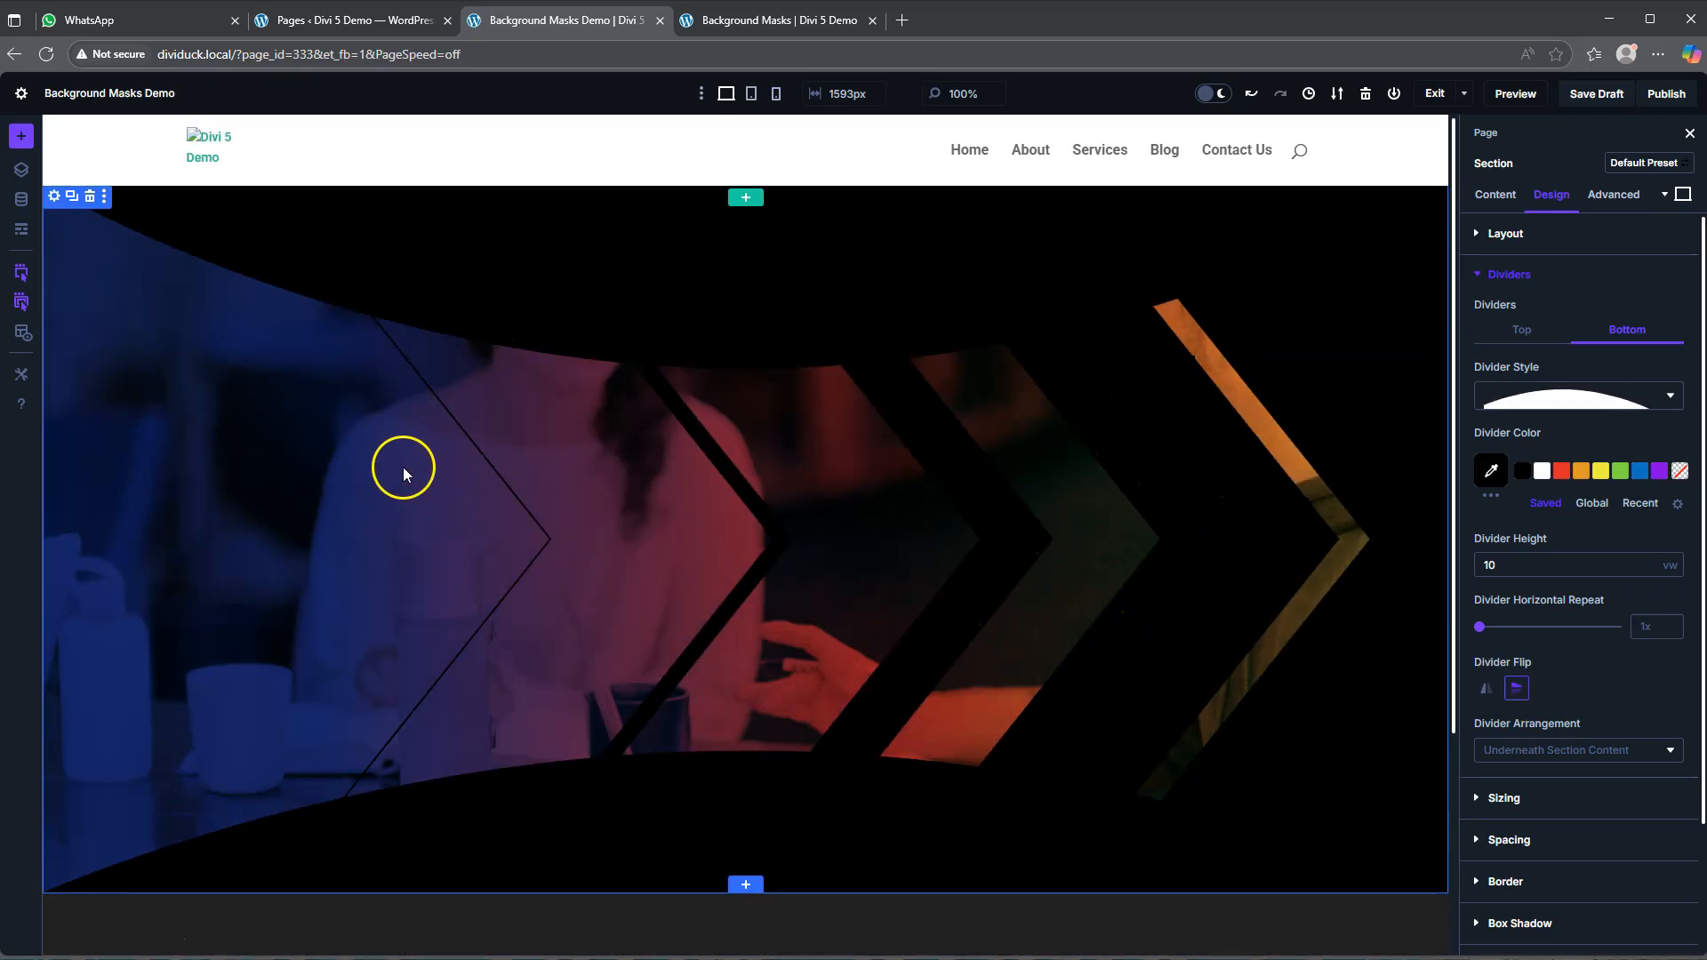